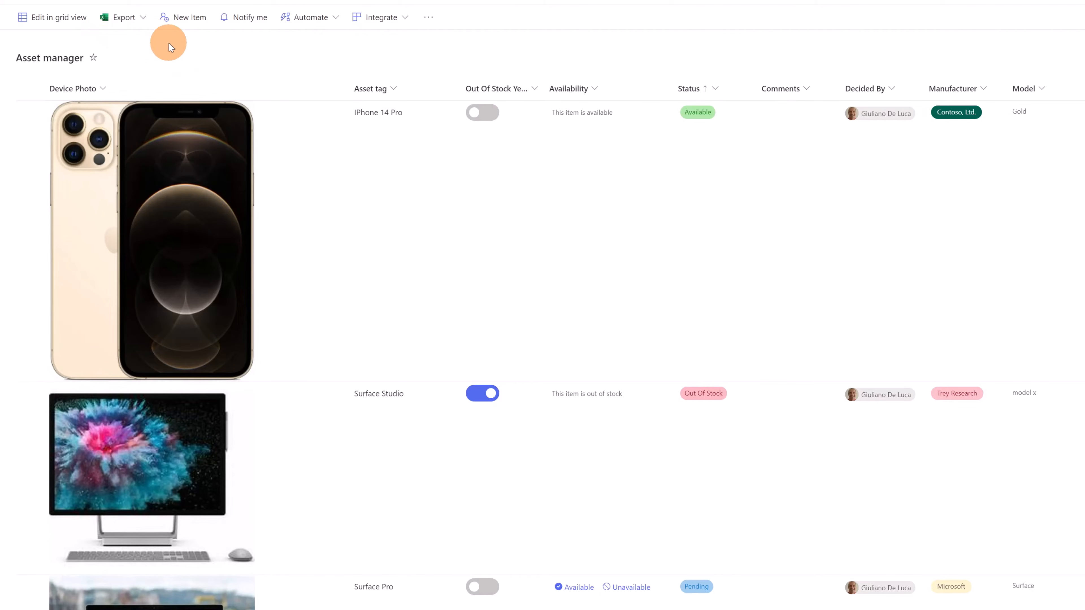
Create a new item in the Asset manager list with the asset tag Surface Laptop Studio and save it
{"action": "left_click", "coordinate": [182, 19]}
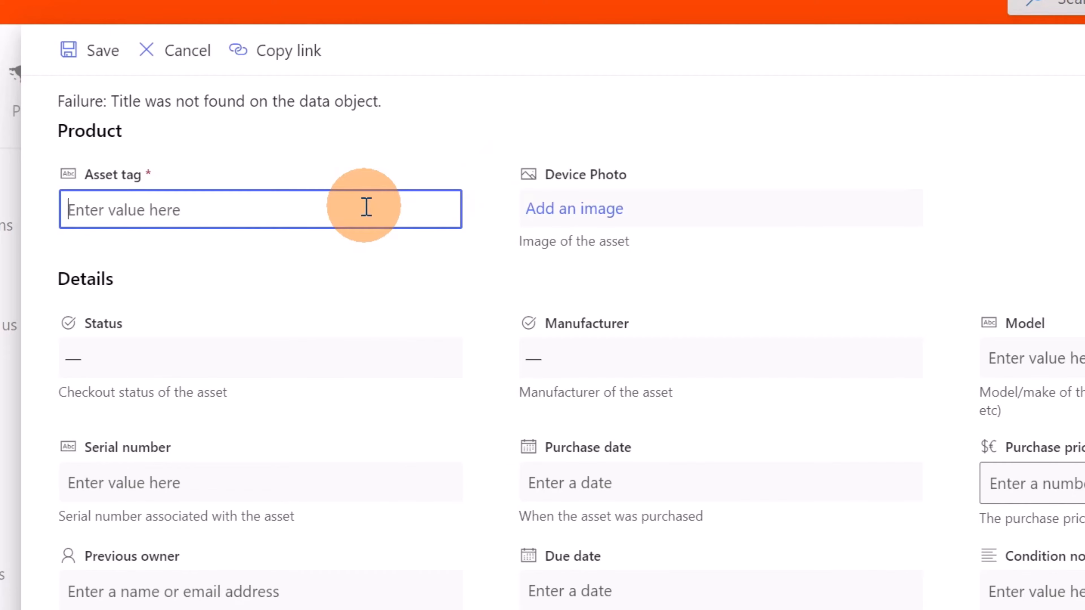
{"action": "type", "text": "Surface Laptop Studio"}
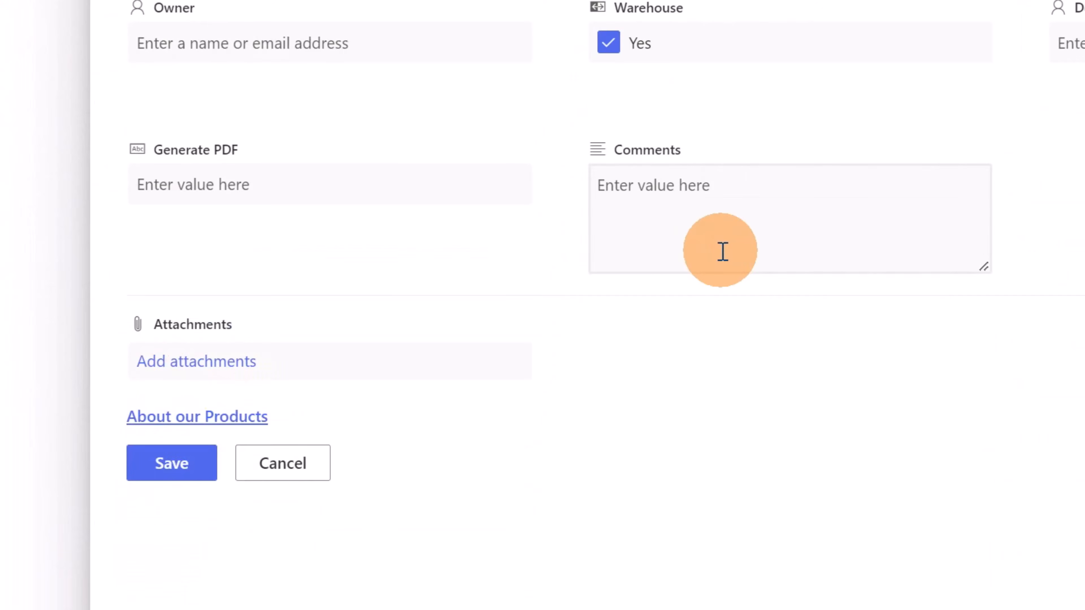
{"action": "left_click", "coordinate": [171, 463]}
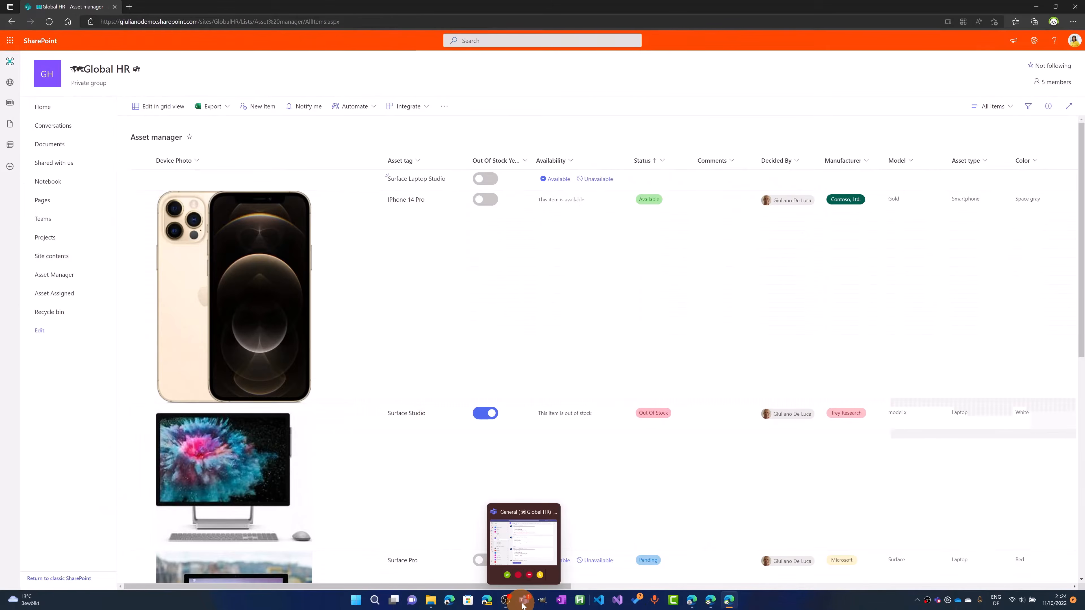
Switch to Microsoft Teams and open the new asset request card in the Power Automate chat
{"action": "left_click", "coordinate": [520, 598]}
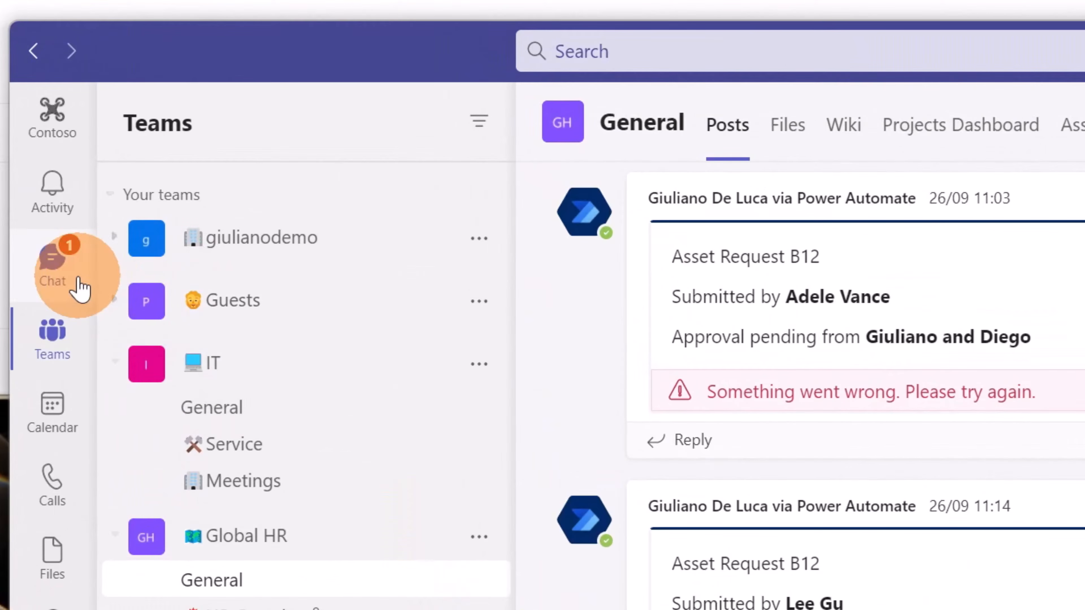
{"action": "left_click", "coordinate": [80, 289]}
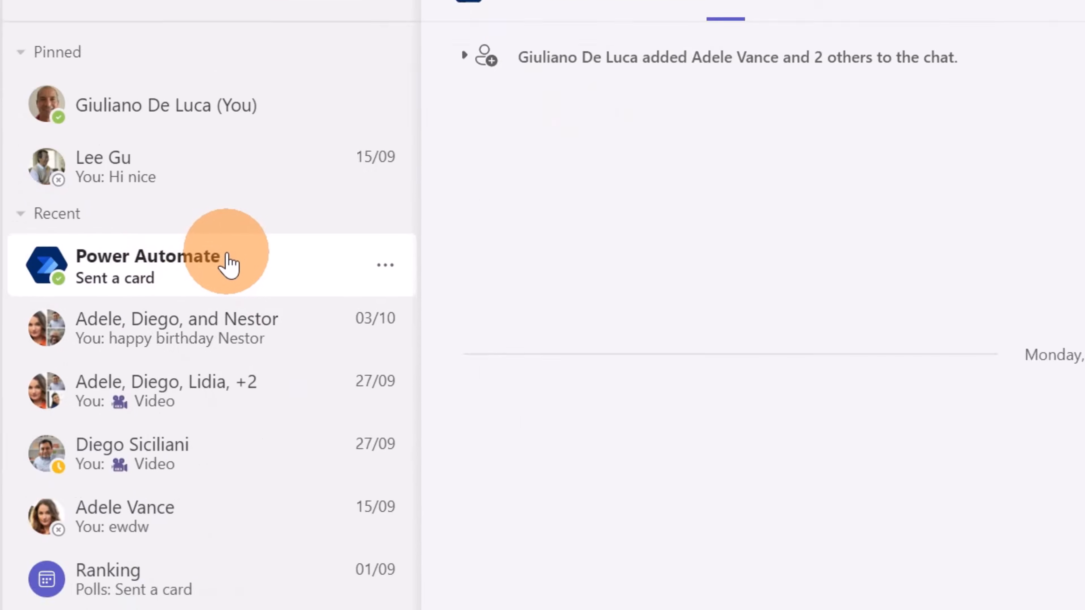
{"action": "left_click", "coordinate": [323, 406]}
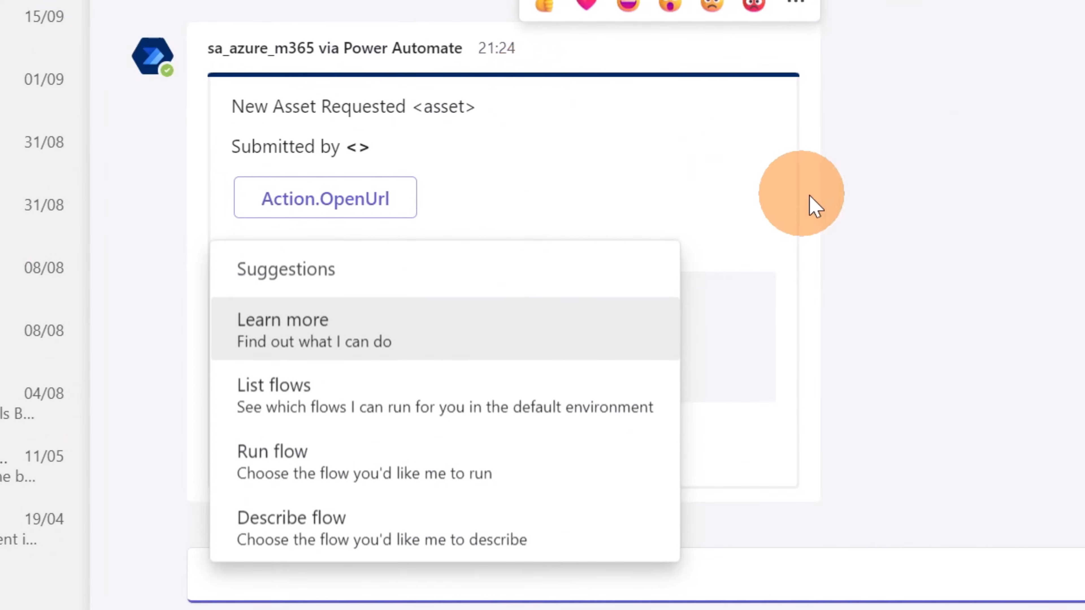
{"action": "left_click", "coordinate": [818, 204]}
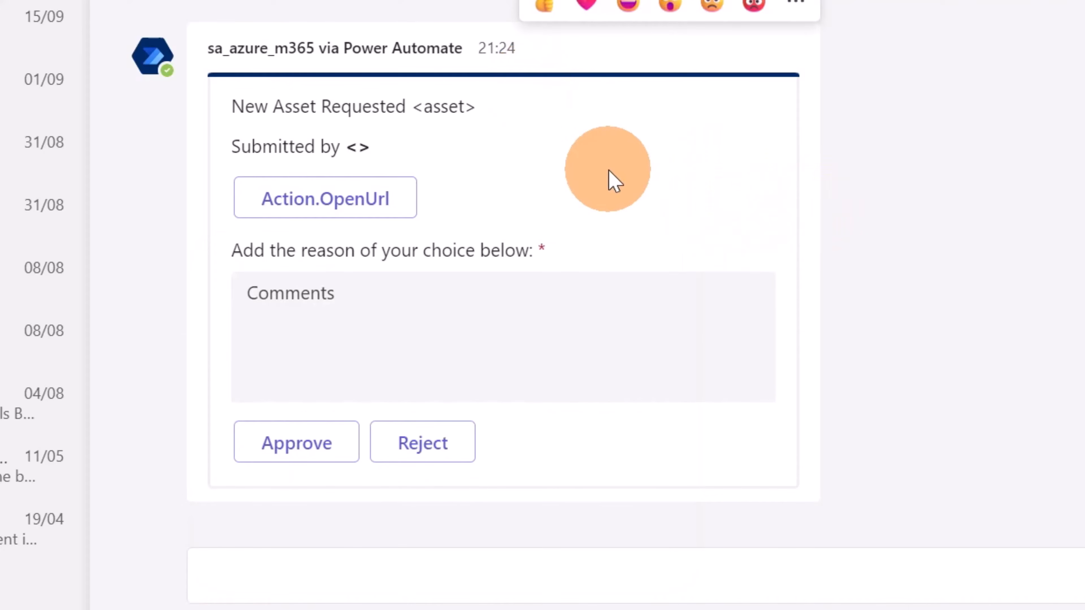
Try to approve the new asset request with the reason comment left empty
{"action": "left_click", "coordinate": [367, 205]}
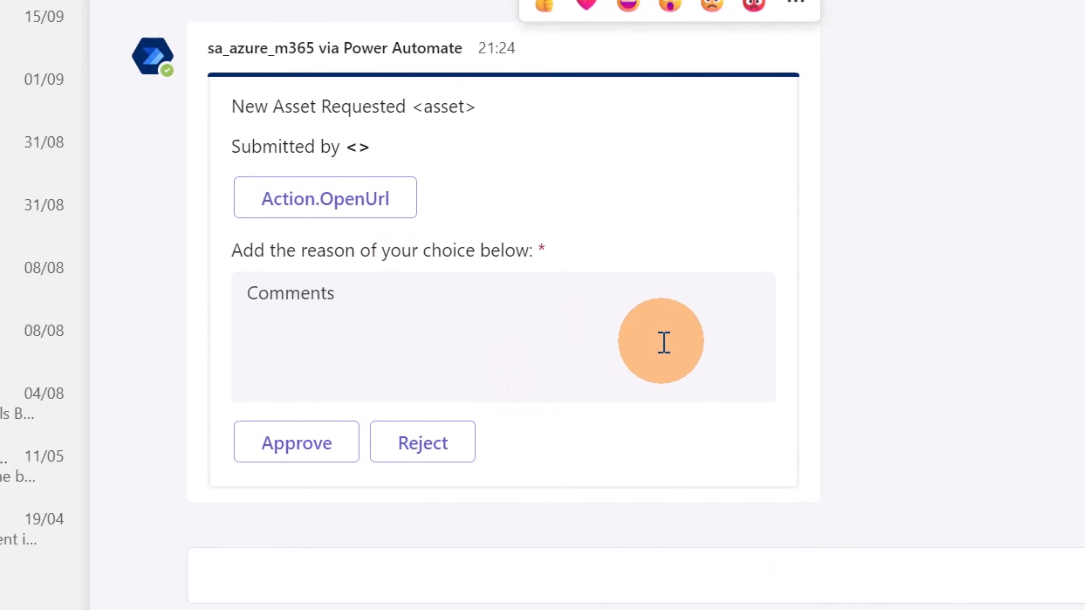
{"action": "left_click", "coordinate": [487, 325]}
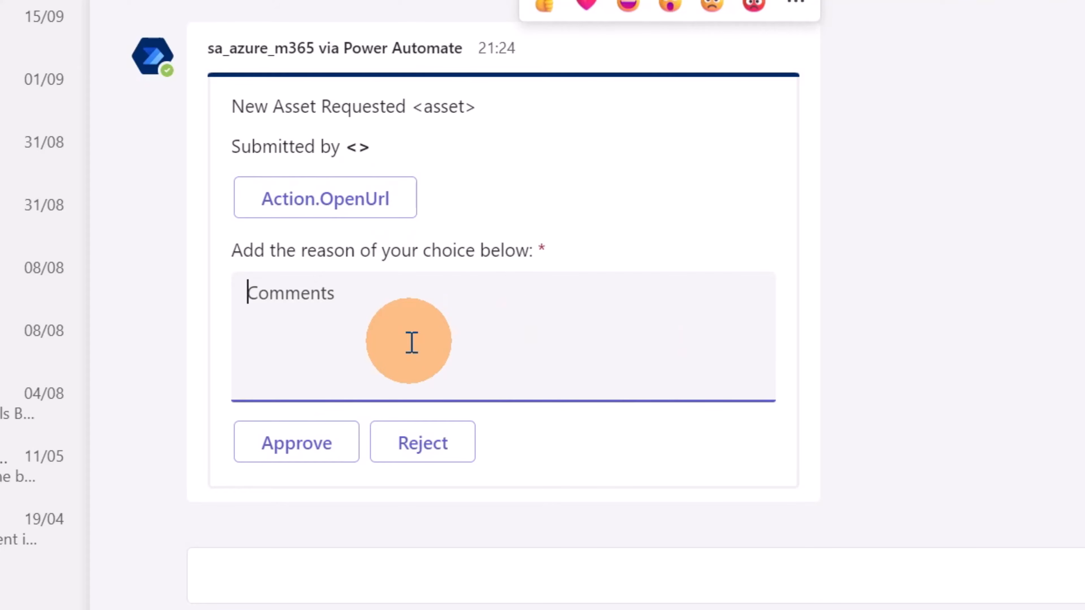
{"action": "left_click", "coordinate": [335, 449]}
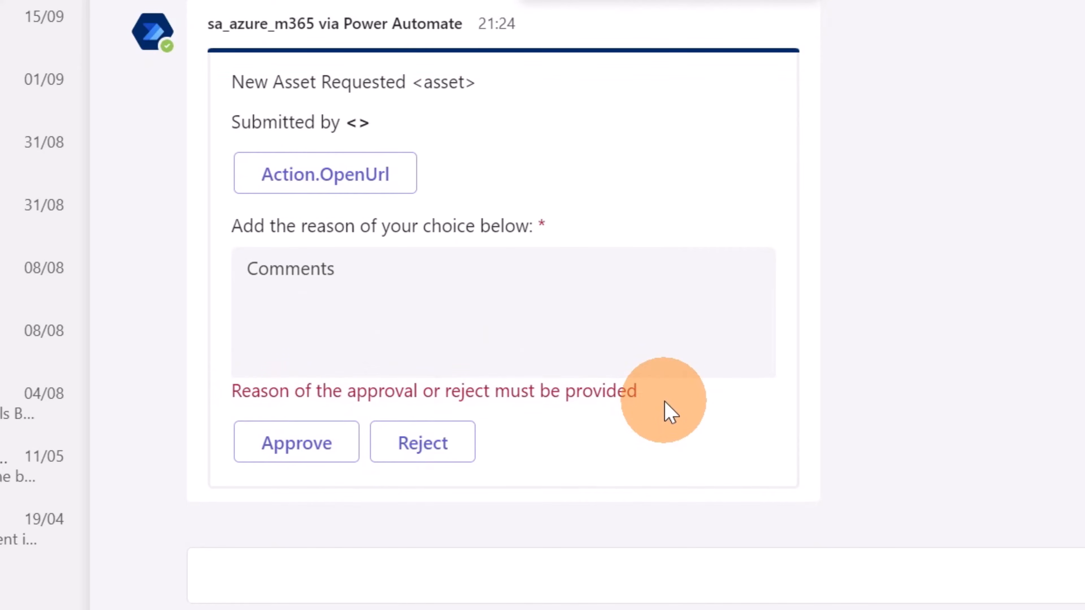
Enter OK as the reason in the asset request card's comments and approve the request
{"action": "left_click", "coordinate": [344, 287]}
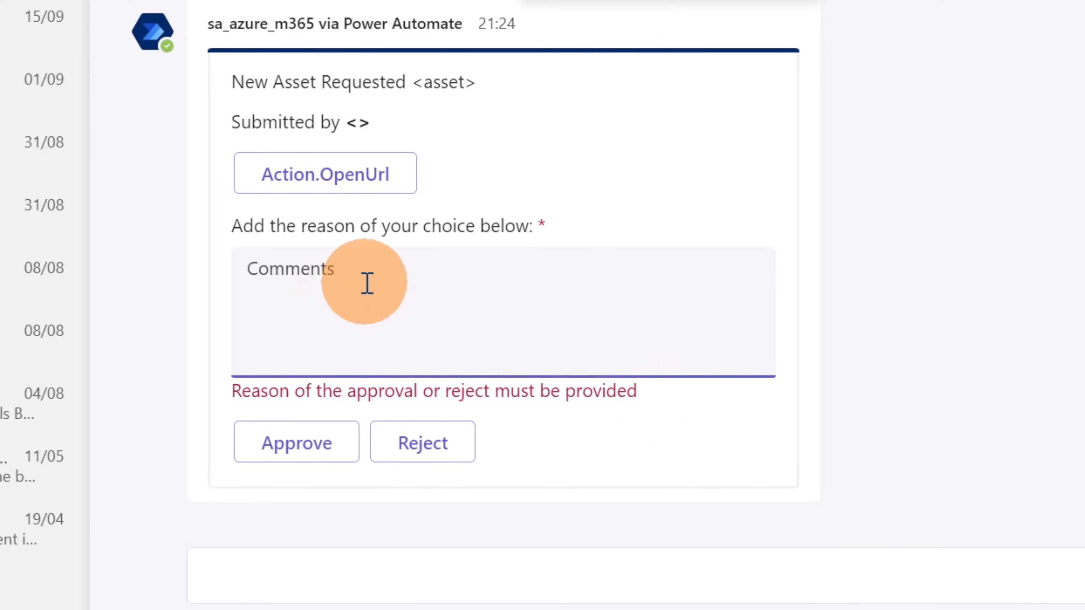
{"action": "type", "text": "OK"}
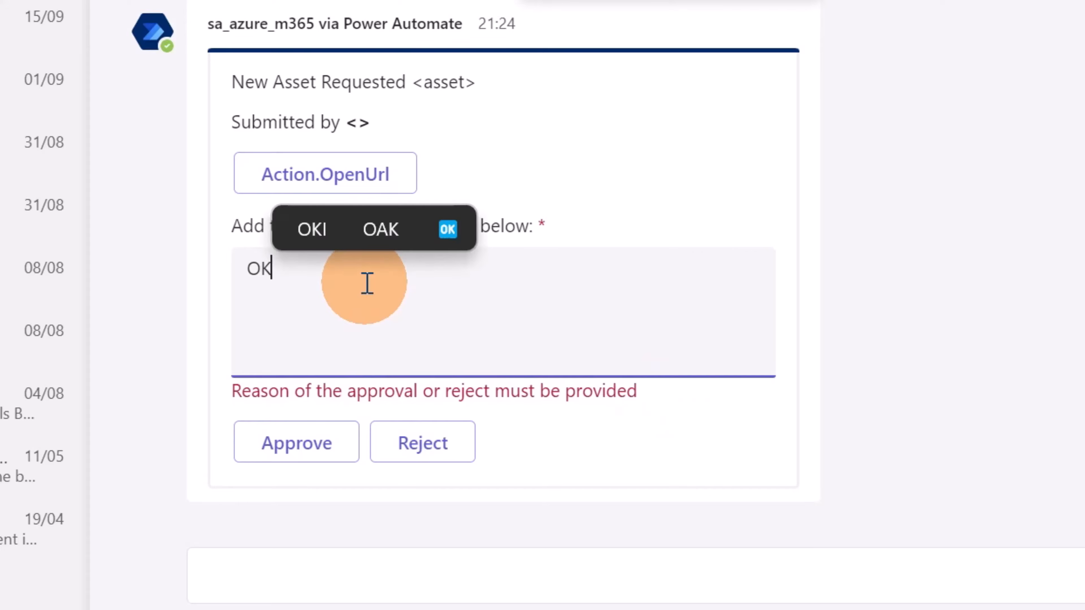
{"action": "left_click", "coordinate": [302, 446]}
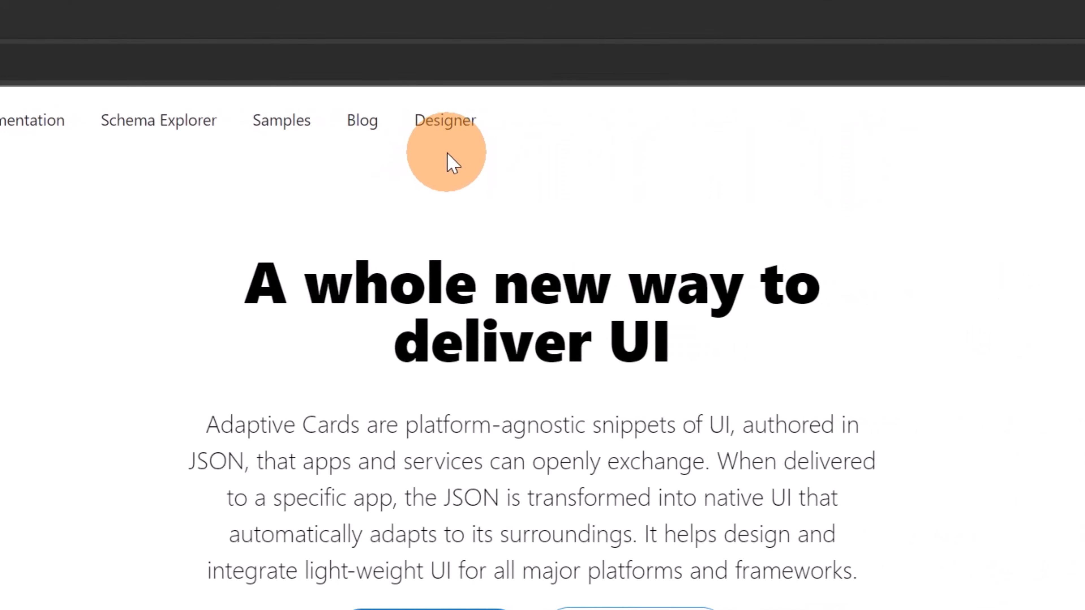
On the Adaptive Cards website, open the Designer and set the host app to Microsoft Teams
{"action": "left_click", "coordinate": [448, 133]}
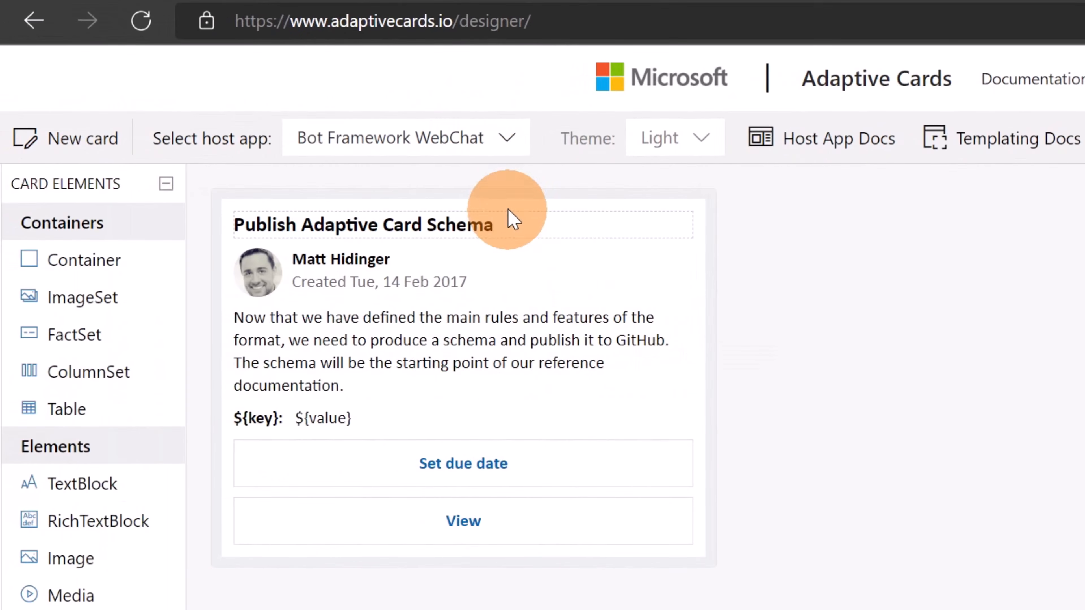
{"action": "left_click", "coordinate": [514, 146]}
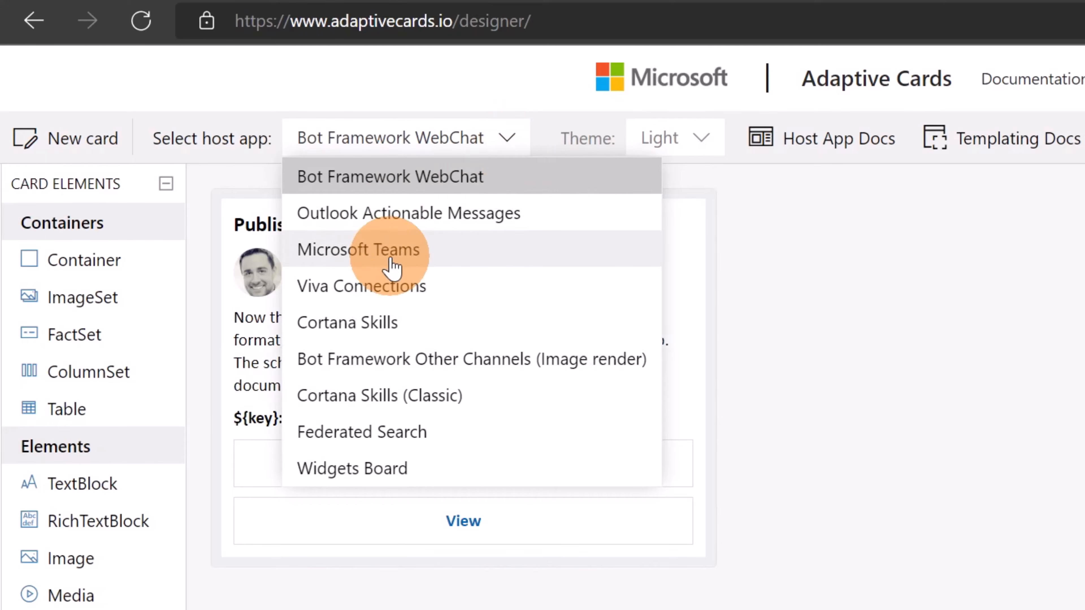
{"action": "left_click", "coordinate": [426, 262]}
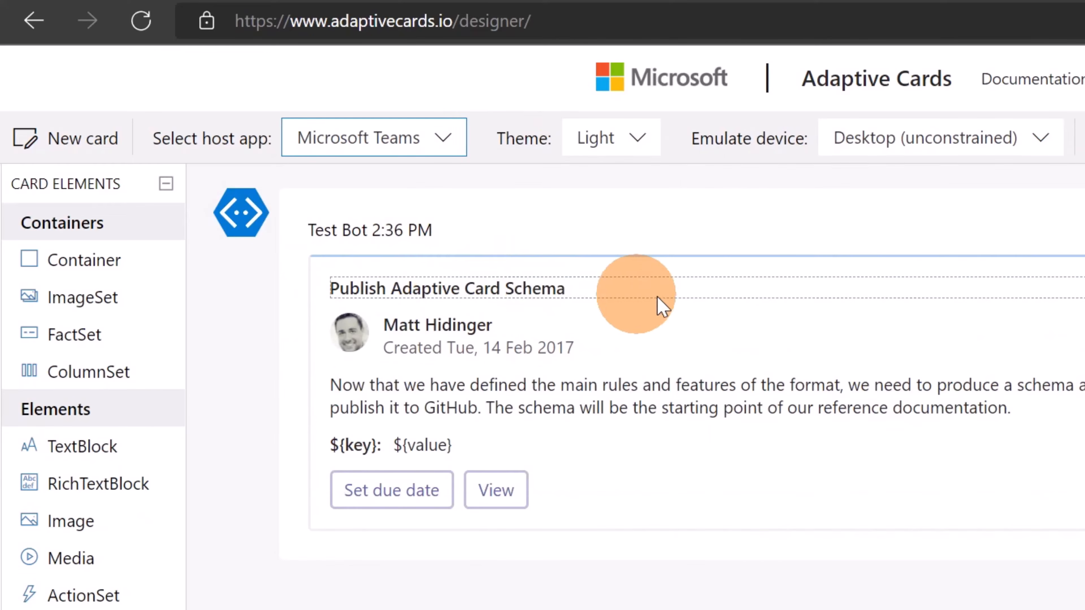
Preview the sample card in the Dark theme and return the theme to Light
{"action": "left_click", "coordinate": [634, 156]}
{"action": "left_click", "coordinate": [582, 213]}
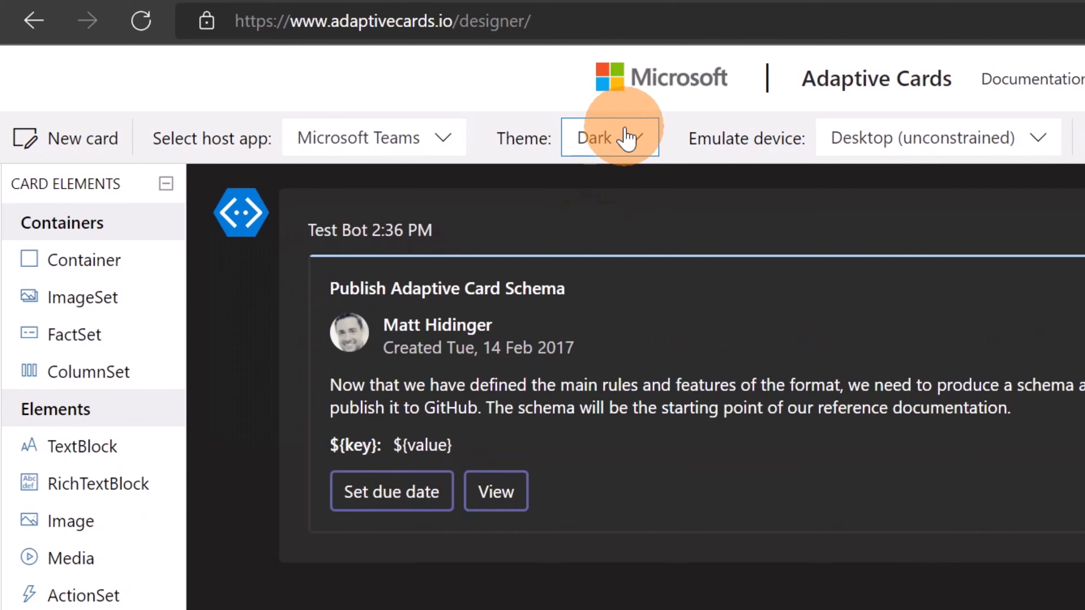
{"action": "left_click", "coordinate": [634, 146]}
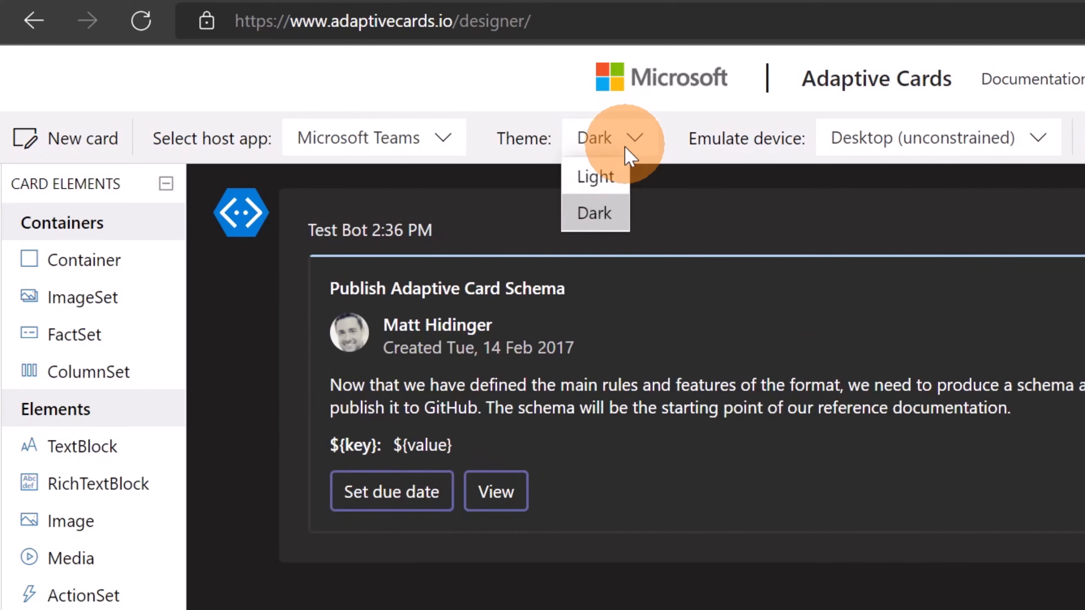
{"action": "left_click", "coordinate": [618, 175]}
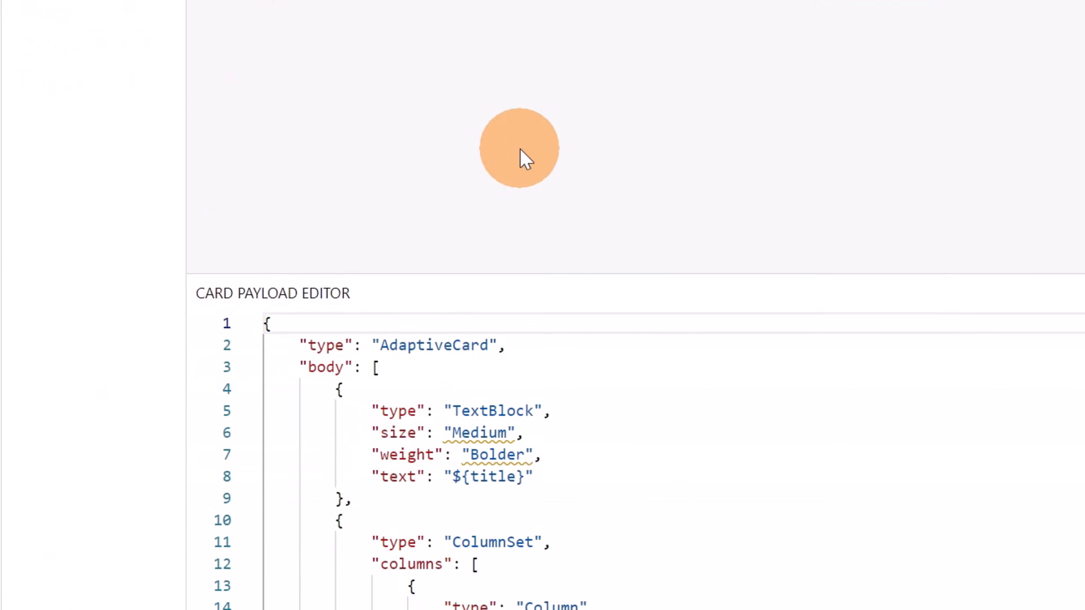
Replace the sample card with a new blank card
{"action": "left_click", "coordinate": [500, 226]}
{"action": "key", "text": "ctrl+a"}
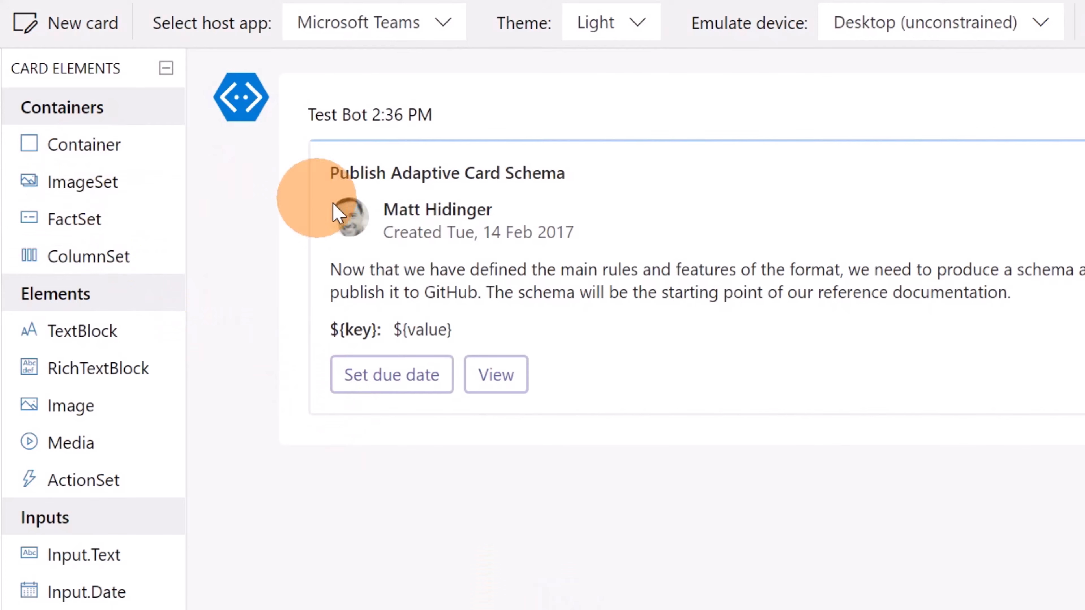
{"action": "left_click", "coordinate": [84, 34]}
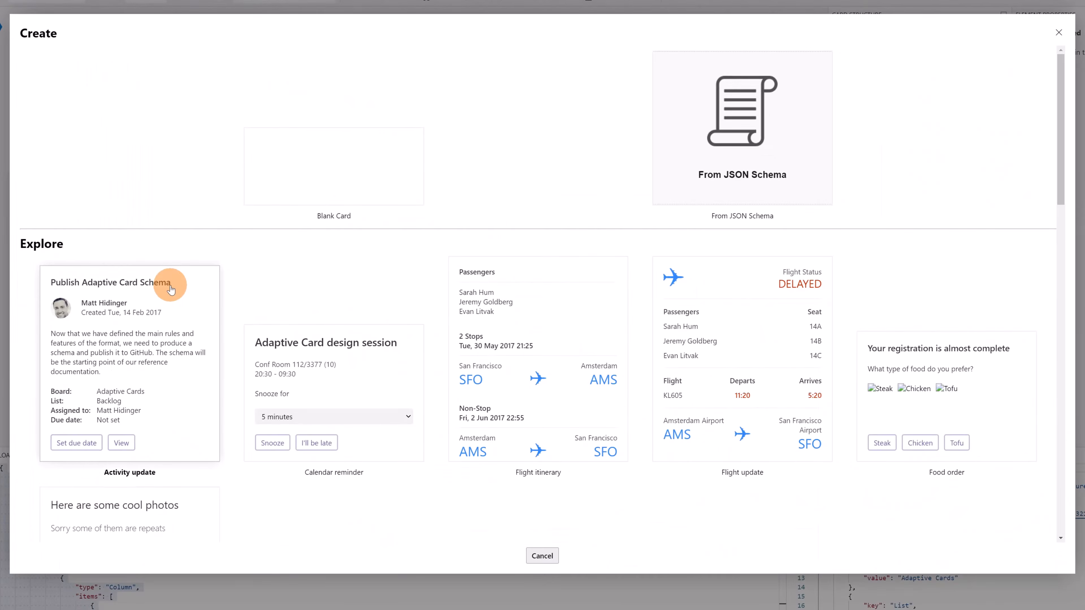
{"action": "left_click", "coordinate": [410, 147]}
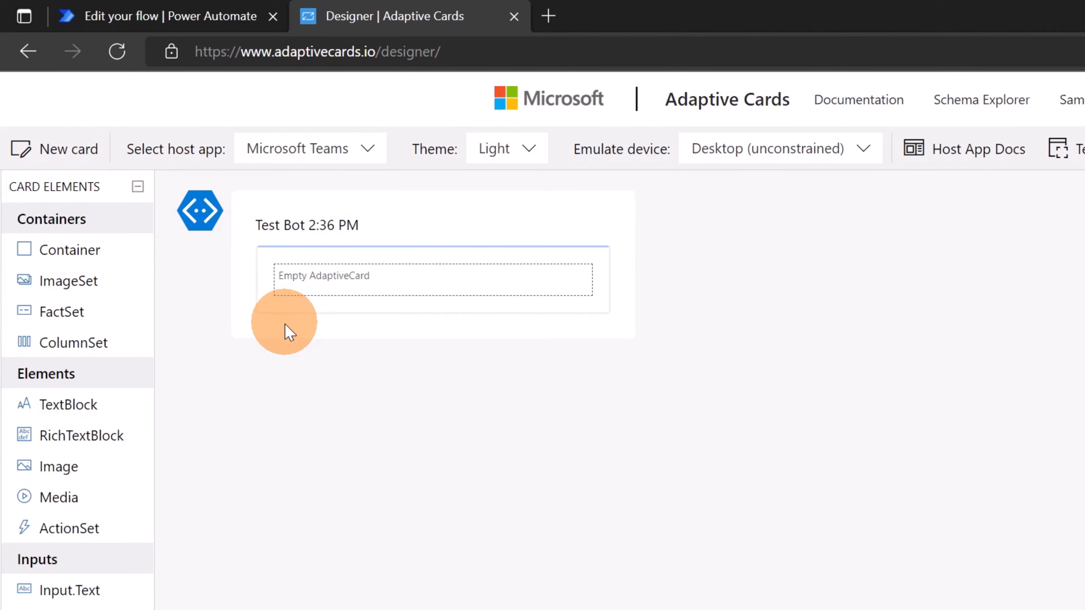
Add a TextBlock to the empty card and set its text to "New Asset Requested <asset>"
{"action": "left_click_drag", "start_coordinate": [53, 405], "coordinate": [342, 280]}
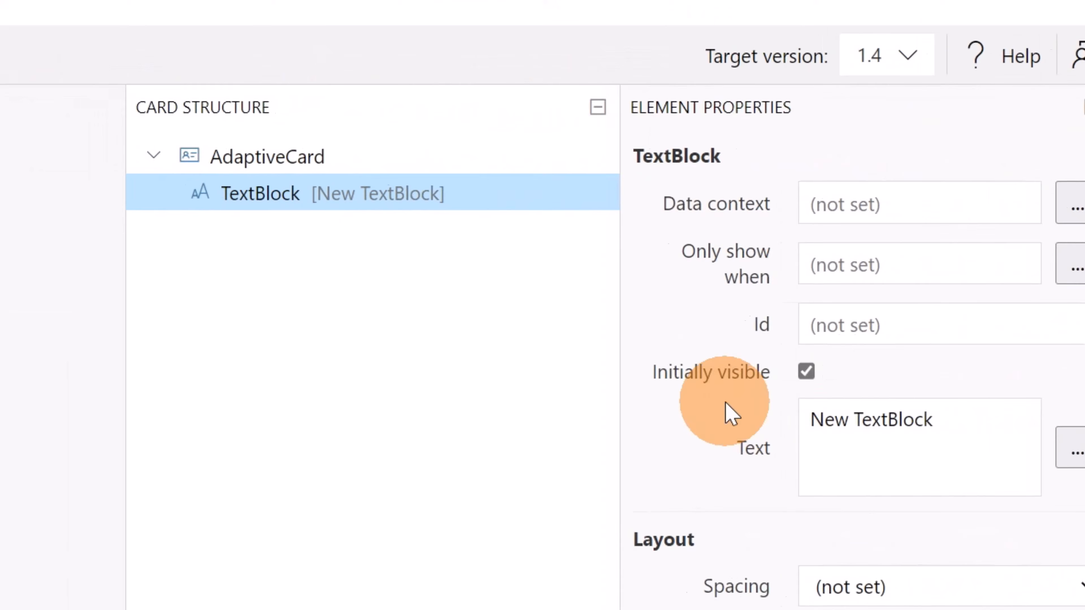
{"action": "left_click", "coordinate": [942, 453]}
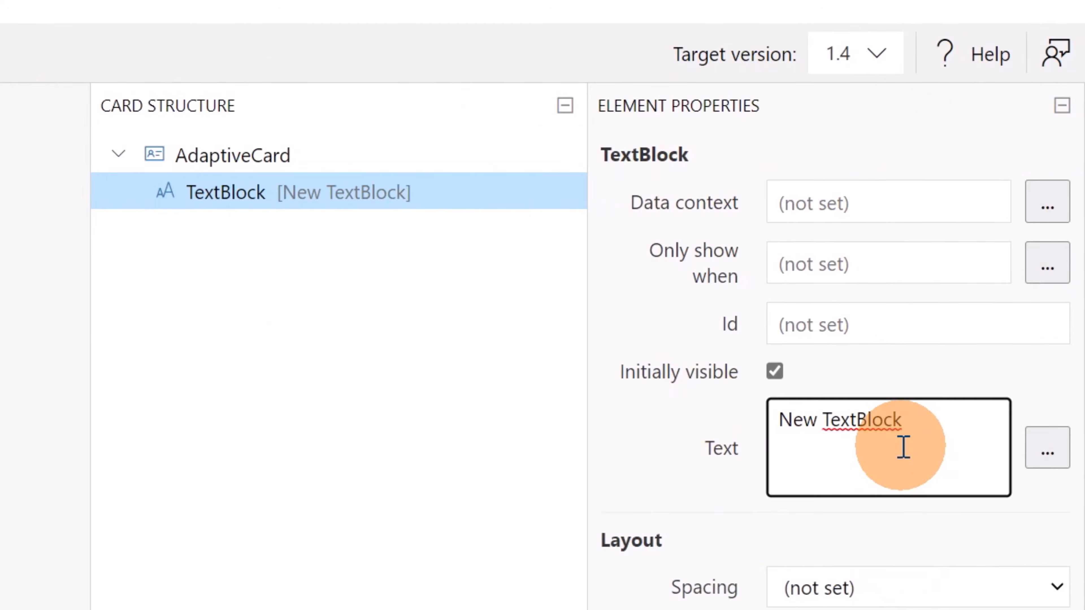
{"action": "key", "text": "ctrl+a"}
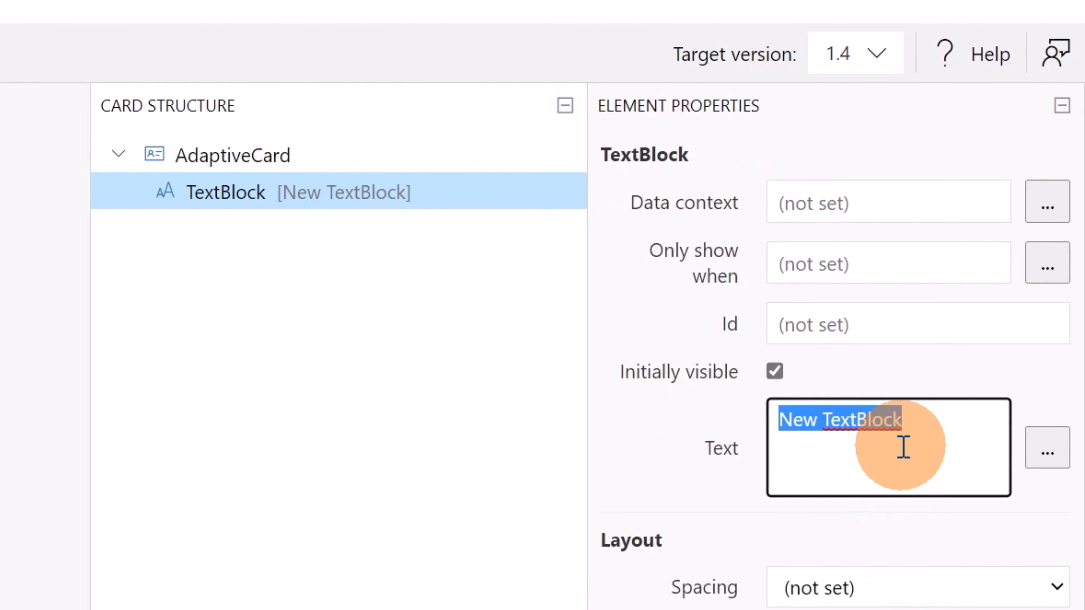
{"action": "type", "text": "New Asset Requested <asset>"}
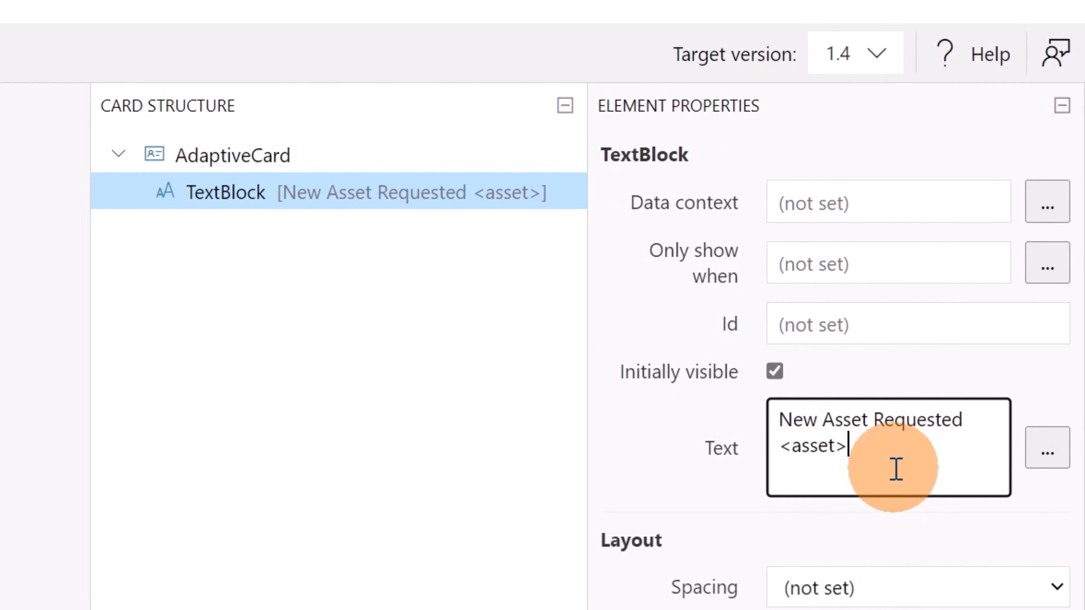
{"action": "left_click_drag", "start_coordinate": [893, 467], "coordinate": [769, 451]}
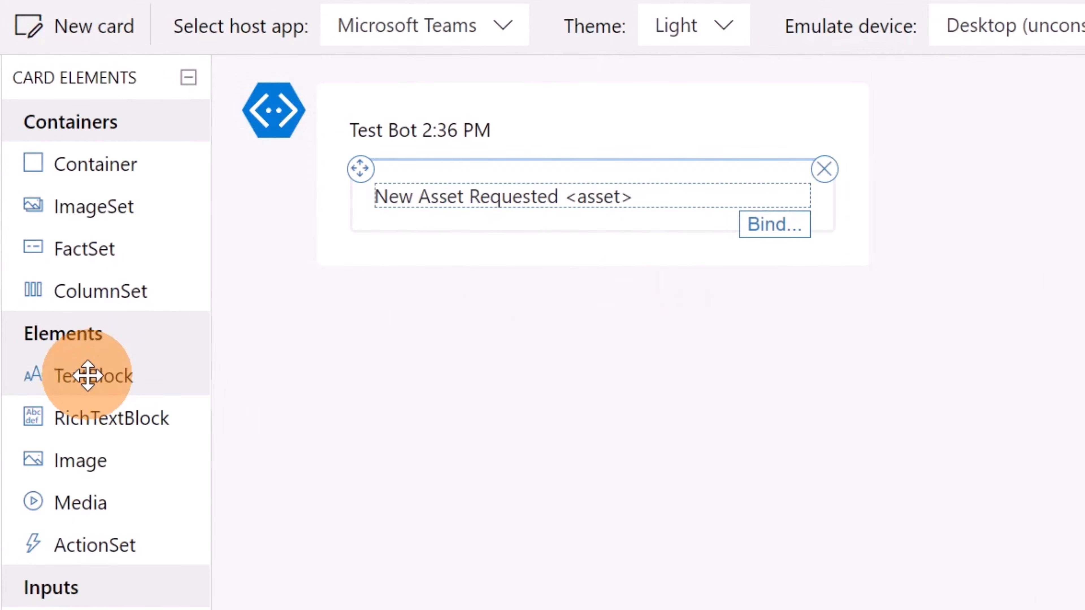
Add a second TextBlock below the first and set its text to "Submitted by <requestor>"
{"action": "left_click_drag", "start_coordinate": [88, 375], "coordinate": [494, 226]}
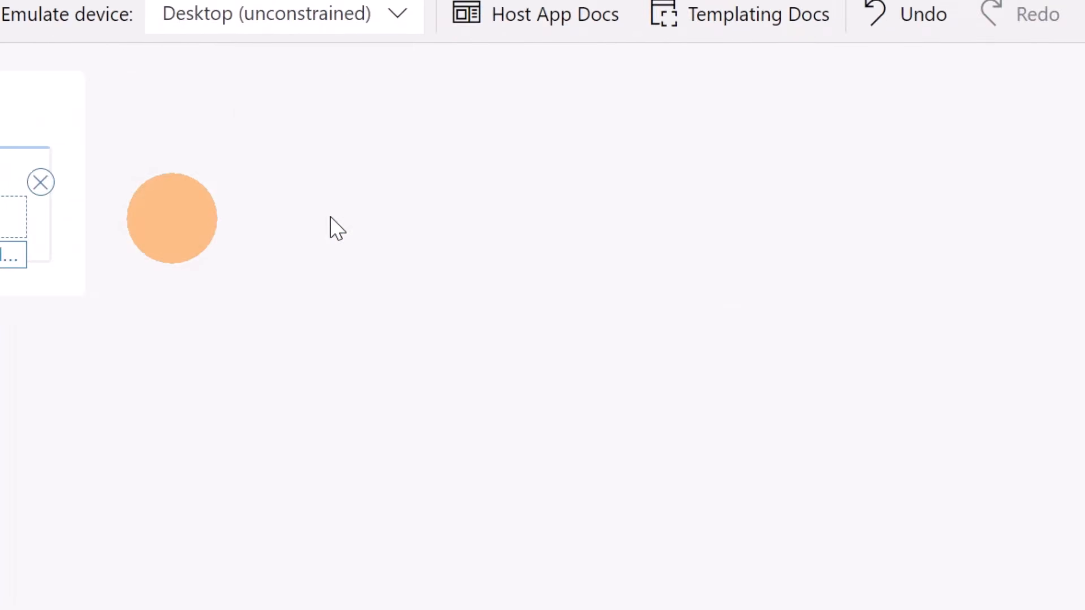
{"action": "left_click_drag", "start_coordinate": [955, 387], "coordinate": [756, 372]}
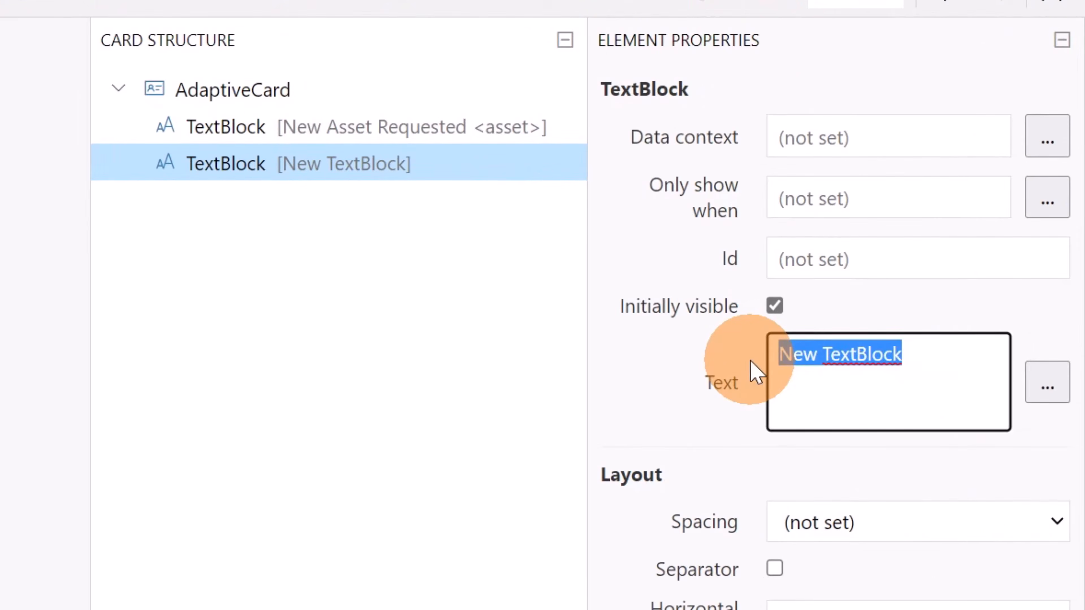
{"action": "type", "text": "Submitted by <requestor>"}
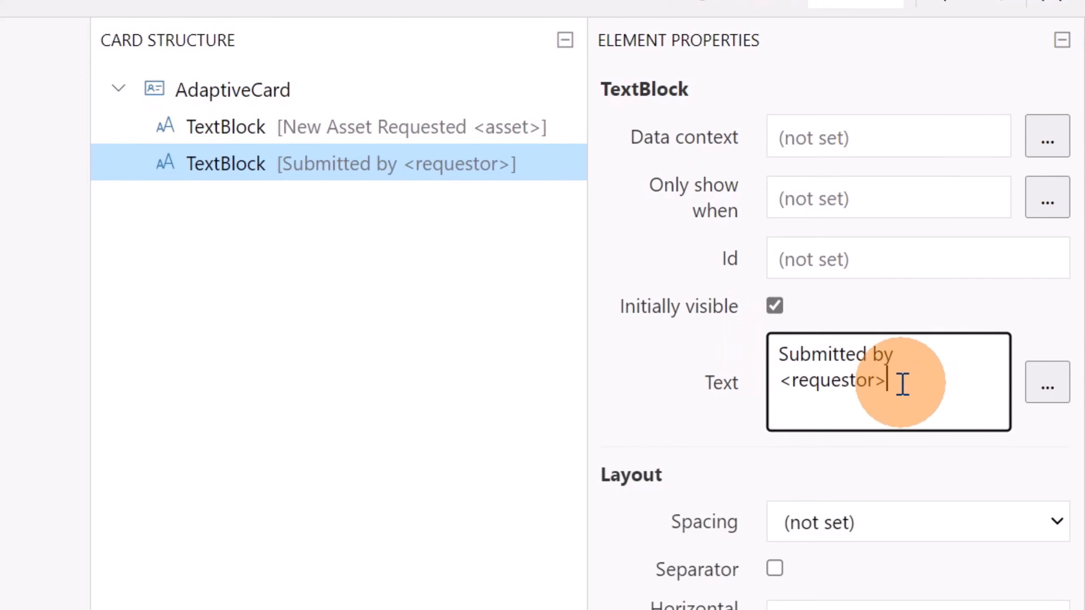
{"action": "left_click_drag", "start_coordinate": [932, 381], "coordinate": [771, 346]}
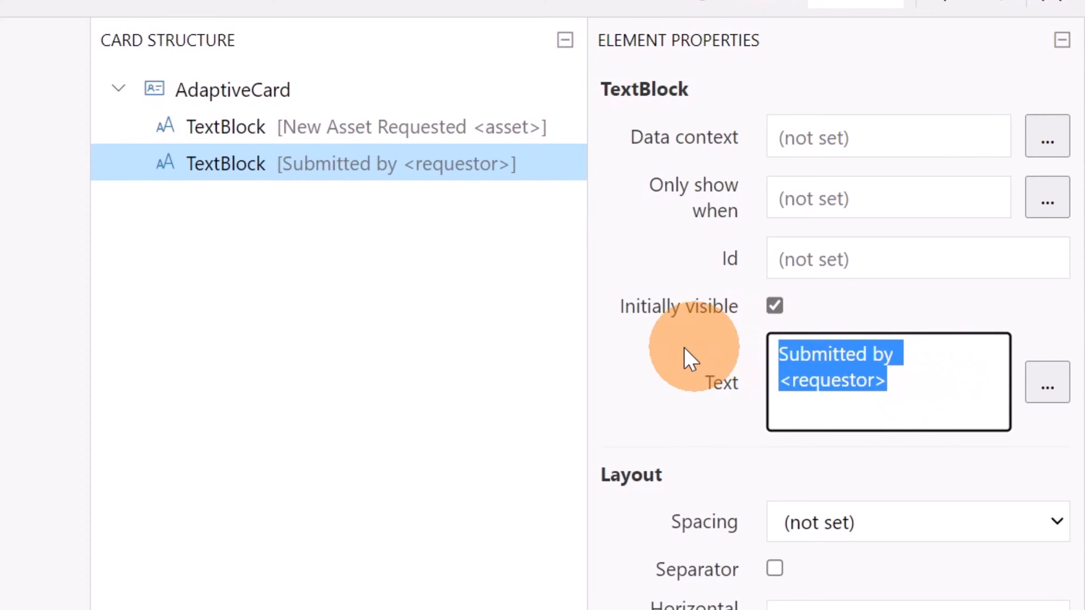
{"action": "left_click_drag", "start_coordinate": [905, 380], "coordinate": [790, 383]}
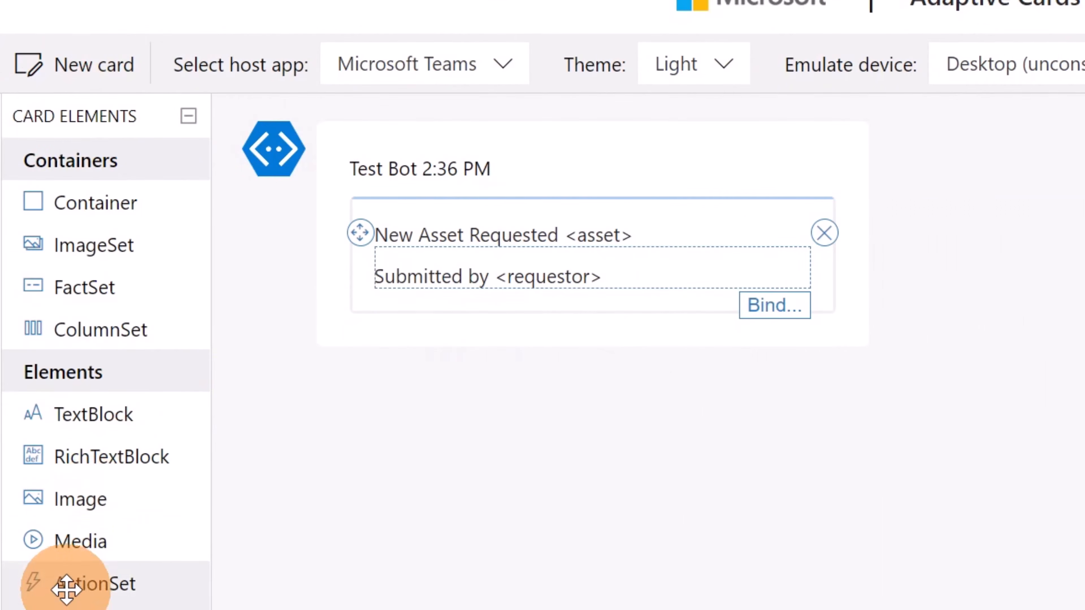
Add an ActionSet below the "Submitted by <requestor>" text and give it an Action.OpenUrl action
{"action": "left_click_drag", "start_coordinate": [38, 585], "coordinate": [461, 327]}
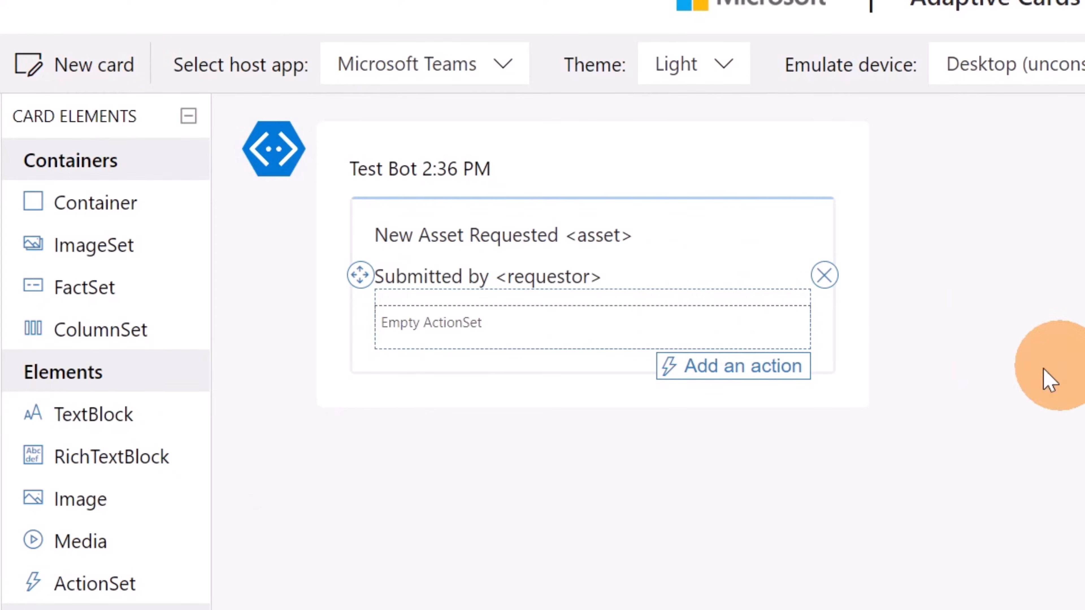
{"action": "left_click", "coordinate": [769, 368]}
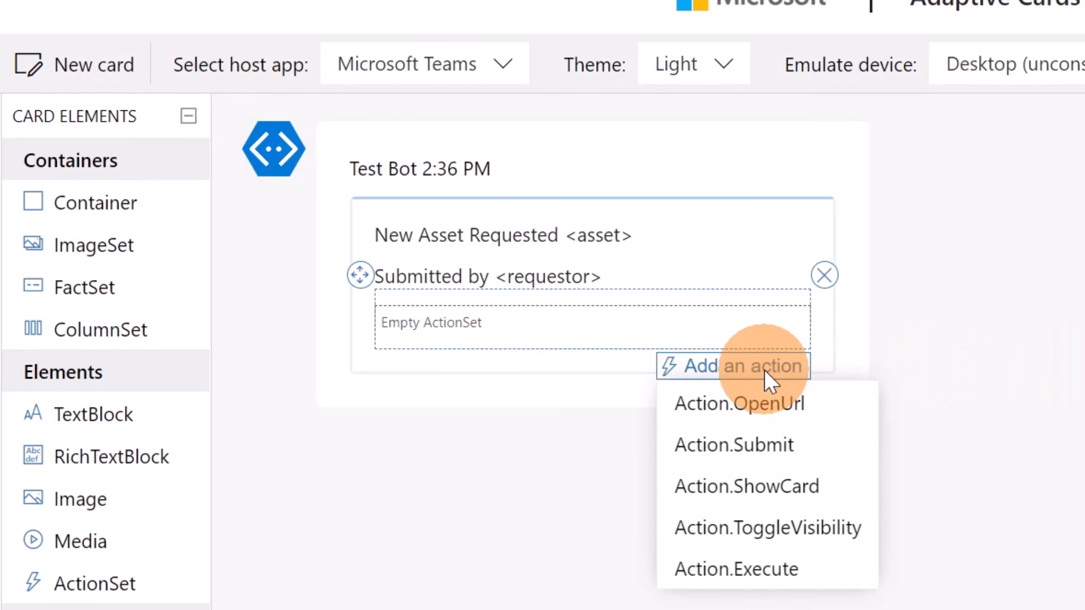
{"action": "left_click", "coordinate": [745, 406]}
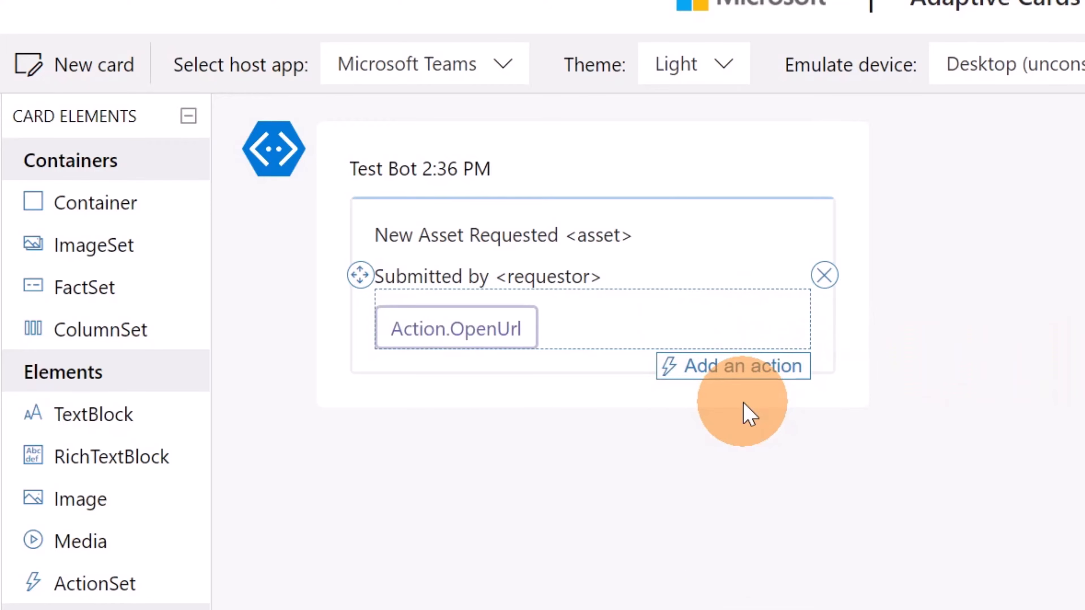
Set the Url of the Action.OpenUrl button to "link to the item"
{"action": "left_click", "coordinate": [505, 330]}
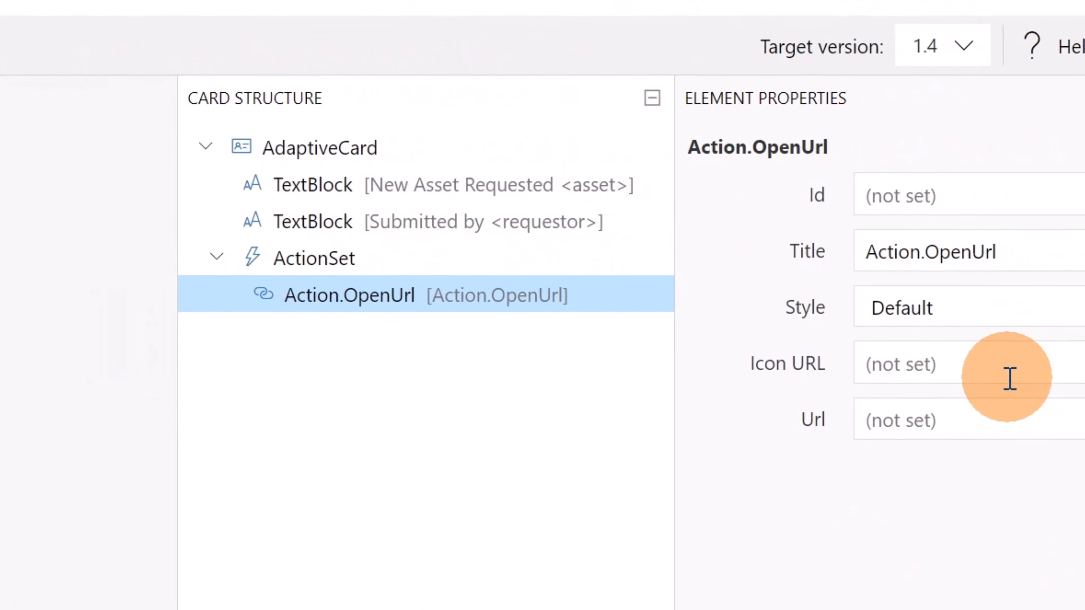
{"action": "left_click", "coordinate": [956, 409]}
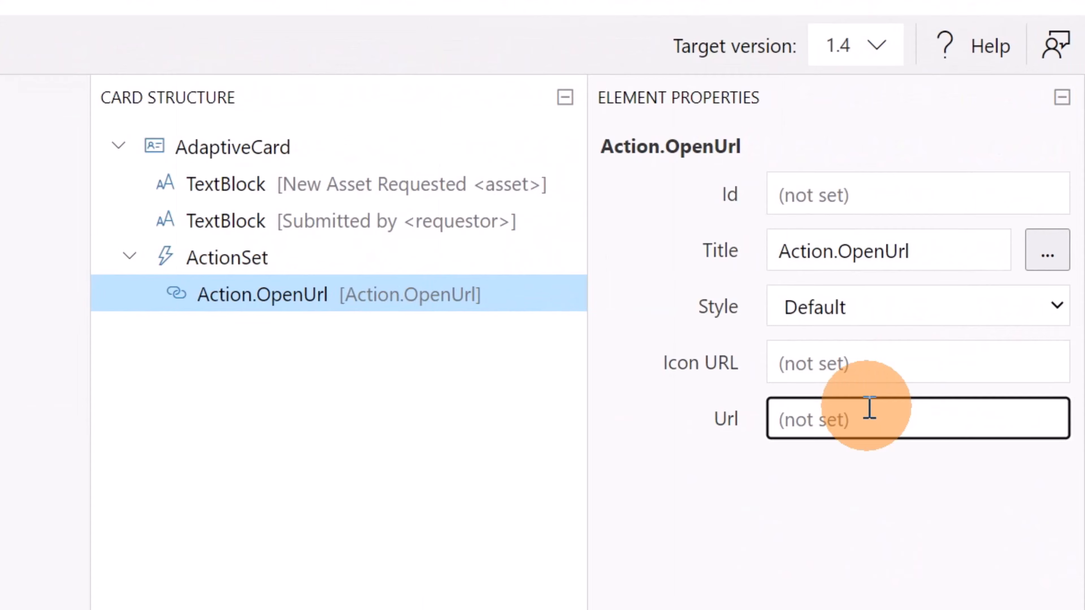
{"action": "type", "text": "link to the item"}
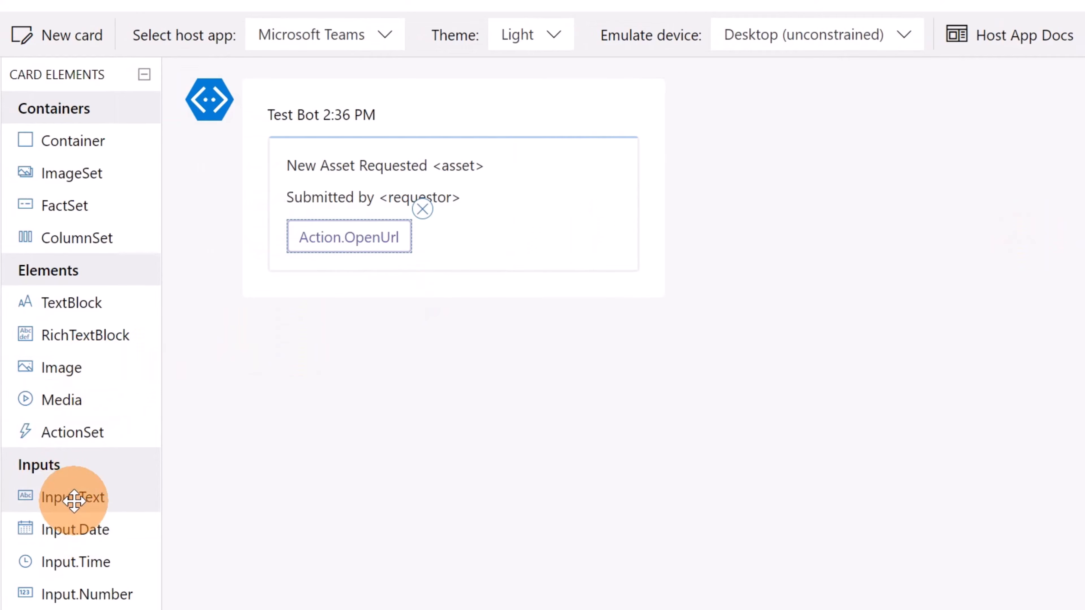
Add an Input.Text below the OpenUrl button with placeholder "Comments" and label "Add the reason of your choice below:"
{"action": "left_click_drag", "start_coordinate": [73, 497], "coordinate": [361, 269]}
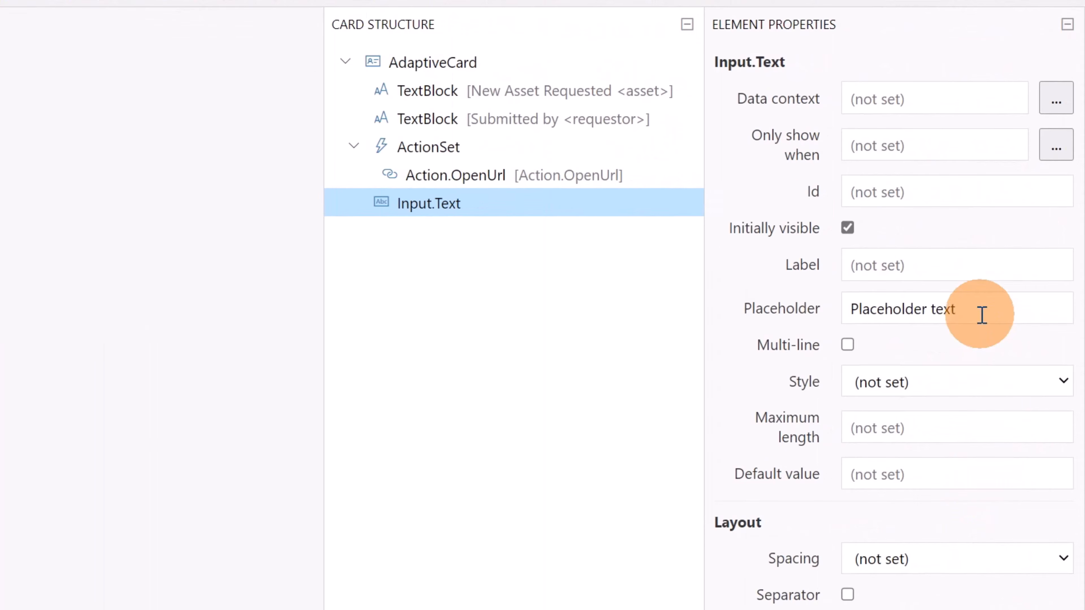
{"action": "left_click_drag", "start_coordinate": [981, 315], "coordinate": [813, 314]}
{"action": "type", "text": "Comments"}
{"action": "left_click", "coordinate": [886, 262]}
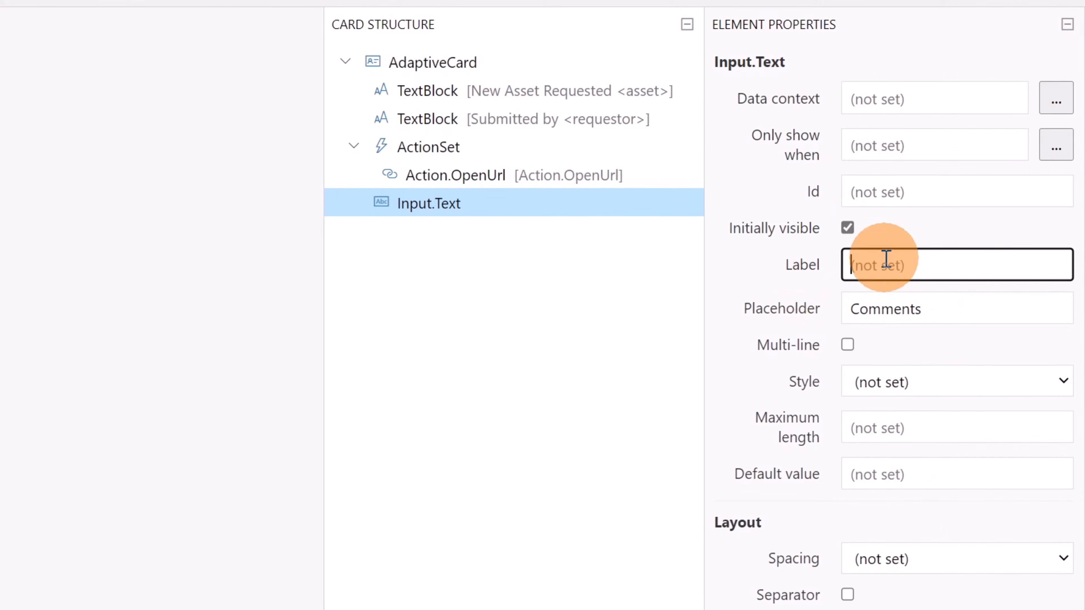
{"action": "key", "text": "ctrl+v"}
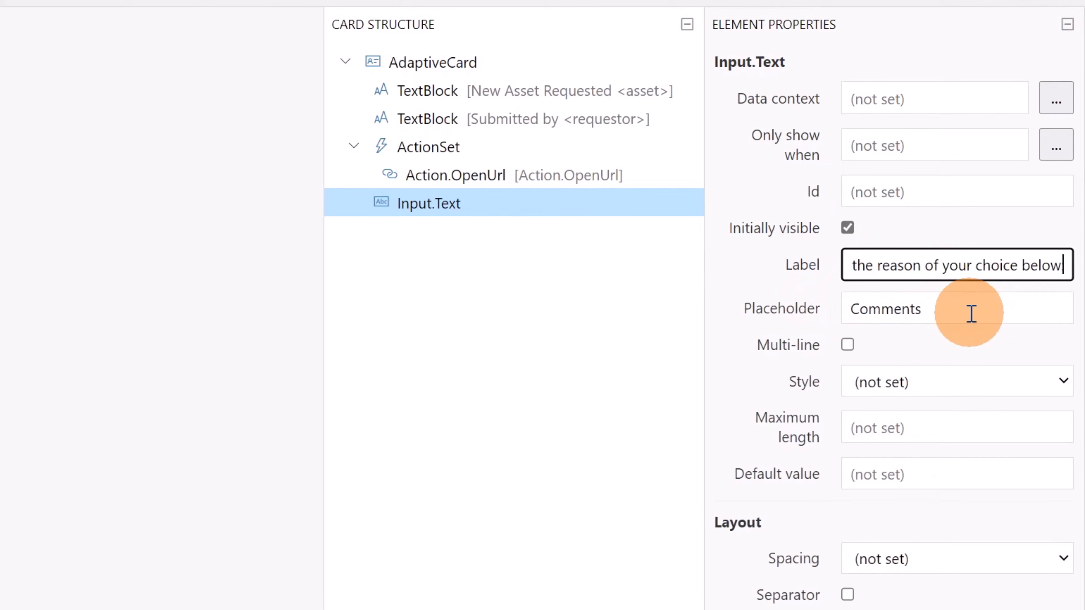
Set the Id of the comments text input to "_comments"
{"action": "left_click", "coordinate": [954, 189]}
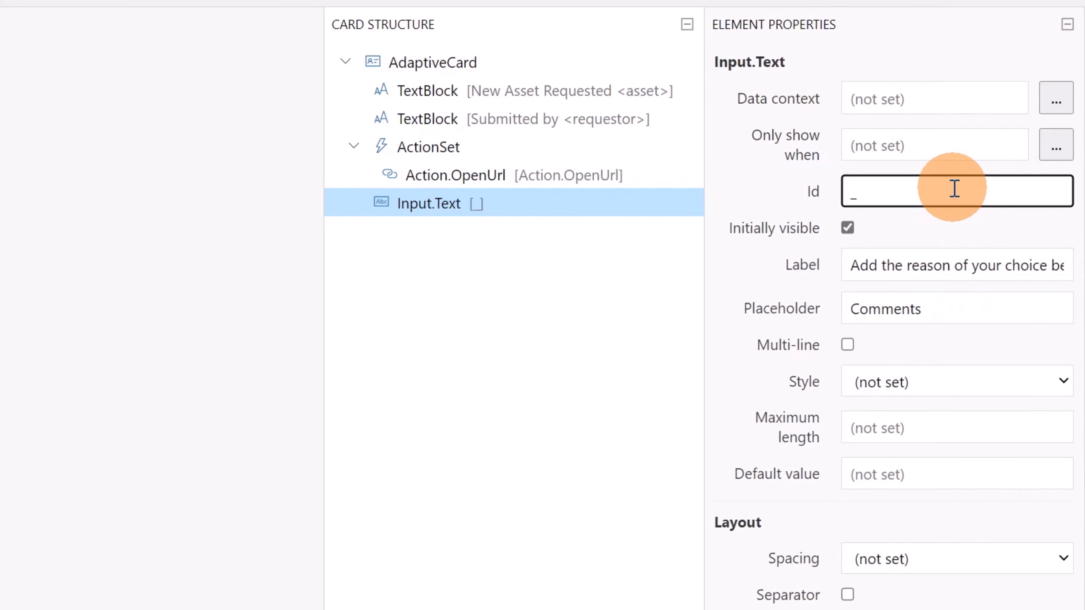
{"action": "type", "text": "_comments"}
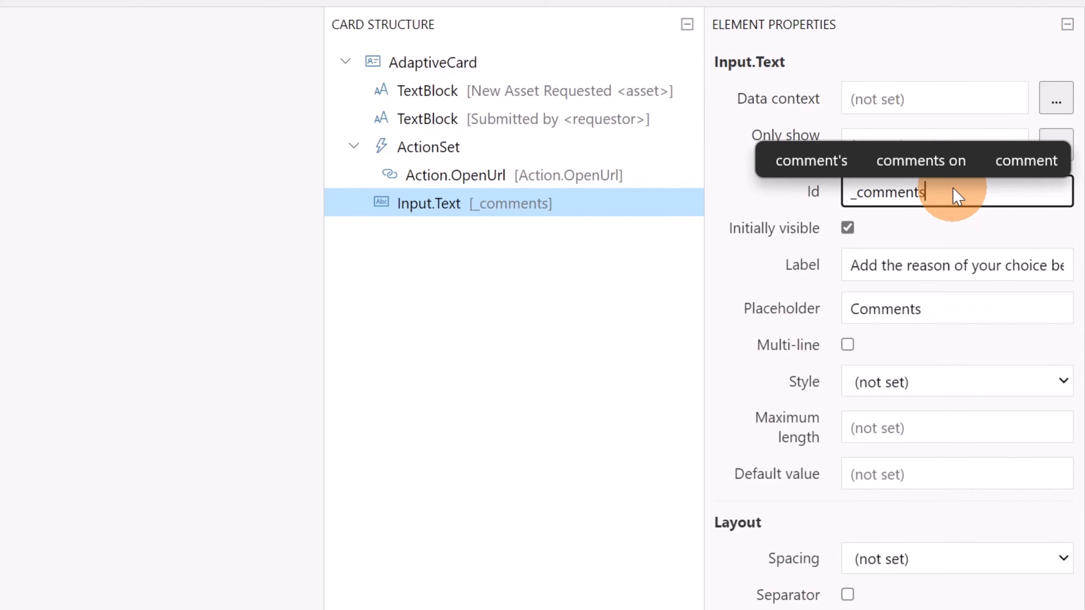
{"action": "left_click", "coordinate": [956, 228]}
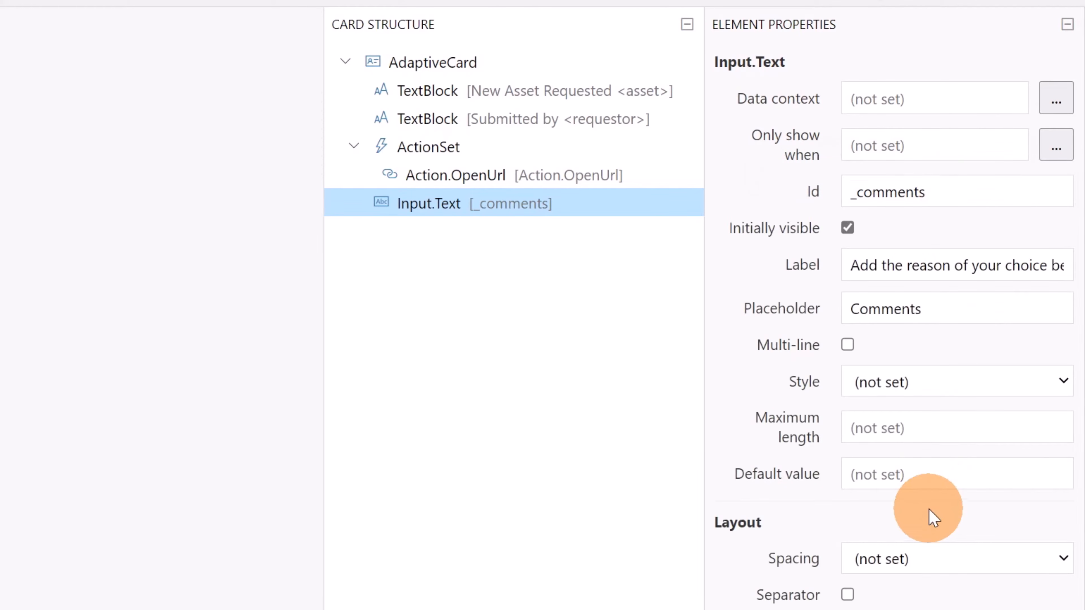
Make the comments input required and paste in its validation error message
{"action": "scroll", "coordinate": [928, 511], "scroll_direction": "down", "scroll_amount": 8}
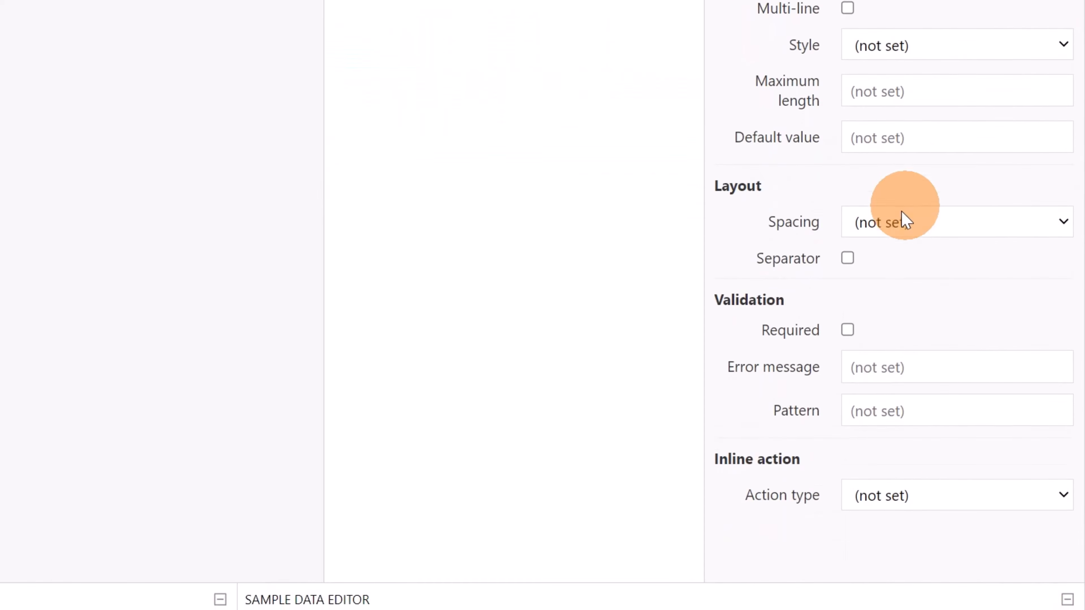
{"action": "left_click", "coordinate": [848, 329]}
{"action": "left_click", "coordinate": [915, 366]}
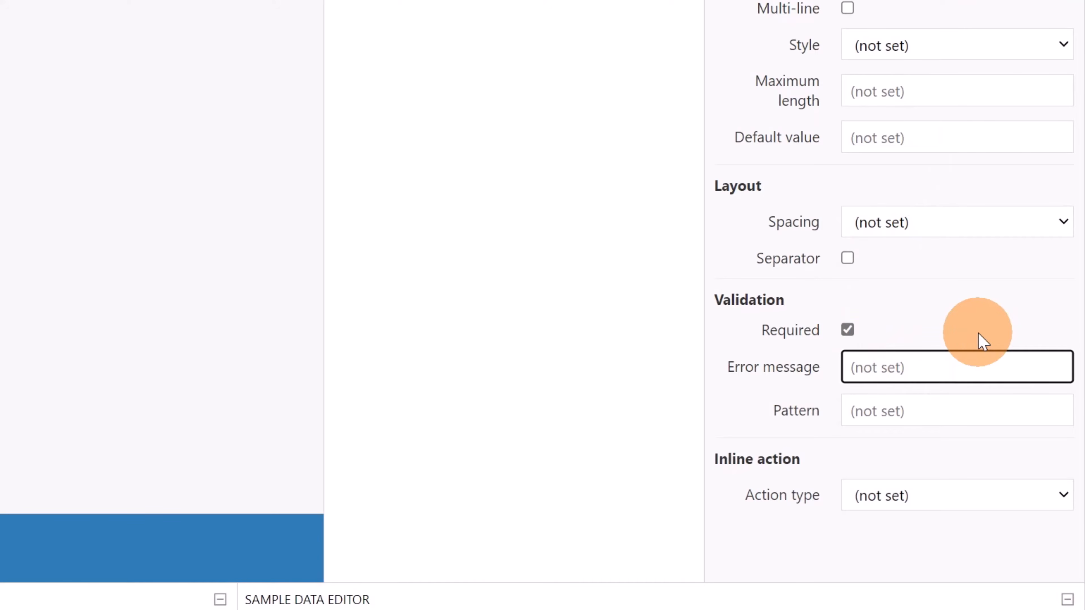
{"action": "key", "text": "ctrl+v"}
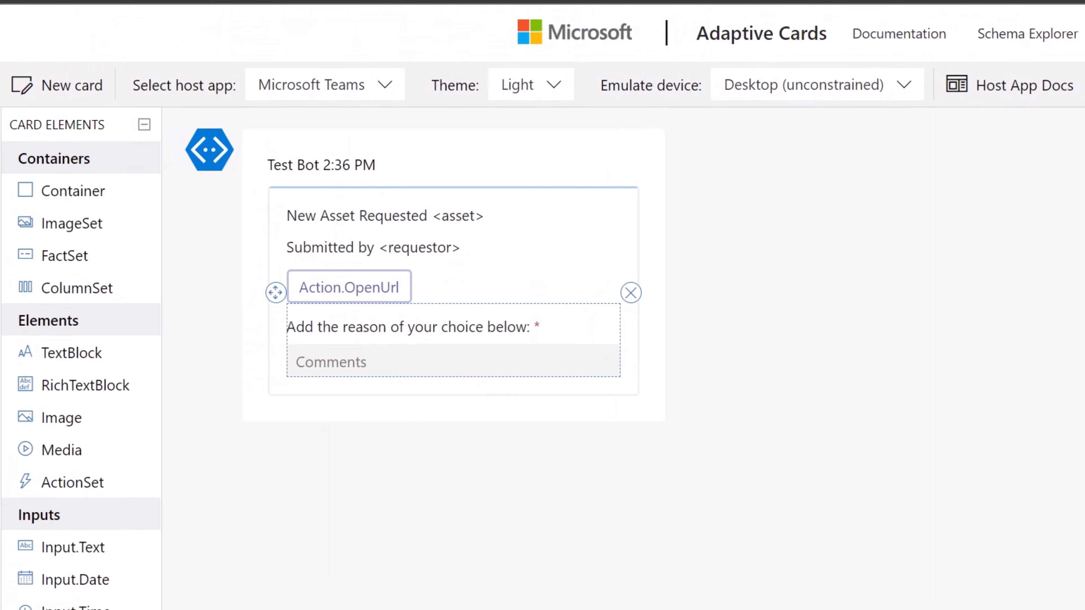
Add an ActionSet below the comments input and give it an Action.Submit action
{"action": "left_click_drag", "start_coordinate": [90, 485], "coordinate": [361, 380]}
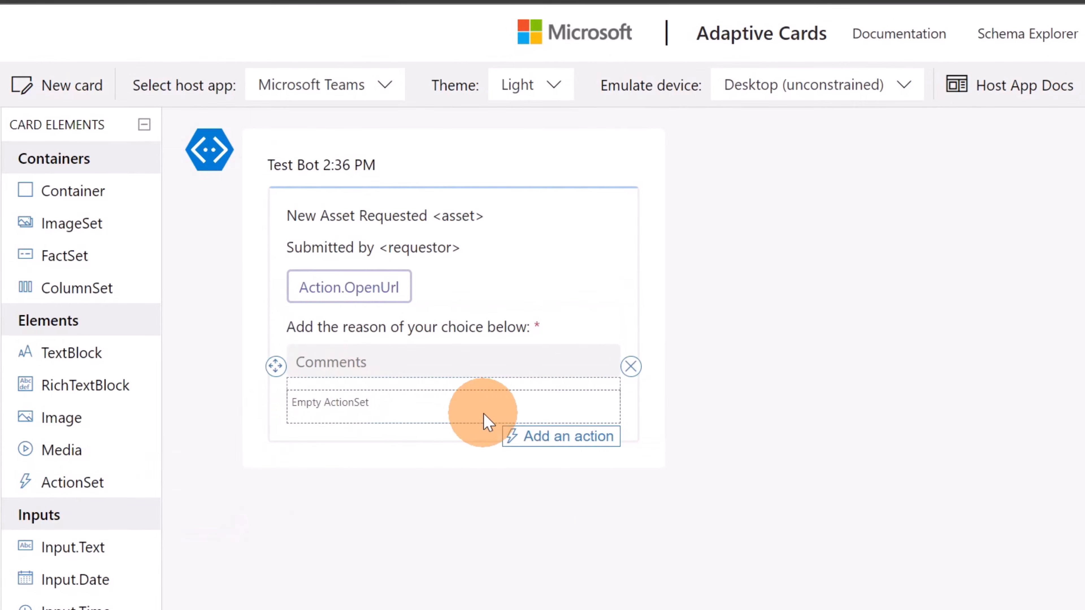
{"action": "left_click", "coordinate": [553, 436]}
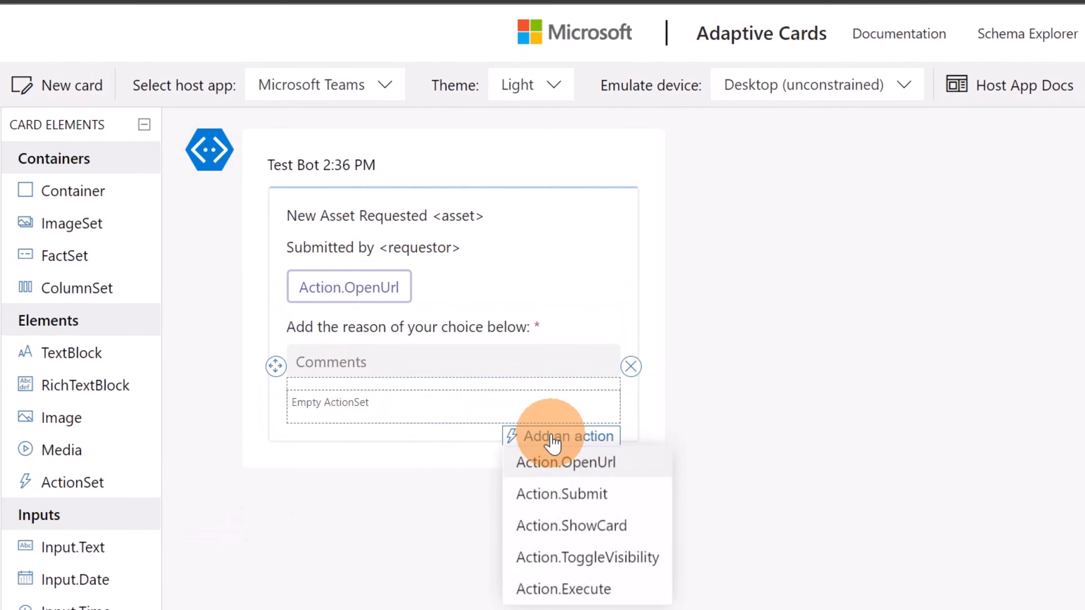
{"action": "left_click", "coordinate": [564, 496]}
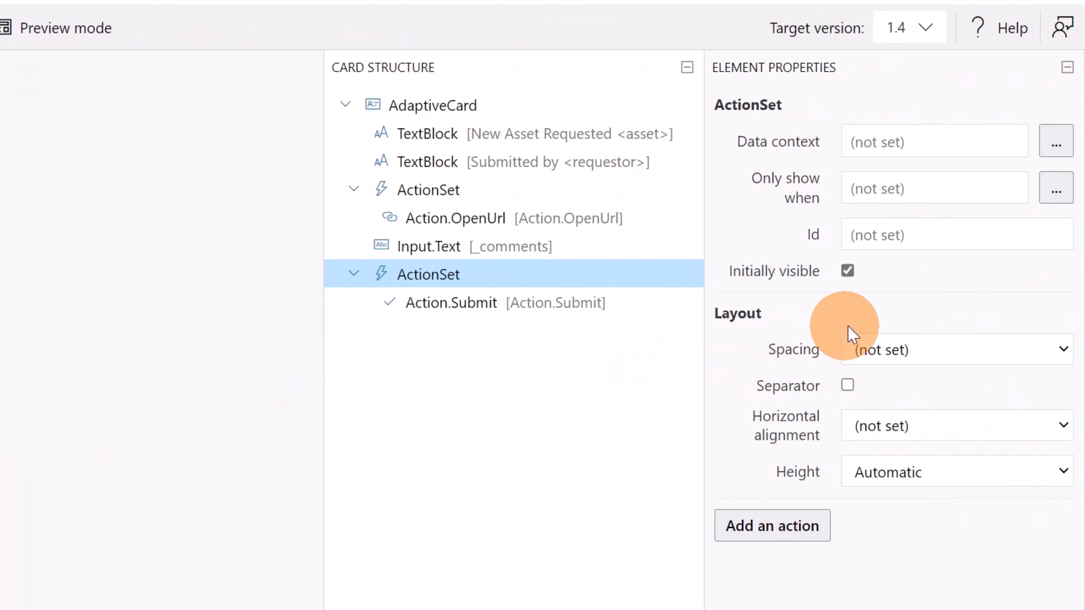
Set the Id of the new submit action to "_approve" and its title to "Approve"
{"action": "left_click", "coordinate": [531, 304]}
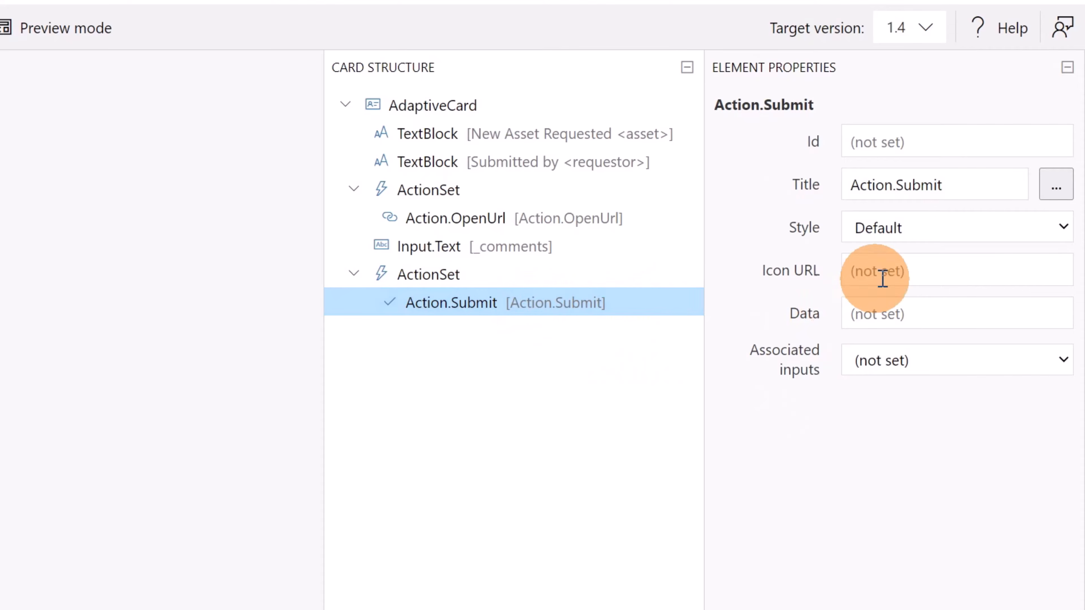
{"action": "left_click", "coordinate": [939, 143]}
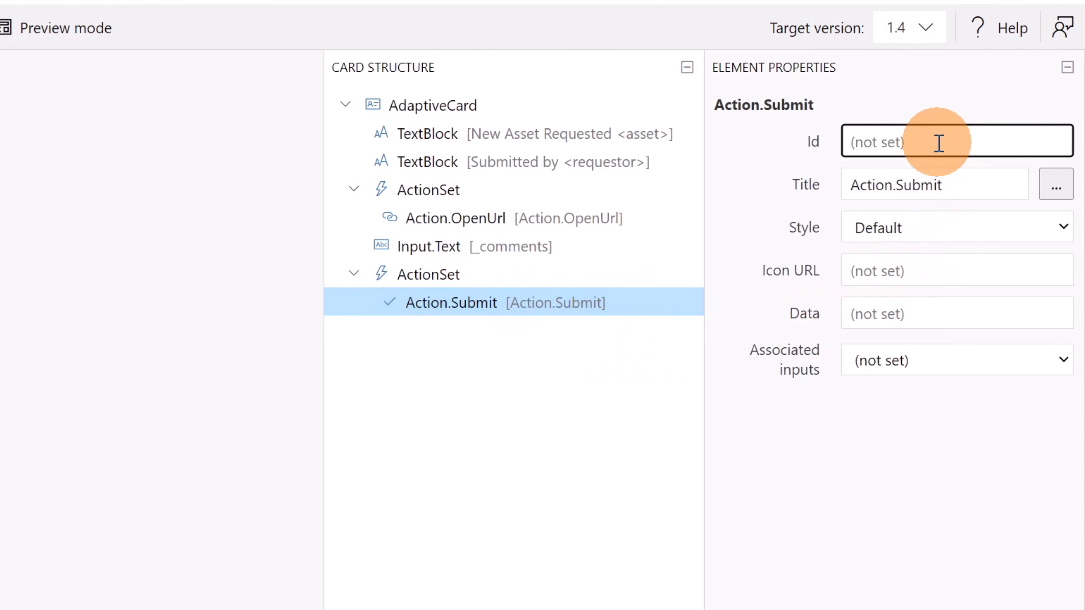
{"action": "type", "text": "_approve"}
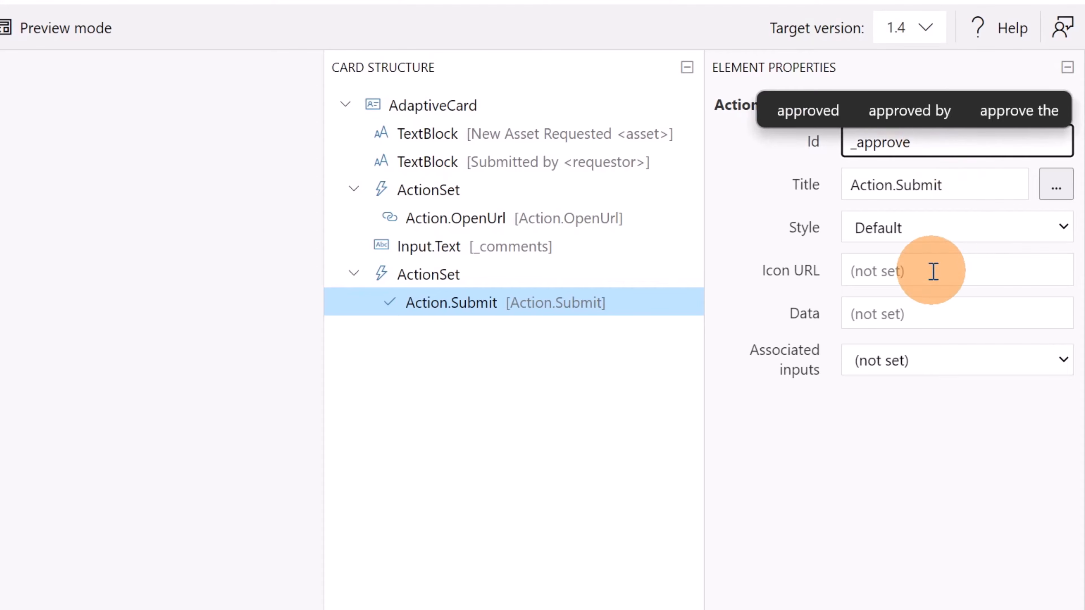
{"action": "left_click_drag", "start_coordinate": [946, 186], "coordinate": [788, 193]}
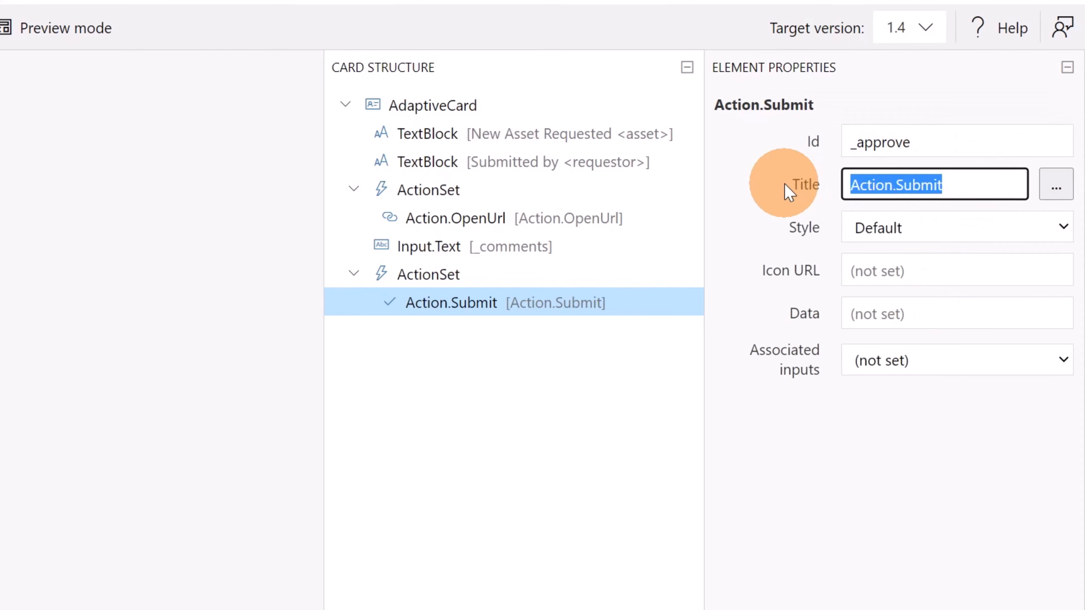
{"action": "type", "text": "Approve"}
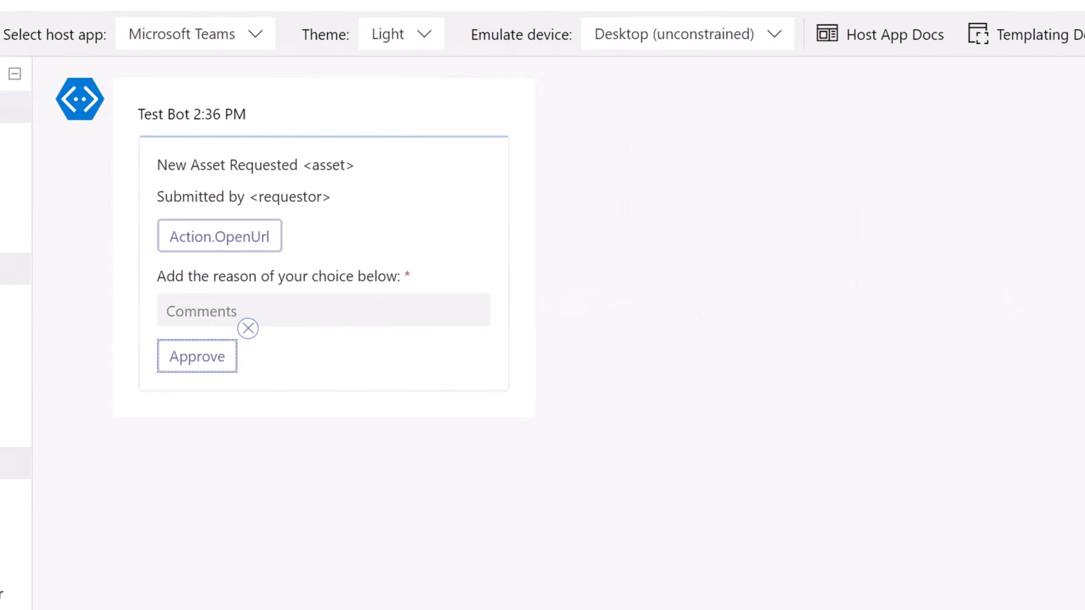
Add another ActionSet below the Approve button with an Action.Submit action
{"action": "left_click_drag", "start_coordinate": [62, 433], "coordinate": [432, 396]}
{"action": "left_click", "coordinate": [568, 432]}
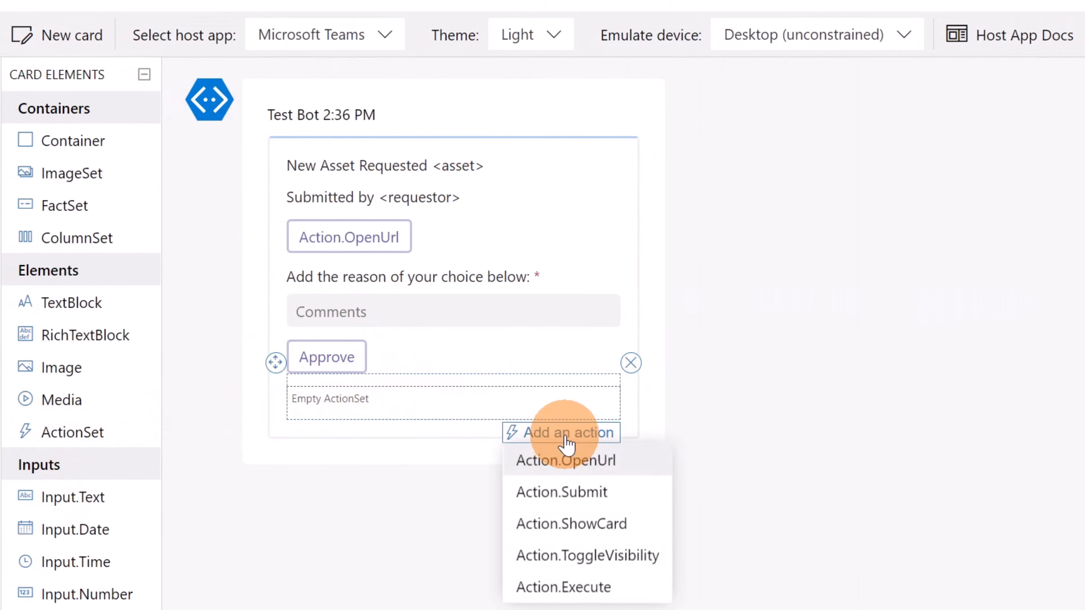
{"action": "left_click", "coordinate": [576, 492]}
Set the Id of the submit action below Approve to "_reject" and its title to "Reject"
{"action": "left_click", "coordinate": [948, 178]}
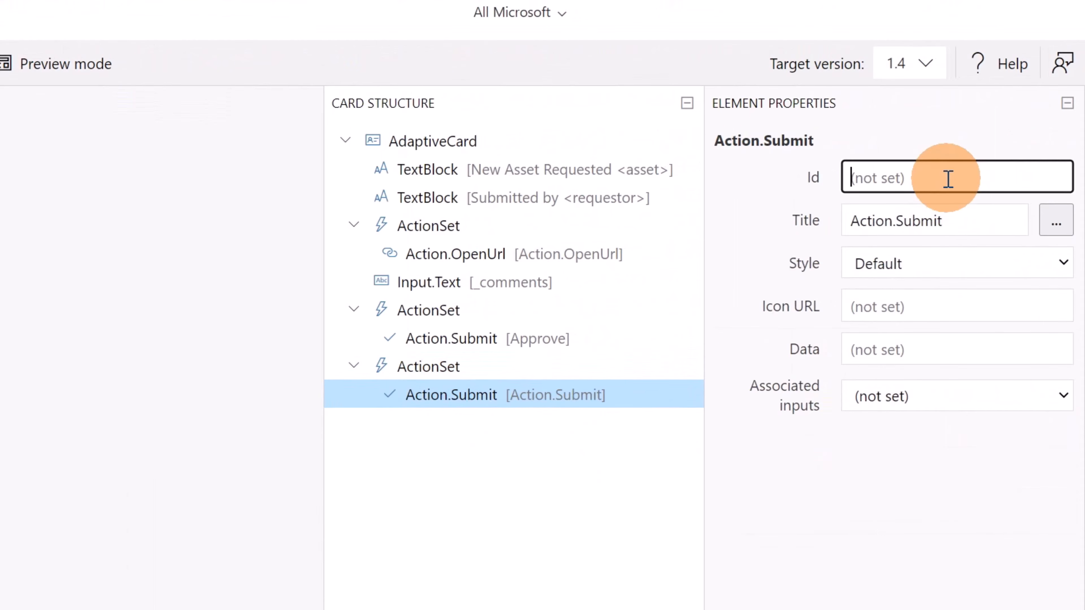
{"action": "type", "text": "_reject"}
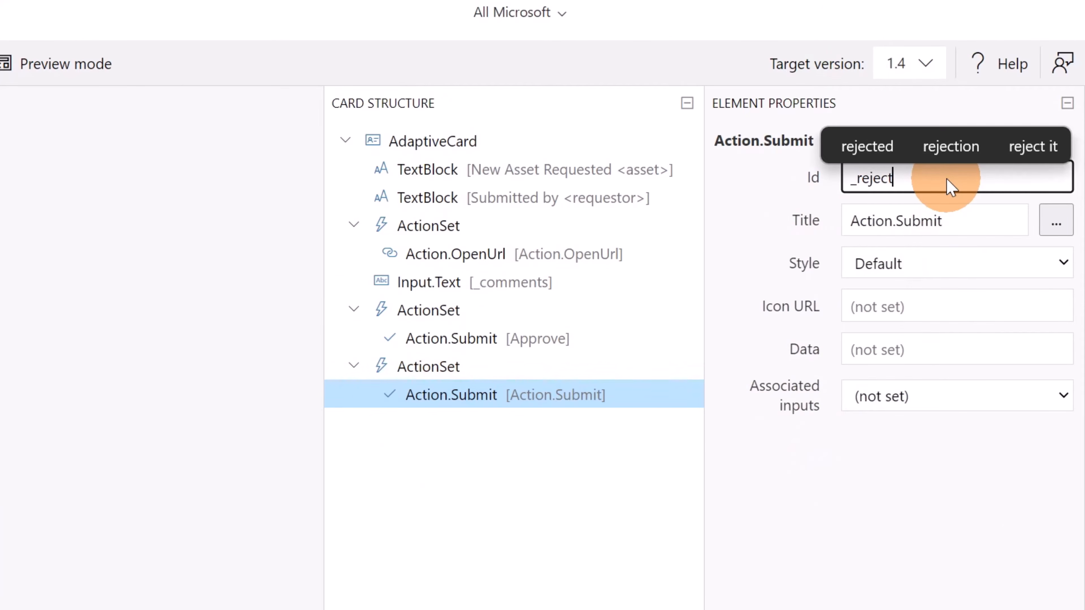
{"action": "left_click", "coordinate": [957, 223]}
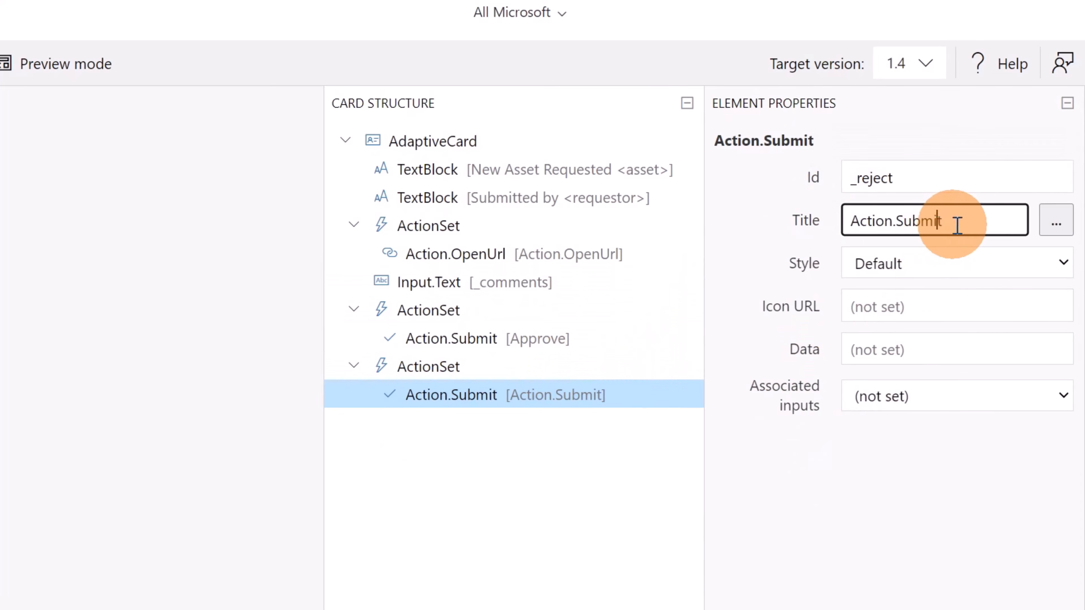
{"action": "left_click_drag", "start_coordinate": [957, 223], "coordinate": [853, 220]}
{"action": "type", "text": "Rej"}
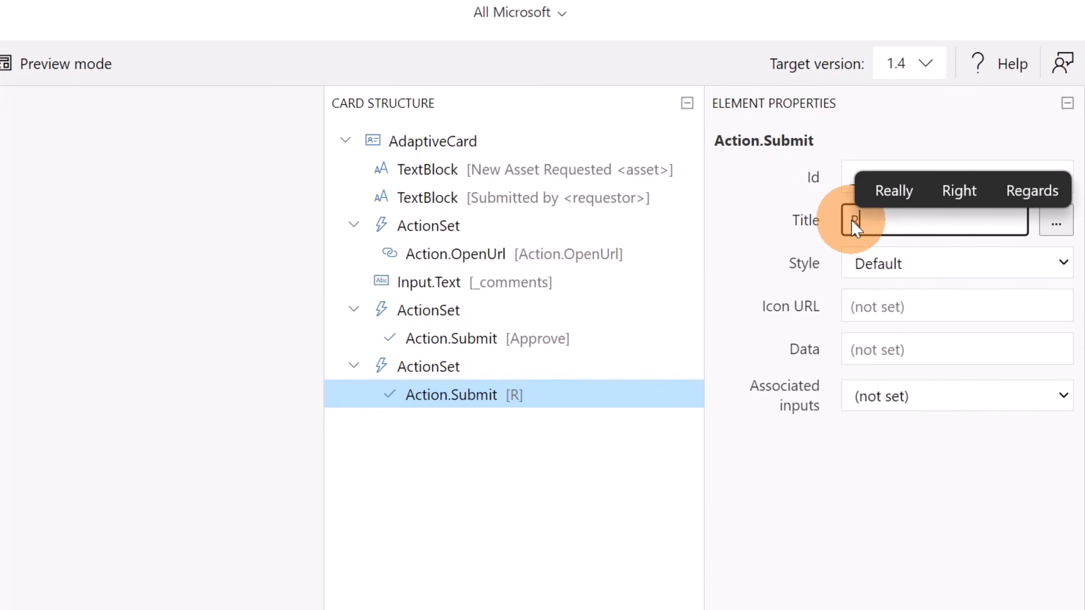
{"action": "type", "text": "ect"}
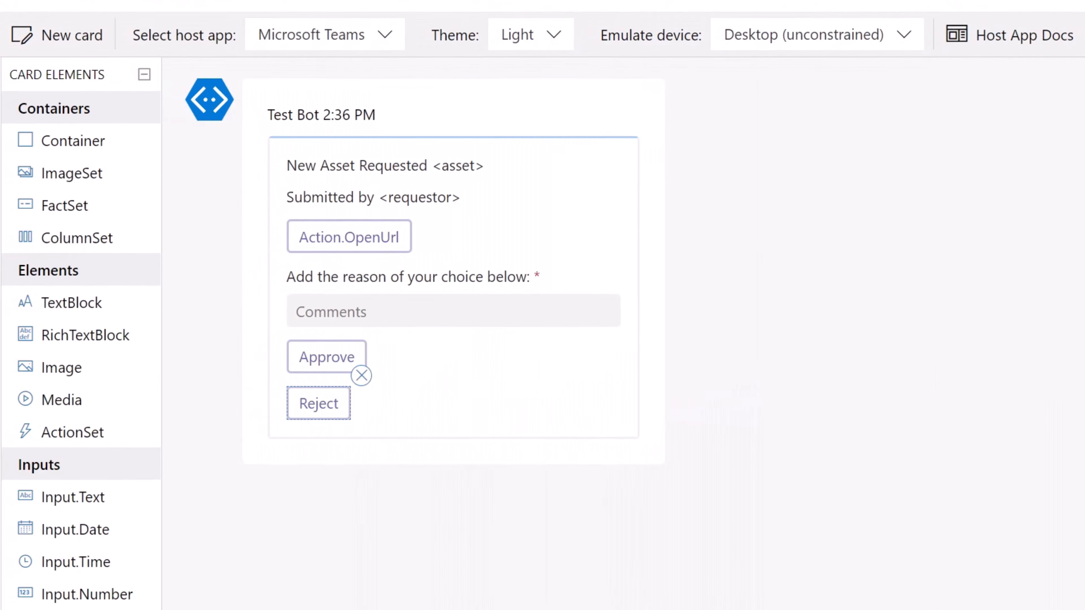
Copy the payload of the finished approval card
{"action": "left_click", "coordinate": [623, 434]}
{"action": "left_click", "coordinate": [570, 401]}
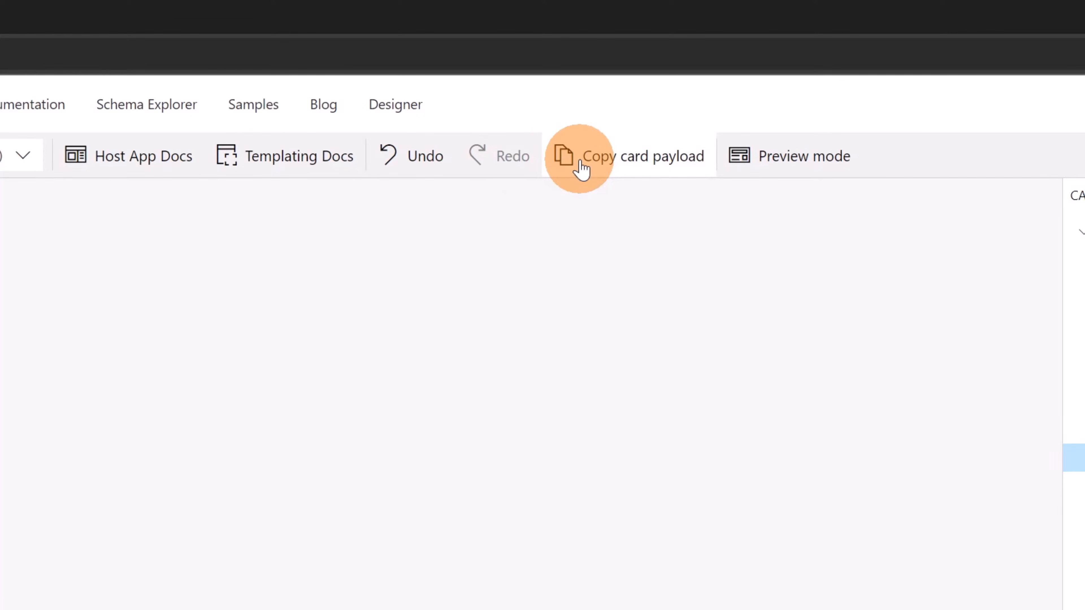
{"action": "left_click", "coordinate": [579, 165]}
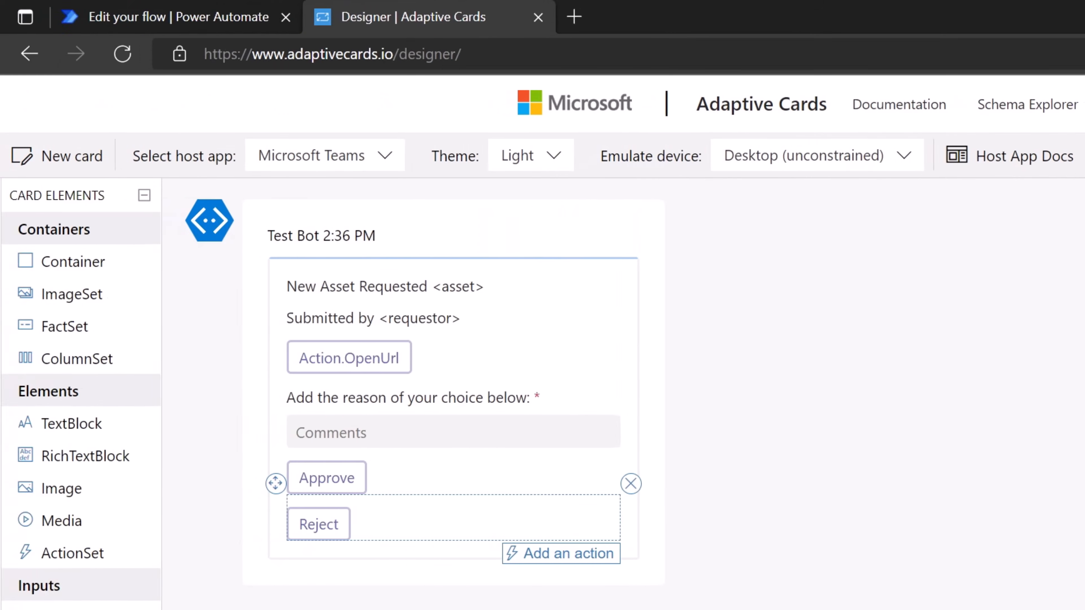
Switch to Power Automate and start a new automated cloud flow from My flows
{"action": "left_click", "coordinate": [213, 19]}
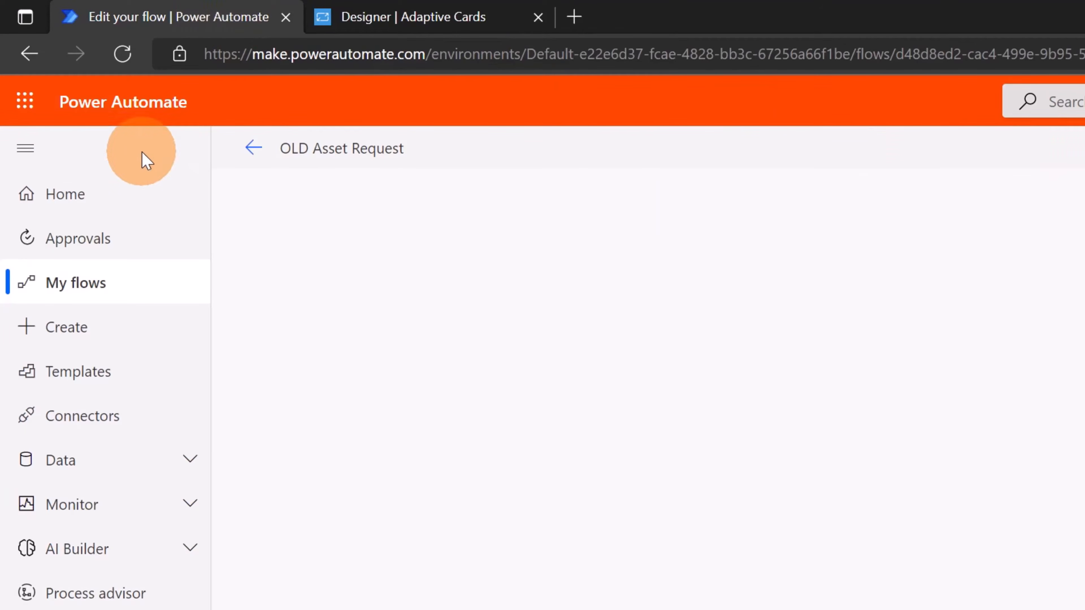
{"action": "left_click", "coordinate": [96, 277]}
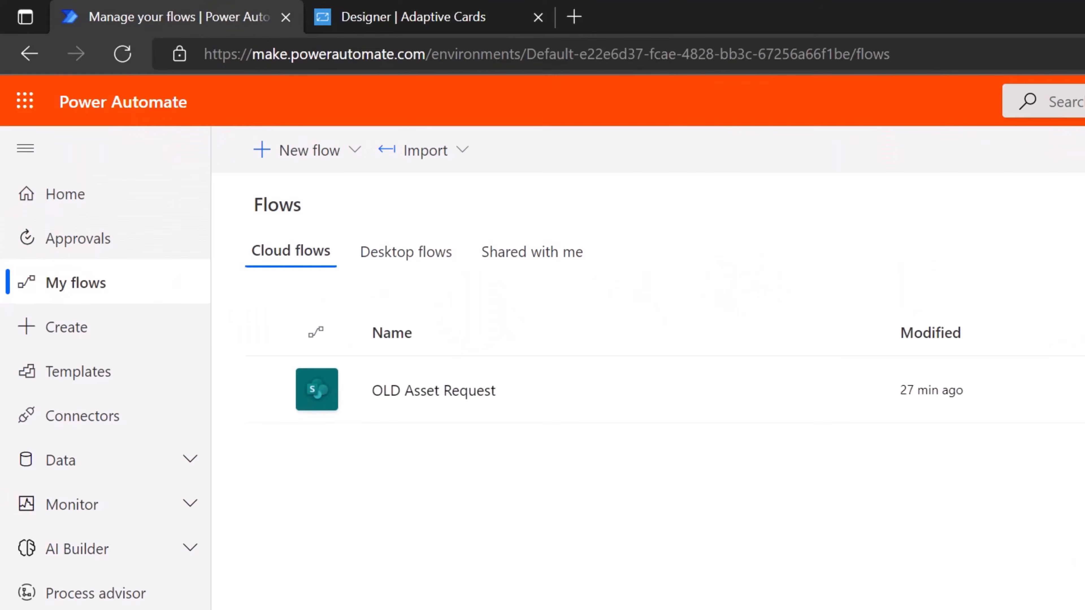
{"action": "left_click", "coordinate": [314, 163]}
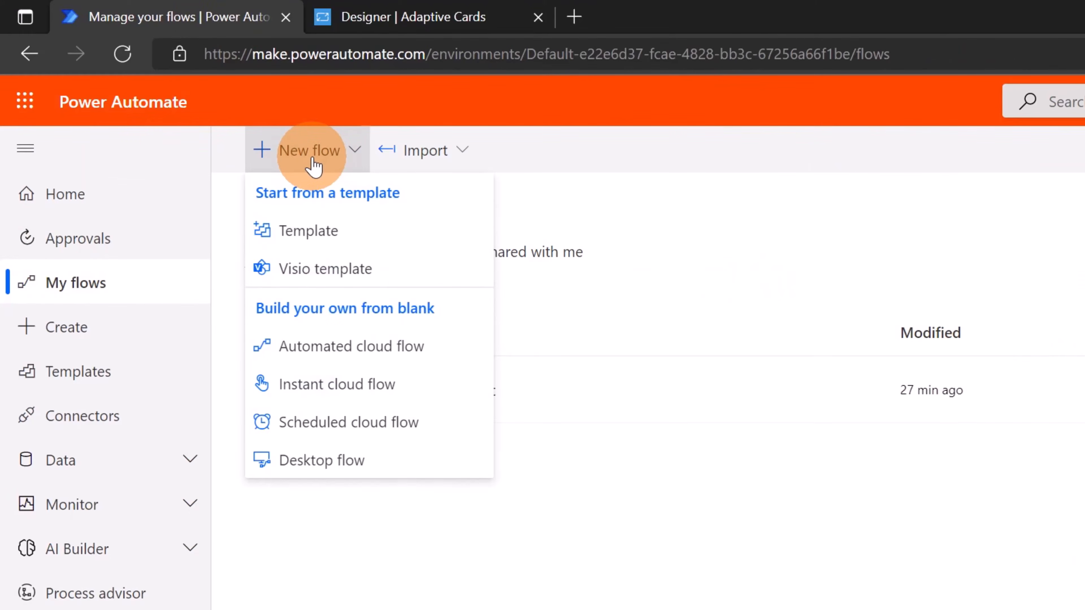
{"action": "left_click", "coordinate": [289, 360]}
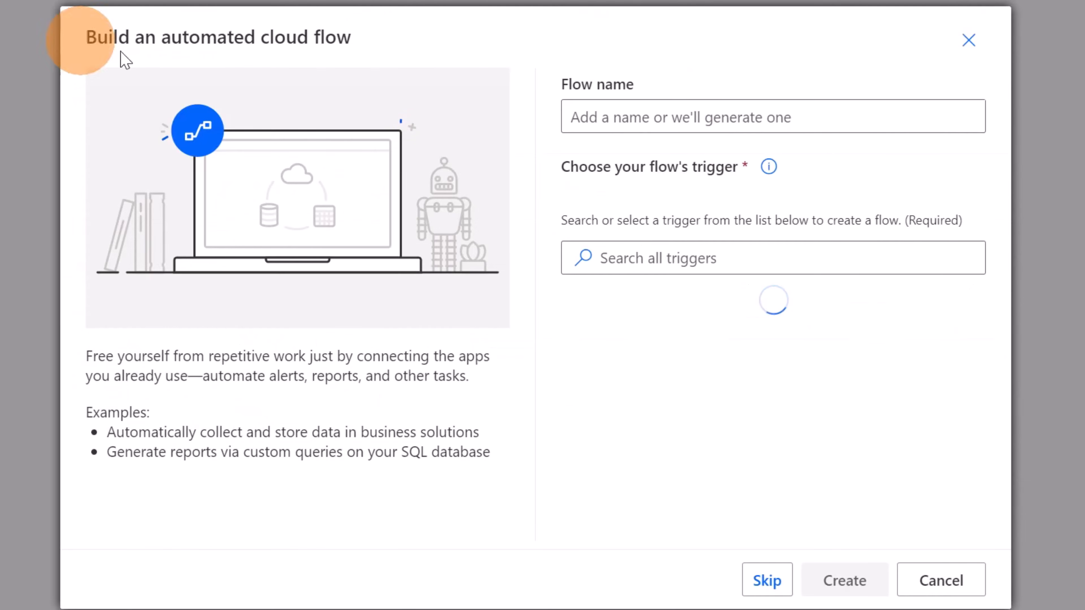
Name the new automated cloud flow "Asset Request"
{"action": "left_click", "coordinate": [759, 121]}
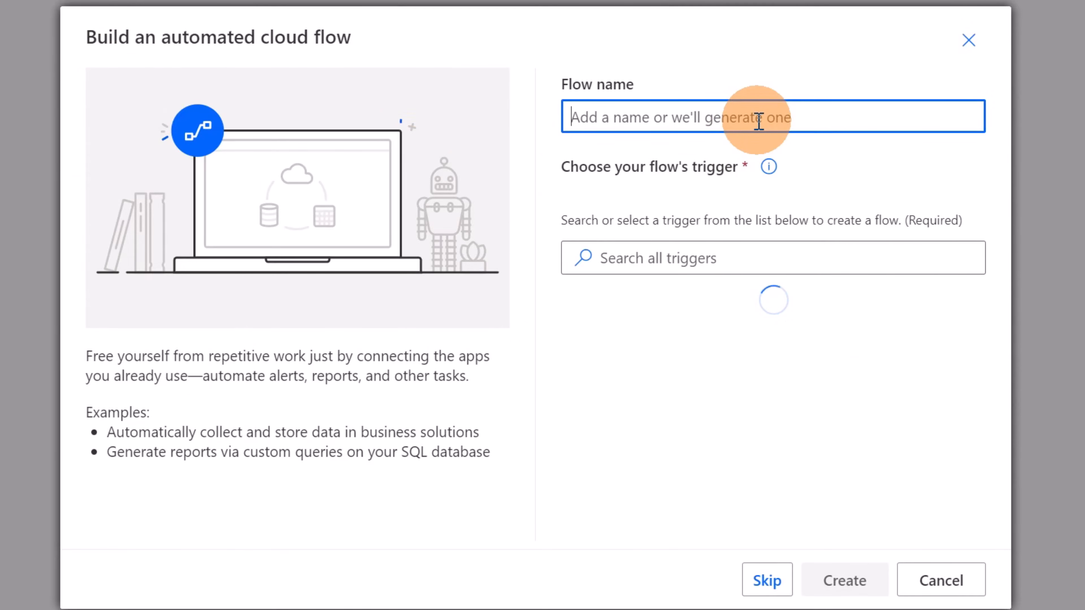
{"action": "type", "text": "asset "}
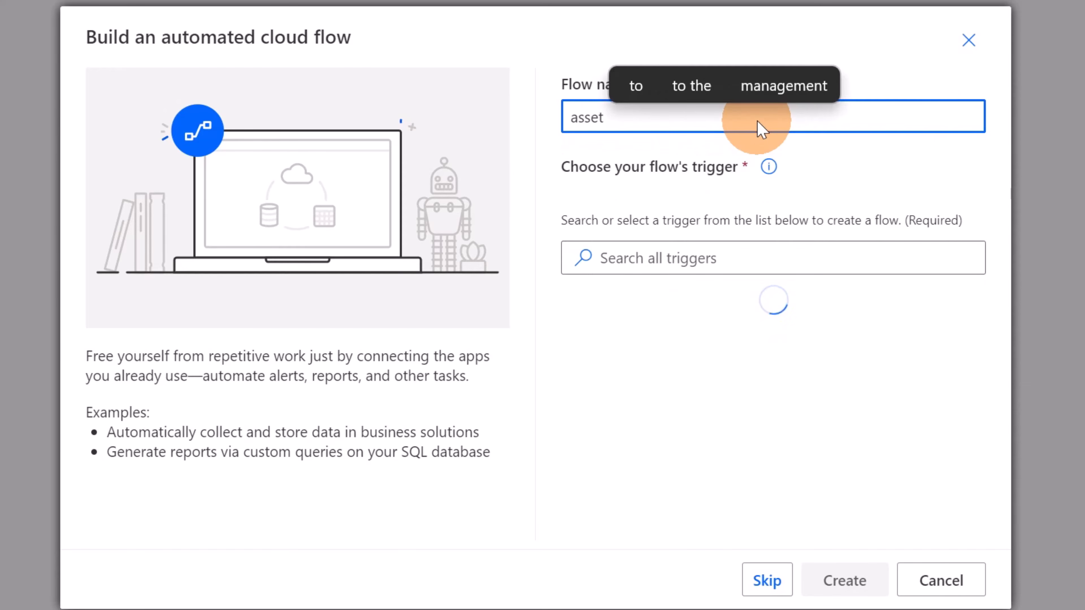
{"action": "type", "text": "Request"}
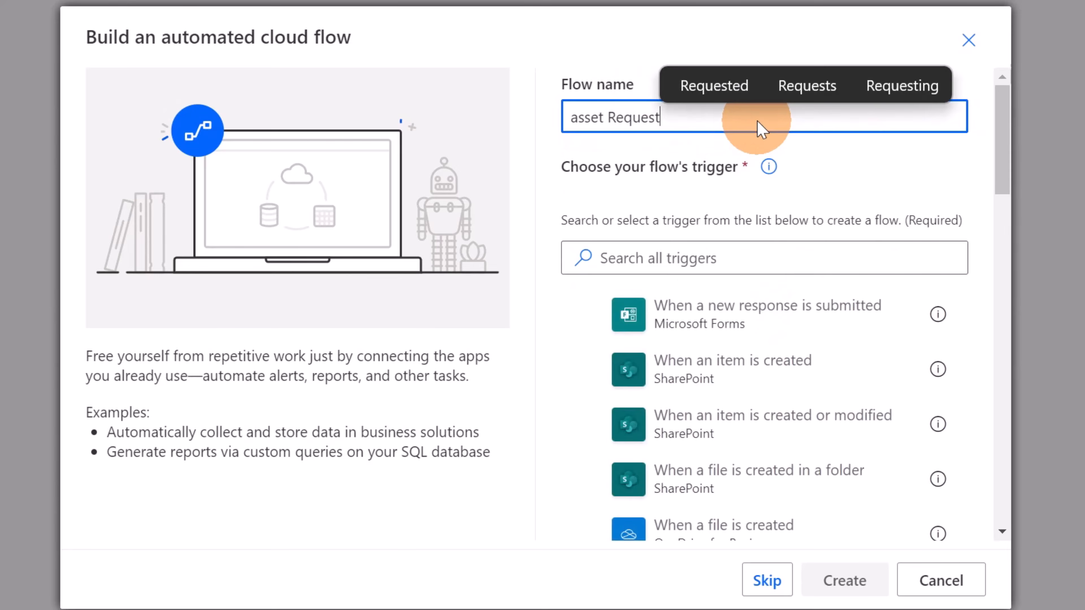
{"action": "key", "text": "Home"}
{"action": "key", "text": "Delete"}
{"action": "type", "text": "A"}
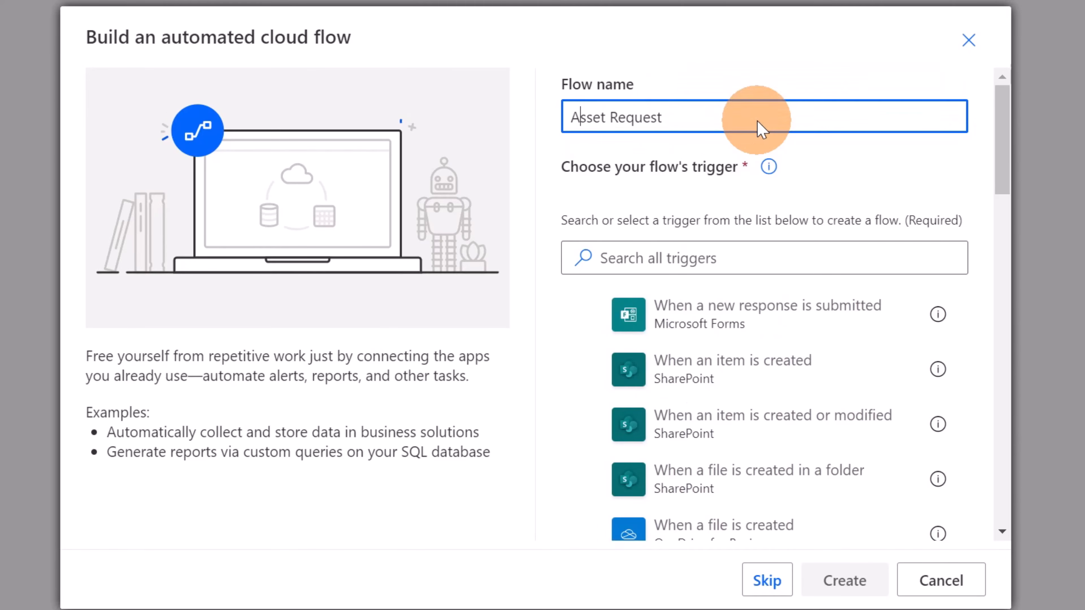
Create the flow with SharePoint's "When an item is created" trigger, using the GlobalHR site address and the Asset manager list
{"action": "left_click", "coordinate": [719, 386]}
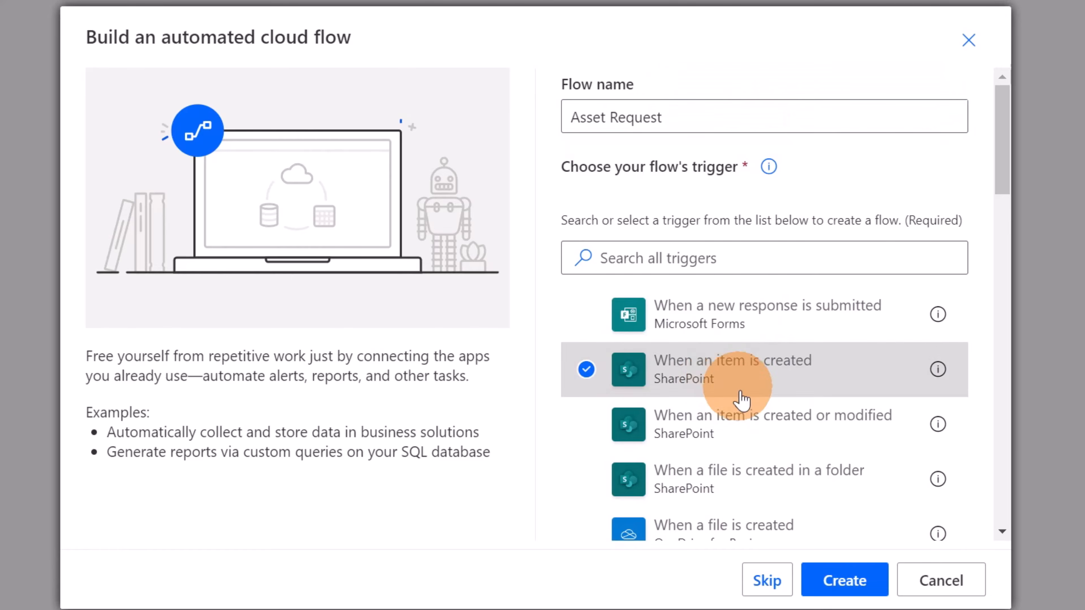
{"action": "left_click", "coordinate": [856, 590]}
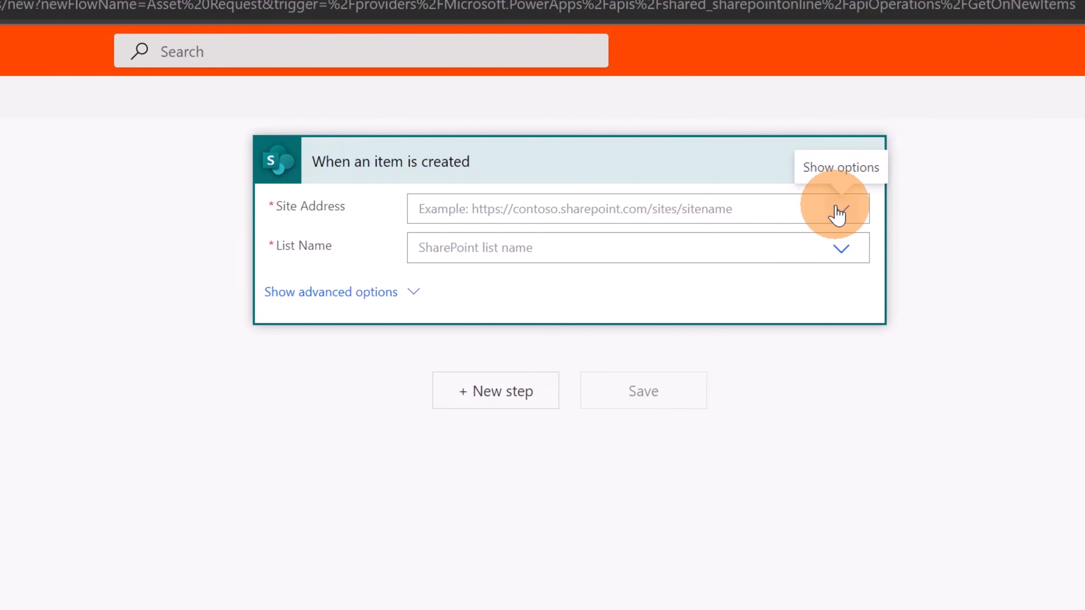
{"action": "left_click", "coordinate": [839, 211]}
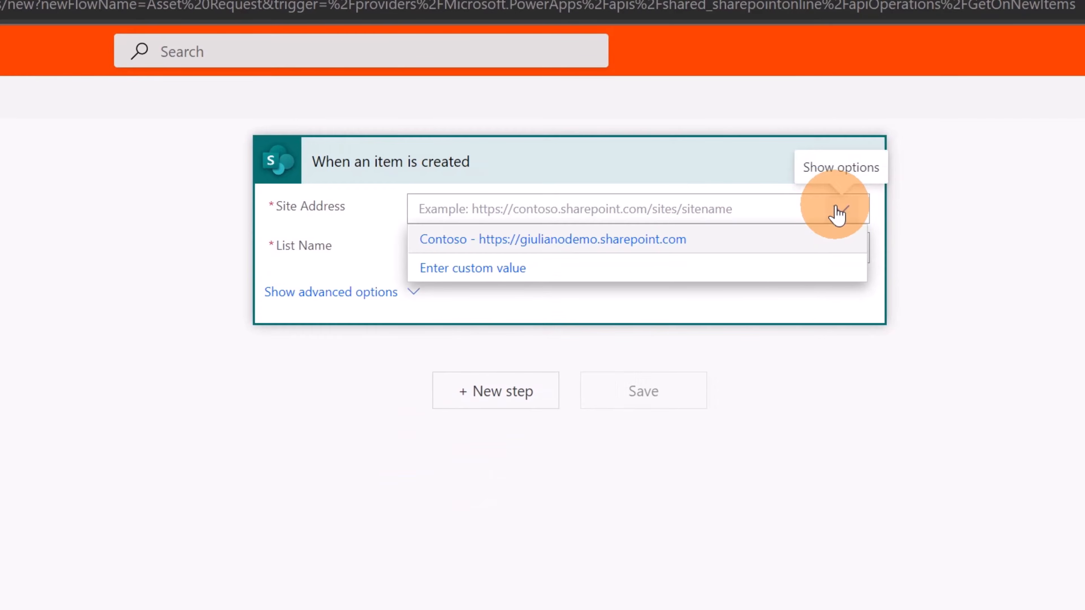
{"action": "left_click", "coordinate": [523, 274]}
{"action": "type", "text": "https://giulianodemo.sharepoint.com/sites/GlobalHR"}
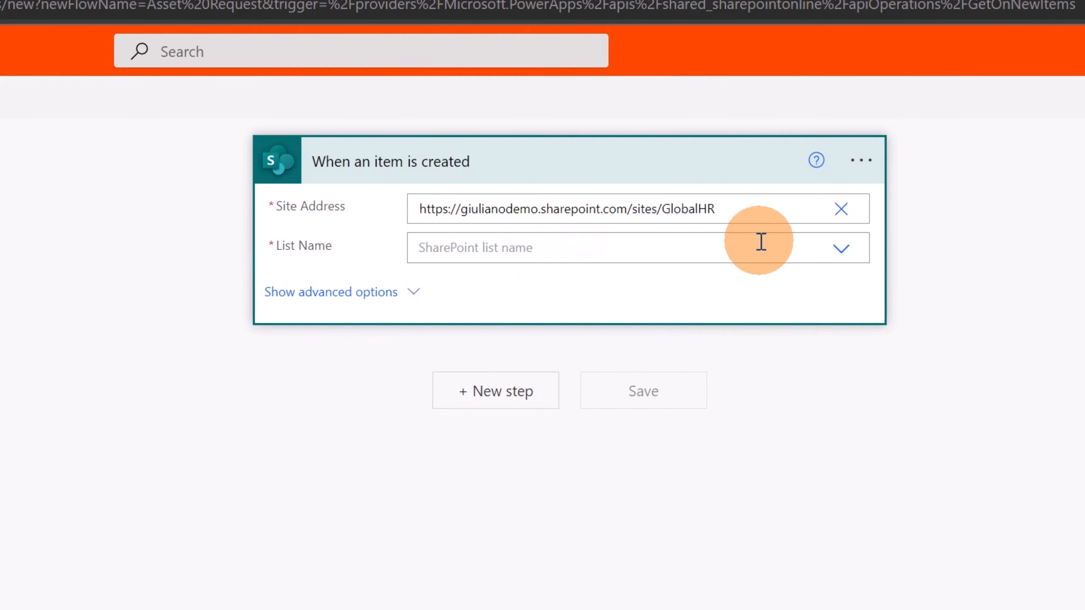
{"action": "left_click", "coordinate": [784, 245]}
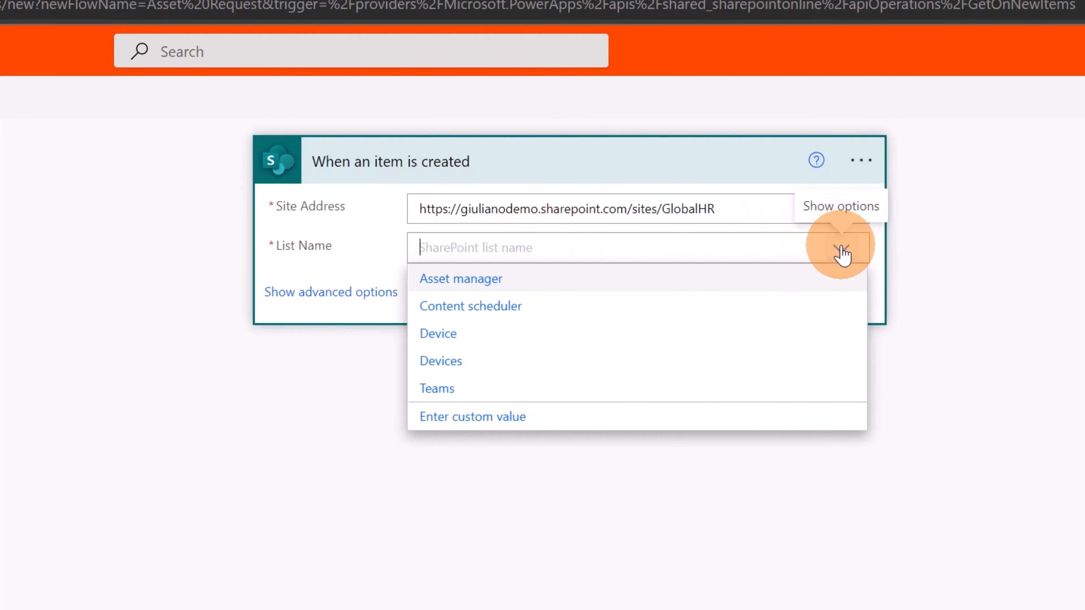
{"action": "left_click", "coordinate": [491, 286]}
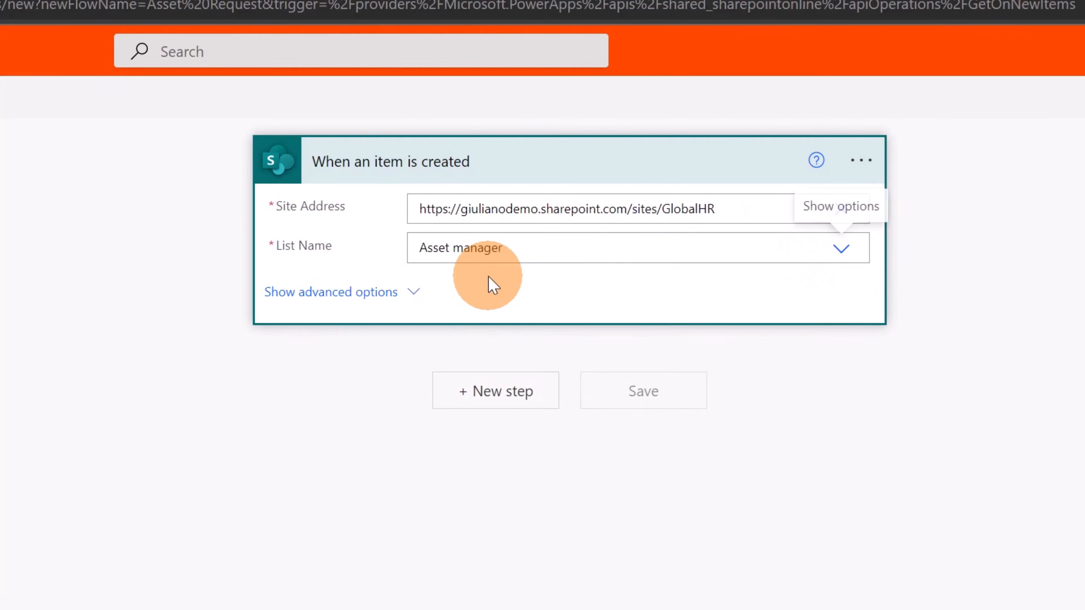
Add the Microsoft Teams action "Post adaptive card and wait for a response" after the trigger
{"action": "left_click", "coordinate": [509, 404]}
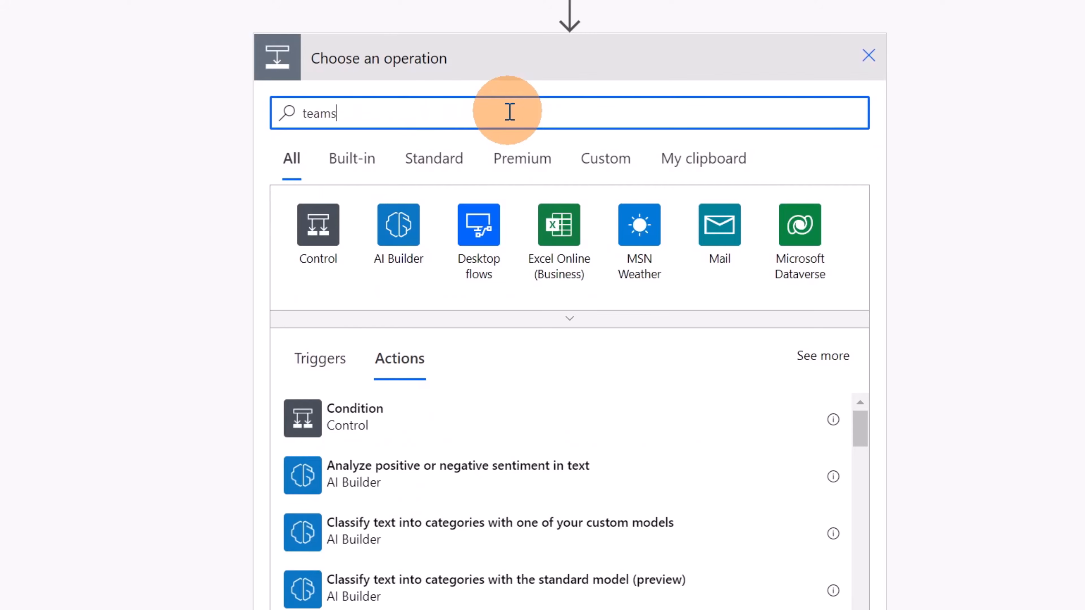
{"action": "left_click", "coordinate": [332, 251]}
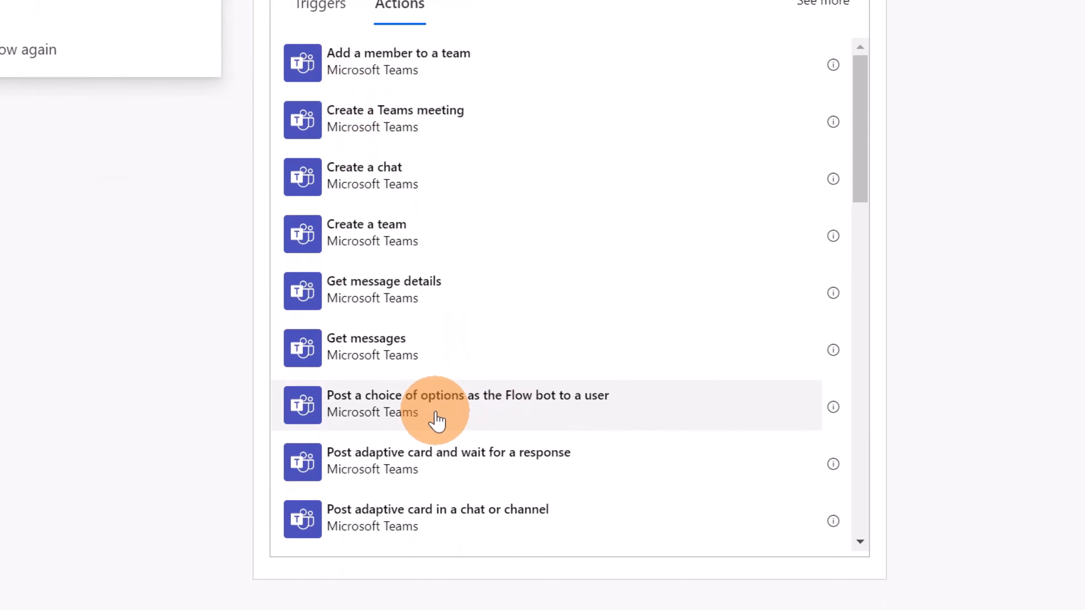
{"action": "left_click", "coordinate": [423, 470]}
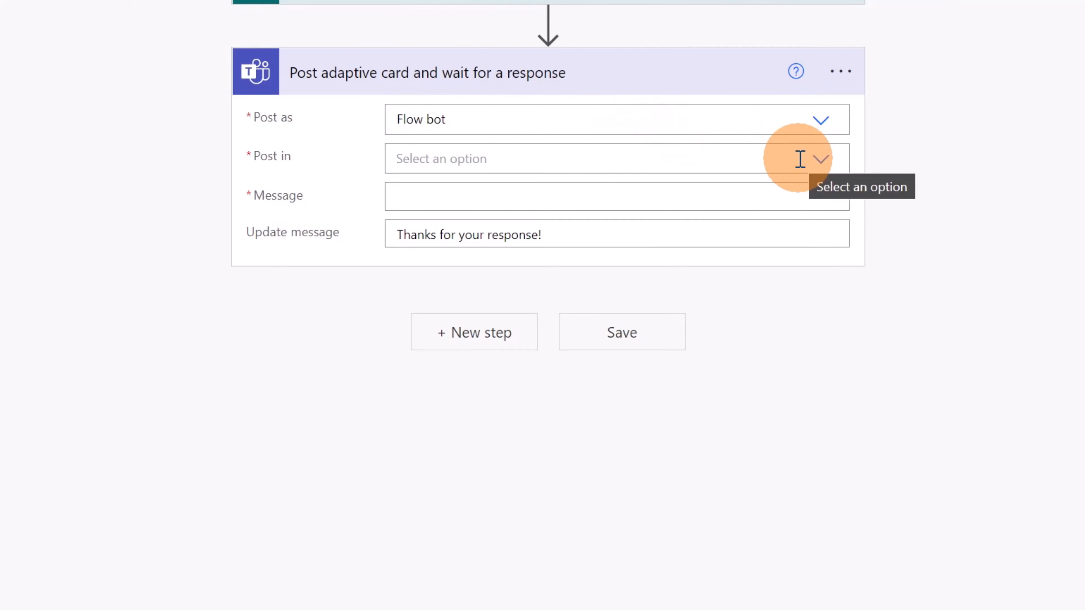
Set the Teams action to post in "Chat with Flow bot" and paste the copied adaptive card payload as its message
{"action": "left_click", "coordinate": [816, 164]}
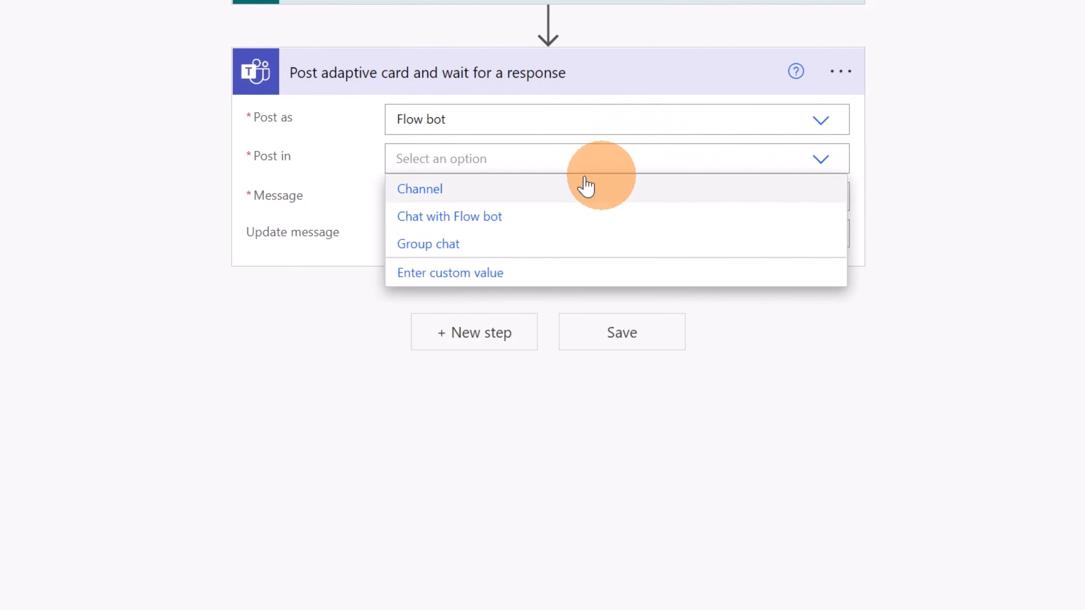
{"action": "left_click", "coordinate": [432, 231]}
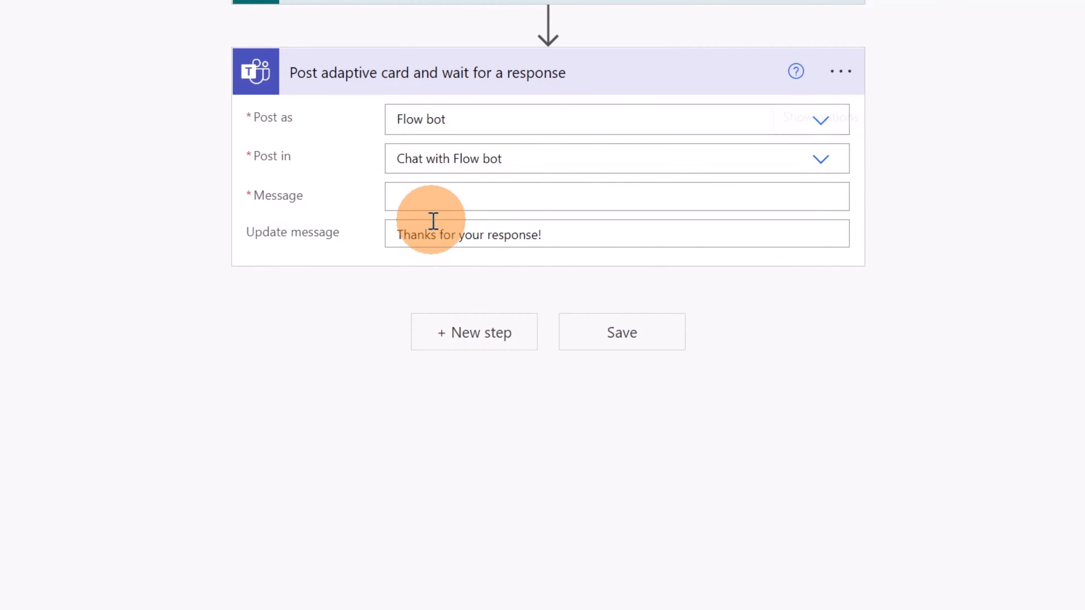
{"action": "left_click", "coordinate": [484, 190]}
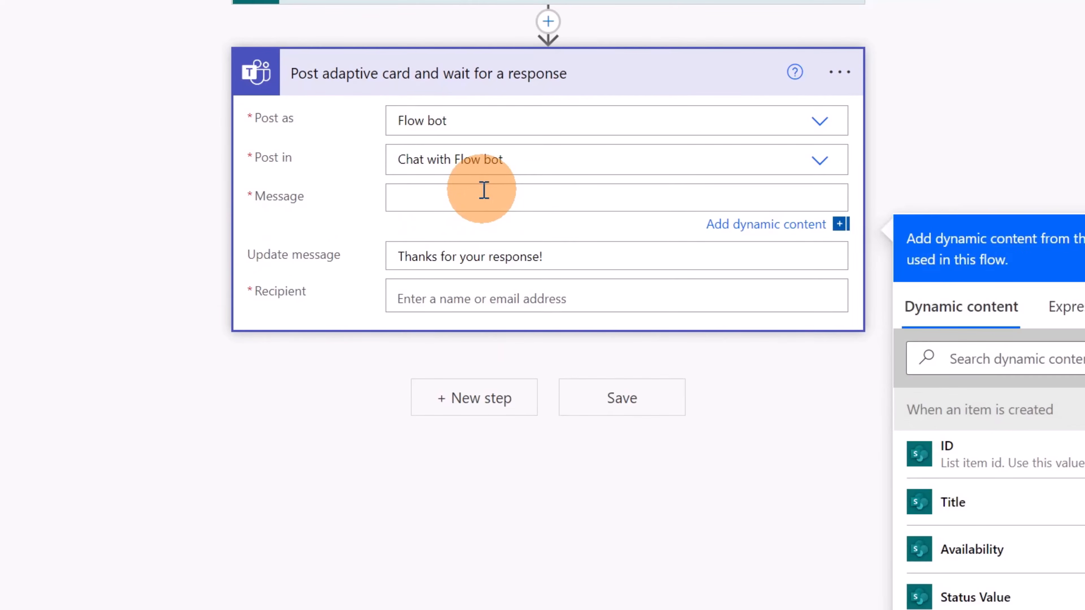
{"action": "key", "text": "super+v"}
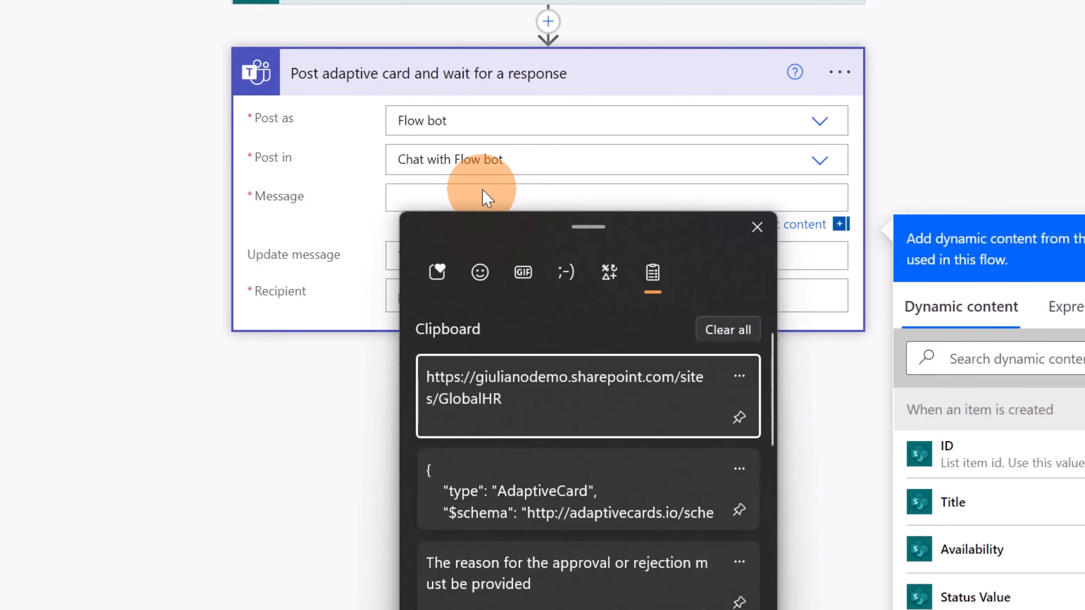
{"action": "left_click", "coordinate": [552, 491]}
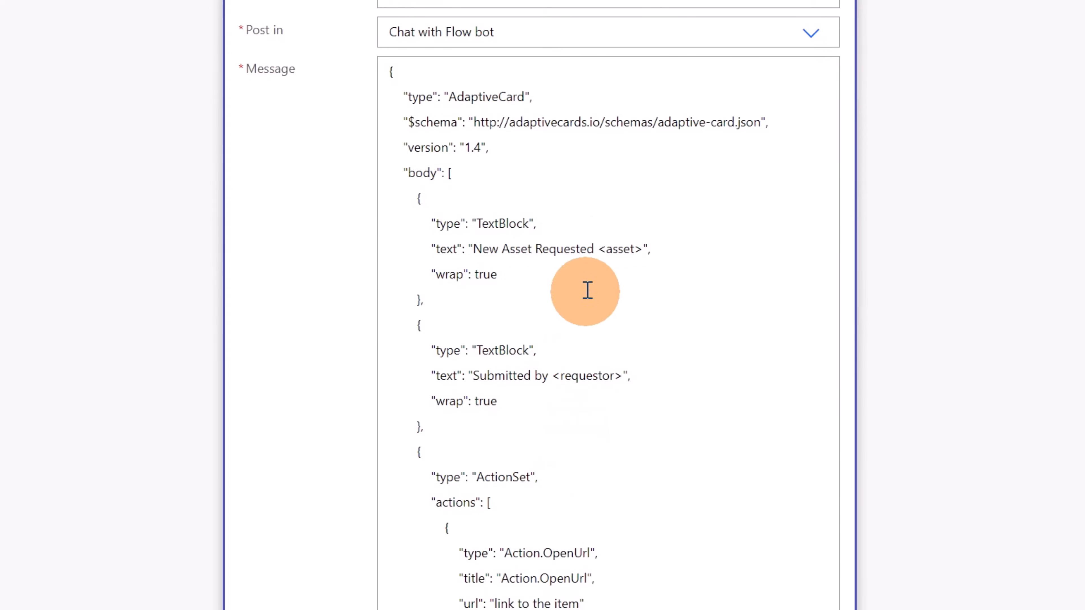
Replace the <asset> placeholder in the card message with the Title dynamic value from the SharePoint trigger
{"action": "left_click_drag", "start_coordinate": [598, 249], "coordinate": [643, 248]}
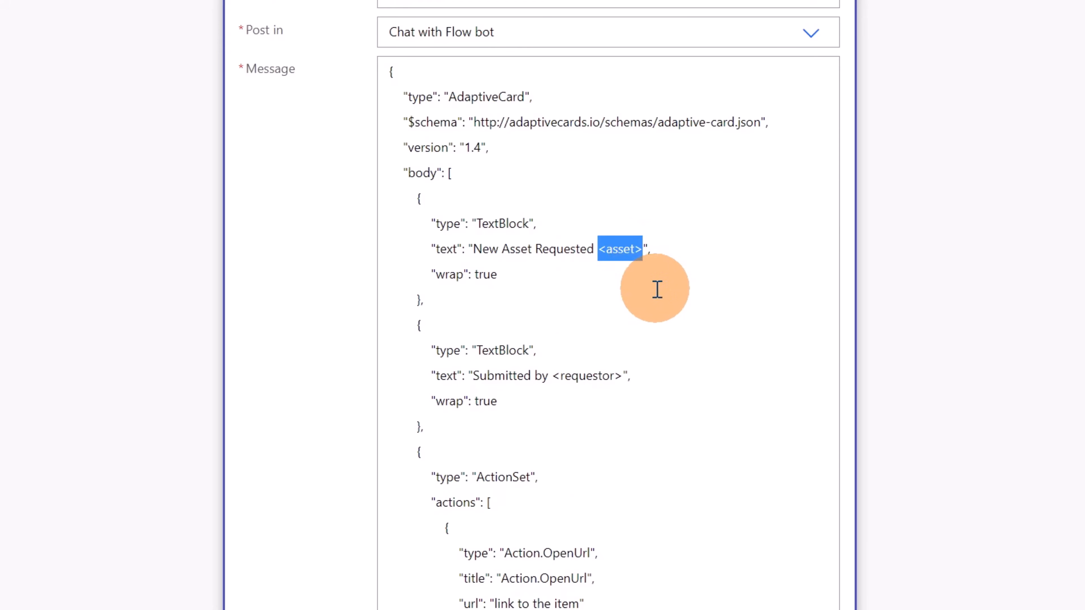
{"action": "scroll", "coordinate": [697, 293], "scroll_direction": "up", "scroll_amount": 2}
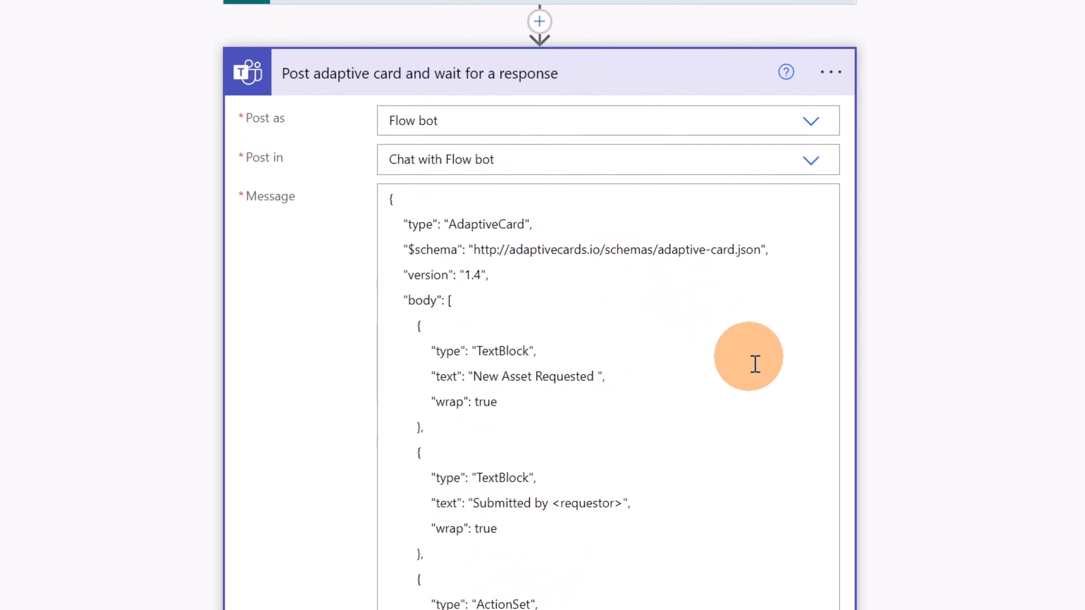
{"action": "scroll", "coordinate": [820, 376], "scroll_direction": "down", "scroll_amount": 12}
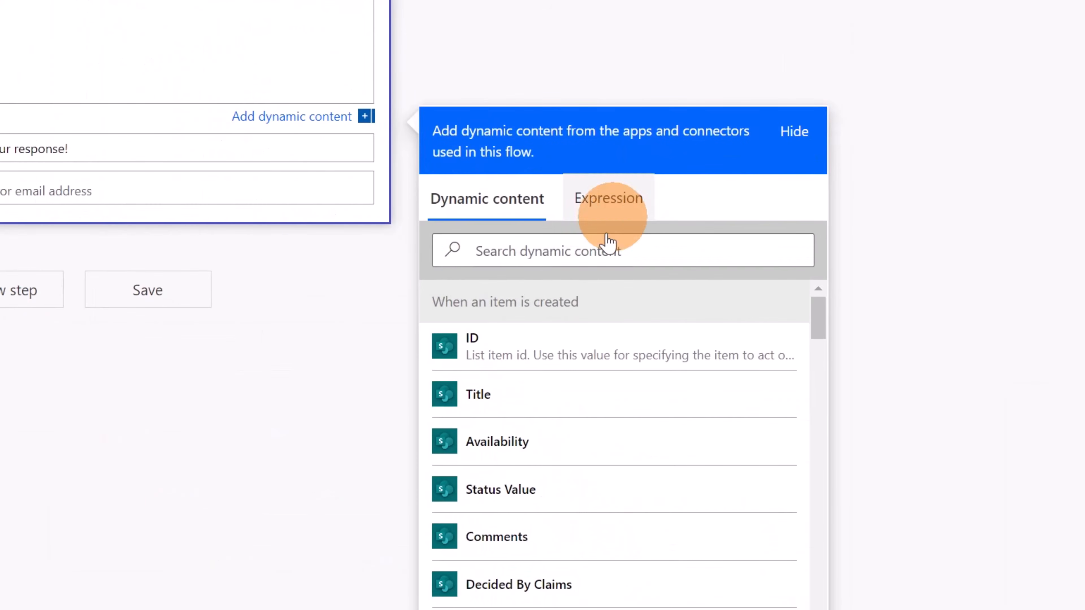
{"action": "left_click", "coordinate": [681, 335]}
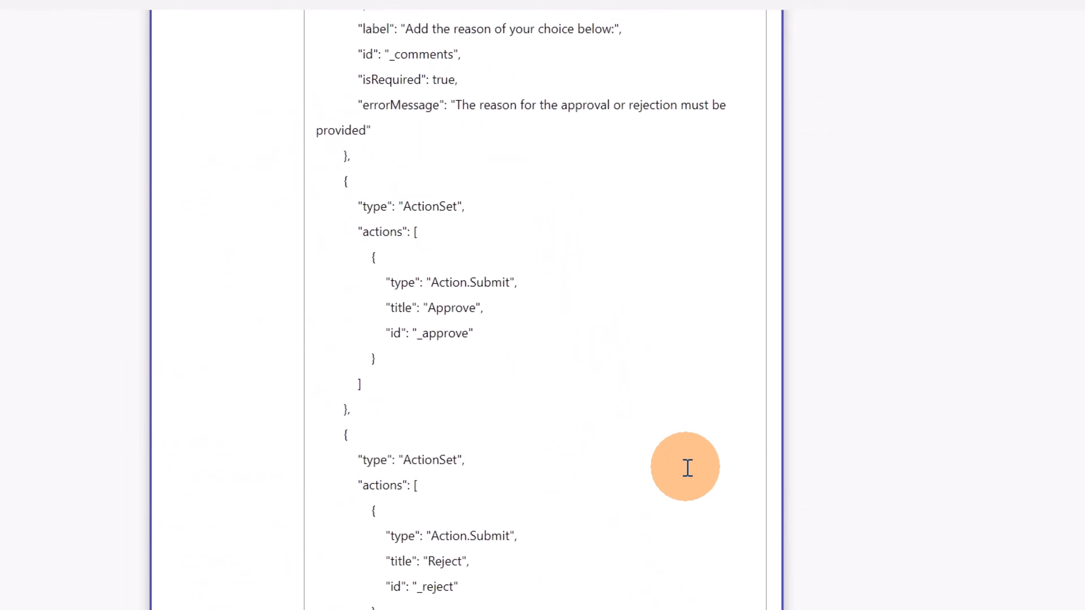
Replace the <requestor> placeholder after "Submitted by" with the Created By DisplayName dynamic value
{"action": "scroll", "coordinate": [673, 571], "scroll_direction": "up", "scroll_amount": 10}
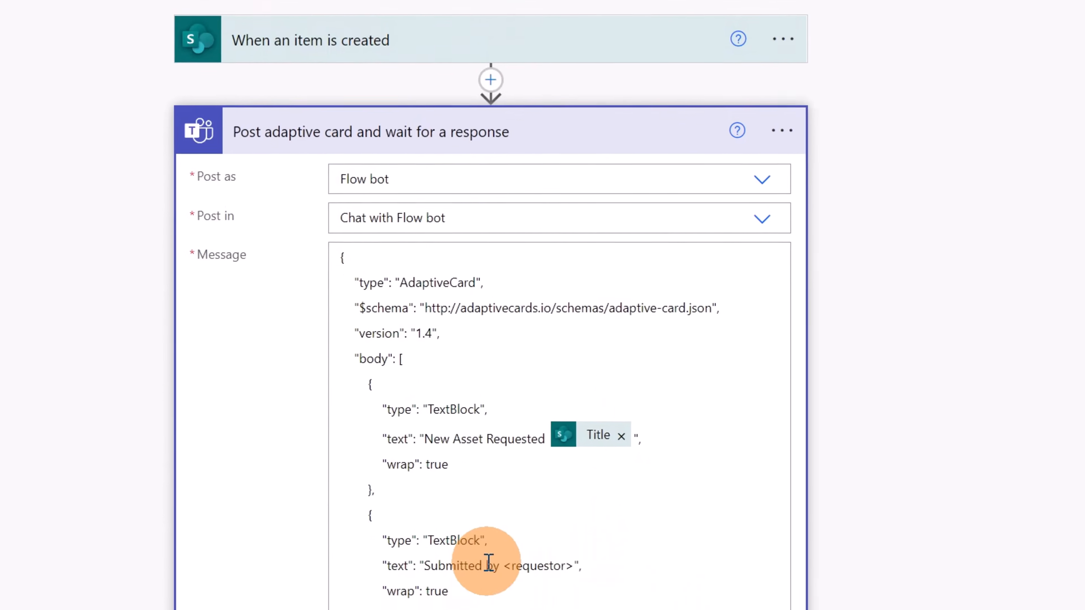
{"action": "left_click_drag", "start_coordinate": [506, 565], "coordinate": [565, 566]}
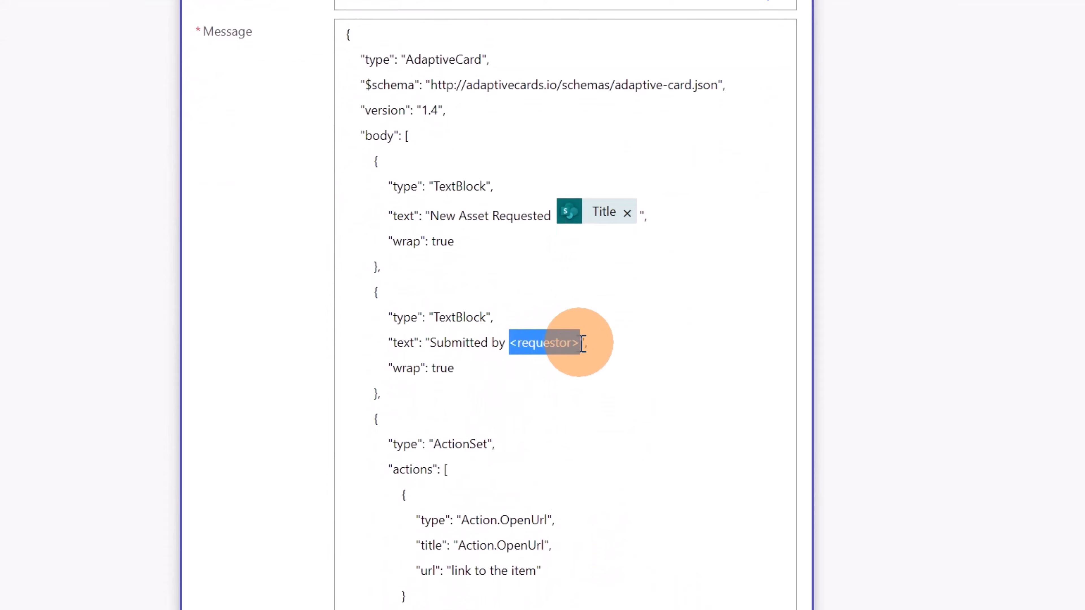
{"action": "key", "text": "BackSpace"}
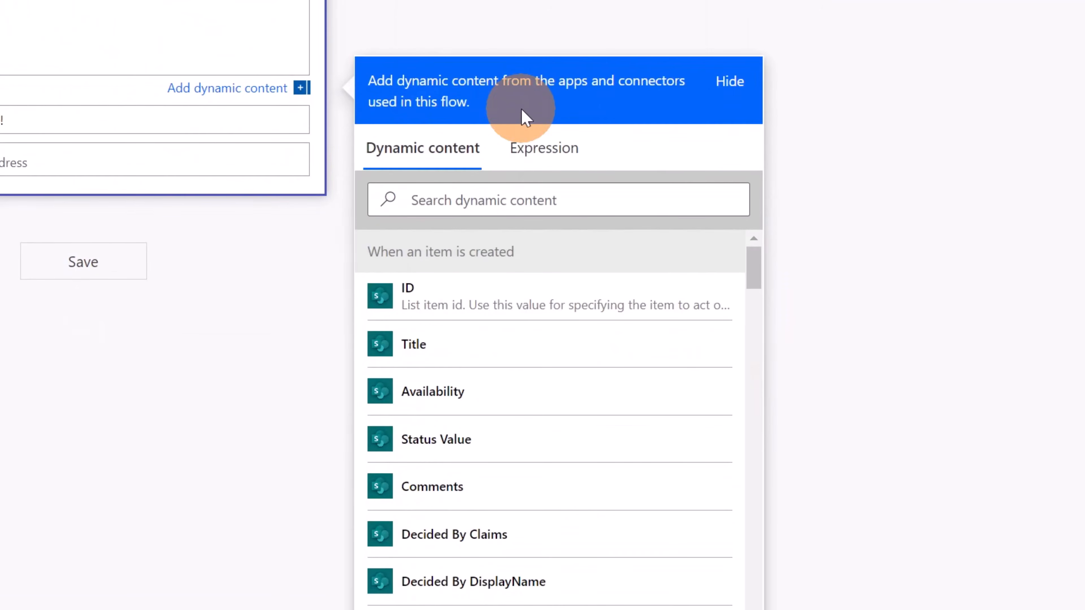
{"action": "left_click", "coordinate": [511, 197]}
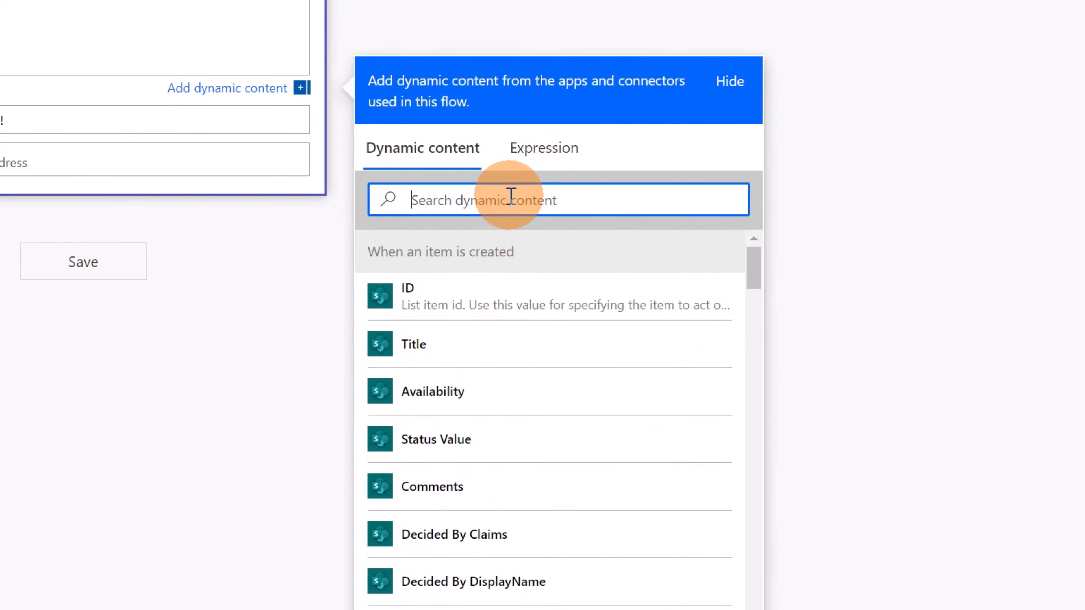
{"action": "type", "text": "create"}
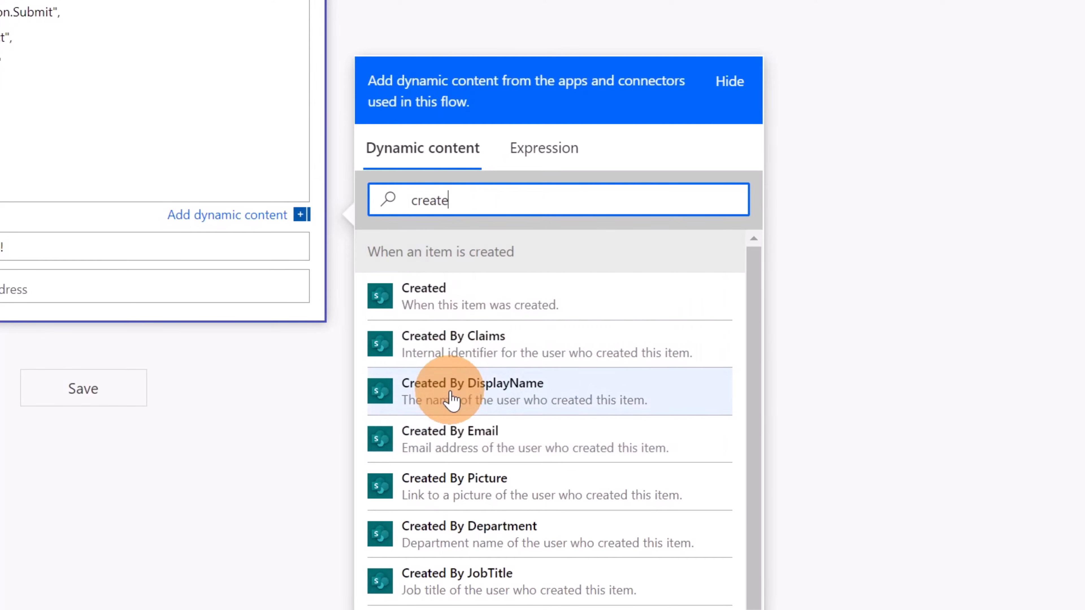
{"action": "scroll", "coordinate": [515, 184], "scroll_direction": "up", "scroll_amount": 5}
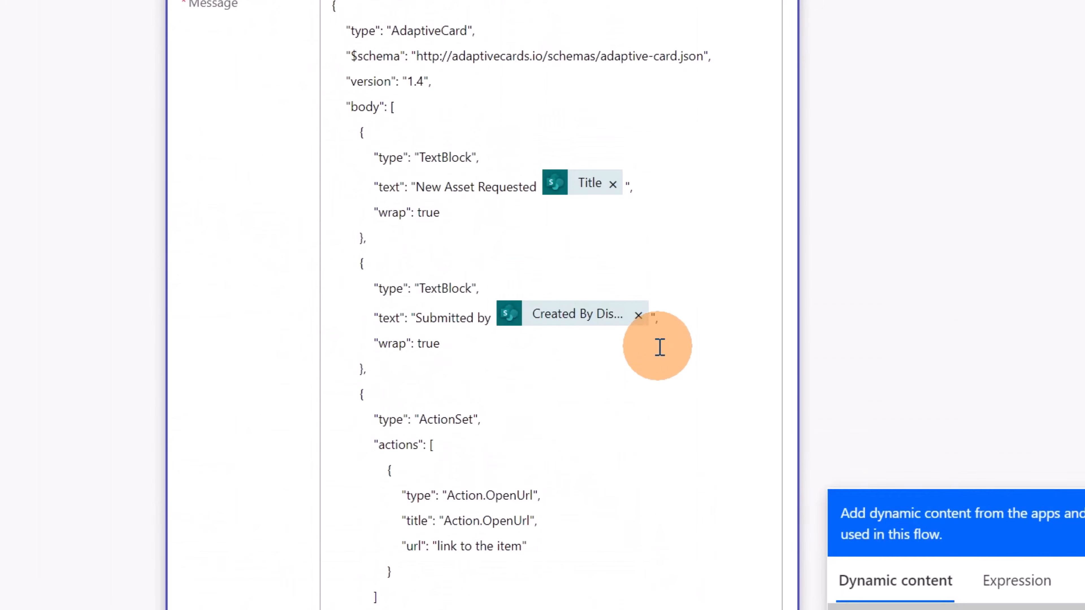
Replace the "link to the item" text in the card's OpenUrl action with the "Link to item" dynamic value
{"action": "left_click", "coordinate": [511, 431]}
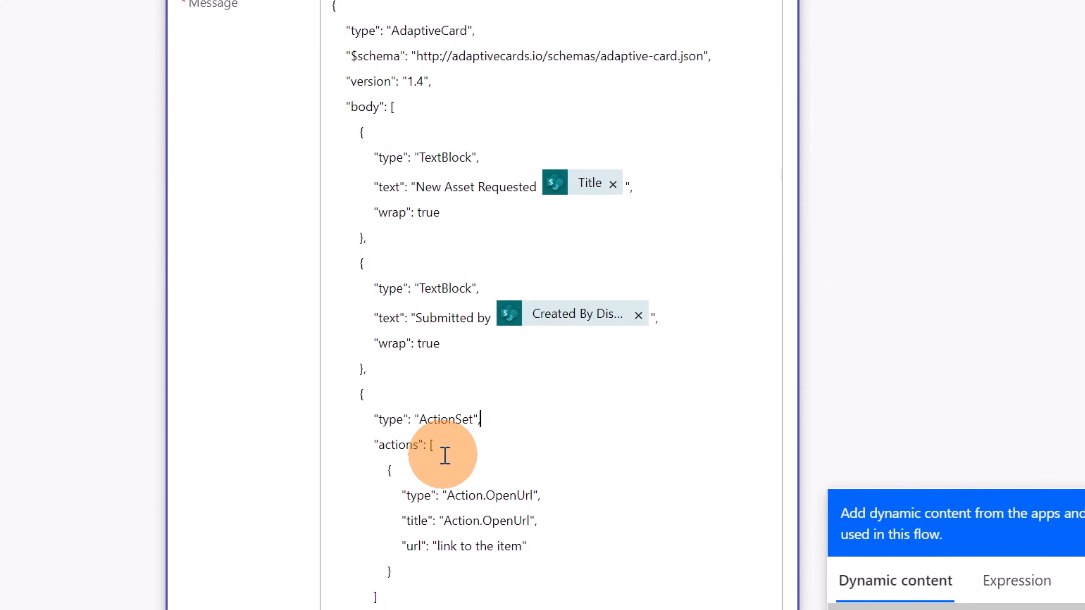
{"action": "scroll", "coordinate": [512, 470], "scroll_direction": "down", "scroll_amount": 5}
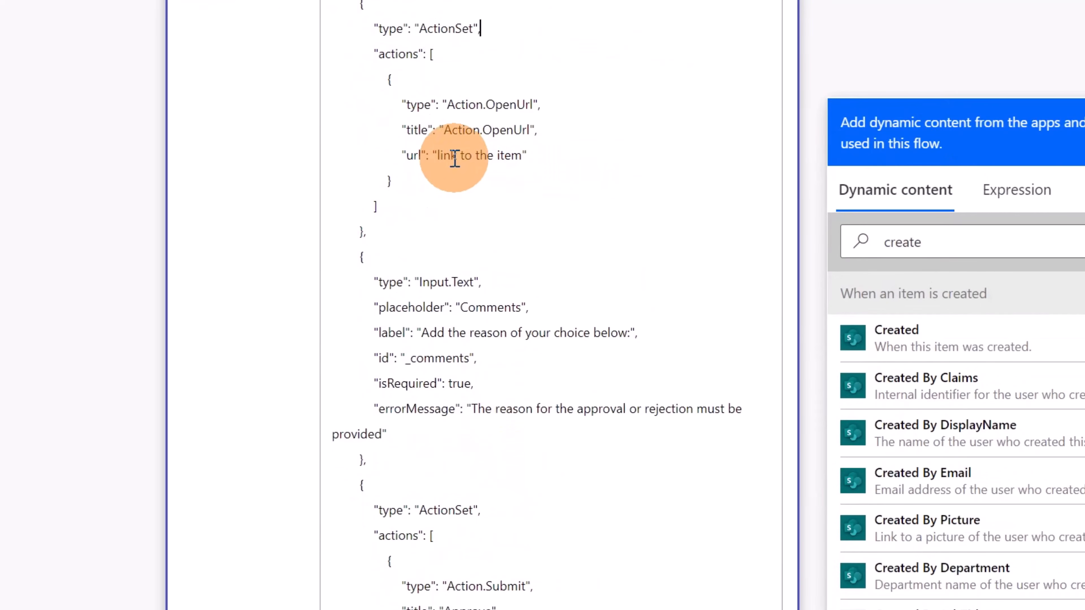
{"action": "left_click_drag", "start_coordinate": [436, 154], "coordinate": [521, 152]}
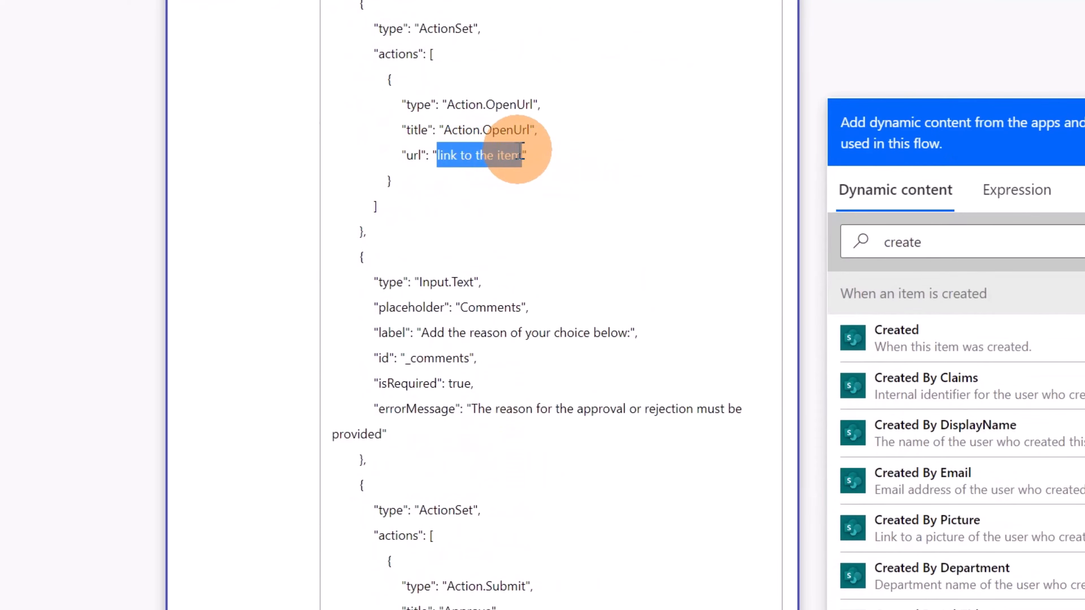
{"action": "key", "text": "BackSpace"}
{"action": "left_click", "coordinate": [1021, 237]}
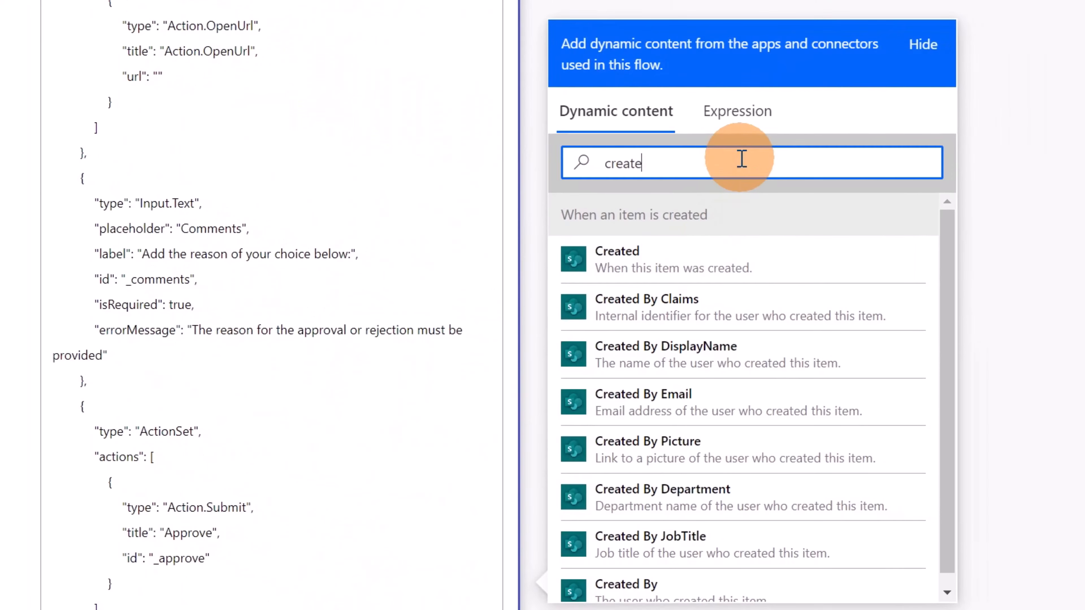
{"action": "type", "text": "link"}
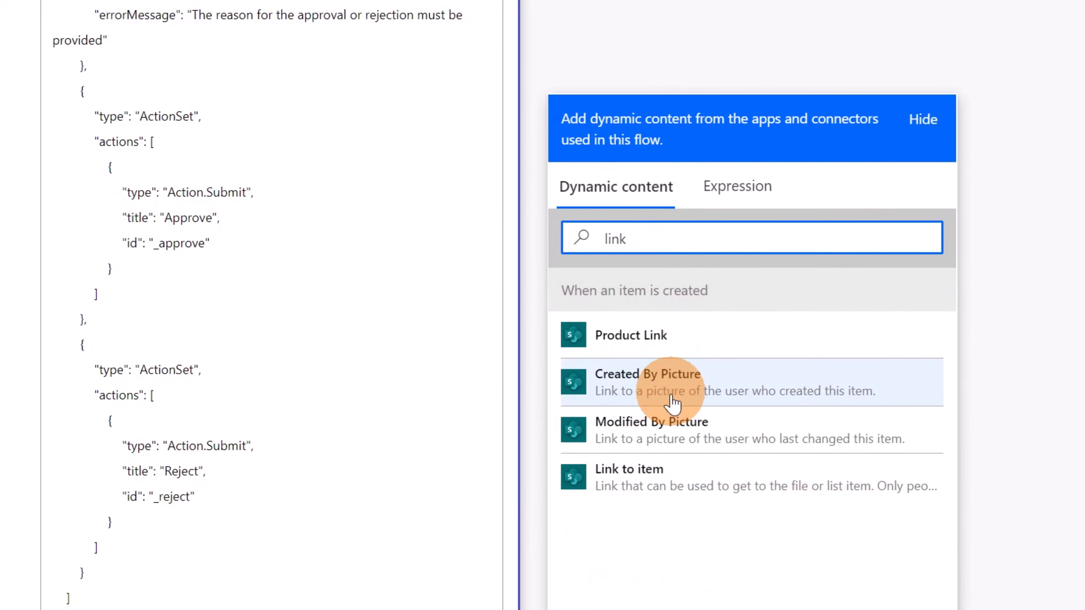
{"action": "left_click", "coordinate": [654, 478]}
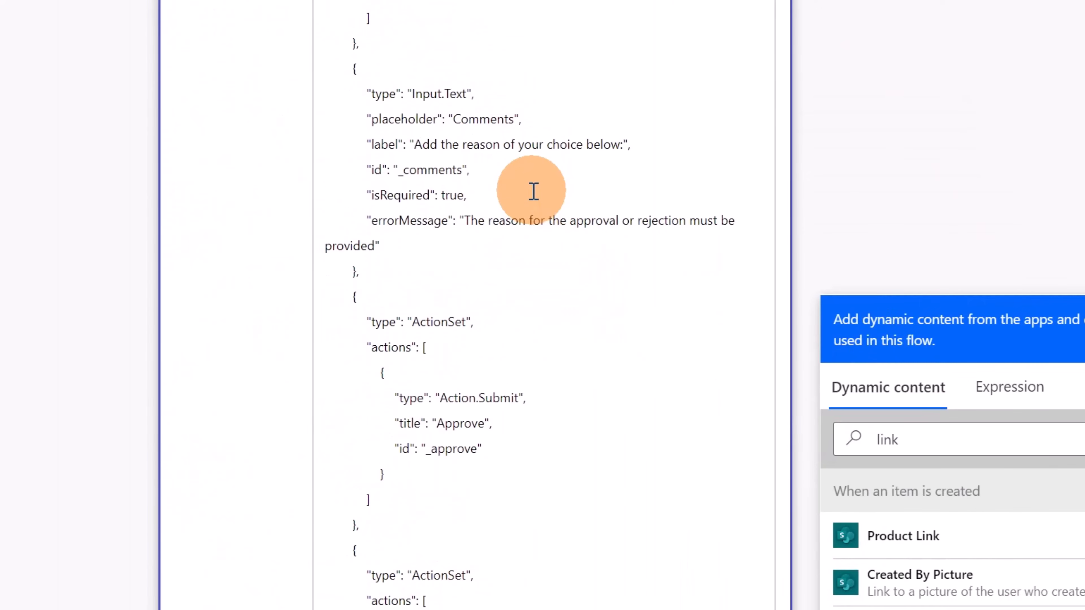
Set the approver as the recipient of the Teams adaptive card action by choosing their work account from the people suggestions
{"action": "left_click", "coordinate": [533, 191]}
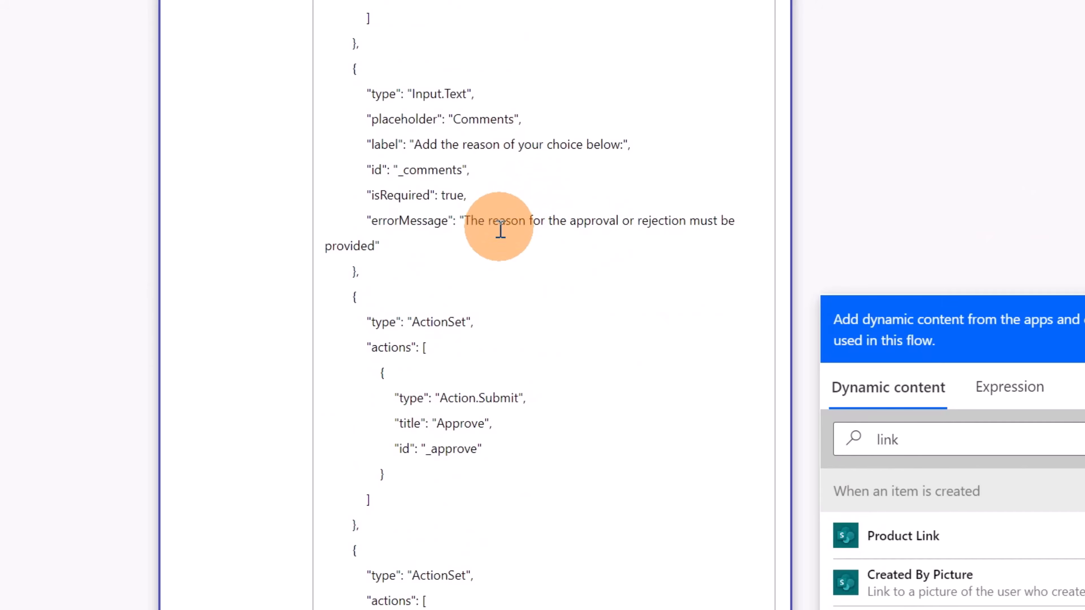
{"action": "scroll", "coordinate": [484, 300], "scroll_direction": "down", "scroll_amount": 5}
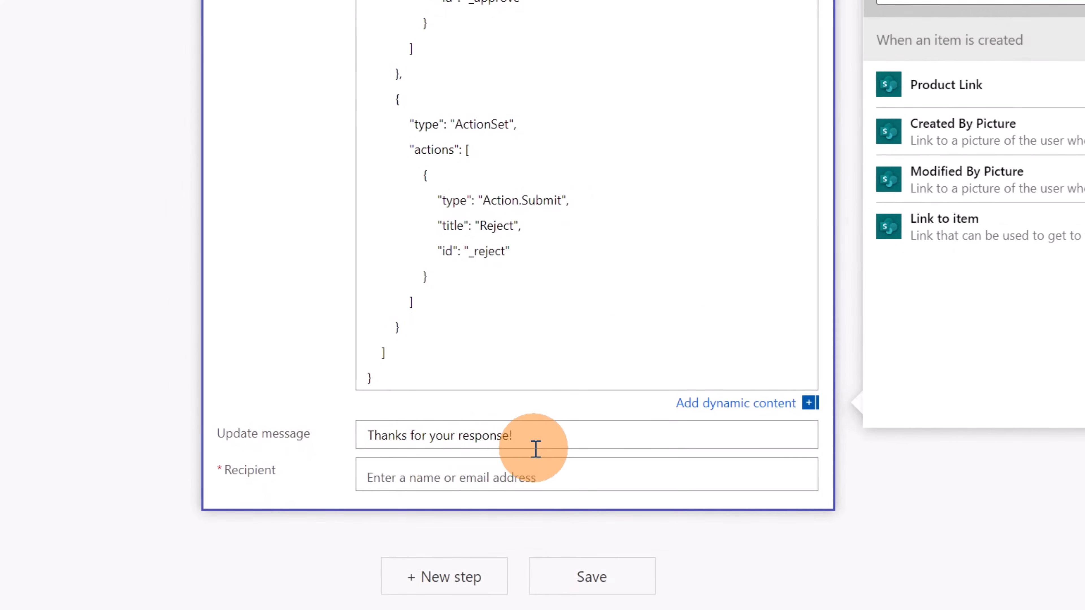
{"action": "left_click", "coordinate": [517, 478]}
{"action": "scroll", "coordinate": [641, 363], "scroll_direction": "down", "scroll_amount": 10}
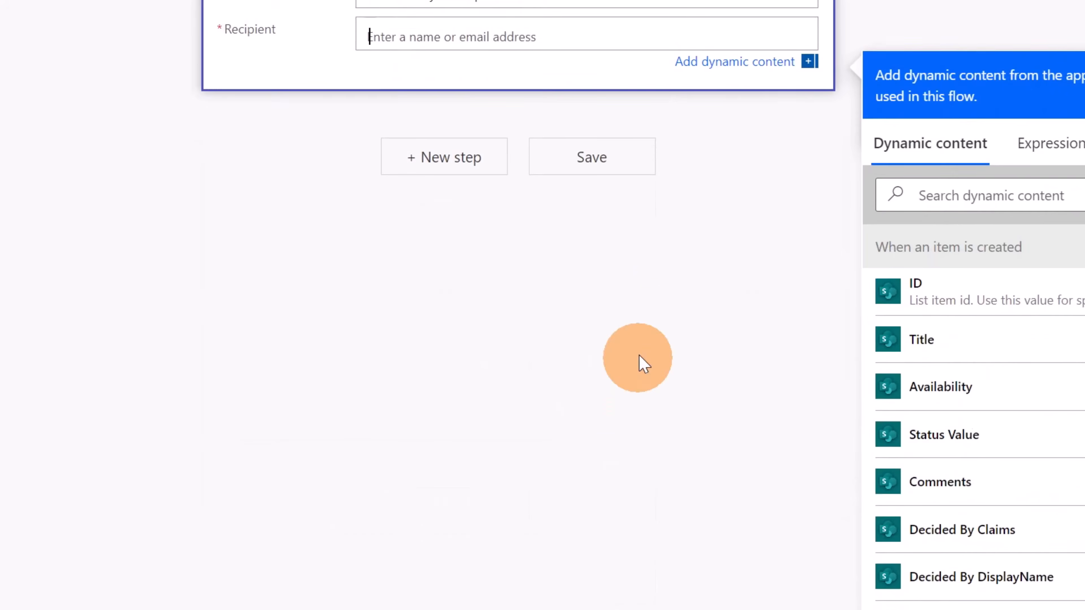
{"action": "scroll", "coordinate": [816, 199], "scroll_direction": "up", "scroll_amount": 4}
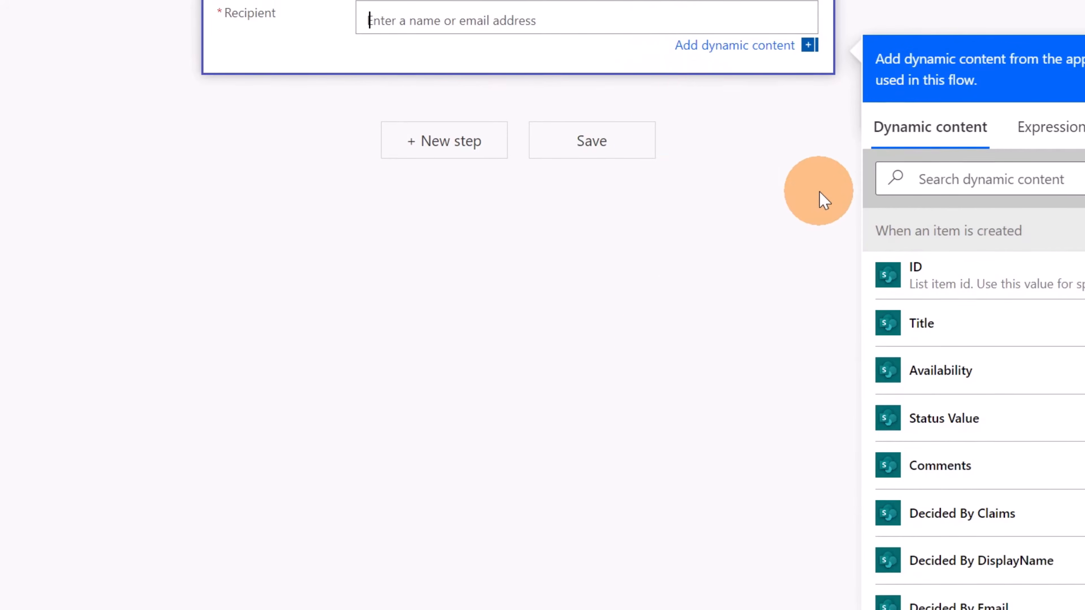
{"action": "scroll", "coordinate": [589, 209], "scroll_direction": "up", "scroll_amount": 1}
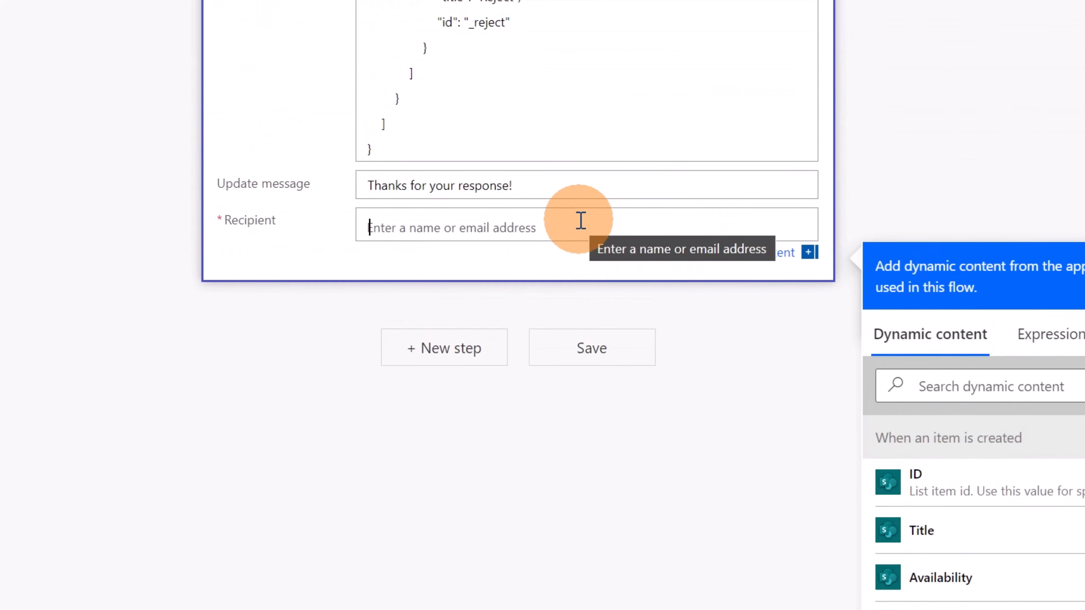
{"action": "type", "text": "giuliano"}
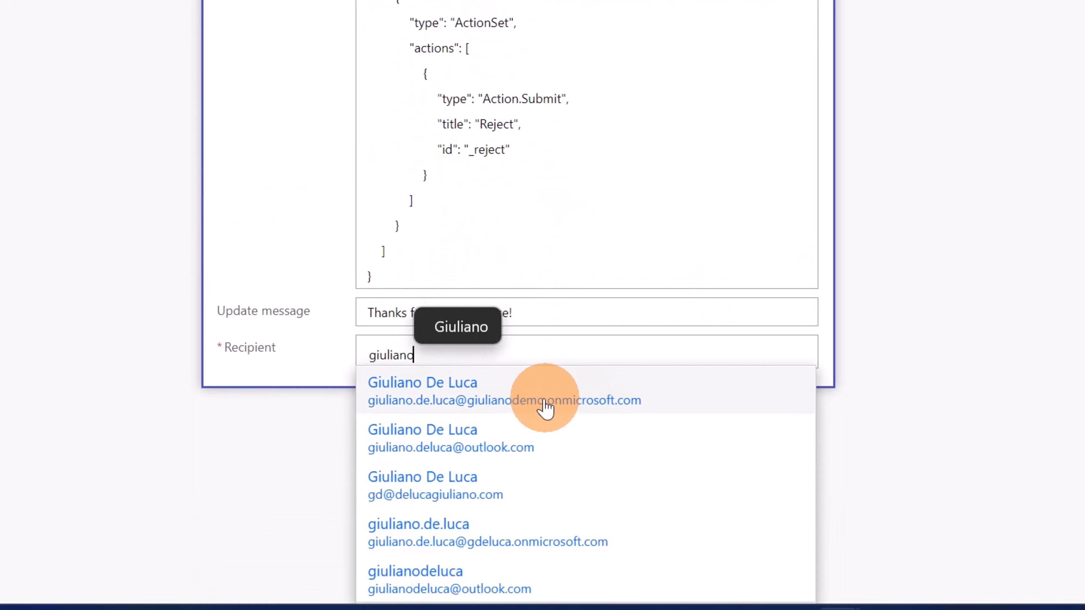
{"action": "left_click", "coordinate": [546, 406]}
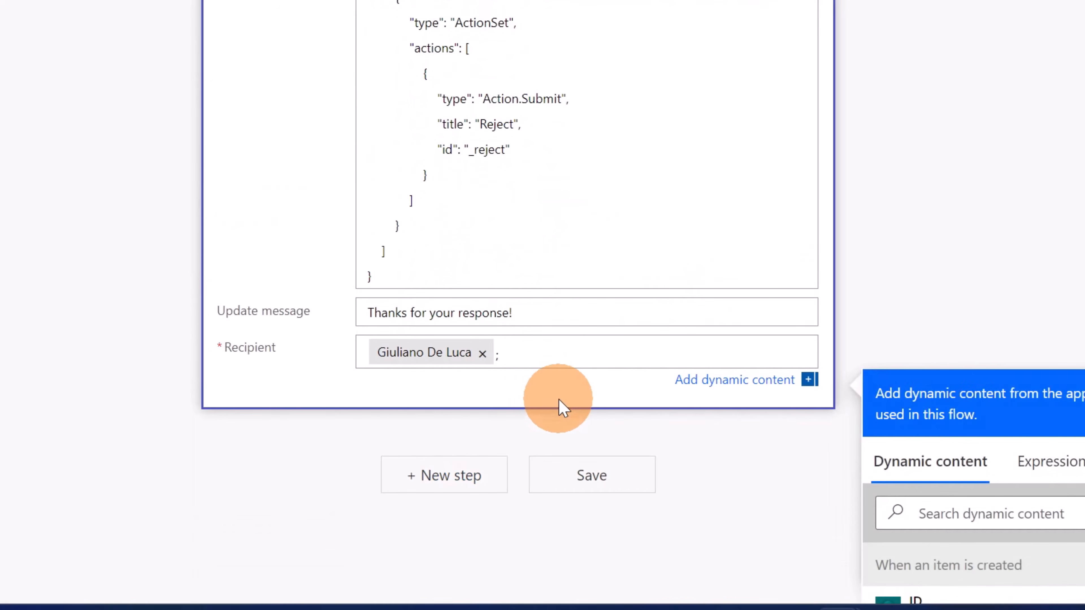
Review the Teams action's card payload from the item link through the comments input and the Approve and Reject actions
{"action": "left_click", "coordinate": [671, 247]}
{"action": "scroll", "coordinate": [671, 247], "scroll_direction": "up", "scroll_amount": 10}
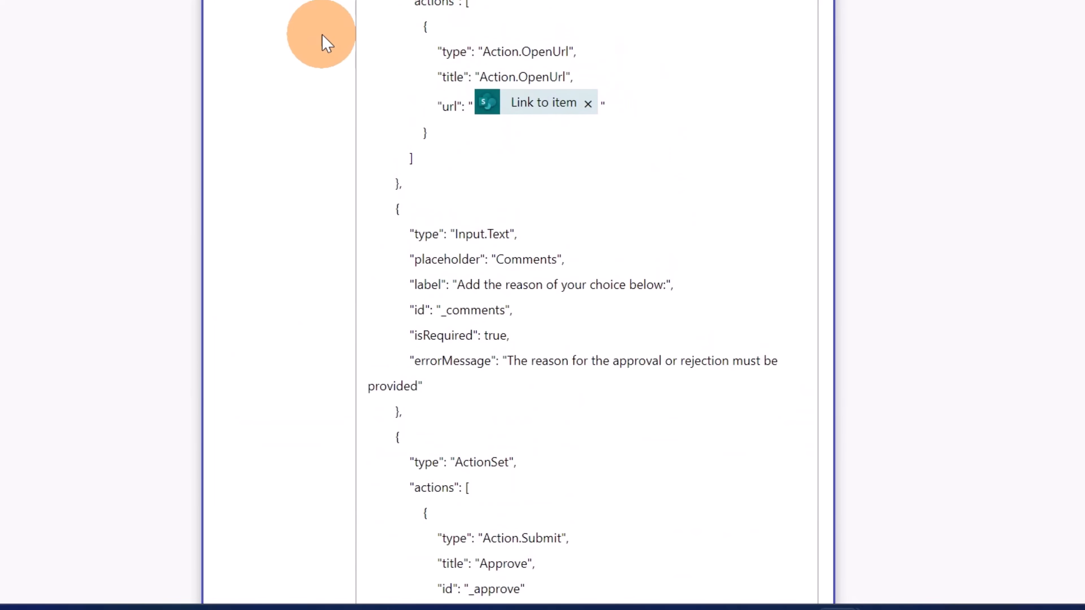
{"action": "scroll", "coordinate": [324, 102], "scroll_direction": "down", "scroll_amount": 10}
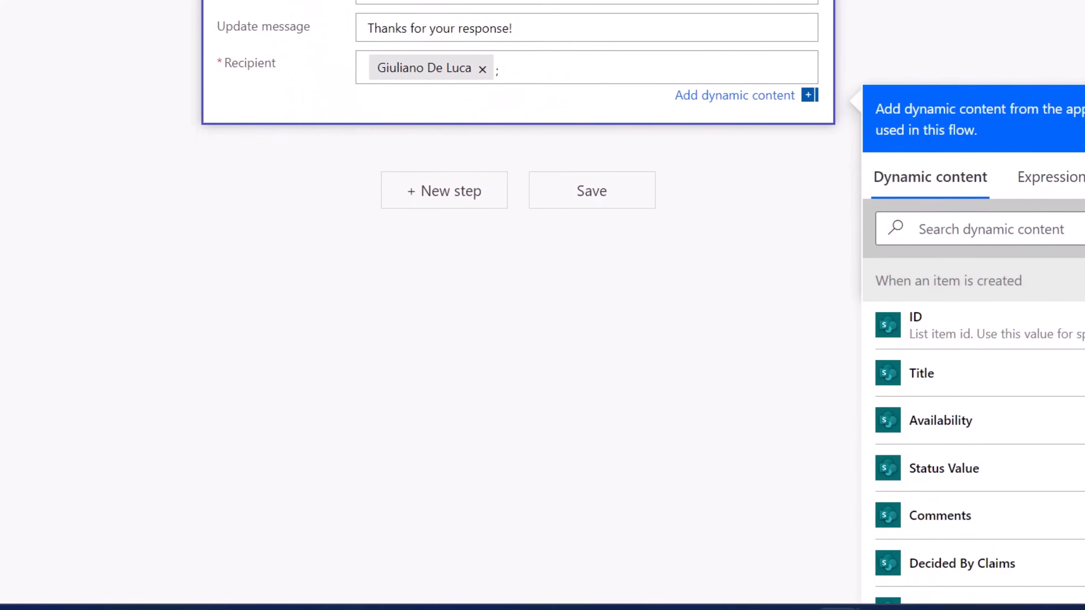
{"action": "scroll", "coordinate": [323, 102], "scroll_direction": "up", "scroll_amount": 9}
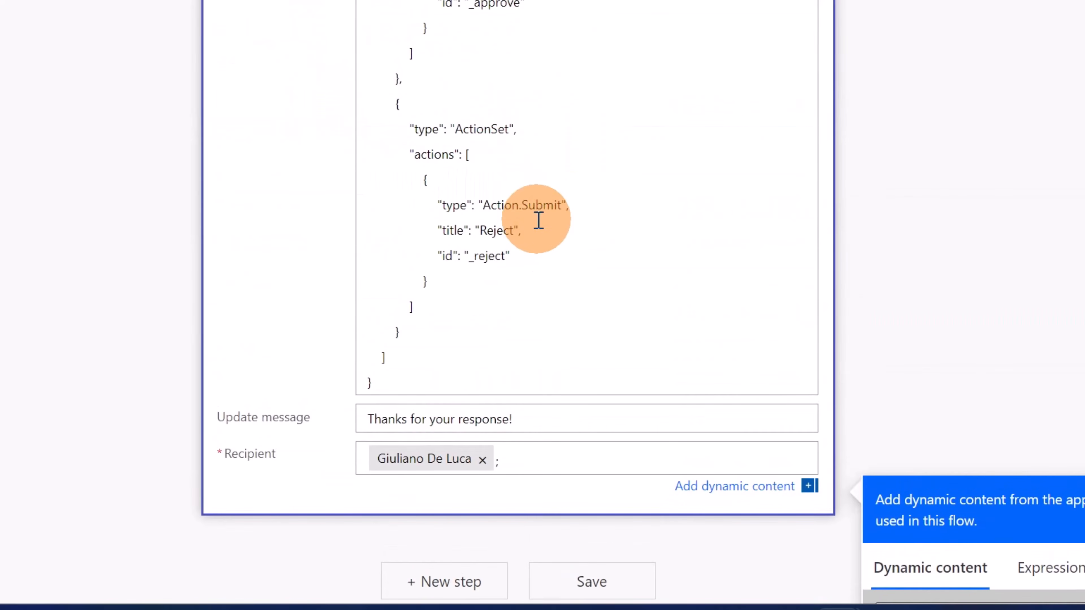
{"action": "scroll", "coordinate": [539, 221], "scroll_direction": "up", "scroll_amount": 9}
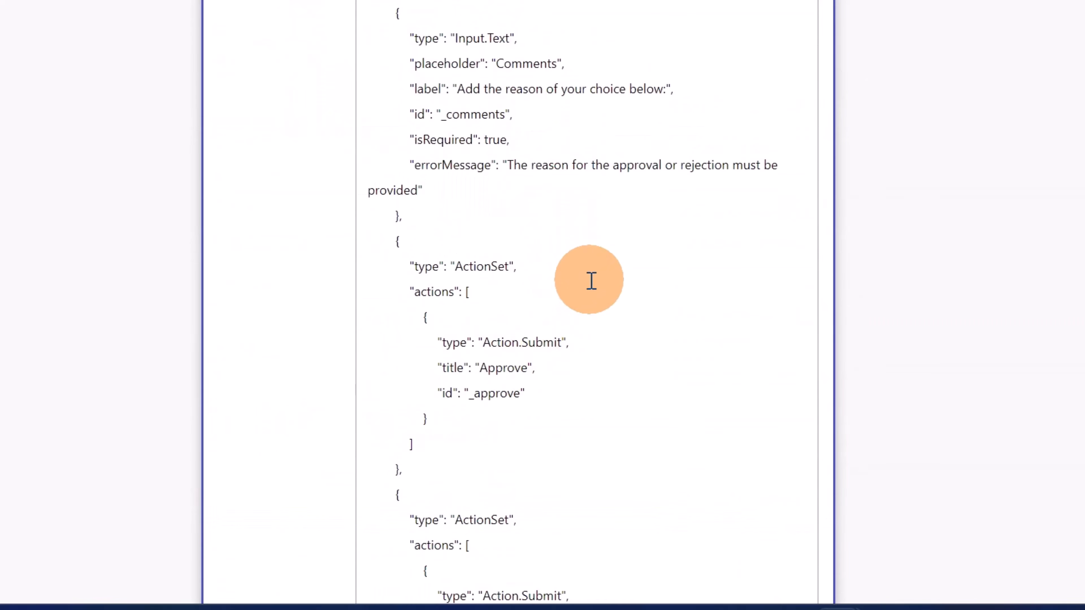
{"action": "scroll", "coordinate": [591, 280], "scroll_direction": "up", "scroll_amount": 5}
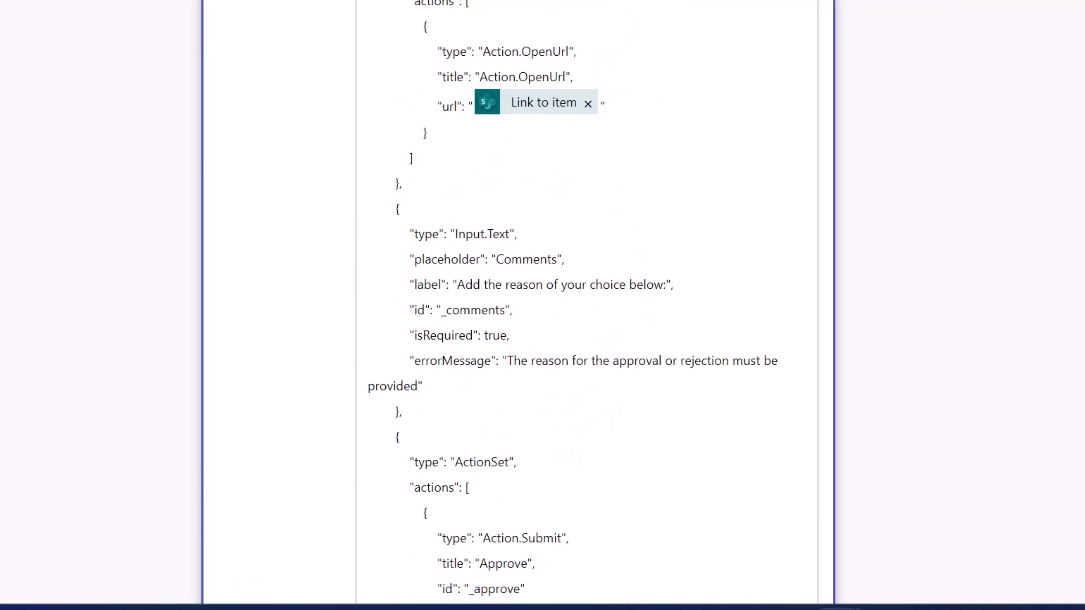
{"action": "scroll", "coordinate": [542, 299], "scroll_direction": "down", "scroll_amount": 15}
Rename the "Post adaptive card and wait for a response" action to "adaptivecard" and save the flow
{"action": "left_click", "coordinate": [453, 156]}
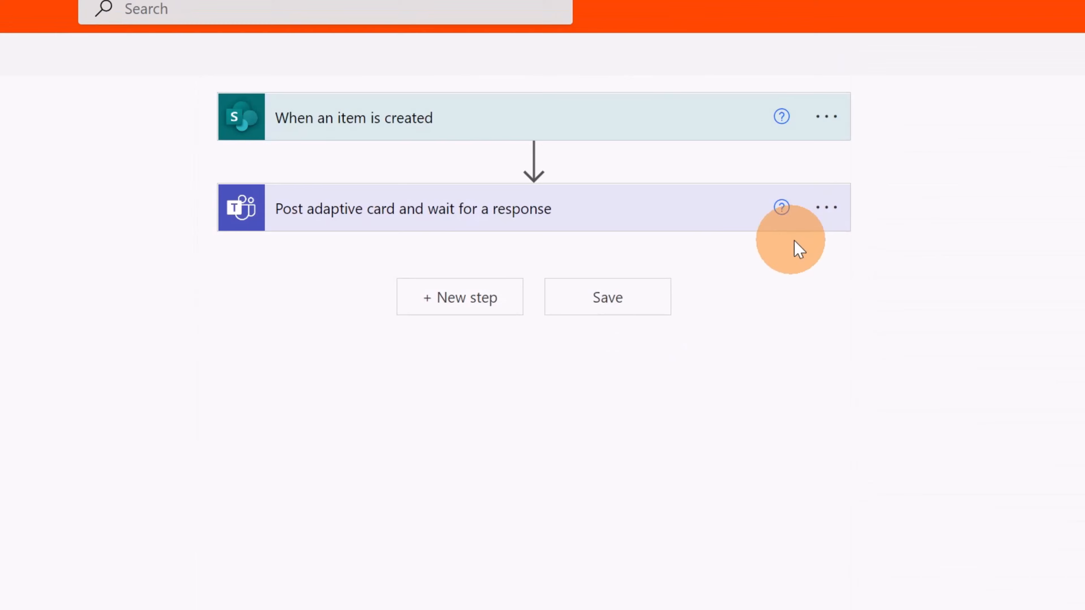
{"action": "left_click", "coordinate": [825, 208]}
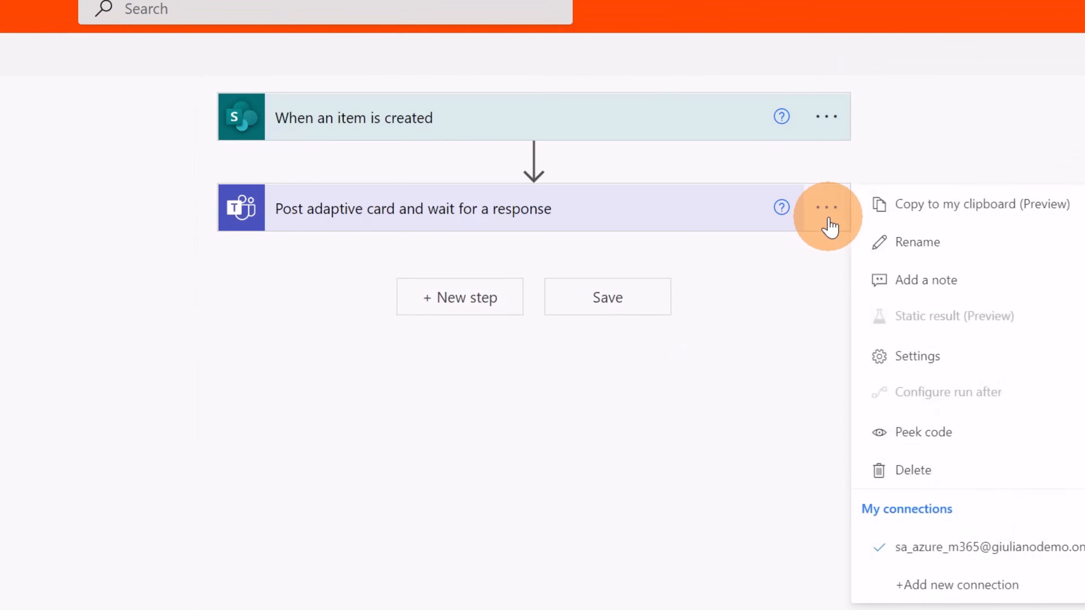
{"action": "left_click", "coordinate": [865, 235]}
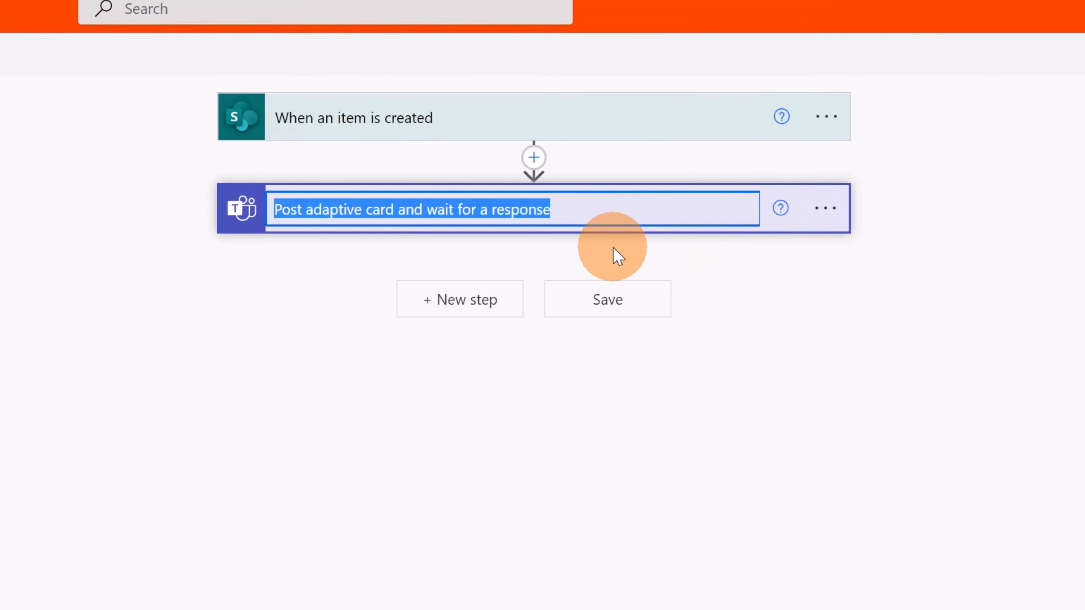
{"action": "key", "text": "ctrl+Left"}
{"action": "key", "text": "Left"}
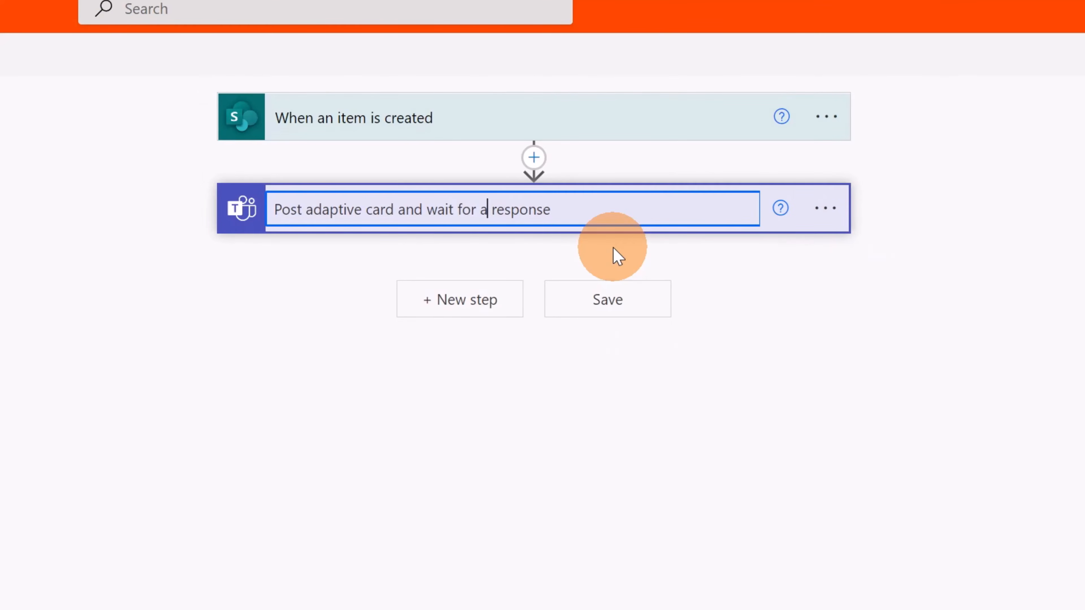
{"action": "key", "text": "Left"}
{"action": "key", "text": "Left"}
{"action": "key", "text": "Left"}
{"action": "key", "text": "Left"}
{"action": "key", "text": "Left"}
{"action": "key", "text": "Left"}
{"action": "key", "text": "Left"}
{"action": "key", "text": "Left"}
{"action": "key", "text": "Left"}
{"action": "key", "text": "Left"}
{"action": "key", "text": "Left"}
{"action": "key", "text": "shift+Right"}
{"action": "key", "text": "shift+Right"}
{"action": "key", "text": "shift+Right"}
{"action": "key", "text": "shift+Right"}
{"action": "key", "text": "shift+Right"}
{"action": "key", "text": "shift+Right"}
{"action": "key", "text": "shift+Right"}
{"action": "key", "text": "shift+Right"}
{"action": "key", "text": "shift+Right"}
{"action": "key", "text": "shift+Right"}
{"action": "key", "text": "shift+Right"}
{"action": "key", "text": "shift+Right"}
{"action": "key", "text": "shift+Right"}
{"action": "key", "text": "shift+Right"}
{"action": "key", "text": "shift+Right"}
{"action": "key", "text": "shift+Right"}
{"action": "key", "text": "shift+Right"}
{"action": "key", "text": "shift+Right"}
{"action": "key", "text": "shift+Right"}
{"action": "key", "text": "shift+Right"}
{"action": "key", "text": "Delete"}
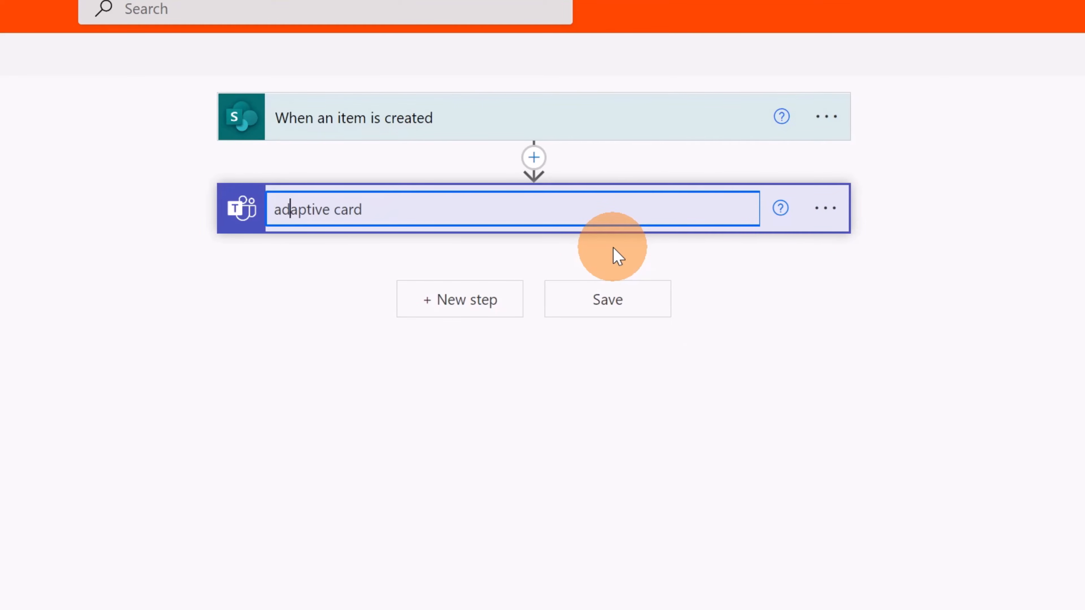
{"action": "key", "text": "Delete"}
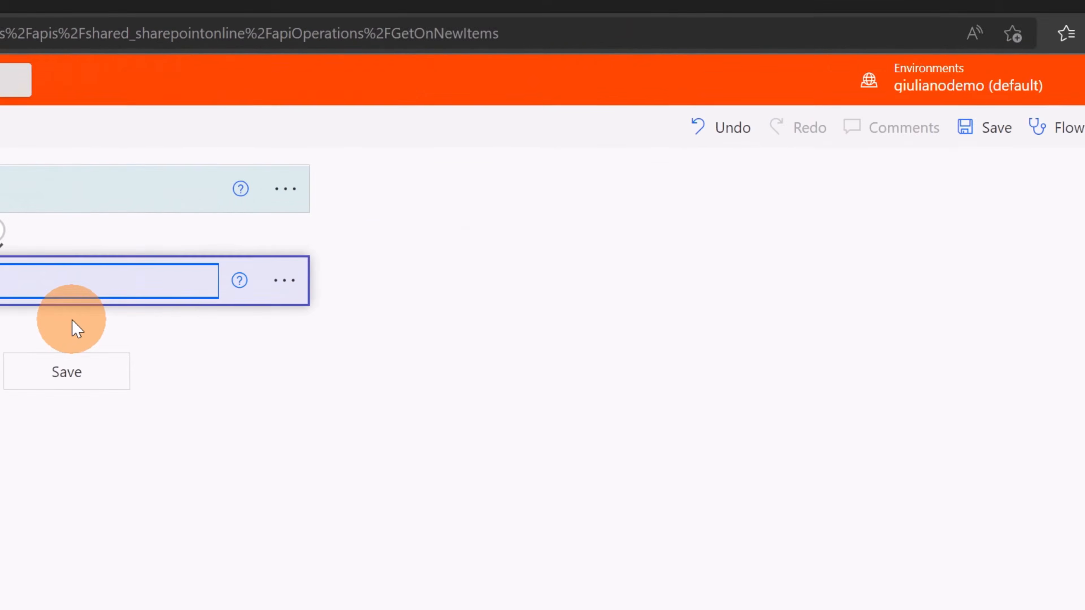
{"action": "left_click", "coordinate": [843, 150]}
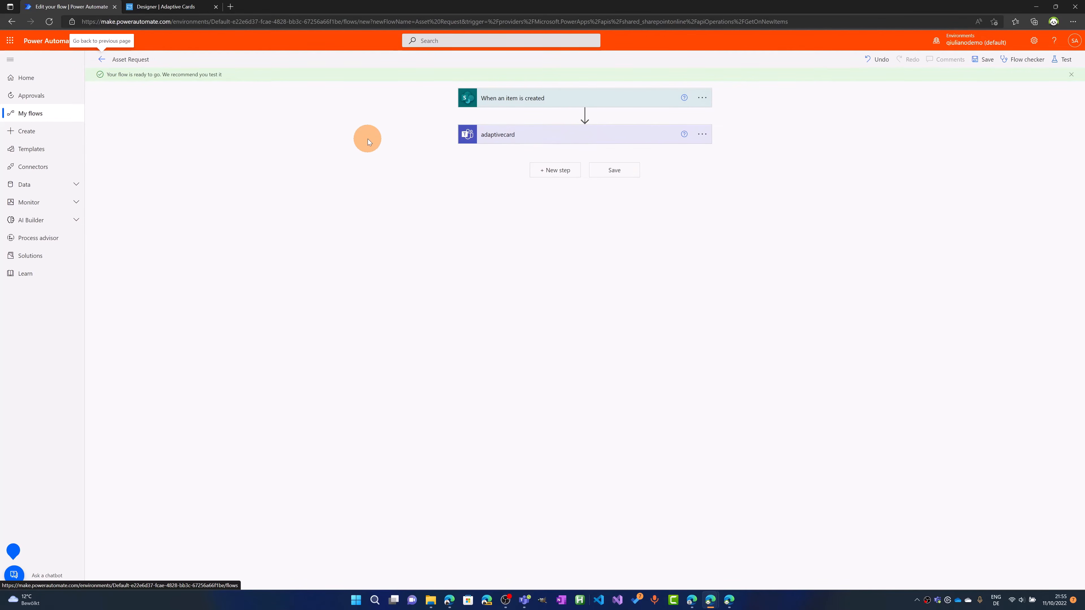
Switch to the SharePoint Asset manager list and check which account is signed in
{"action": "left_click", "coordinate": [726, 594]}
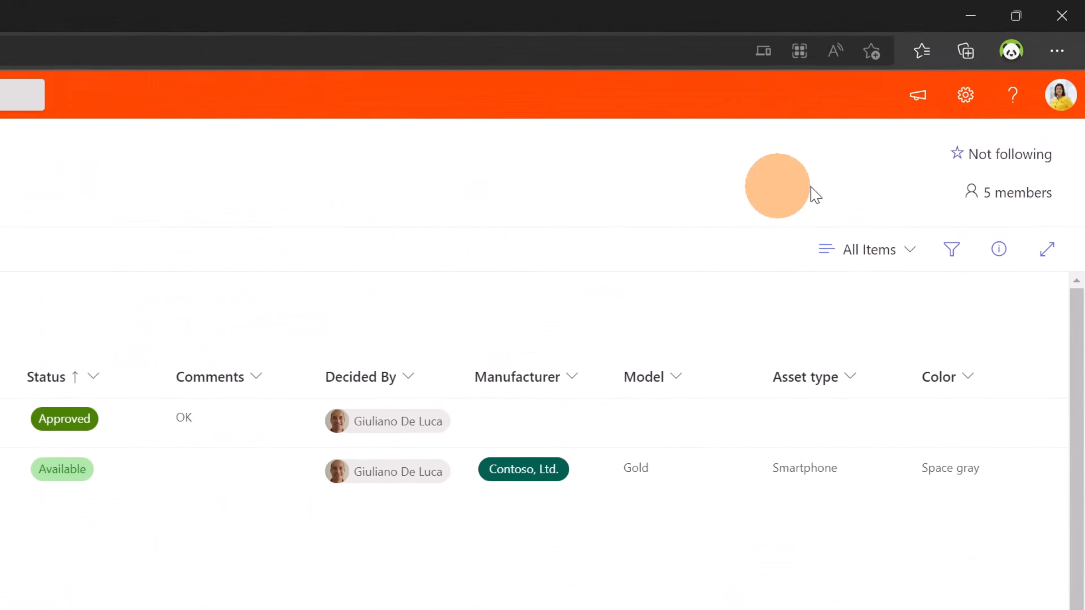
{"action": "left_click", "coordinate": [1055, 105]}
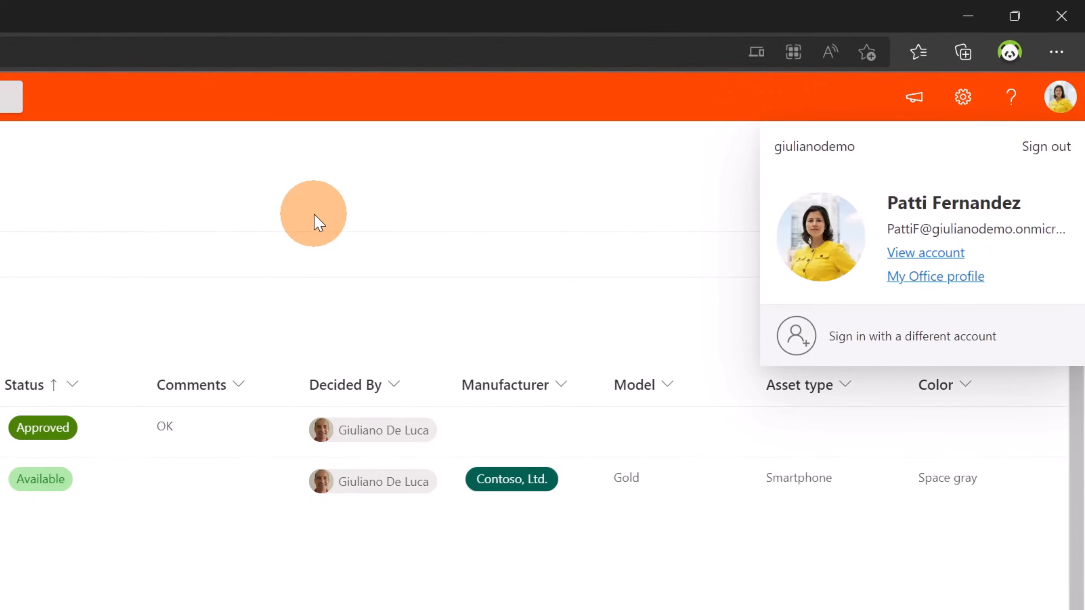
{"action": "left_click", "coordinate": [315, 223]}
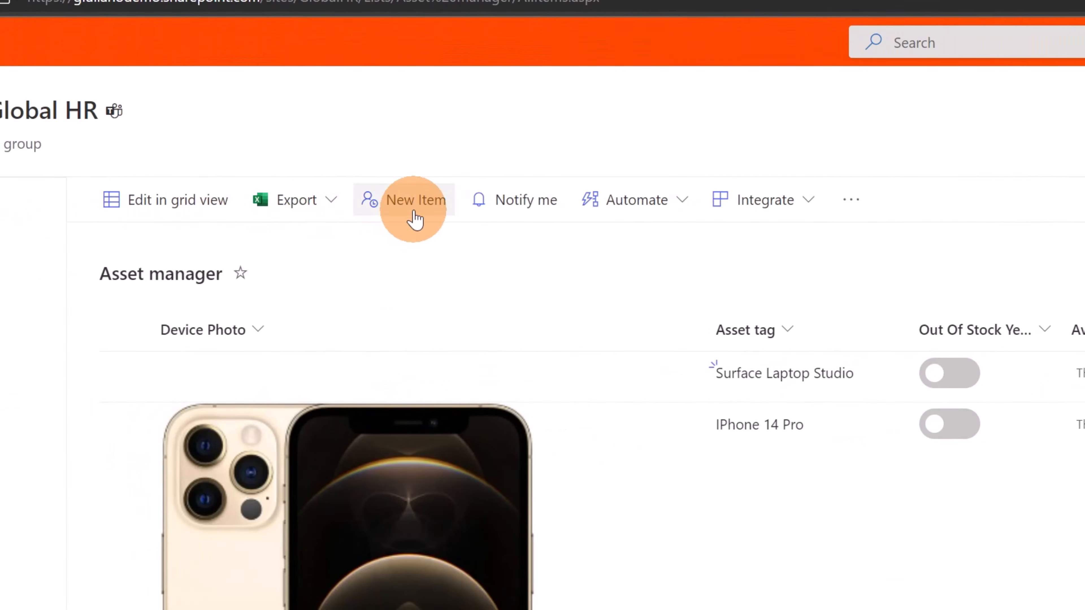
Create a new item in the Asset manager list with the asset tag "Macos Laptop" and save it
{"action": "left_click", "coordinate": [414, 220]}
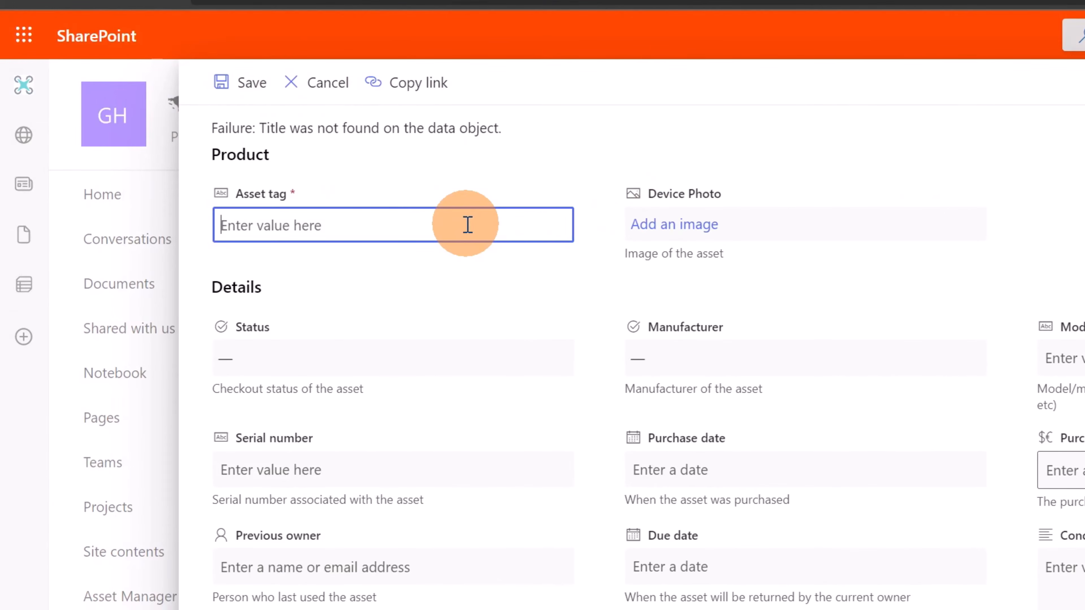
{"action": "type", "text": "Mac"}
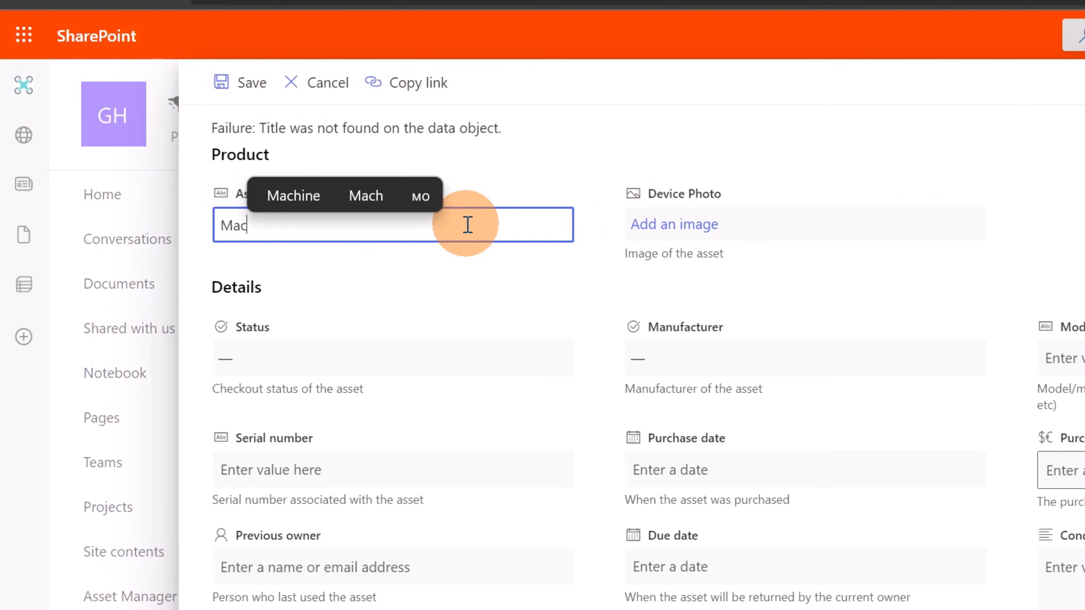
{"action": "type", "text": "os La"}
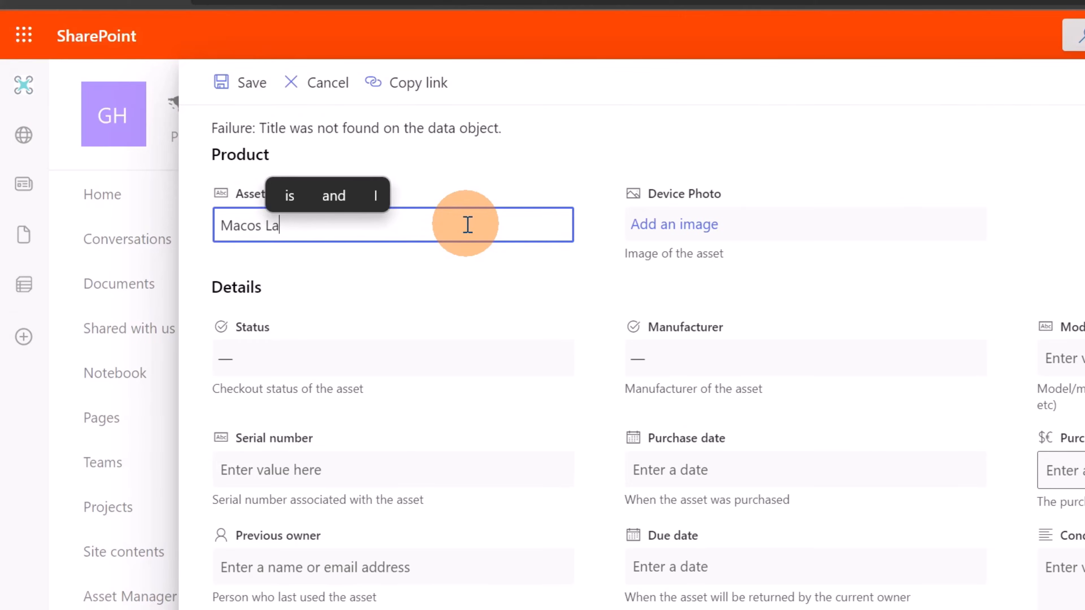
{"action": "type", "text": "ptop"}
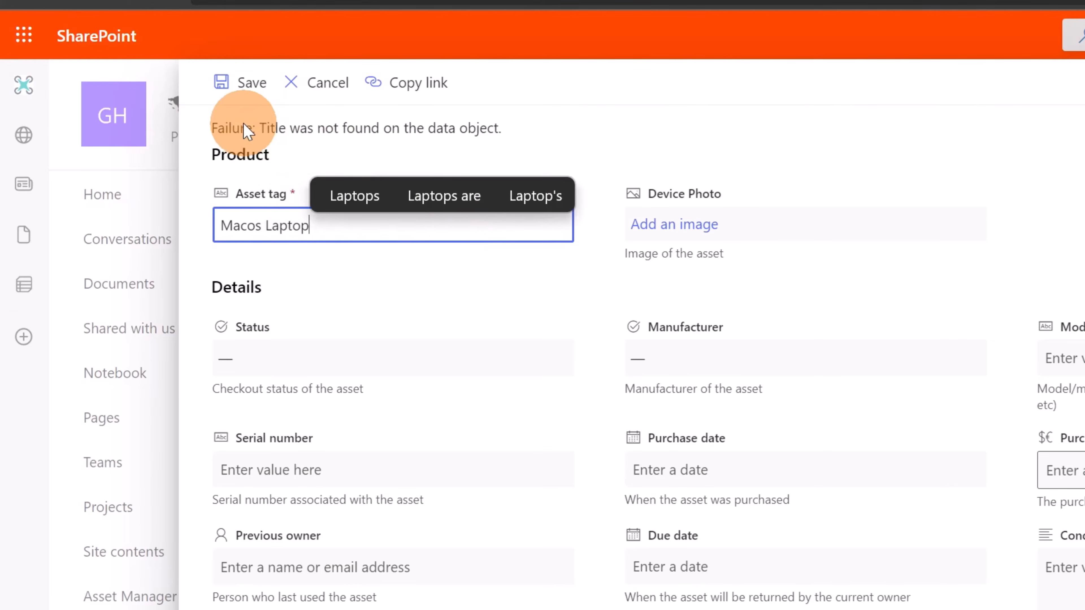
{"action": "left_click", "coordinate": [238, 103]}
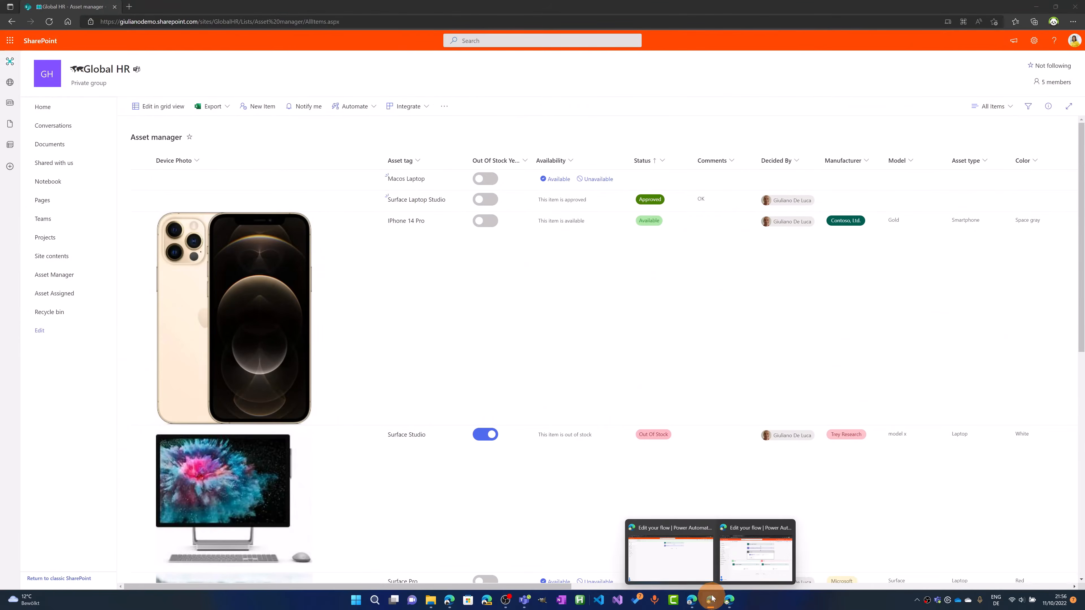
Switch back to Power Automate, open the Asset Request flow's details page and refresh its 28-day run history
{"action": "left_click", "coordinate": [700, 560]}
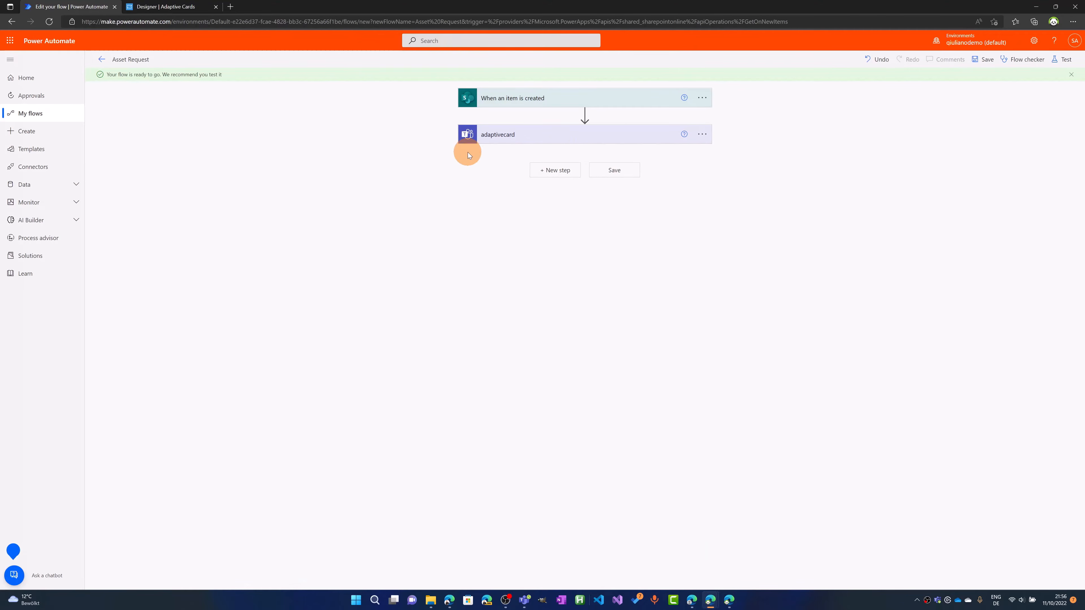
{"action": "left_click", "coordinate": [103, 60]}
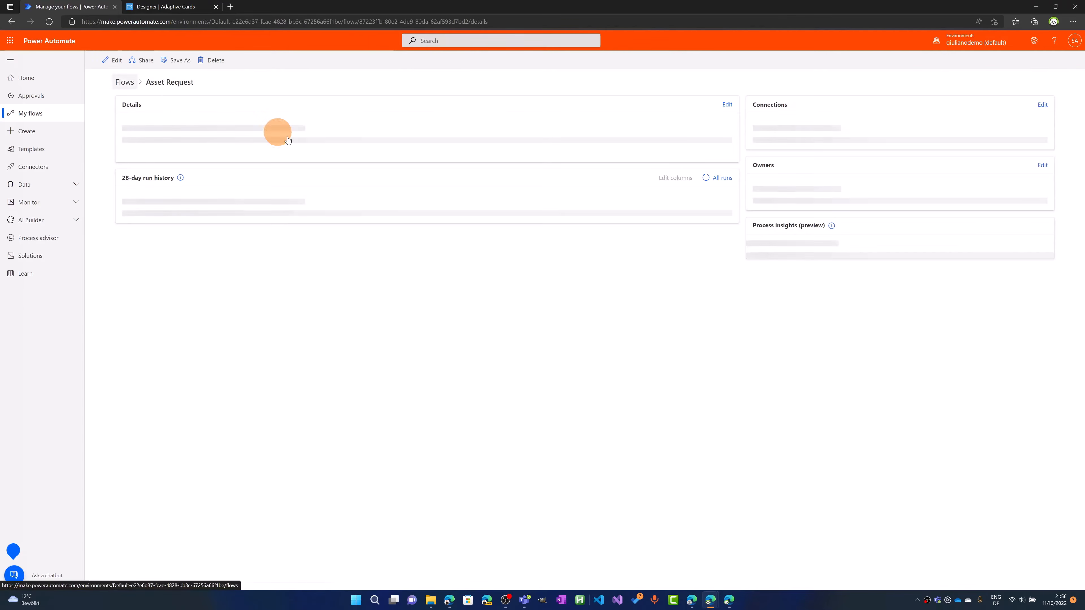
{"action": "left_click", "coordinate": [709, 274]}
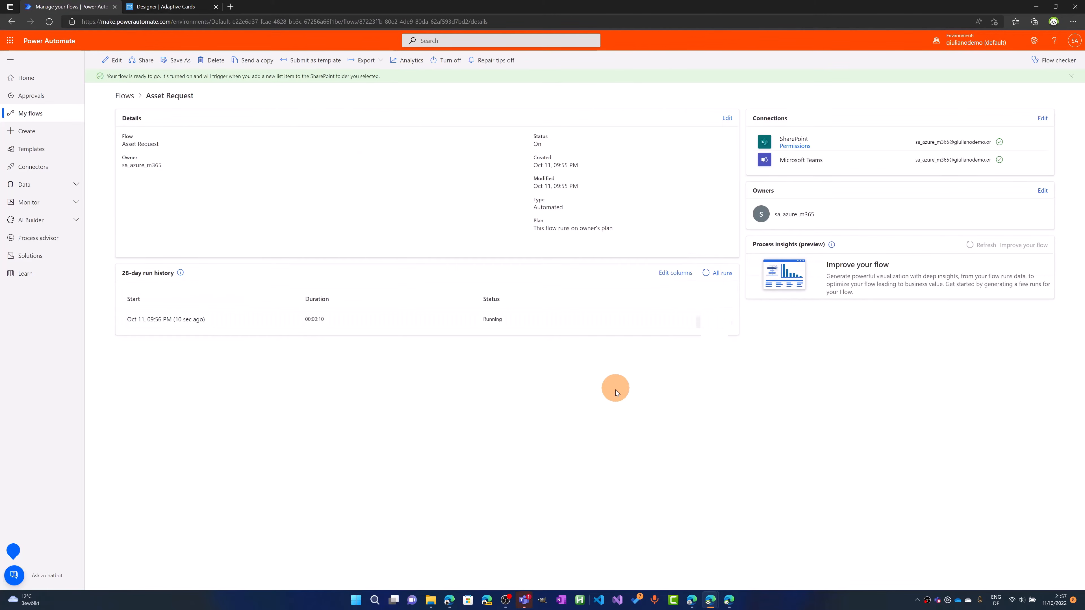
Switch to Teams and try to reject the Macos Laptop request on the posted card with the comment left empty
{"action": "left_click", "coordinate": [524, 600]}
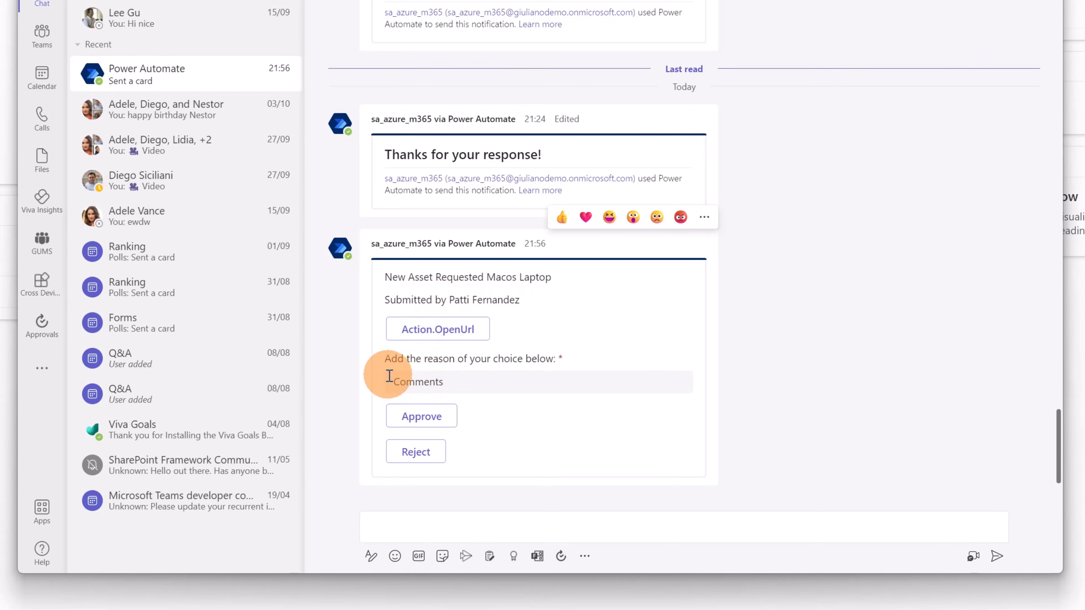
{"action": "left_click", "coordinate": [472, 387]}
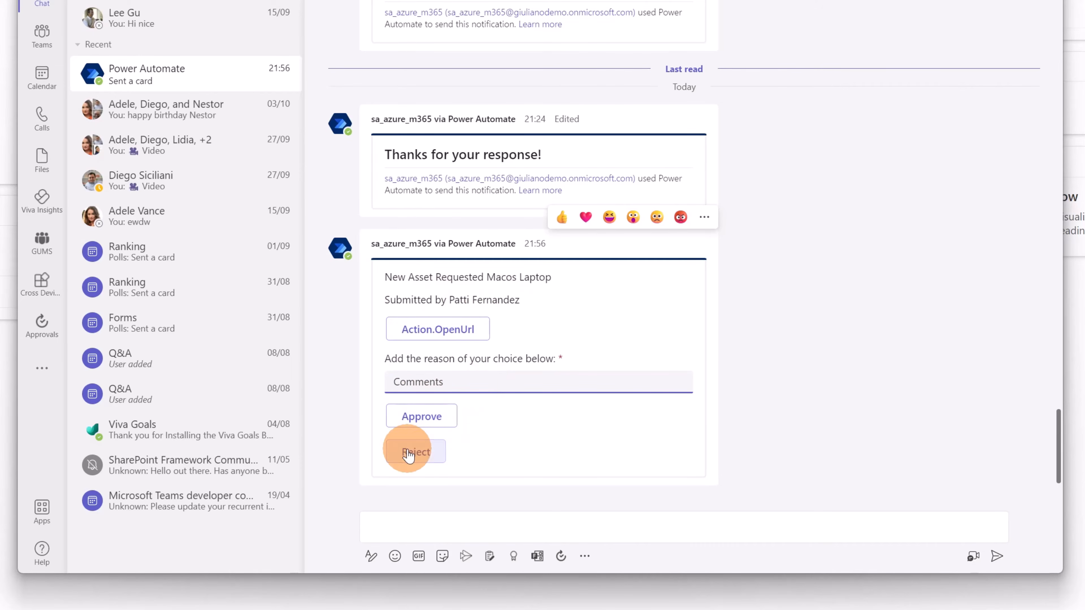
{"action": "left_click", "coordinate": [417, 452]}
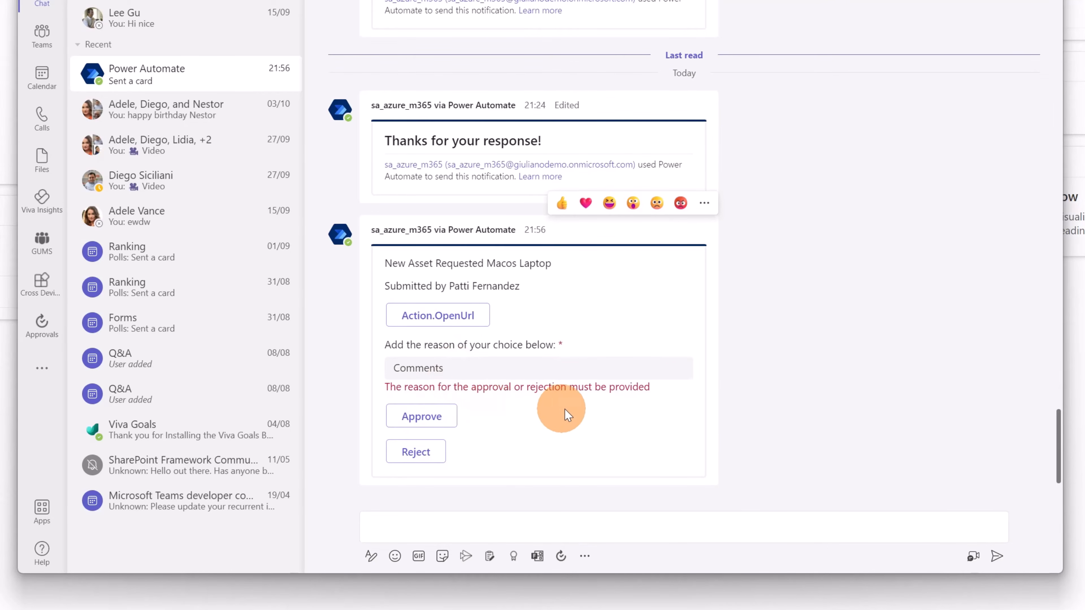
Enter the comment "we have no devices at the moment" on the Macos Laptop card and reject the request
{"action": "left_click", "coordinate": [525, 369]}
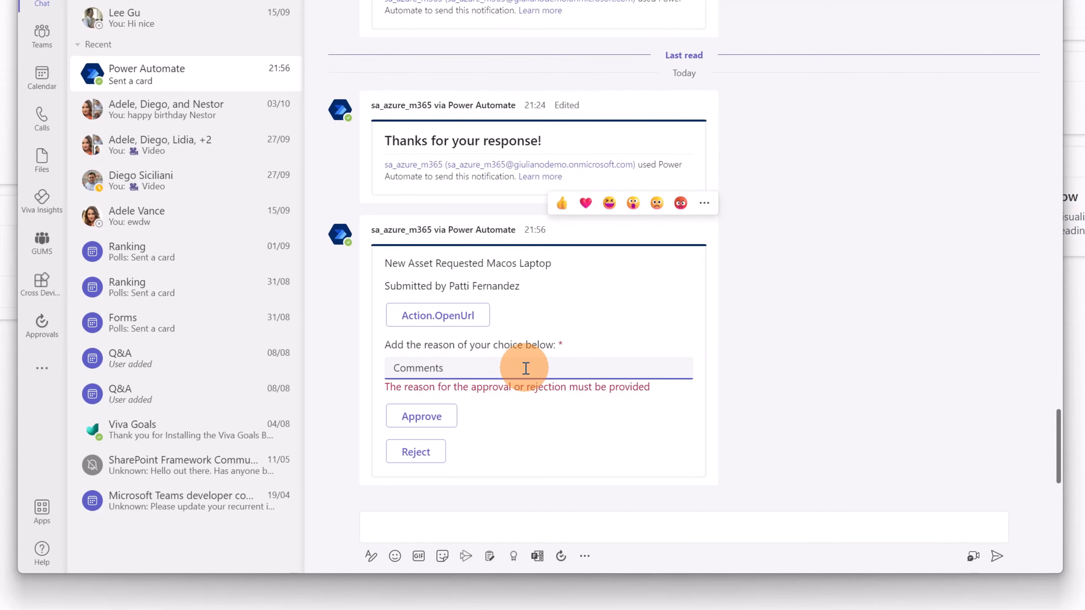
{"action": "type", "text": "we have"}
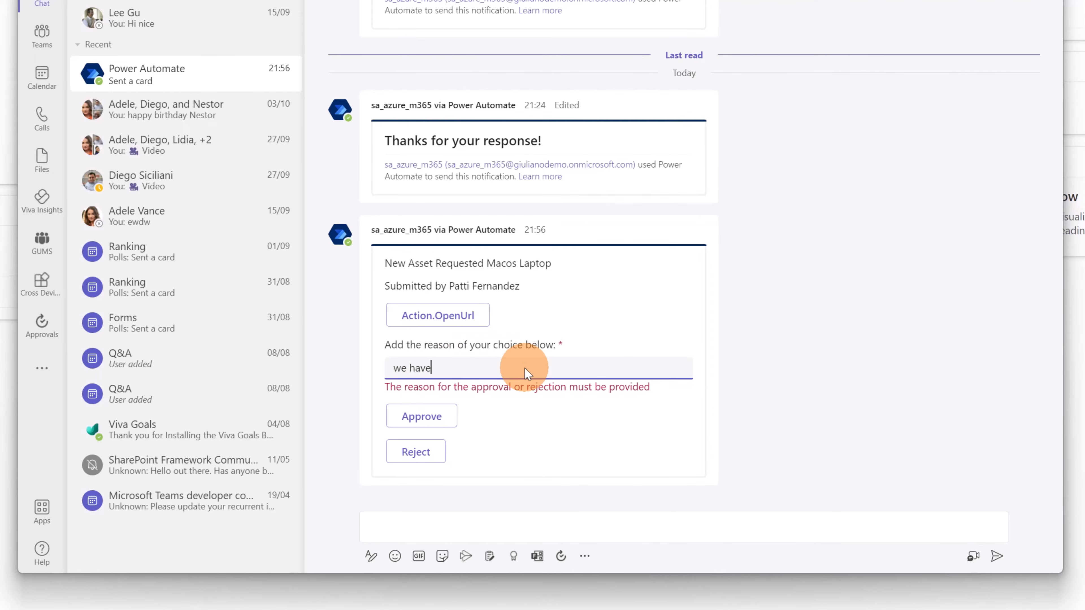
{"action": "type", "text": " no de"}
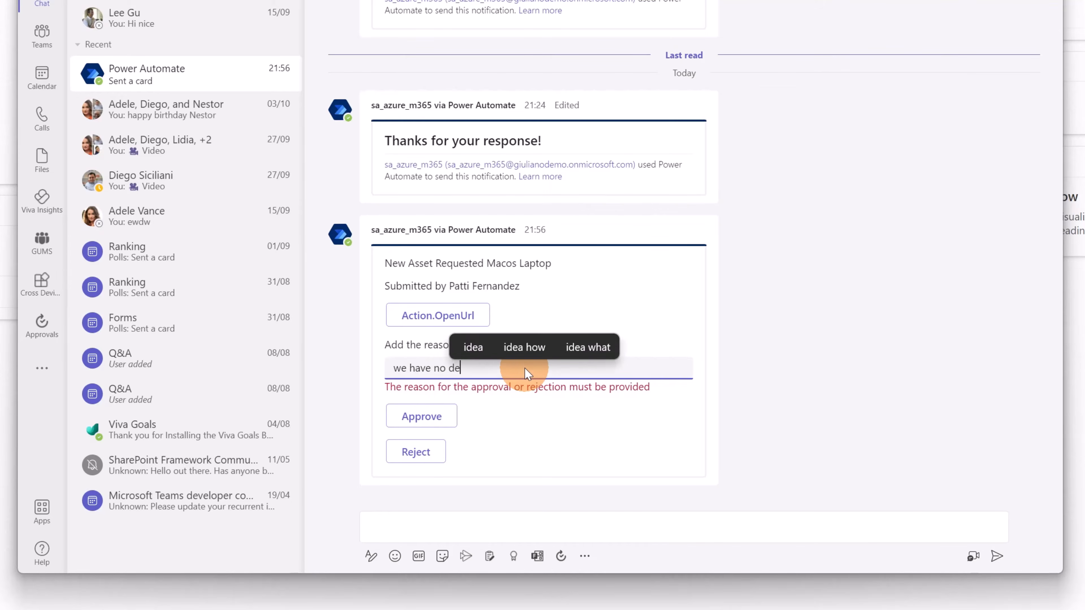
{"action": "type", "text": "vices at "}
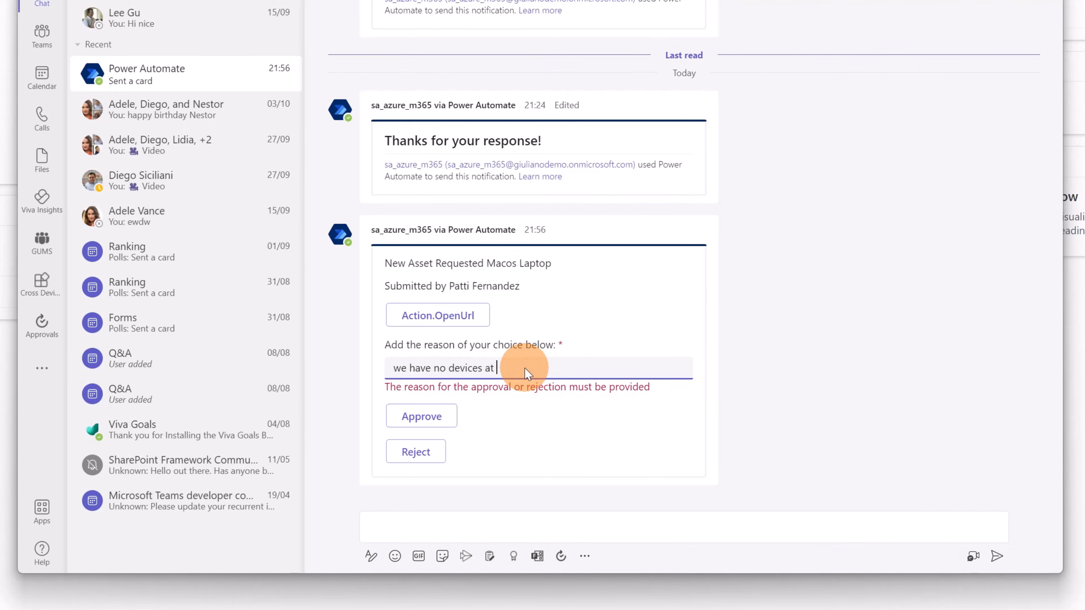
{"action": "type", "text": "the moment"}
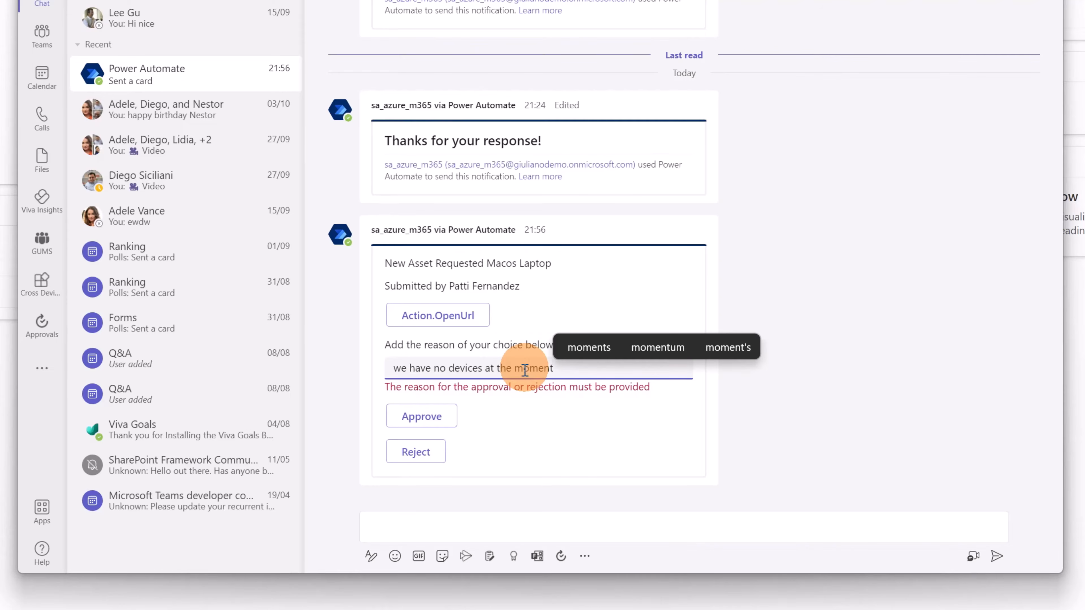
{"action": "left_click", "coordinate": [425, 454]}
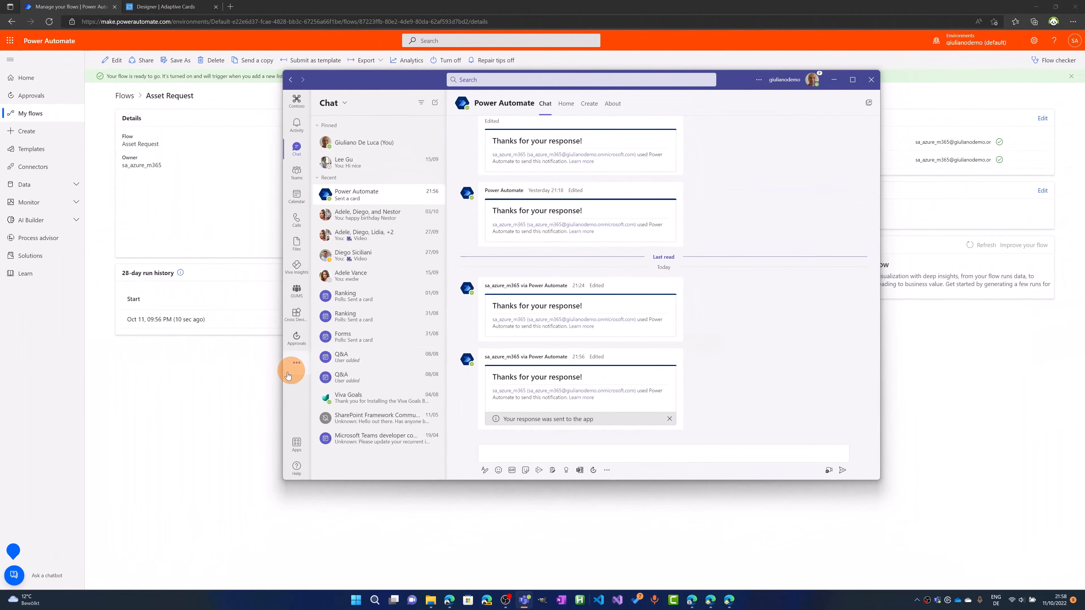
Switch back to Power Automate, refresh the run history, and open the latest Asset Request run with its adaptivecard action expanded
{"action": "left_click", "coordinate": [239, 383]}
{"action": "left_click", "coordinate": [702, 275]}
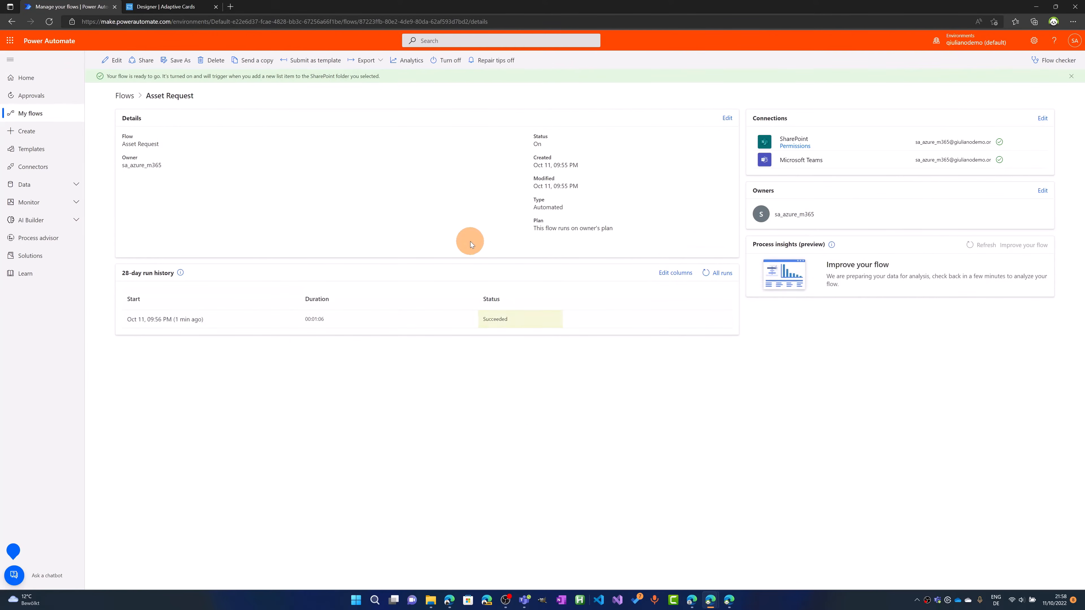
{"action": "left_click", "coordinate": [183, 321]}
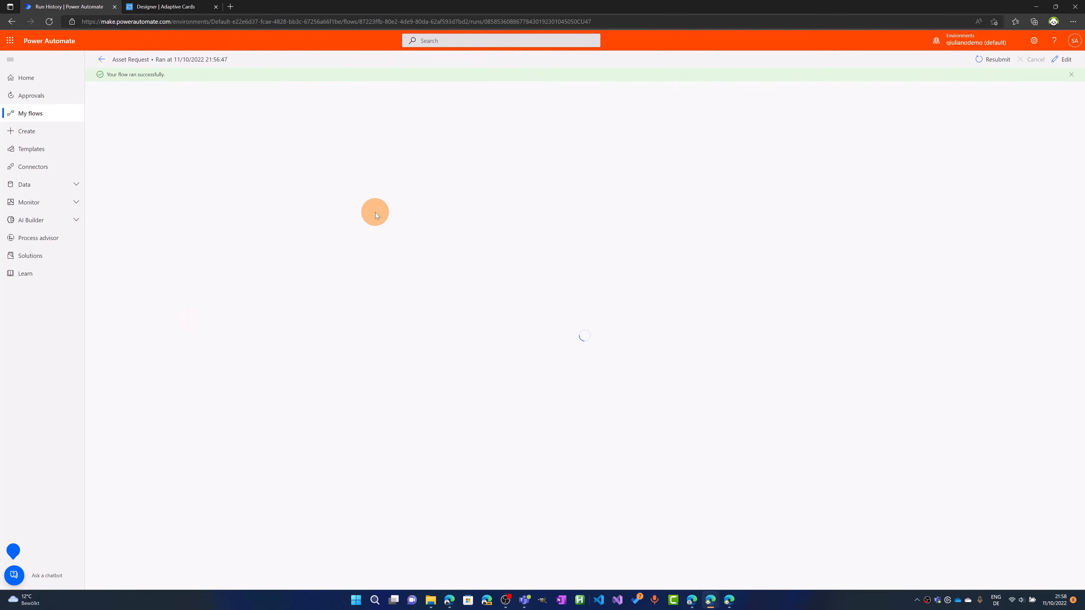
{"action": "left_click", "coordinate": [556, 148]}
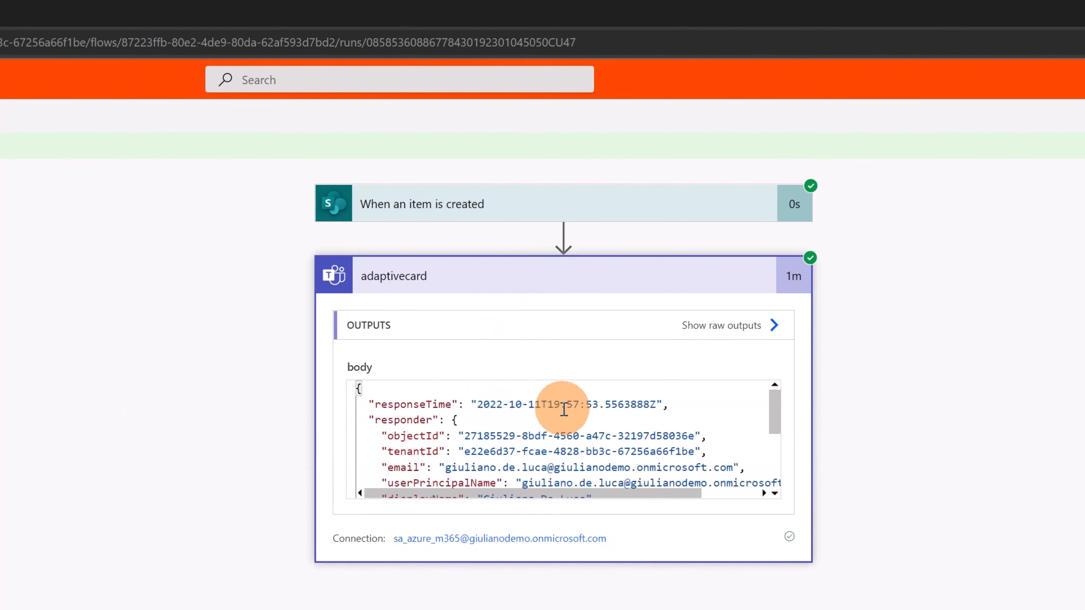
Examine the adaptivecard output body for the _comments and submitActionId entries and the responder details
{"action": "scroll", "coordinate": [588, 431], "scroll_direction": "down", "scroll_amount": 5}
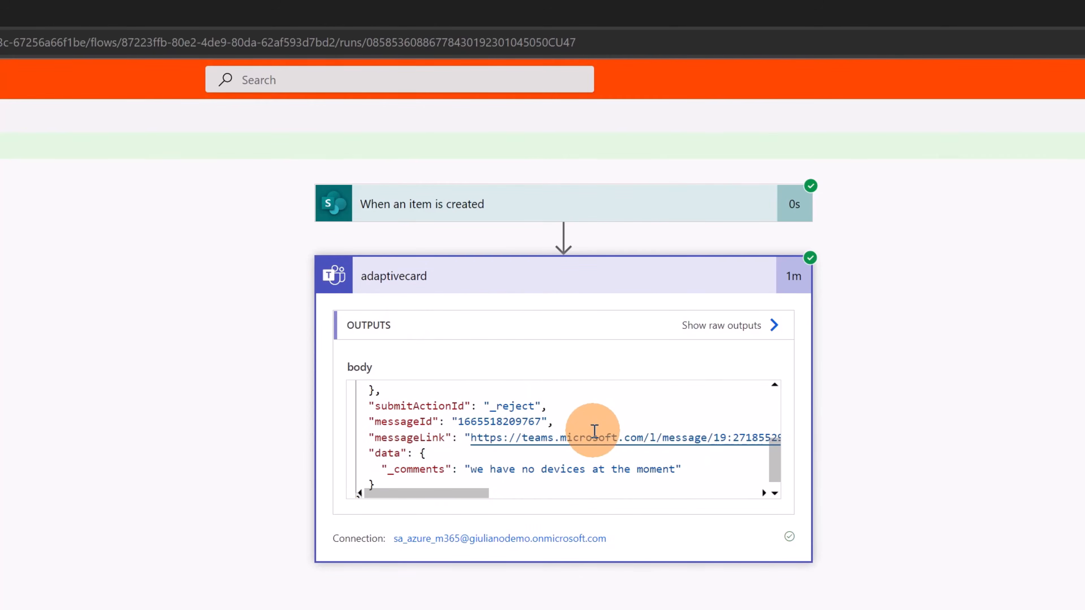
{"action": "left_click", "coordinate": [400, 469]}
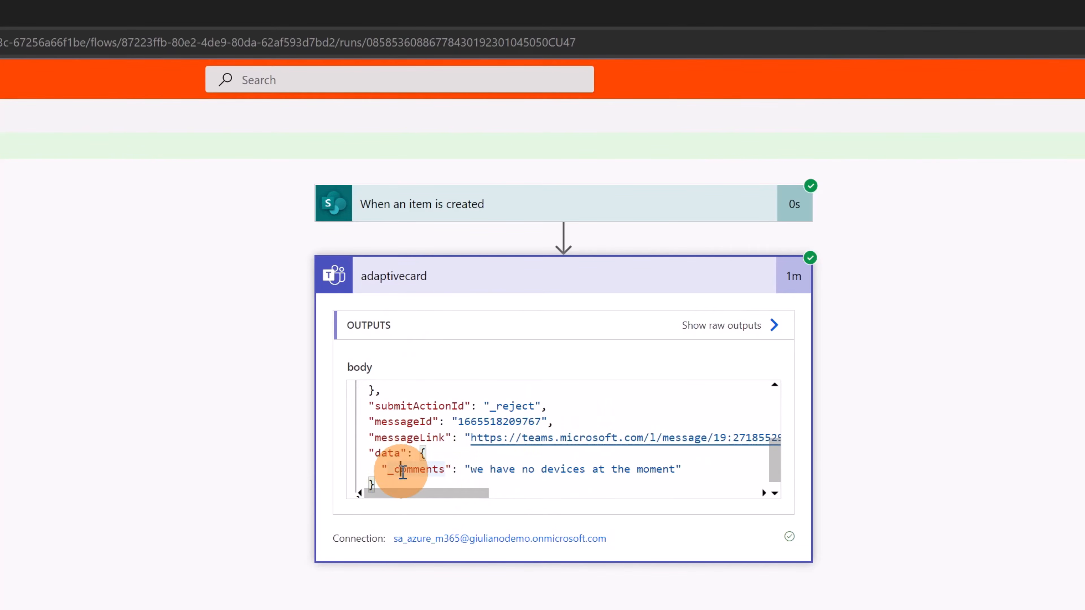
{"action": "double_click", "coordinate": [402, 470]}
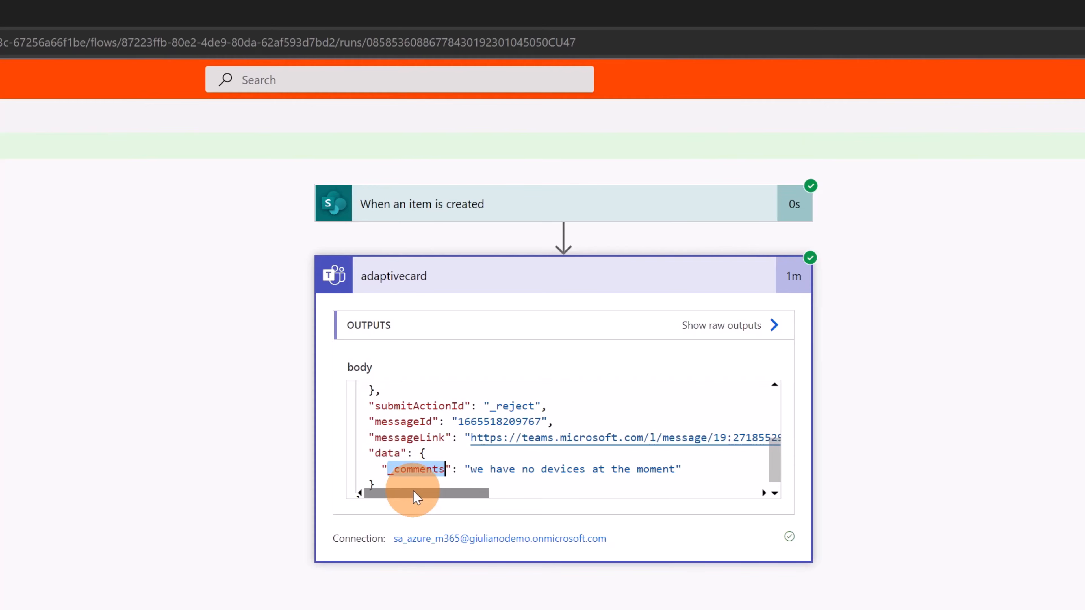
{"action": "scroll", "coordinate": [587, 481], "scroll_direction": "down", "scroll_amount": 1}
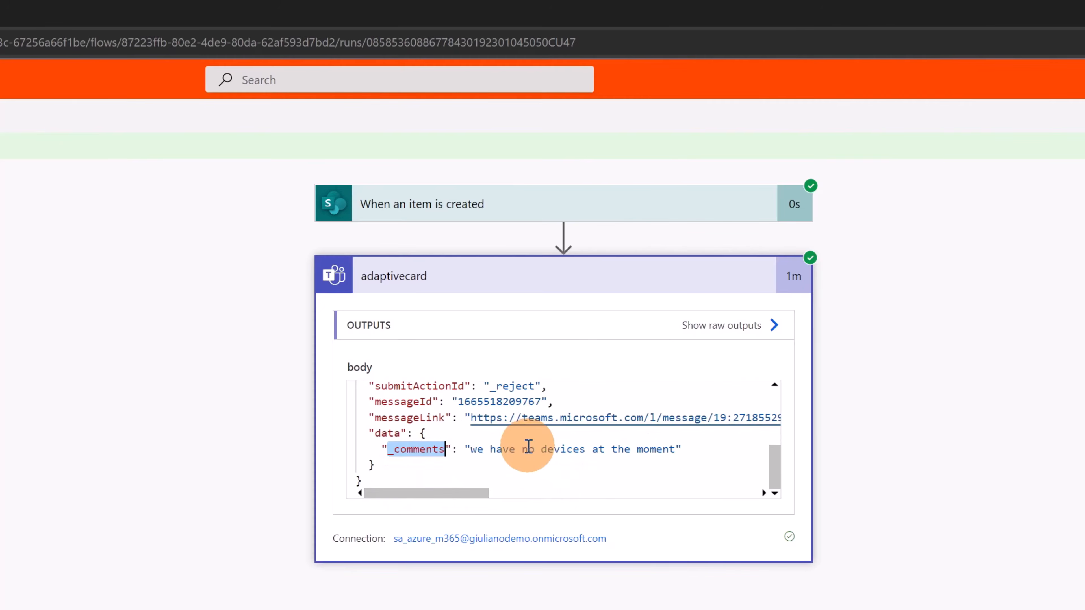
{"action": "scroll", "coordinate": [520, 453], "scroll_direction": "up", "scroll_amount": 2}
{"action": "double_click", "coordinate": [395, 448]}
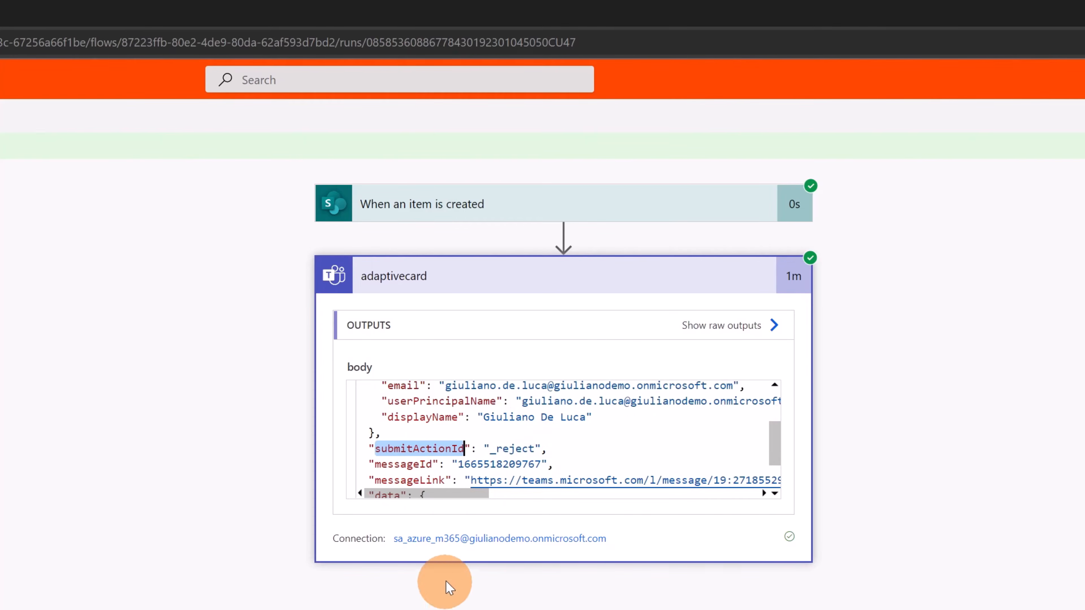
{"action": "double_click", "coordinate": [513, 449]}
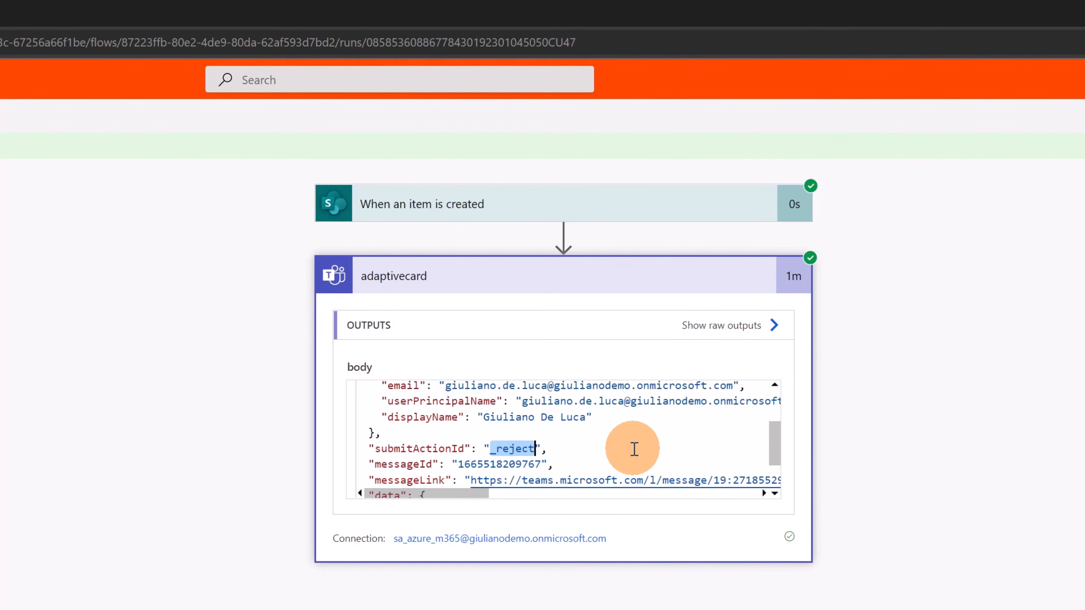
{"action": "scroll", "coordinate": [628, 410], "scroll_direction": "up", "scroll_amount": 3}
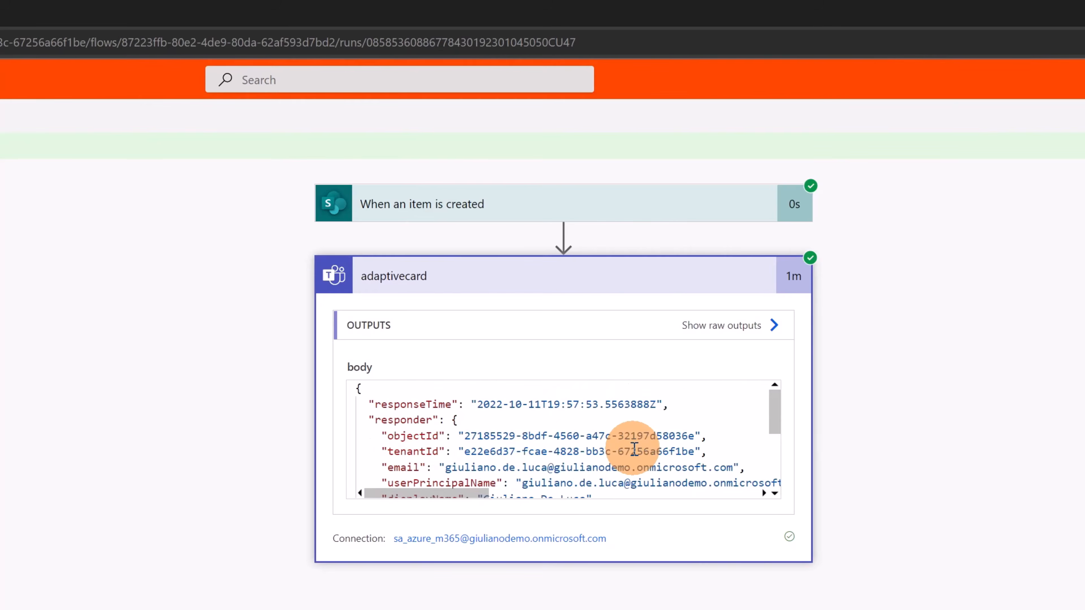
{"action": "scroll", "coordinate": [634, 449], "scroll_direction": "down", "scroll_amount": 2}
{"action": "double_click", "coordinate": [419, 466]}
{"action": "key", "text": "ctrl+c"}
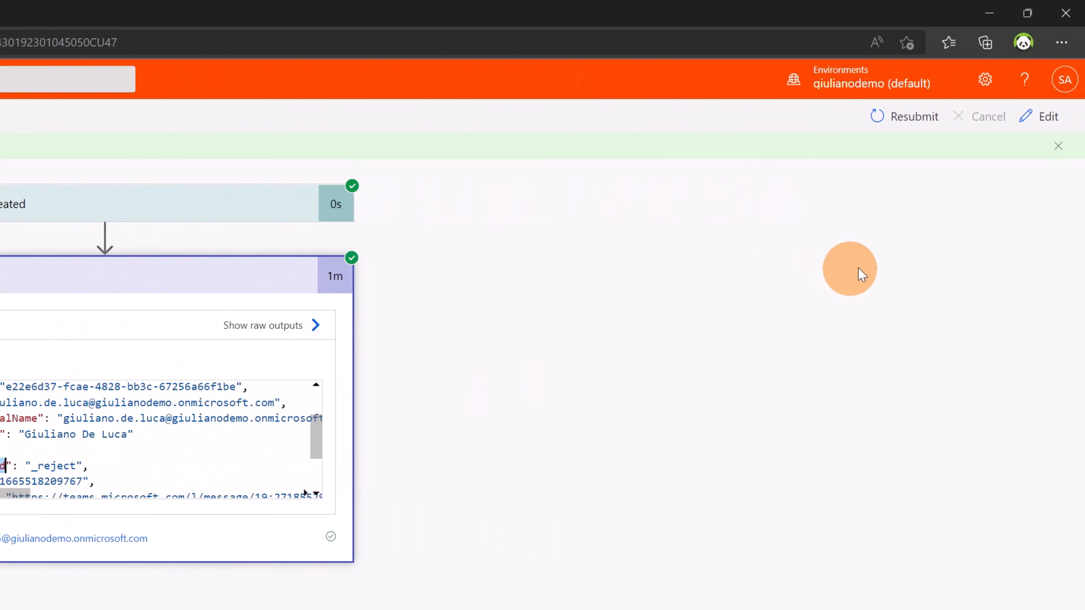
Open the flow for editing and add a Condition after the adaptivecard action
{"action": "left_click", "coordinate": [1046, 115]}
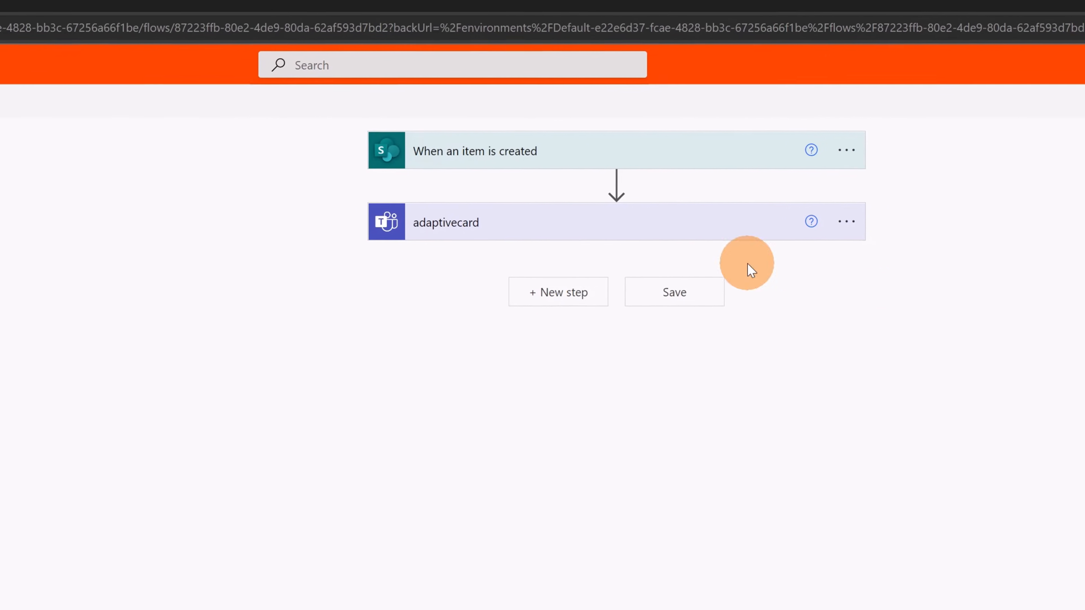
{"action": "left_click", "coordinate": [616, 308]}
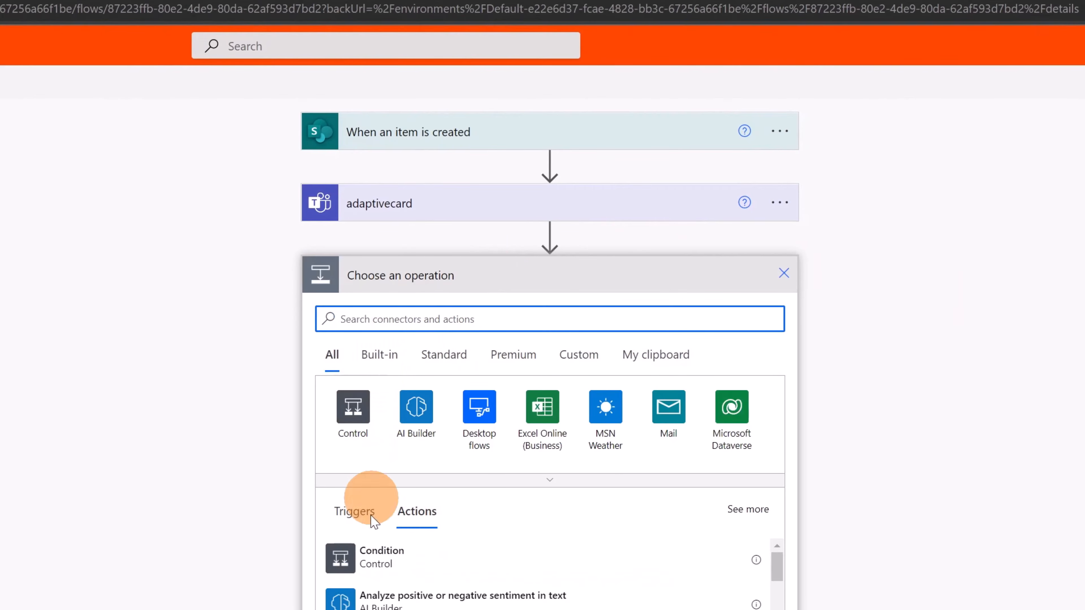
{"action": "left_click", "coordinate": [382, 559]}
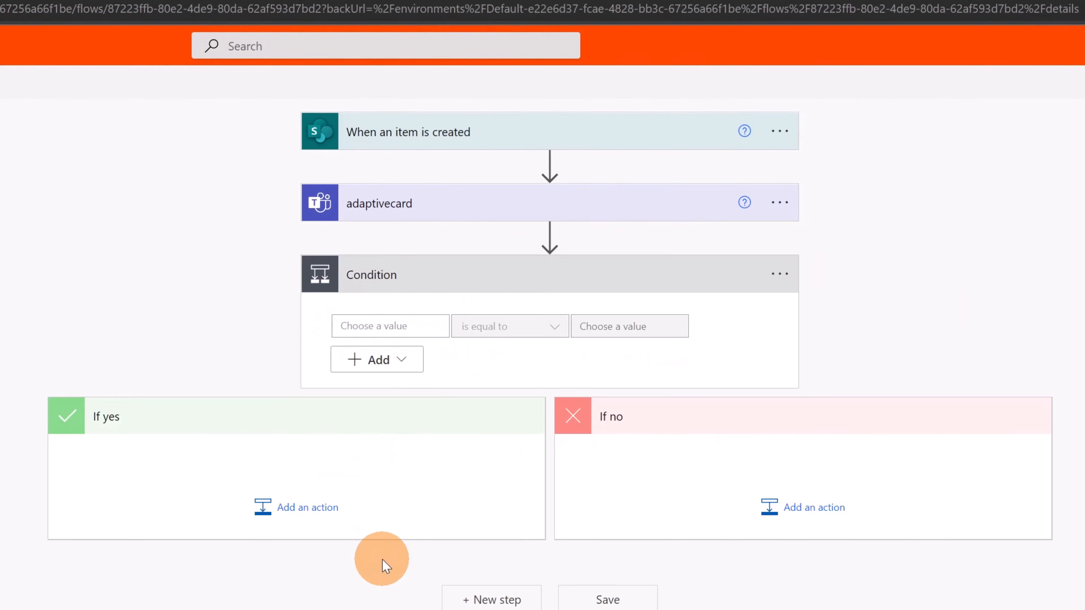
Set the condition's first value to the expression body('adaptivecard')?['submitActionId']
{"action": "left_click", "coordinate": [427, 325]}
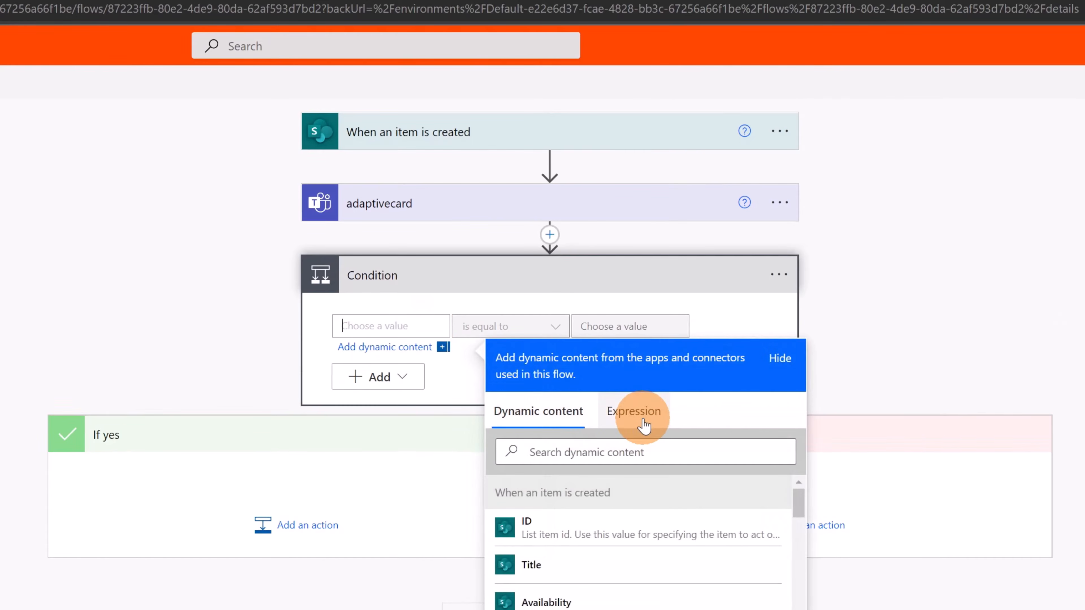
{"action": "left_click", "coordinate": [641, 411]}
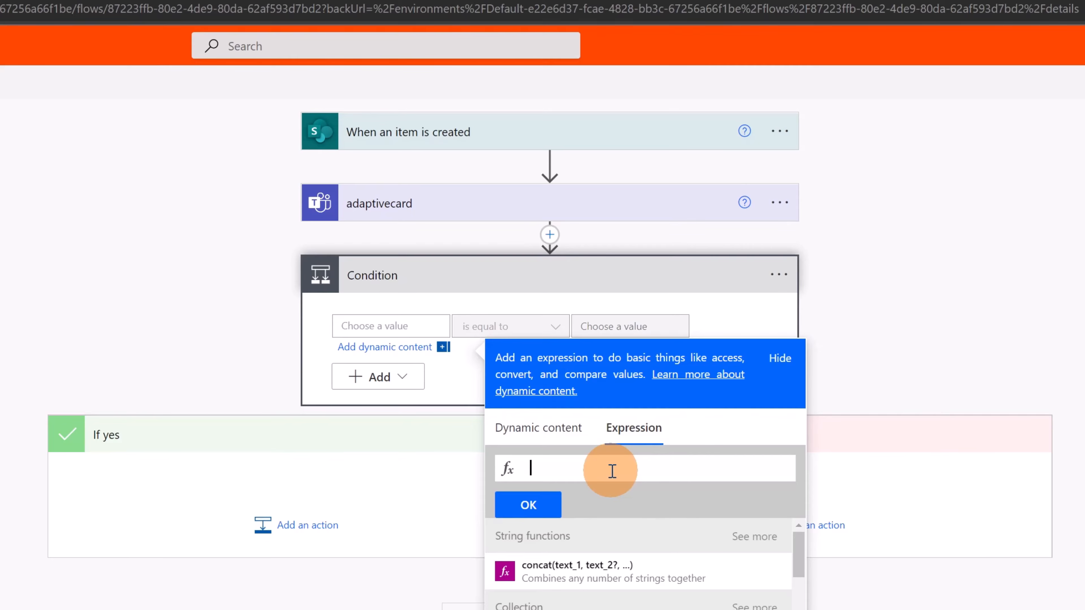
{"action": "type", "text": "body"}
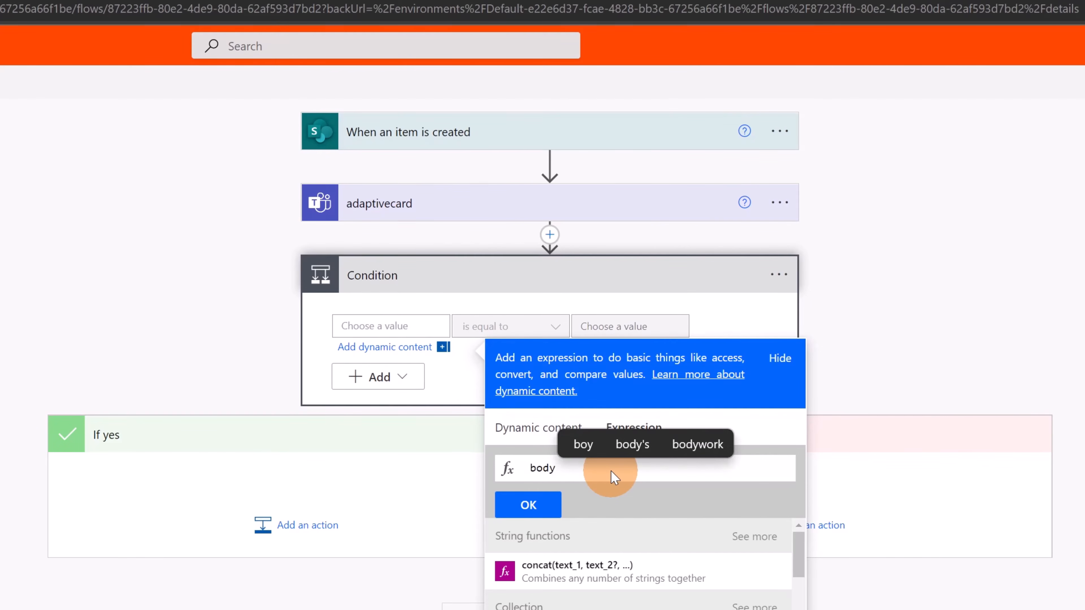
{"action": "type", "text": "()"}
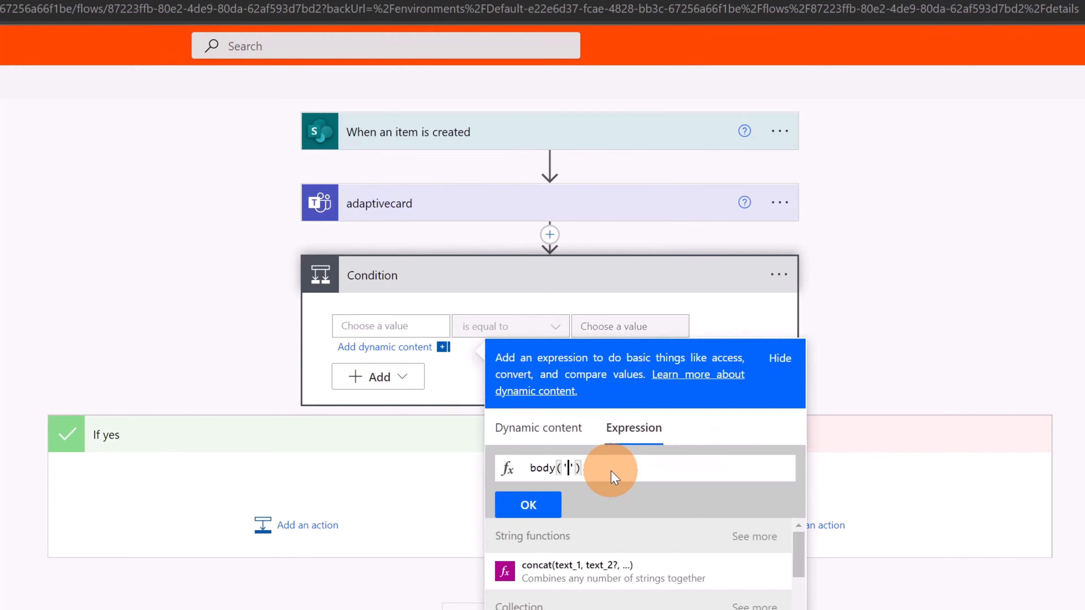
{"action": "type", "text": "'adaptivecard"}
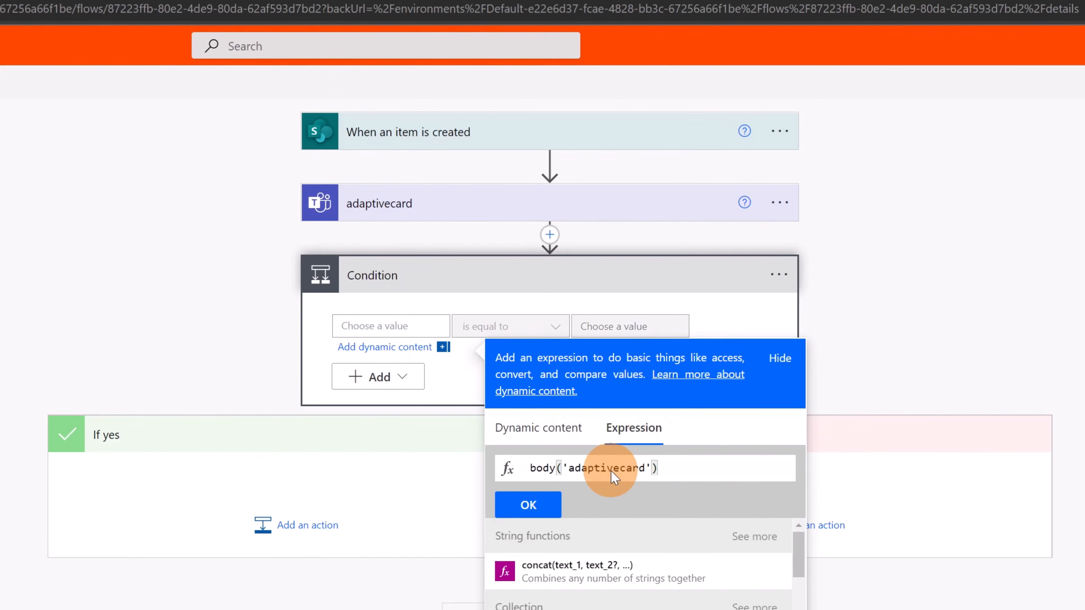
{"action": "type", "text": "?['submitActionId'"}
{"action": "key", "text": "ctrl+v"}
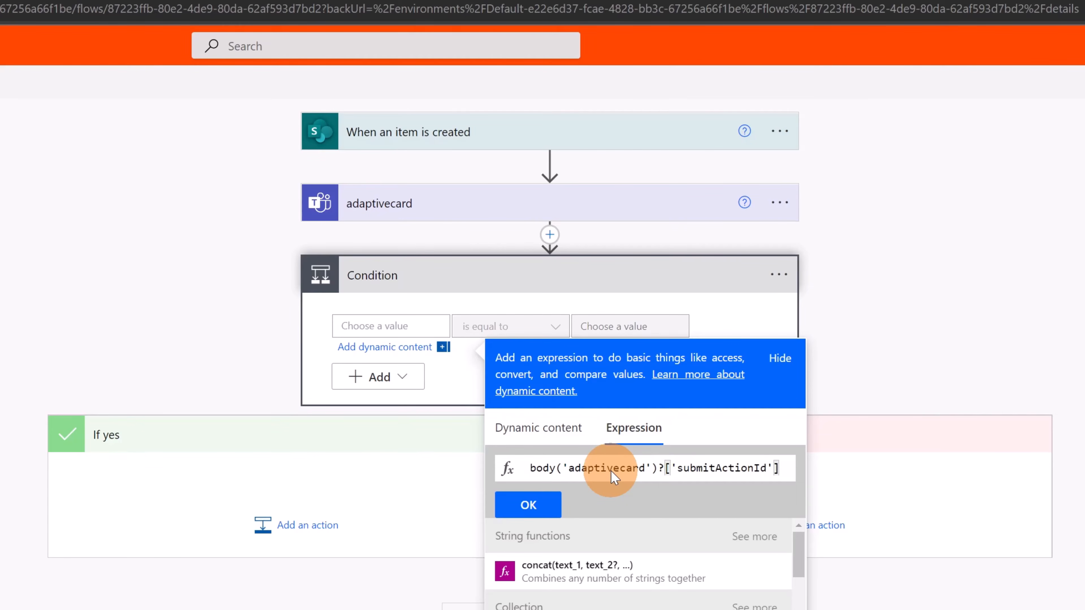
{"action": "left_click", "coordinate": [530, 506]}
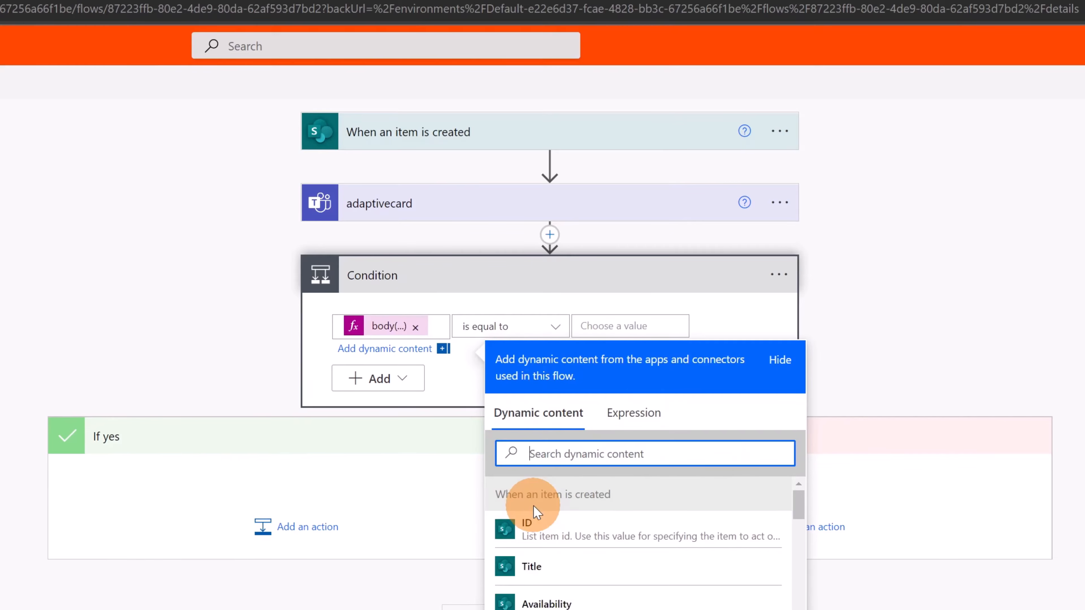
Set the condition's operator to "is not equal to" and its comparison value to _reject
{"action": "left_click", "coordinate": [537, 325]}
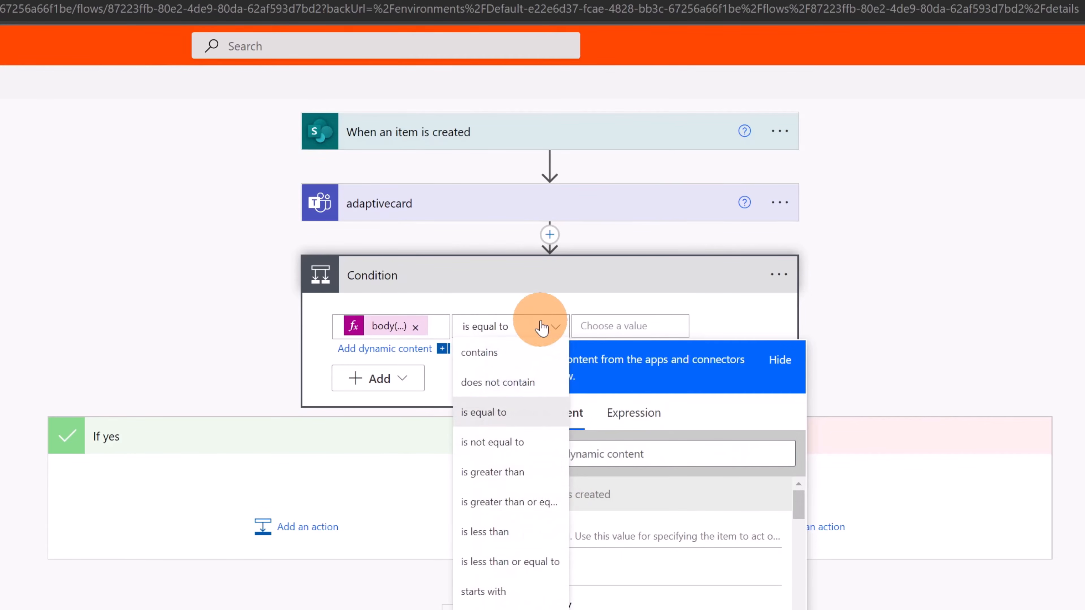
{"action": "left_click", "coordinate": [512, 454]}
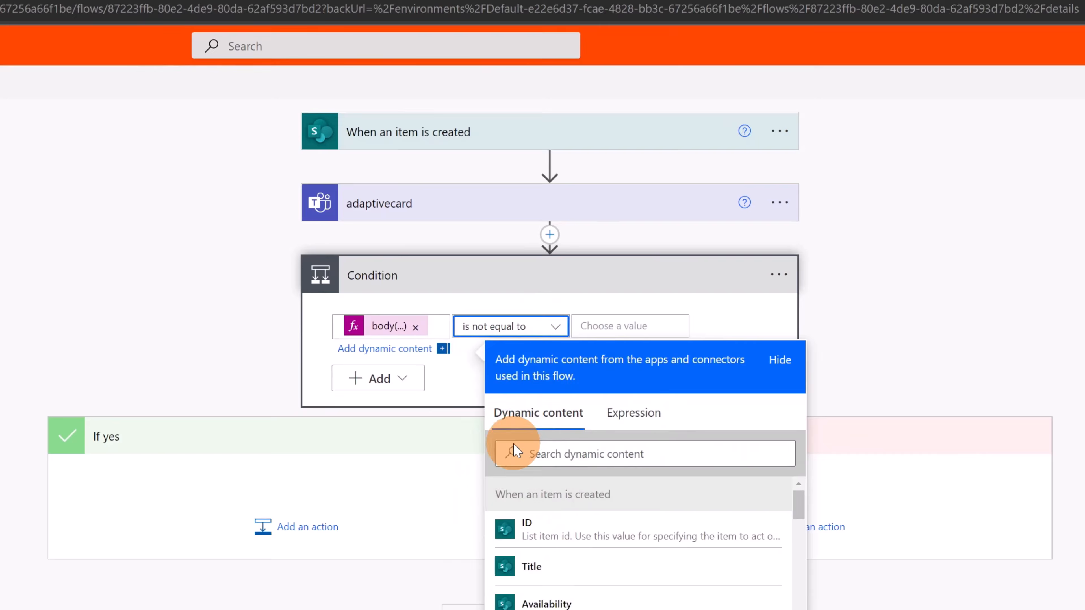
{"action": "left_click", "coordinate": [645, 328]}
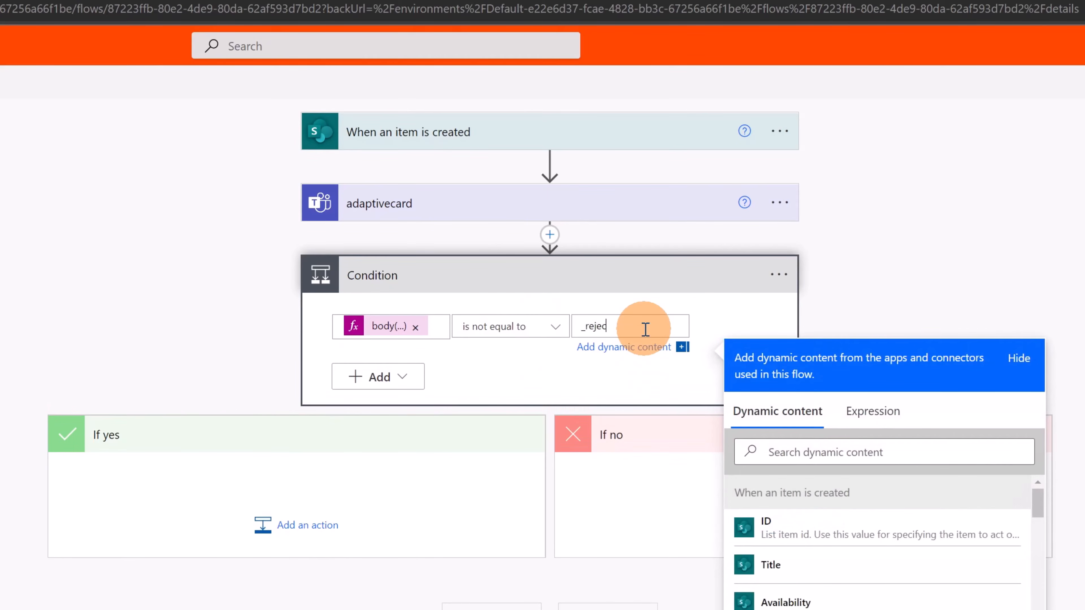
{"action": "left_click", "coordinate": [654, 306]}
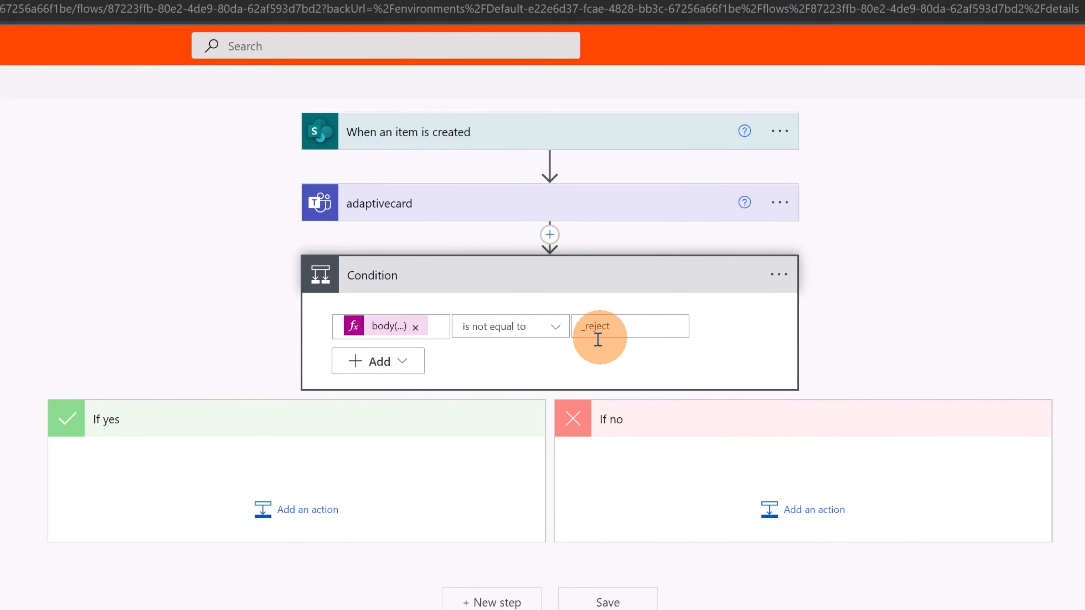
Add a SharePoint Update item action to the condition's If yes branch
{"action": "left_click", "coordinate": [298, 510]}
{"action": "scroll", "coordinate": [271, 419], "scroll_direction": "down", "scroll_amount": 5}
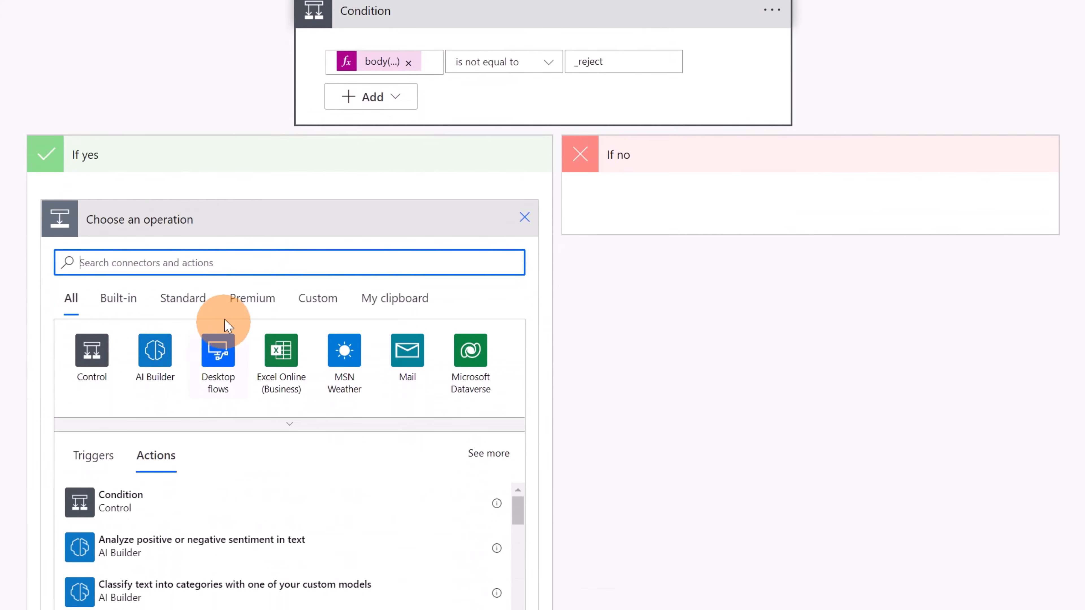
{"action": "type", "text": "sharepoint"}
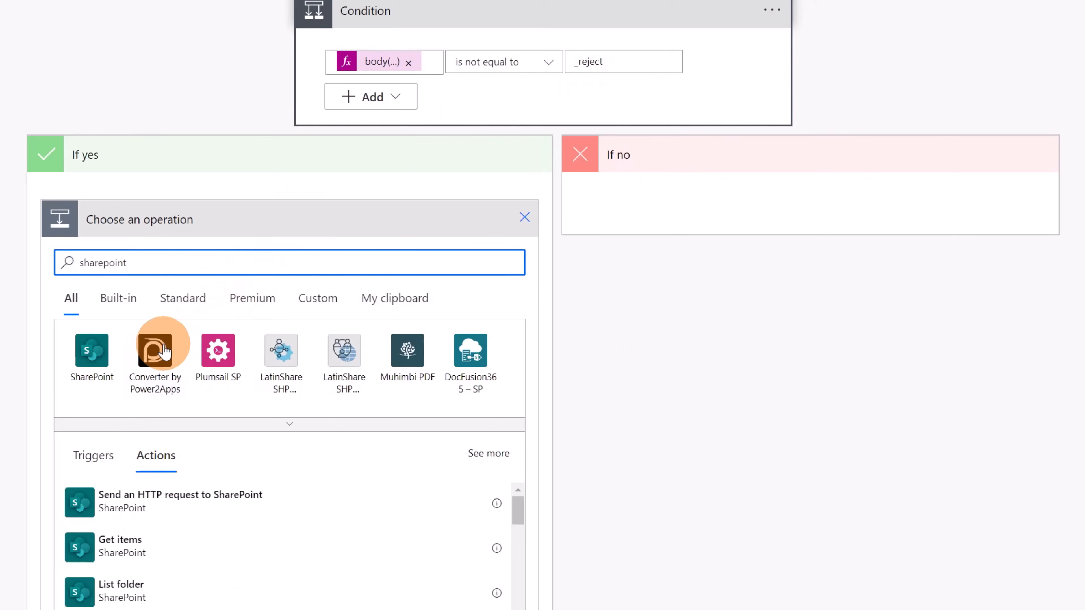
{"action": "left_click", "coordinate": [91, 359]}
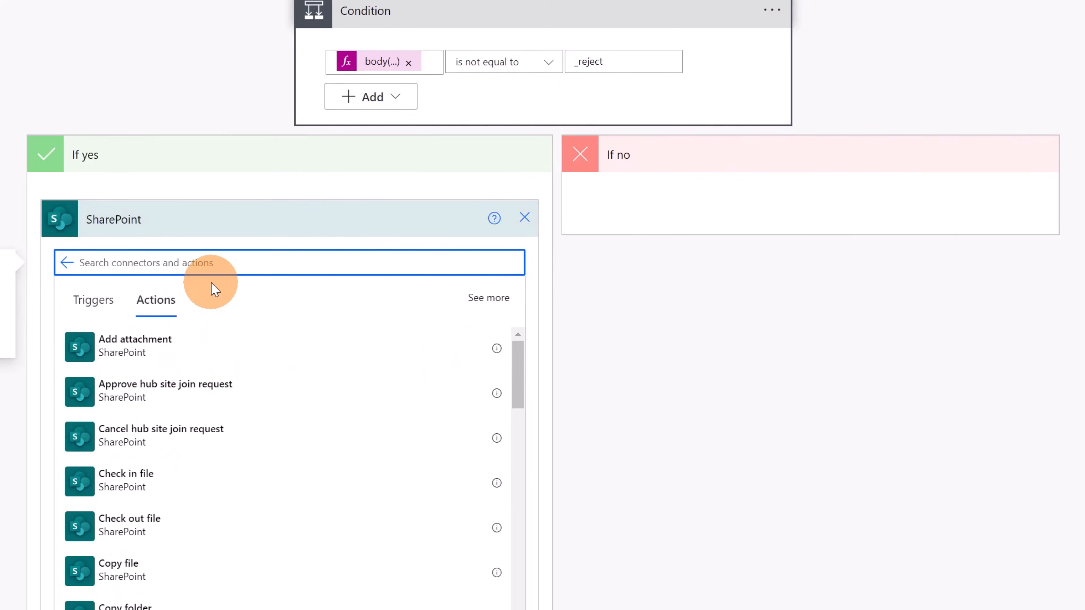
{"action": "type", "text": "update"}
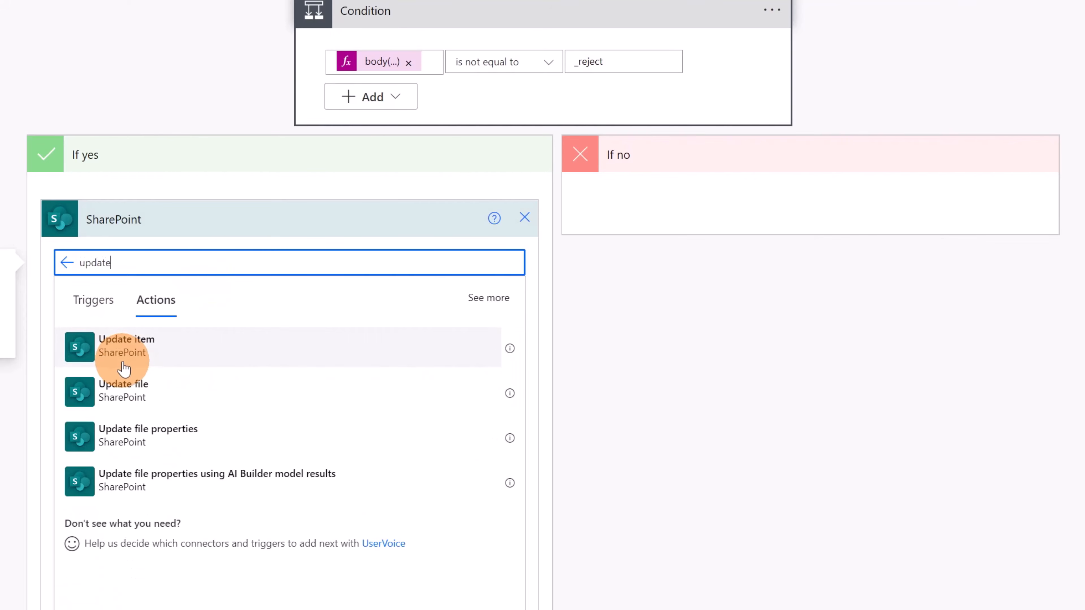
{"action": "left_click", "coordinate": [122, 366]}
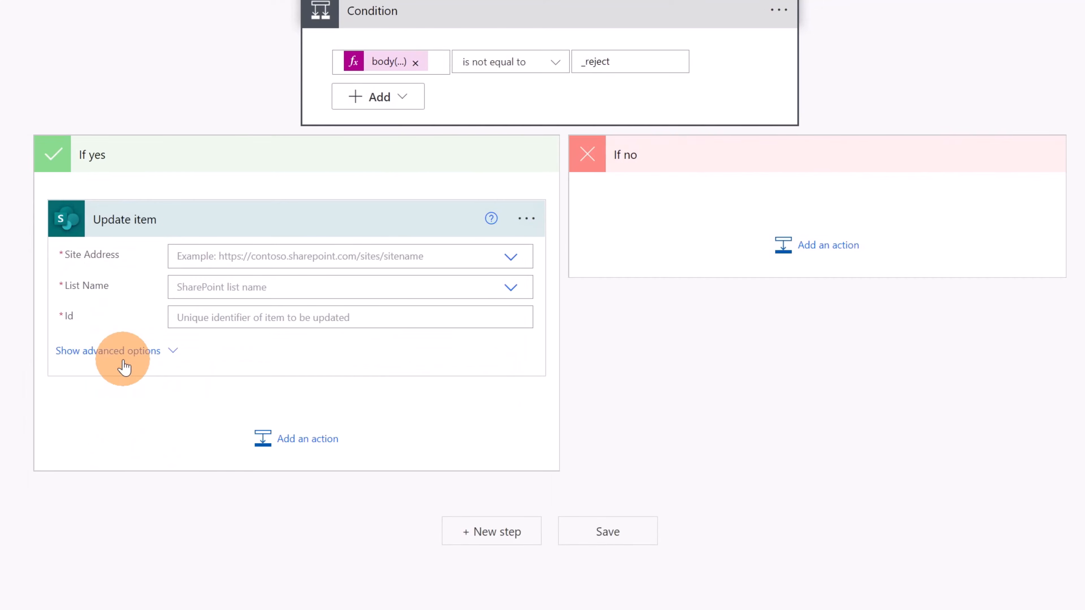
{"action": "left_click", "coordinate": [503, 262]}
{"action": "left_click", "coordinate": [511, 259]}
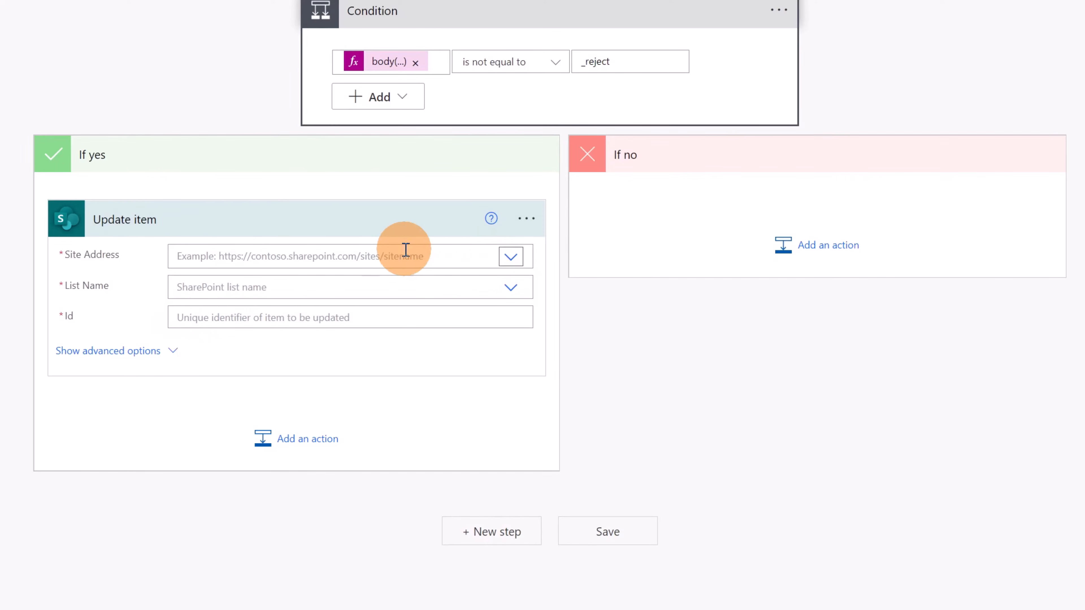
{"action": "left_click", "coordinate": [507, 257]}
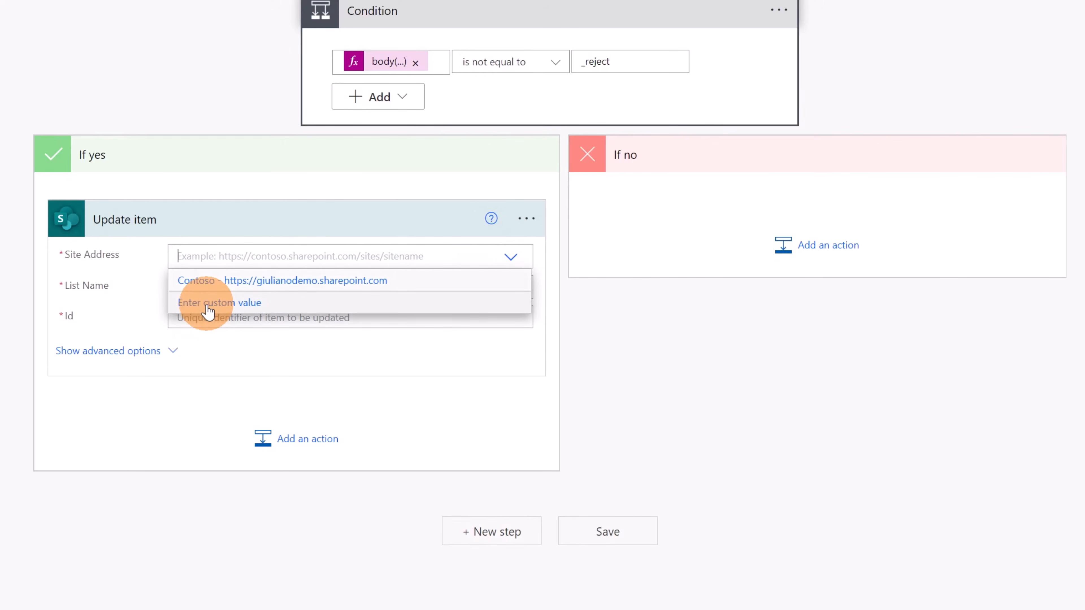
{"action": "left_click", "coordinate": [208, 304]}
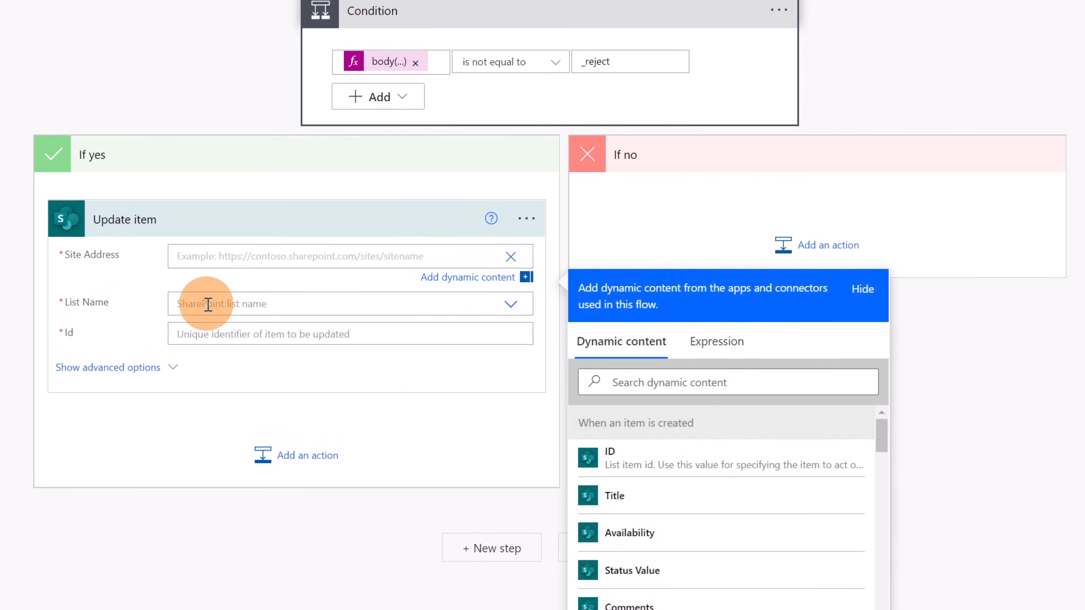
{"action": "left_click", "coordinate": [289, 258]}
{"action": "key", "text": "super+v"}
{"action": "scroll", "coordinate": [342, 363], "scroll_direction": "down", "scroll_amount": 3}
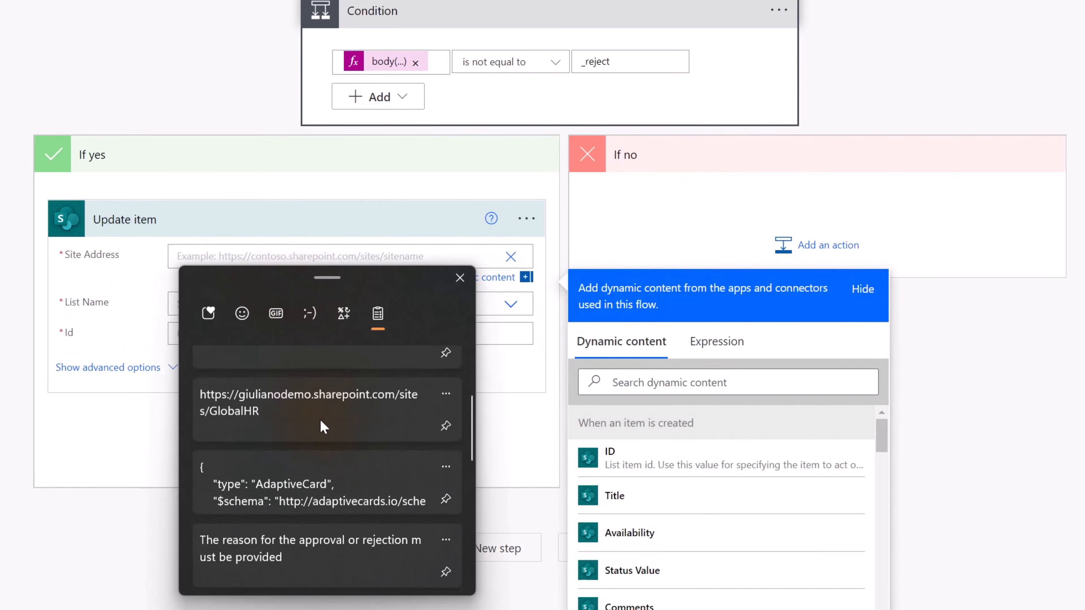
{"action": "left_click", "coordinate": [310, 399]}
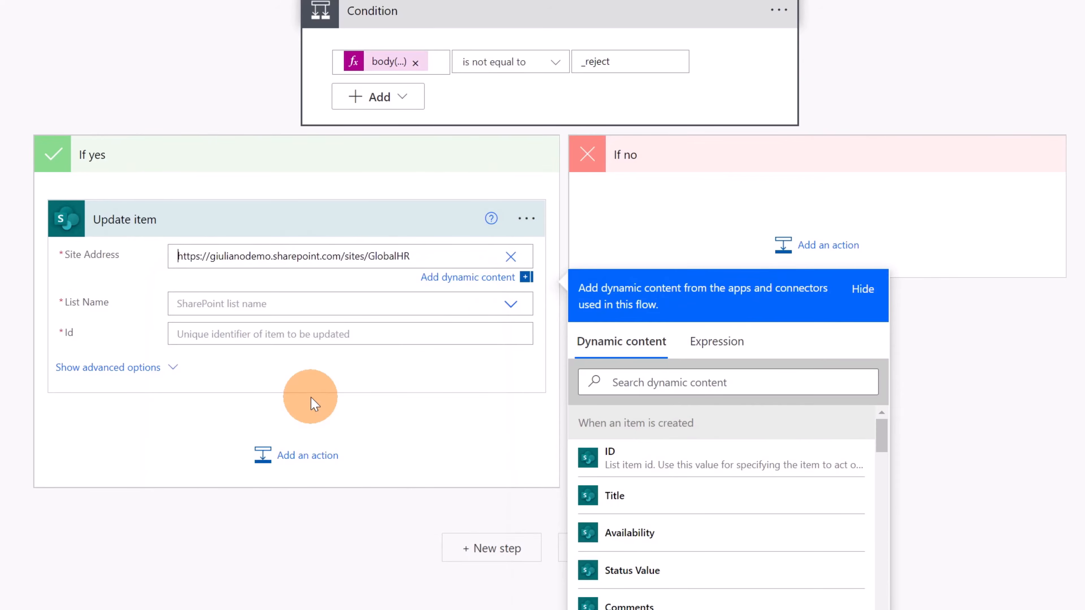
{"action": "left_click", "coordinate": [508, 305]}
{"action": "left_click", "coordinate": [299, 311]}
Fill the Update item action's Id and Title with the trigger's ID and Title dynamic values
{"action": "left_click", "coordinate": [299, 316]}
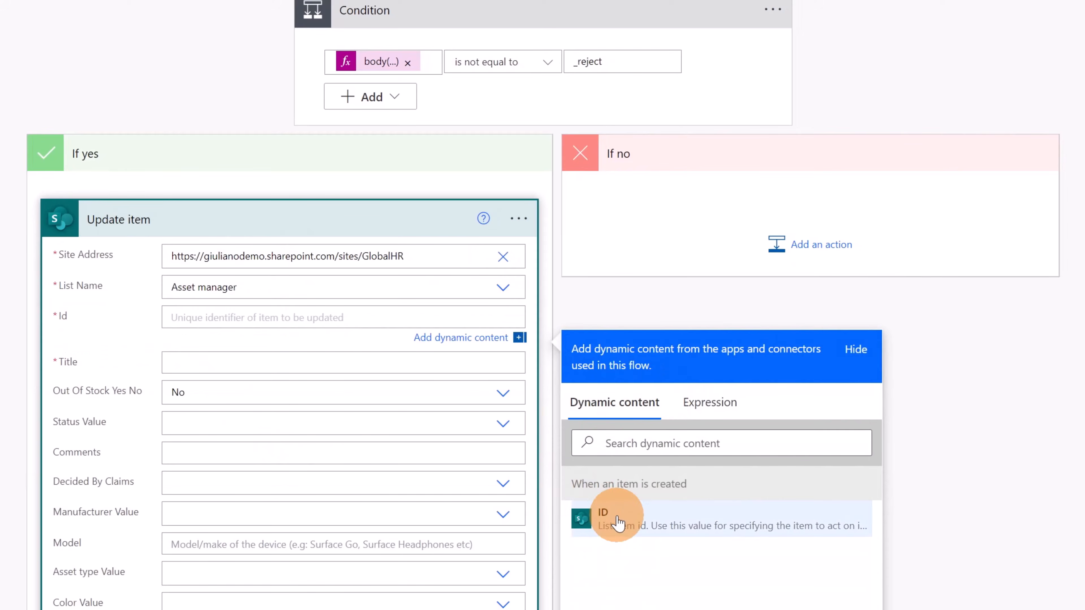
{"action": "left_click", "coordinate": [603, 517]}
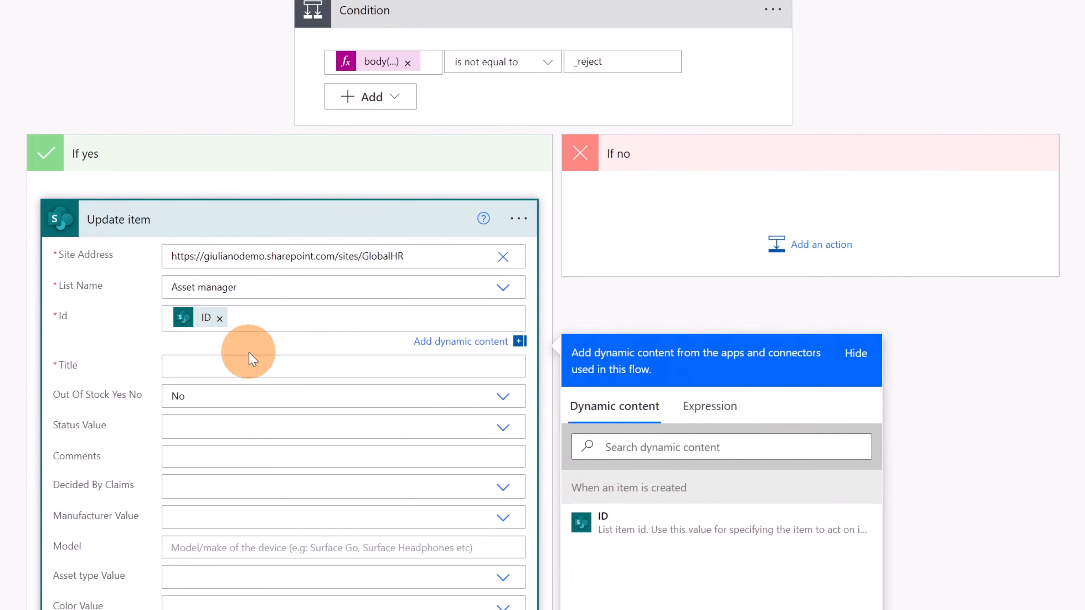
{"action": "left_click", "coordinate": [256, 365]}
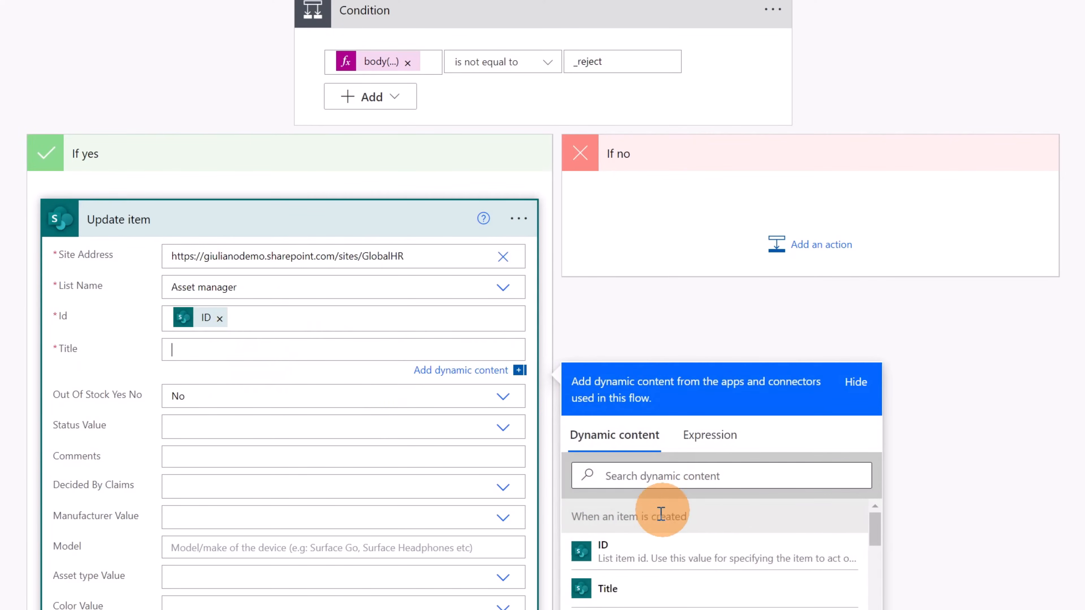
{"action": "left_click", "coordinate": [628, 587]}
Set the Update item action's Status Value to Approved
{"action": "scroll", "coordinate": [405, 431], "scroll_direction": "down", "scroll_amount": 5}
{"action": "scroll", "coordinate": [401, 440], "scroll_direction": "down", "scroll_amount": 3}
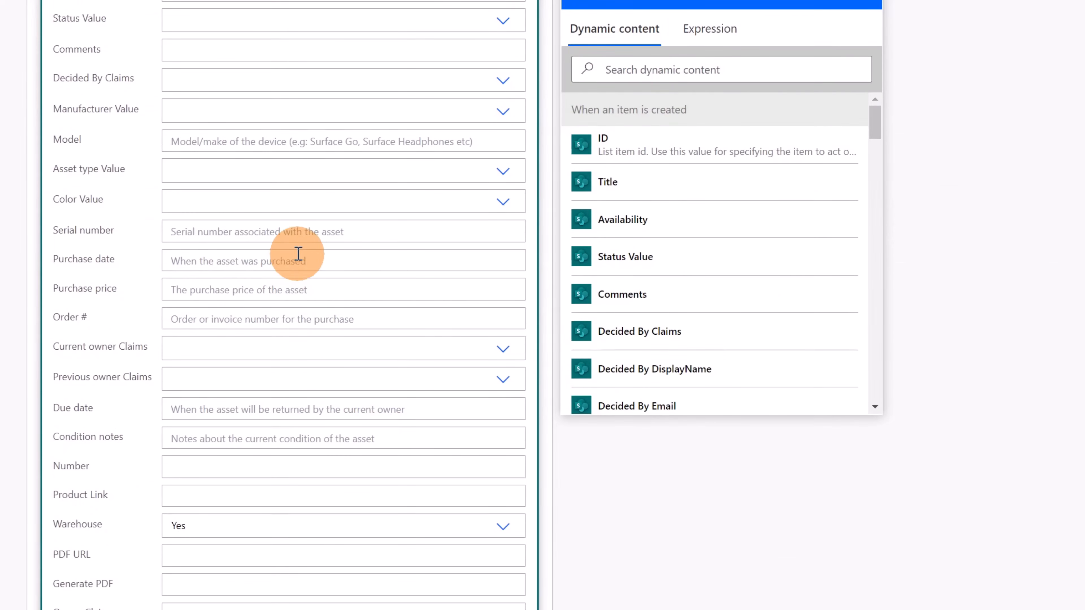
{"action": "scroll", "coordinate": [297, 252], "scroll_direction": "up", "scroll_amount": 4}
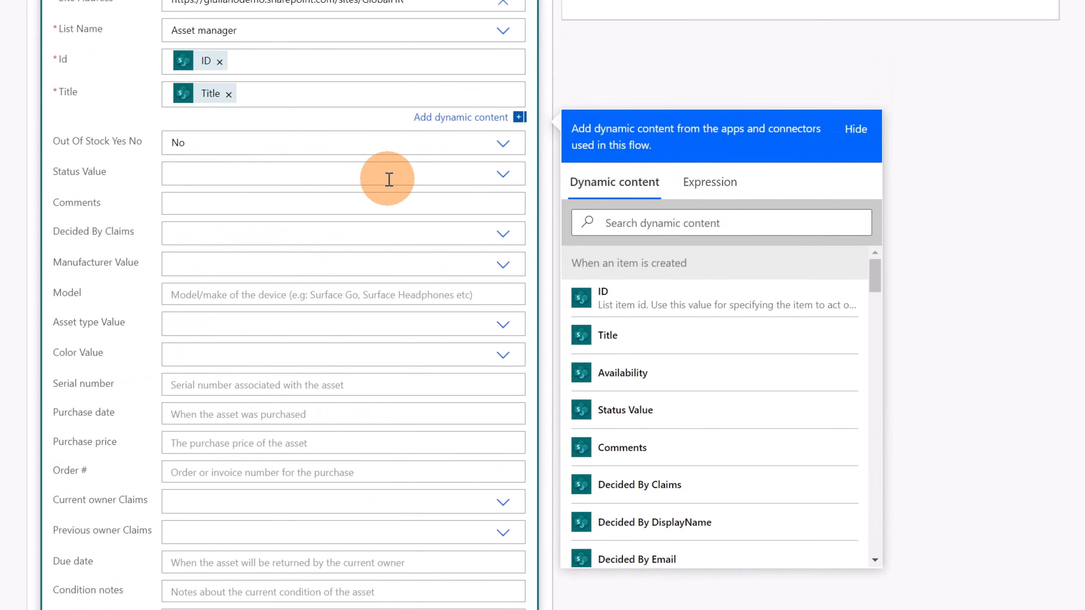
{"action": "left_click", "coordinate": [495, 174]}
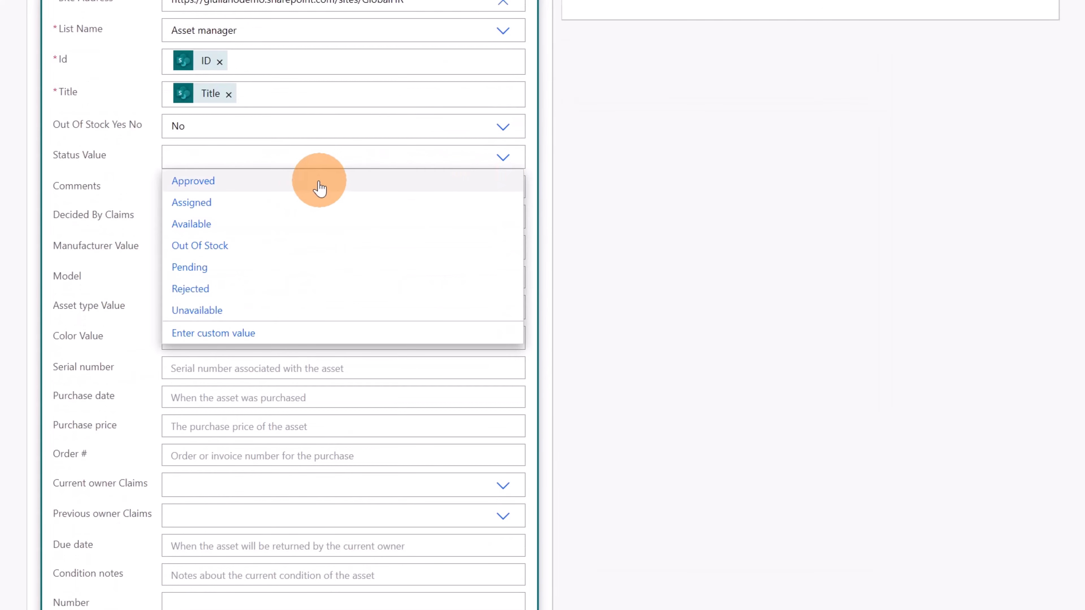
{"action": "left_click", "coordinate": [210, 182]}
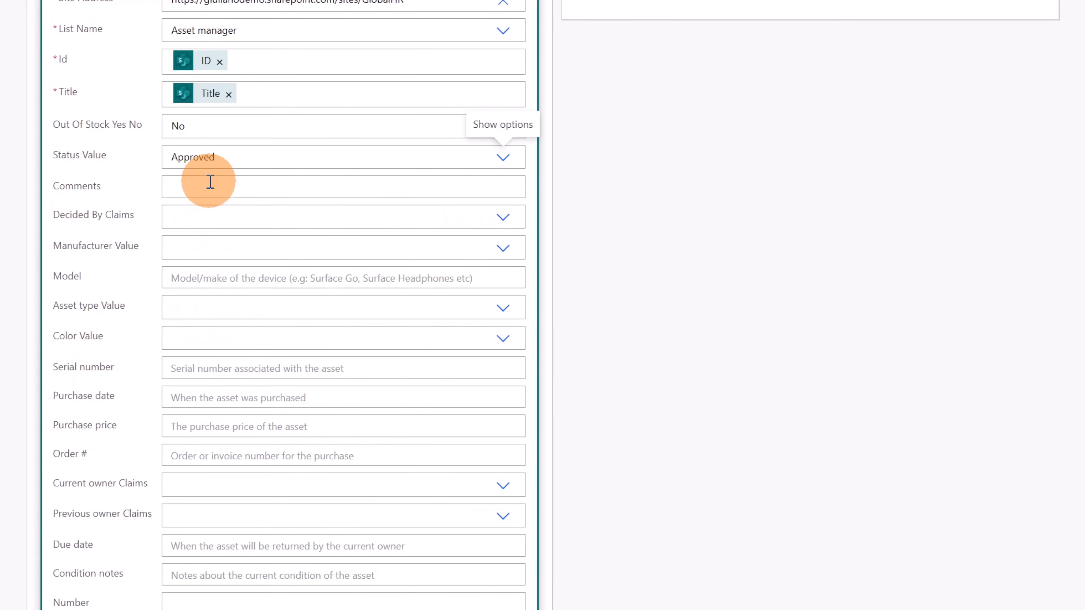
Set the Update item action's Comments to the expression body('adaptivecard')?['data']?['_comments']
{"action": "left_click", "coordinate": [391, 188]}
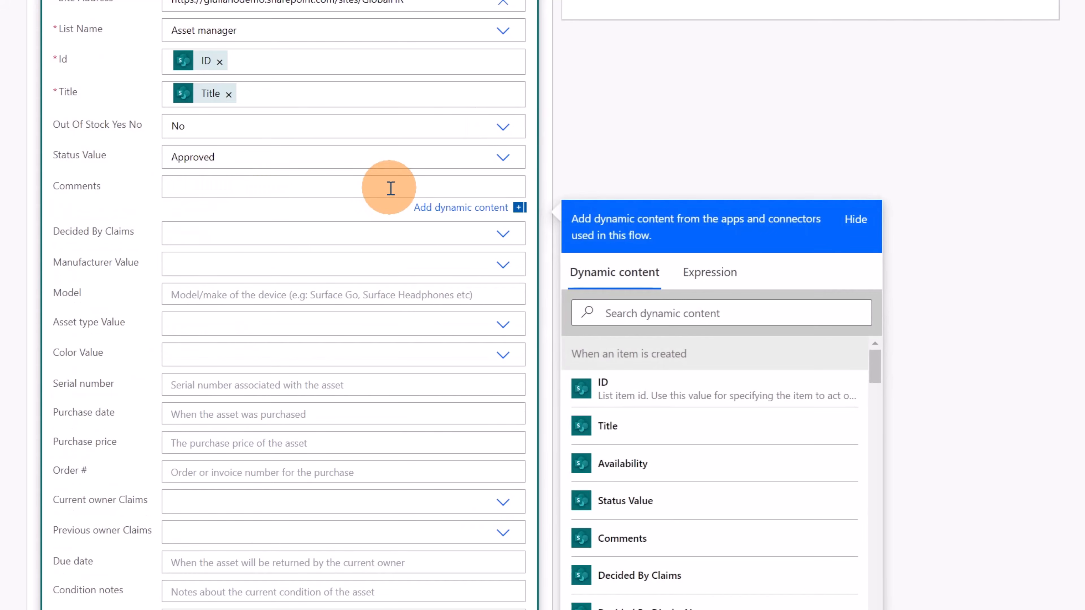
{"action": "left_click", "coordinate": [726, 272]}
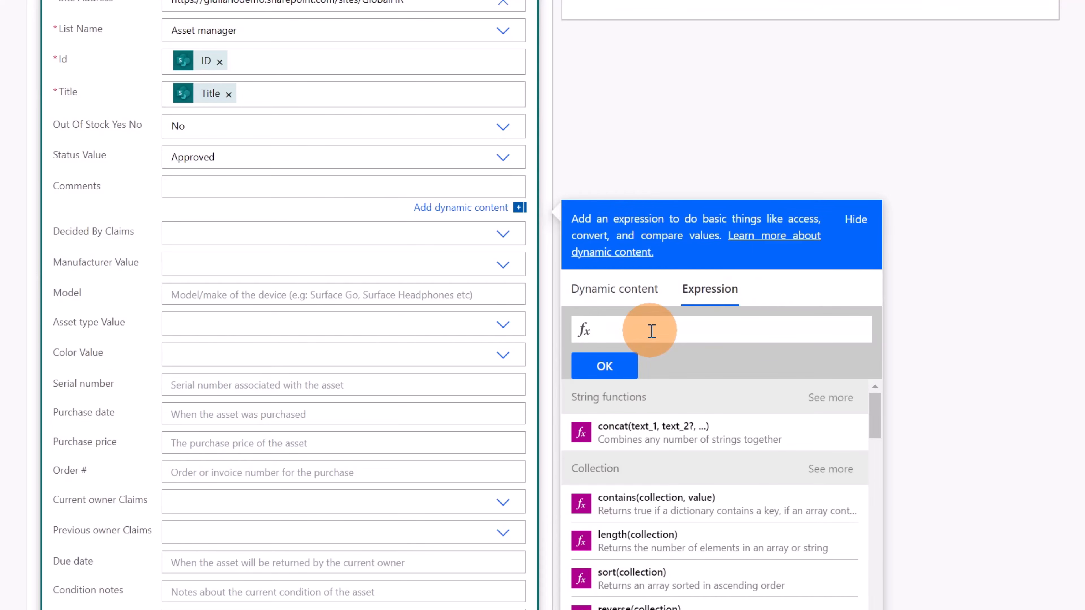
{"action": "type", "text": "body"}
{"action": "type", "text": "('a"}
{"action": "type", "text": "daptivecards"}
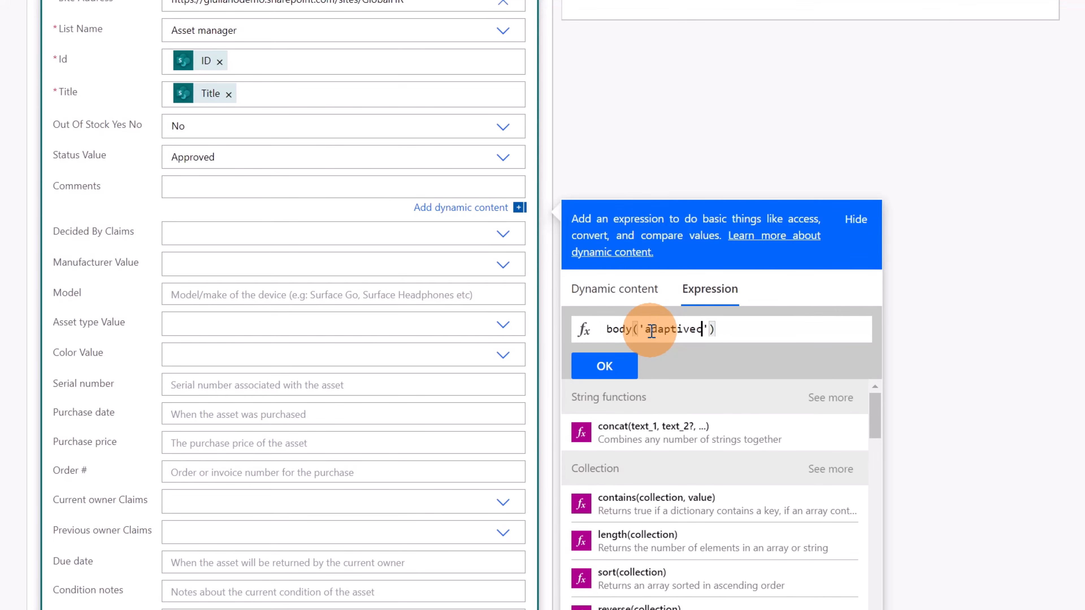
{"action": "key", "text": "BackSpace"}
{"action": "type", "text": "?['data"}
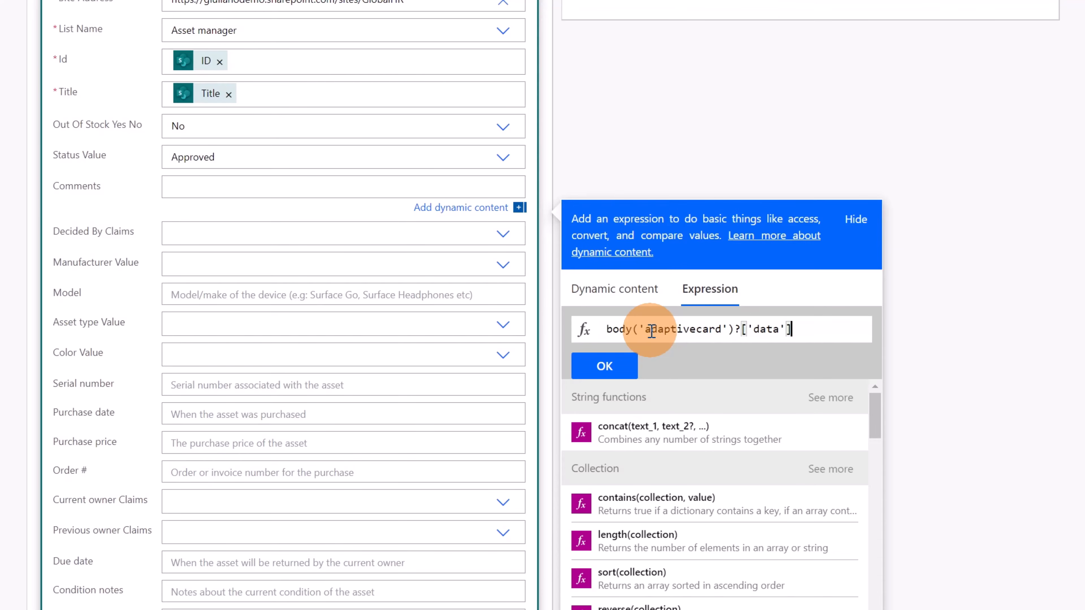
{"action": "type", "text": "']?"}
{"action": "type", "text": "_comm"}
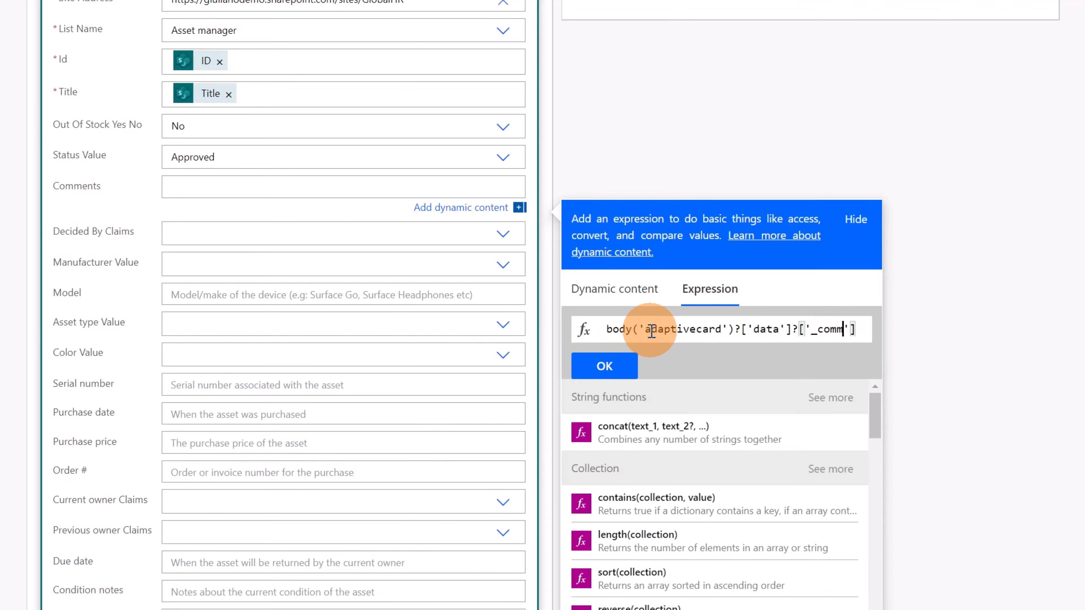
{"action": "type", "text": "ets"}
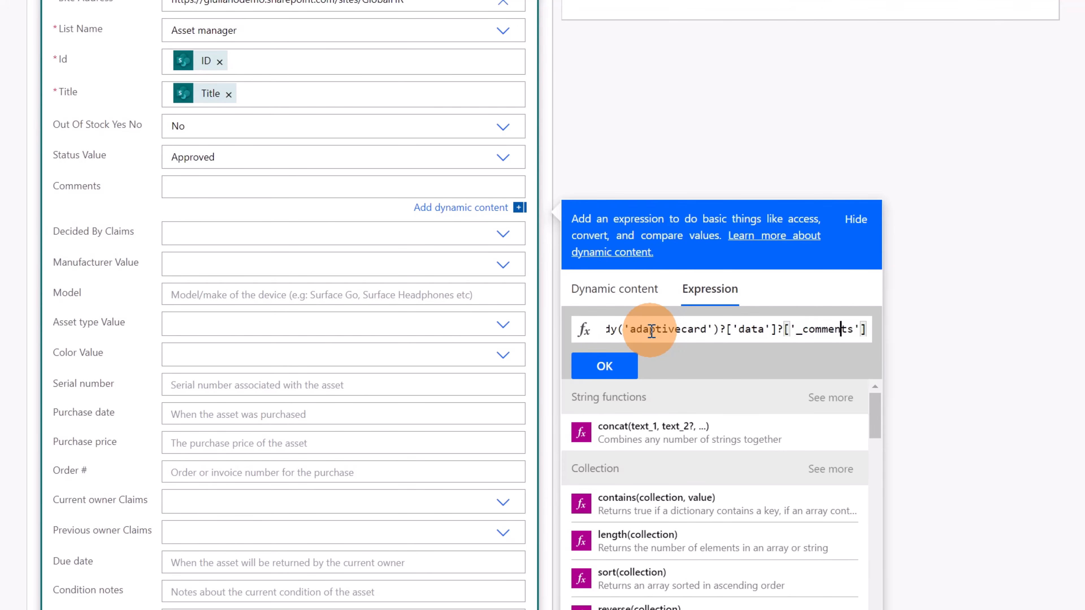
{"action": "left_click", "coordinate": [617, 367]}
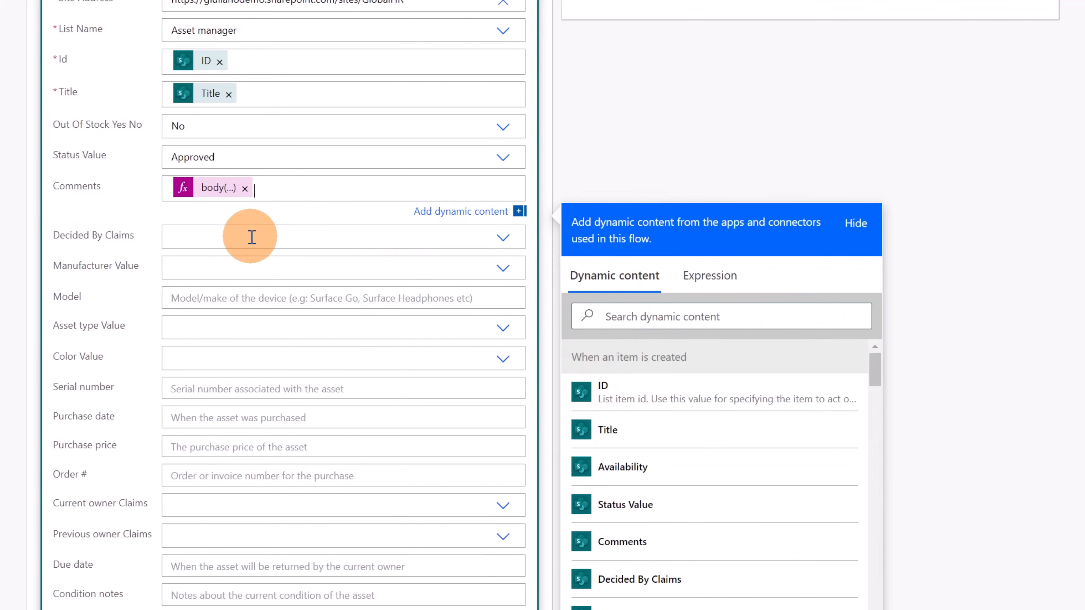
Switch the Decided By Claims field to custom value entry and save the flow
{"action": "left_click", "coordinate": [377, 239]}
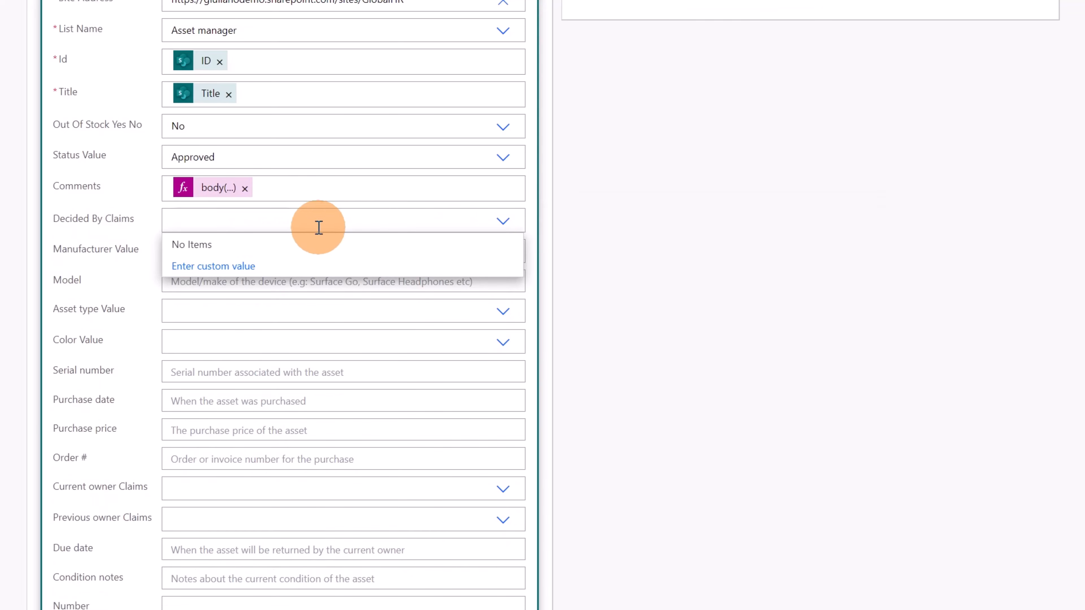
{"action": "left_click", "coordinate": [219, 269]}
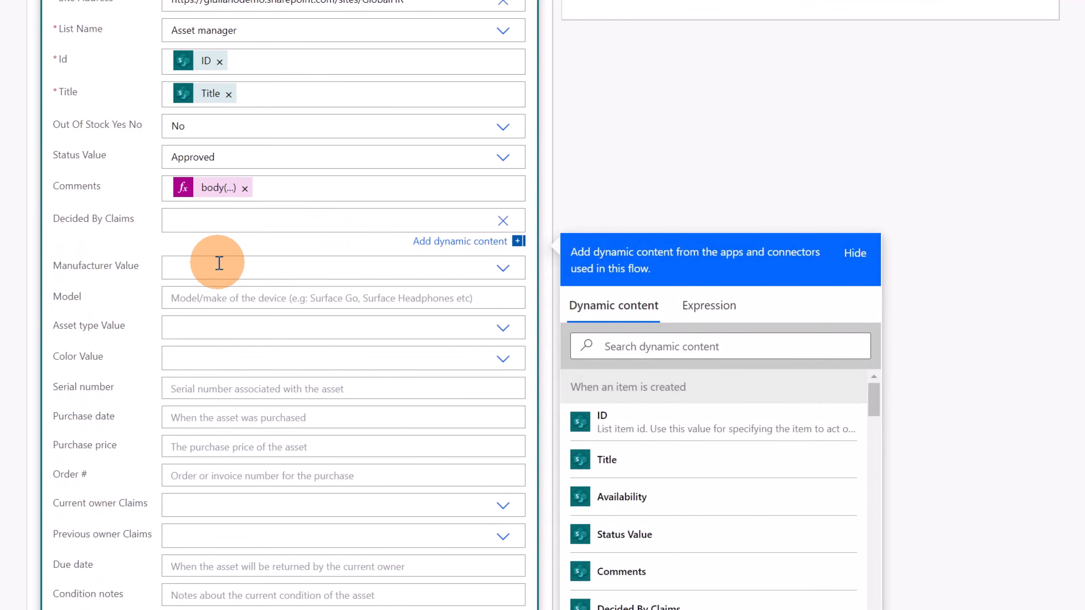
{"action": "scroll", "coordinate": [704, 393], "scroll_direction": "down", "scroll_amount": 20}
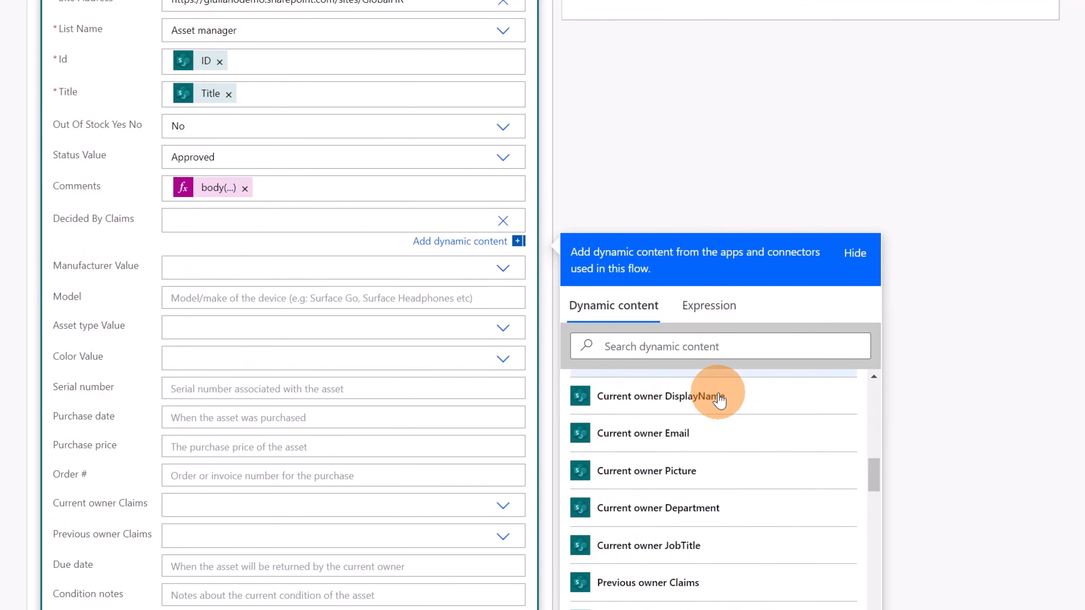
{"action": "scroll", "coordinate": [729, 410], "scroll_direction": "down", "scroll_amount": 15}
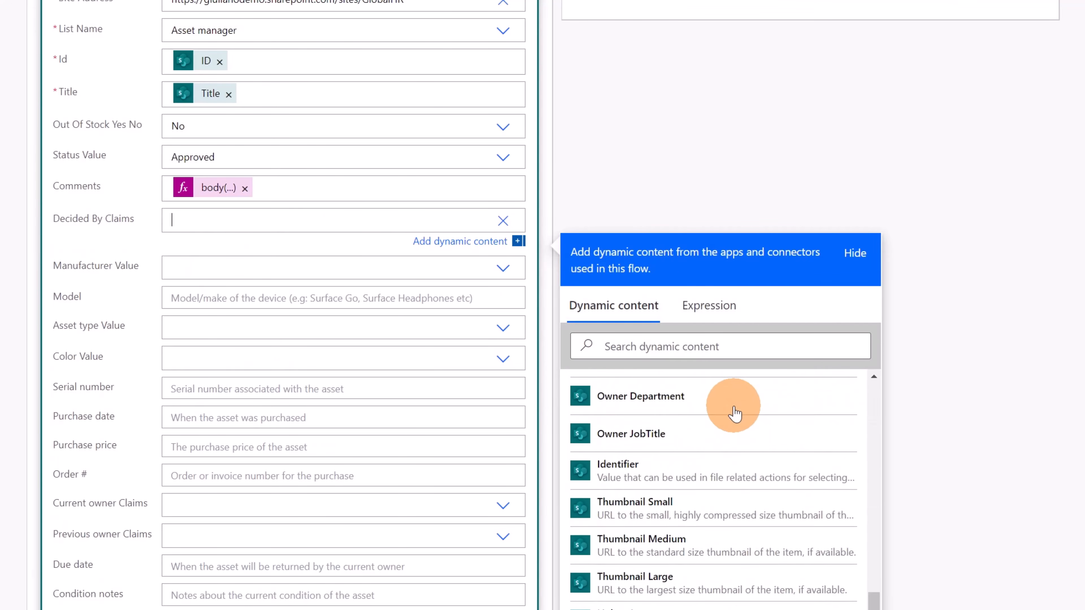
{"action": "scroll", "coordinate": [722, 406], "scroll_direction": "up", "scroll_amount": 5}
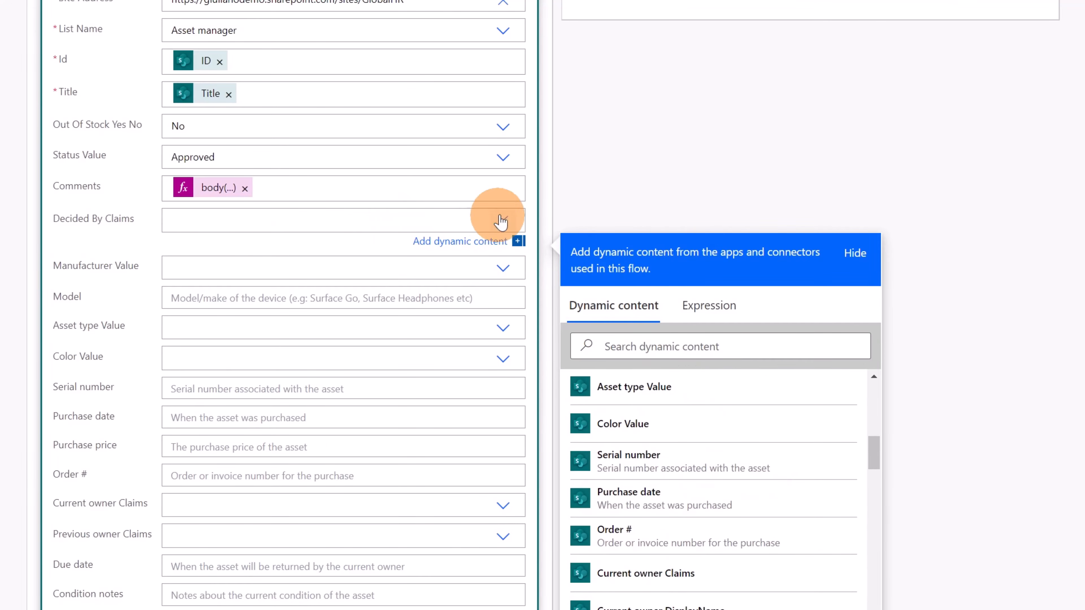
{"action": "left_click", "coordinate": [547, 212]}
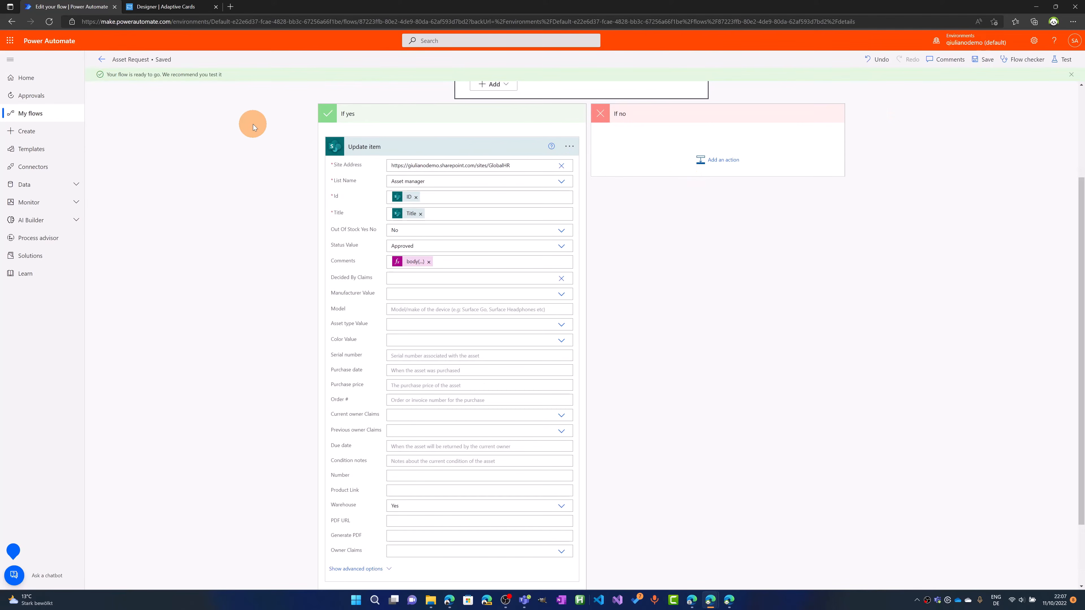
Open the flow's previous run and examine the responder object and its email entry in the adaptivecard output body
{"action": "left_click", "coordinate": [102, 59]}
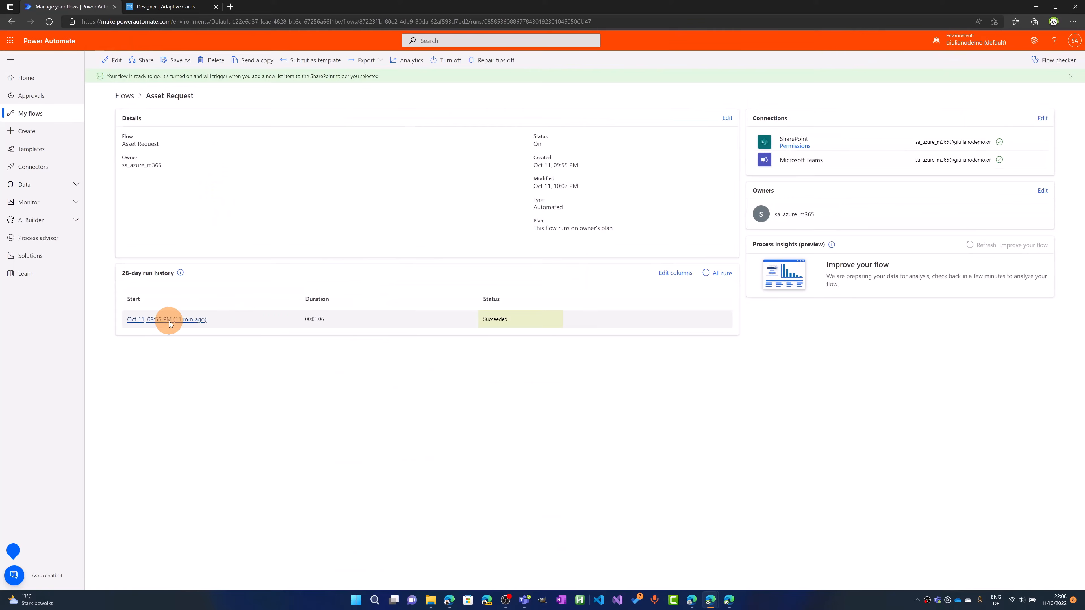
{"action": "left_click", "coordinate": [170, 320]}
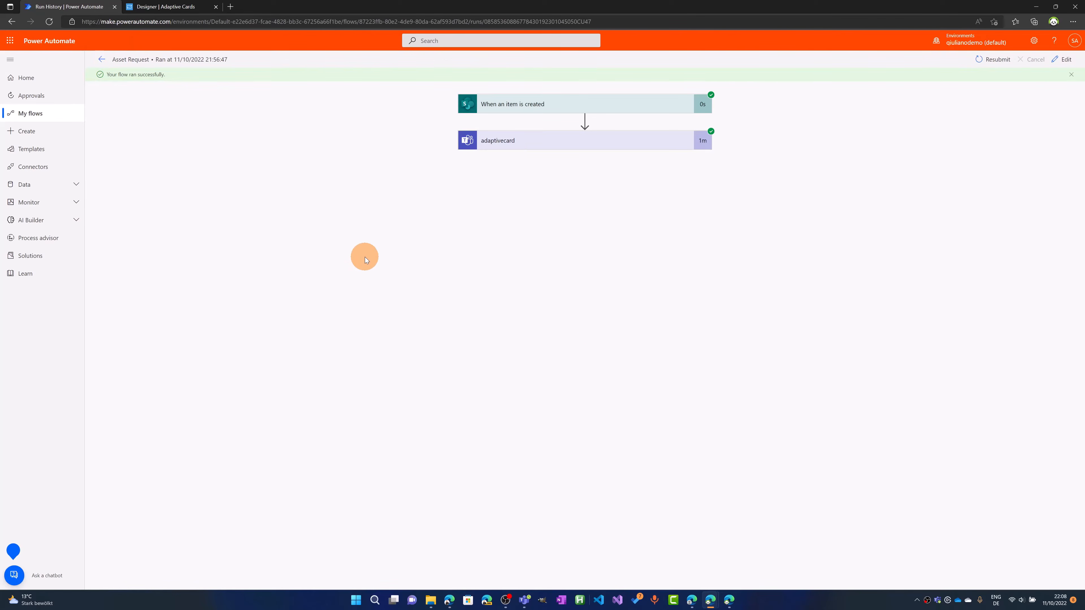
{"action": "left_click", "coordinate": [507, 207]}
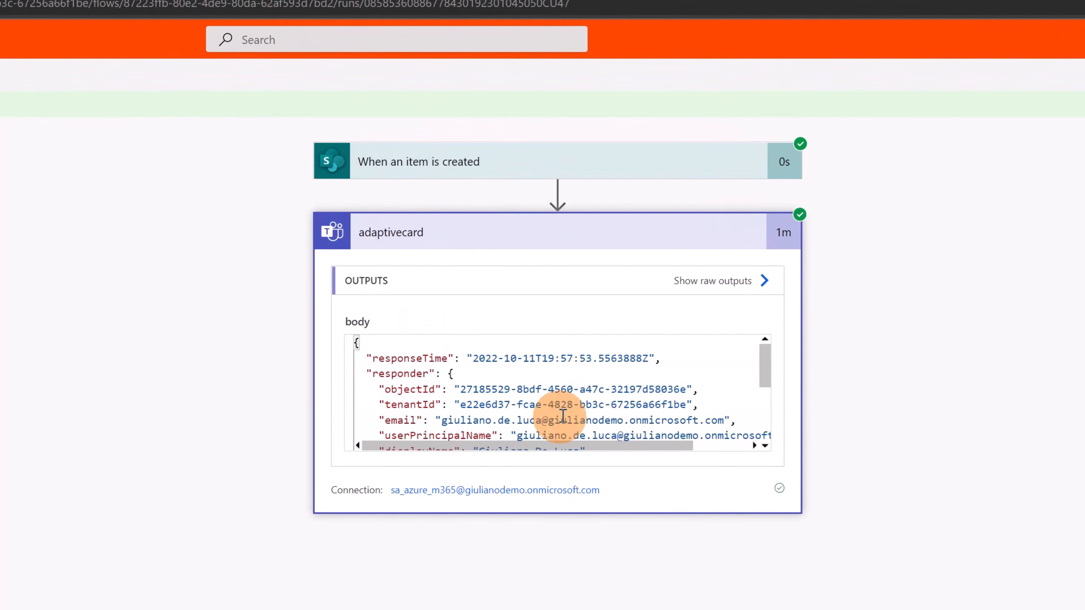
{"action": "left_click_drag", "start_coordinate": [764, 374], "coordinate": [764, 389]}
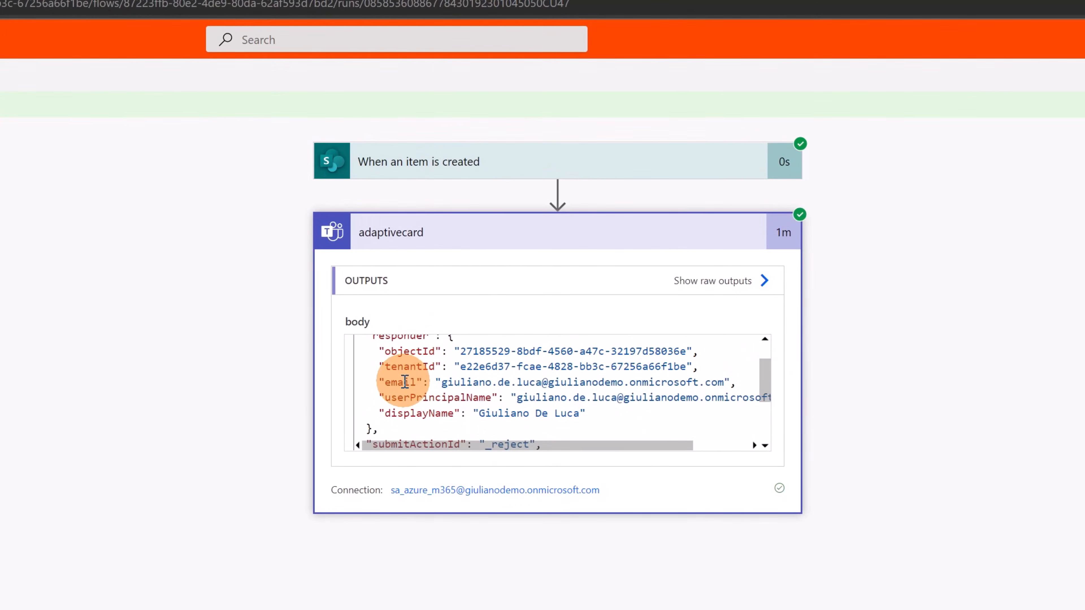
{"action": "scroll", "coordinate": [405, 381], "scroll_direction": "up", "scroll_amount": 1}
{"action": "double_click", "coordinate": [399, 373]}
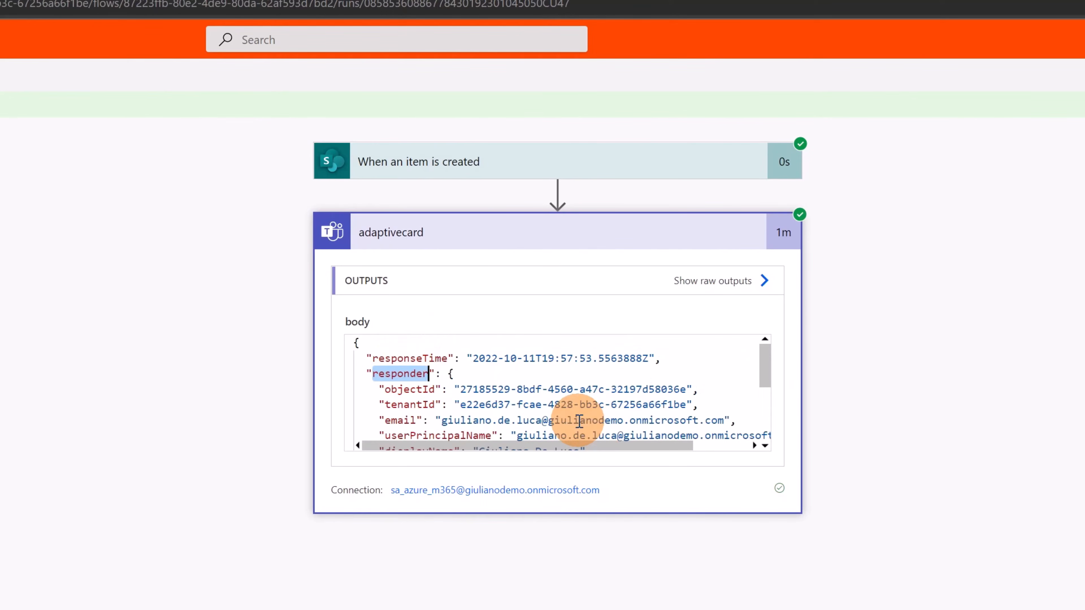
Examine the responder's userPrincipalName key and the remaining entries in the adaptivecard output body
{"action": "scroll", "coordinate": [579, 421], "scroll_direction": "down", "scroll_amount": 2}
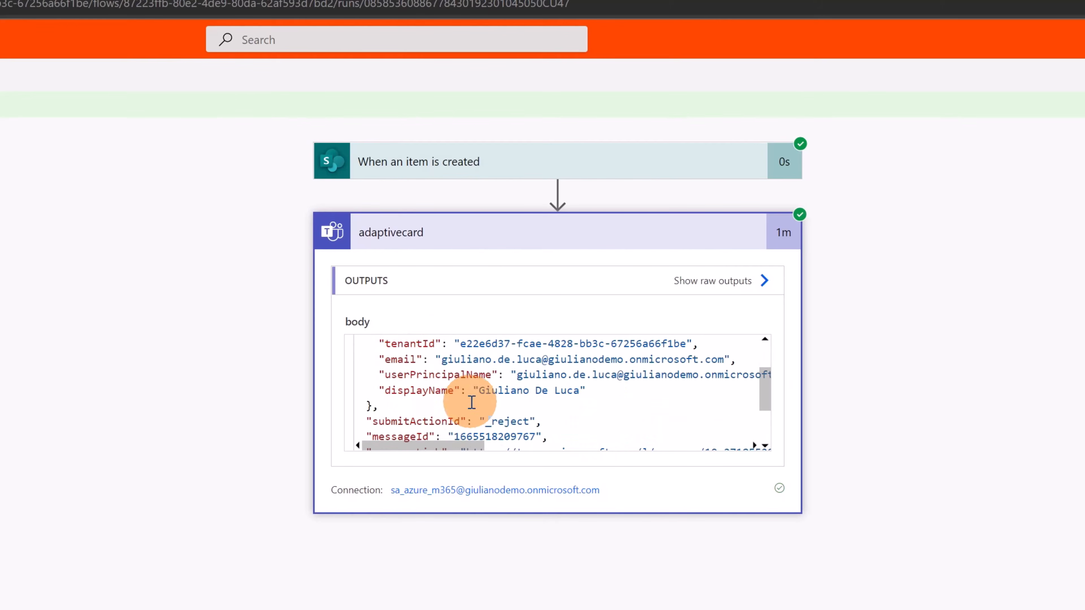
{"action": "double_click", "coordinate": [413, 376]}
{"action": "key", "text": "ctrl+c"}
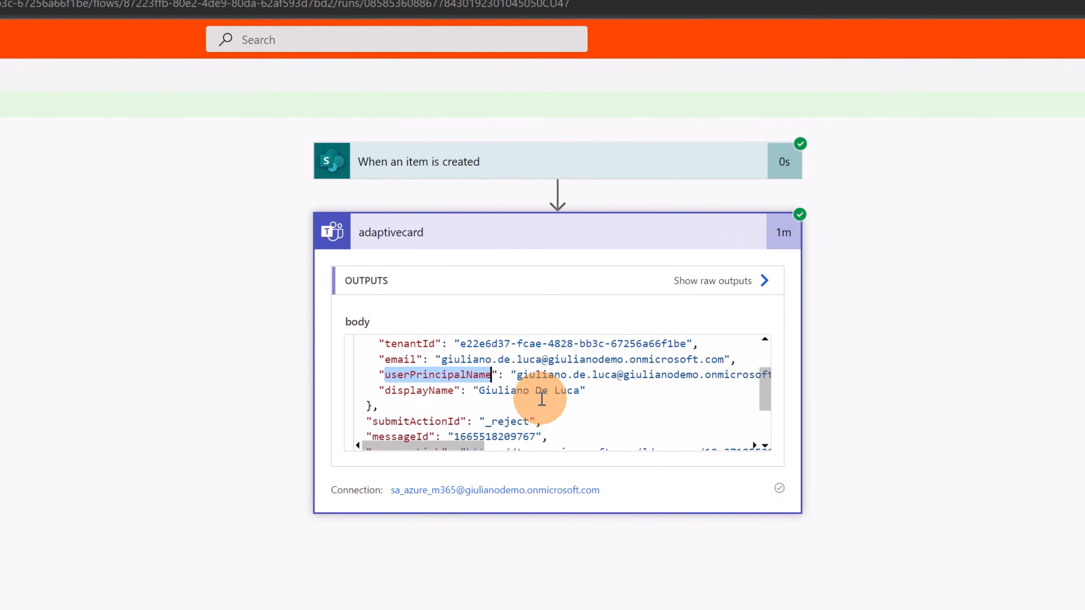
{"action": "scroll", "coordinate": [541, 399], "scroll_direction": "up", "scroll_amount": 2}
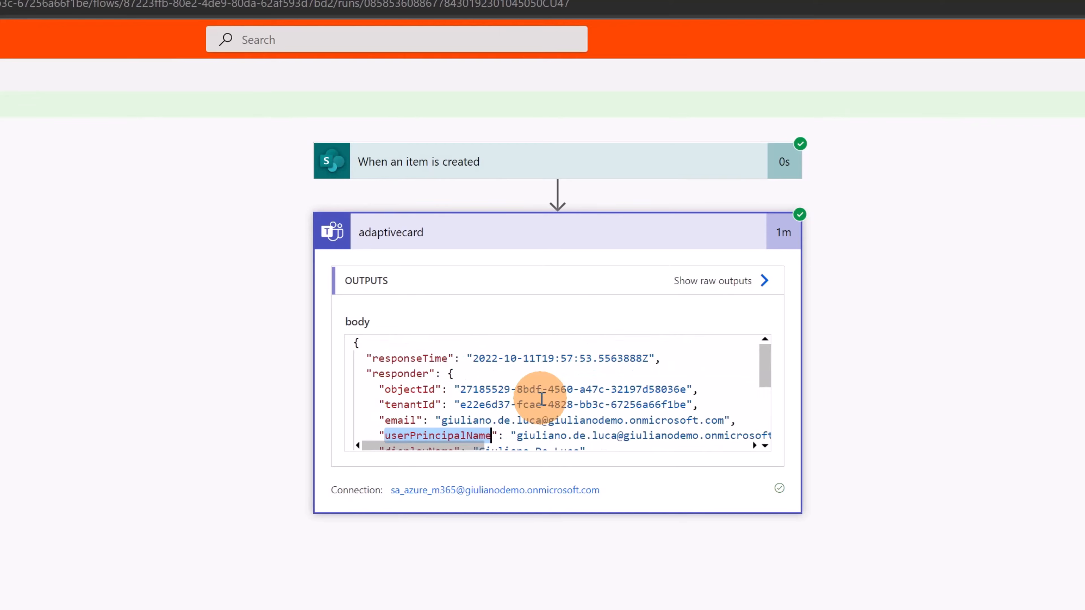
{"action": "scroll", "coordinate": [423, 363], "scroll_direction": "down", "scroll_amount": 4}
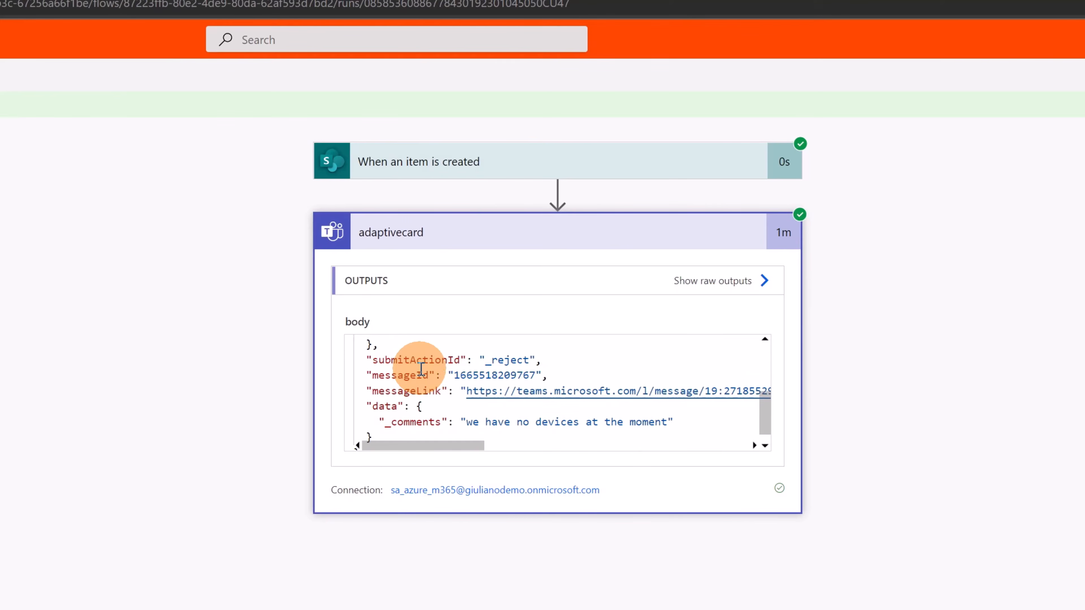
{"action": "scroll", "coordinate": [420, 369], "scroll_direction": "up", "scroll_amount": 4}
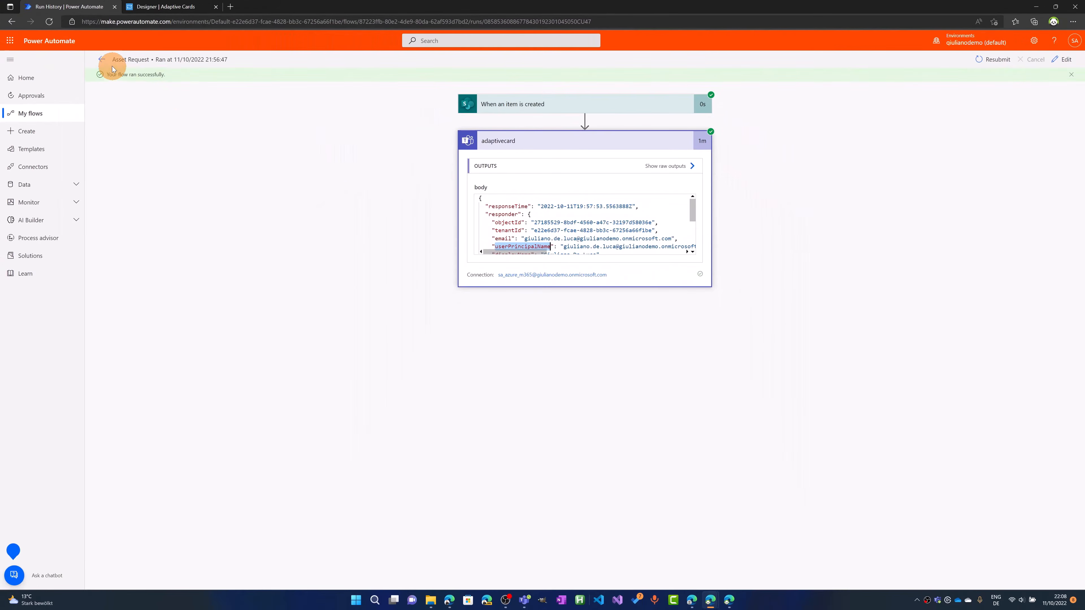
Return to editing the flow and switch Decided By Claims in the If yes branch's Update item action to custom value entry
{"action": "left_click", "coordinate": [1059, 59]}
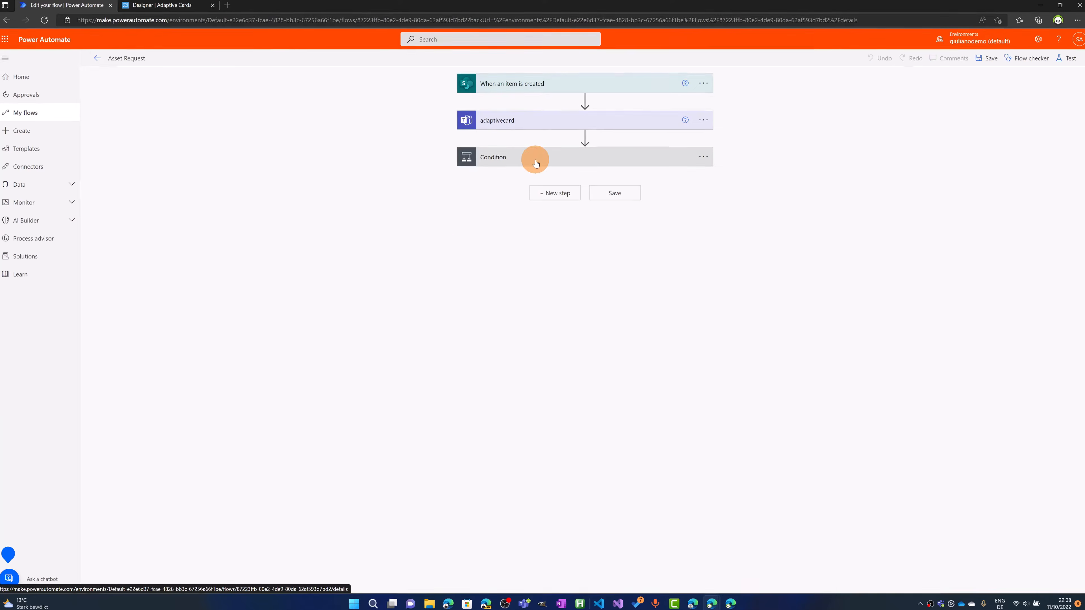
{"action": "left_click", "coordinate": [535, 160]}
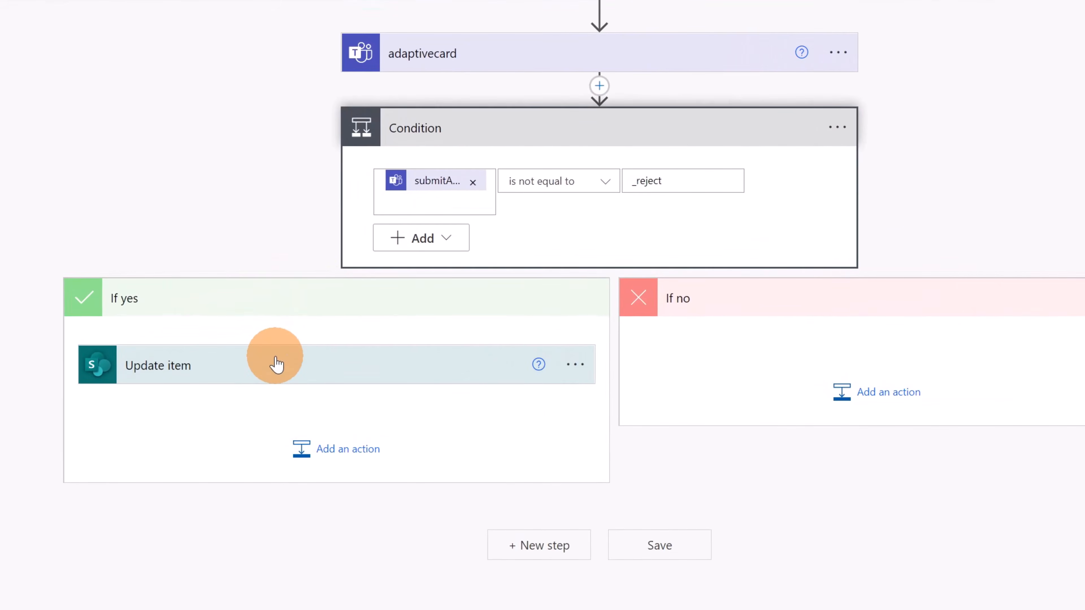
{"action": "left_click", "coordinate": [422, 275]}
{"action": "scroll", "coordinate": [406, 281], "scroll_direction": "down", "scroll_amount": 3}
{"action": "scroll", "coordinate": [233, 385], "scroll_direction": "down", "scroll_amount": 2}
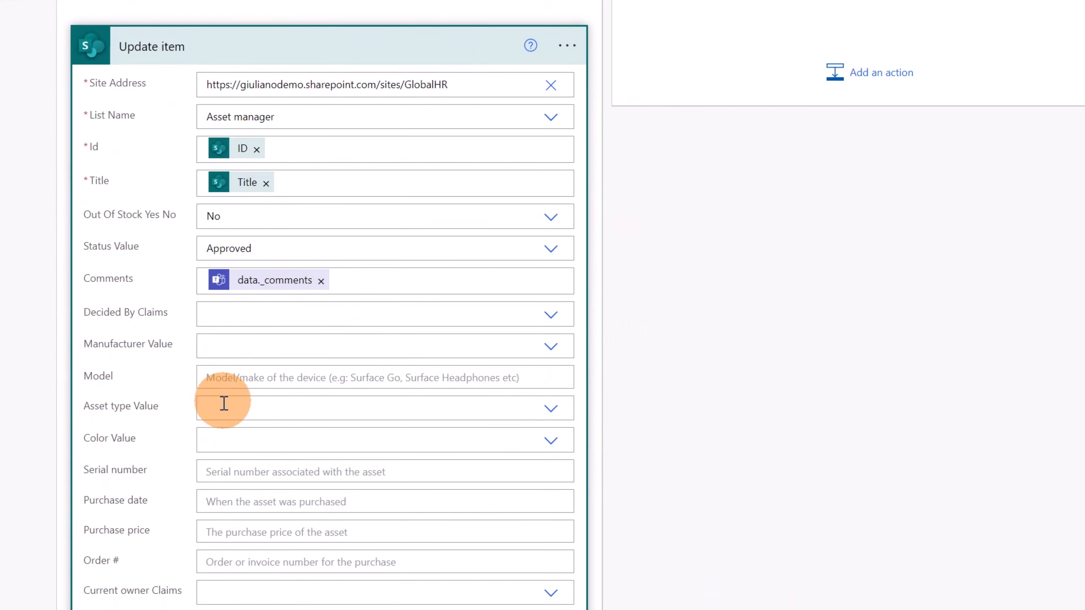
{"action": "left_click", "coordinate": [320, 313]}
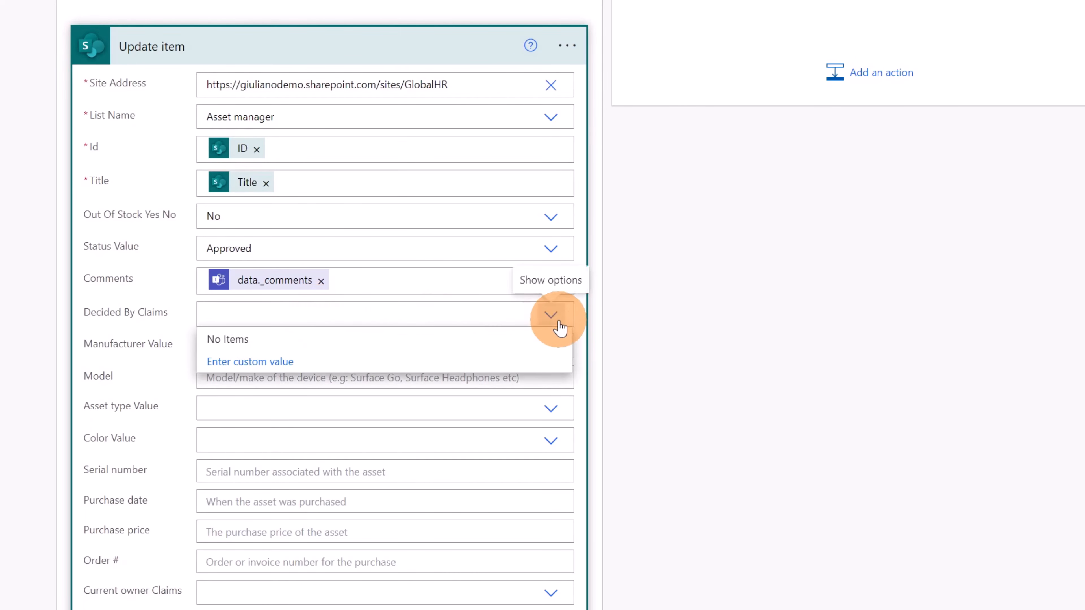
{"action": "left_click", "coordinate": [243, 358]}
{"action": "left_click", "coordinate": [547, 319]}
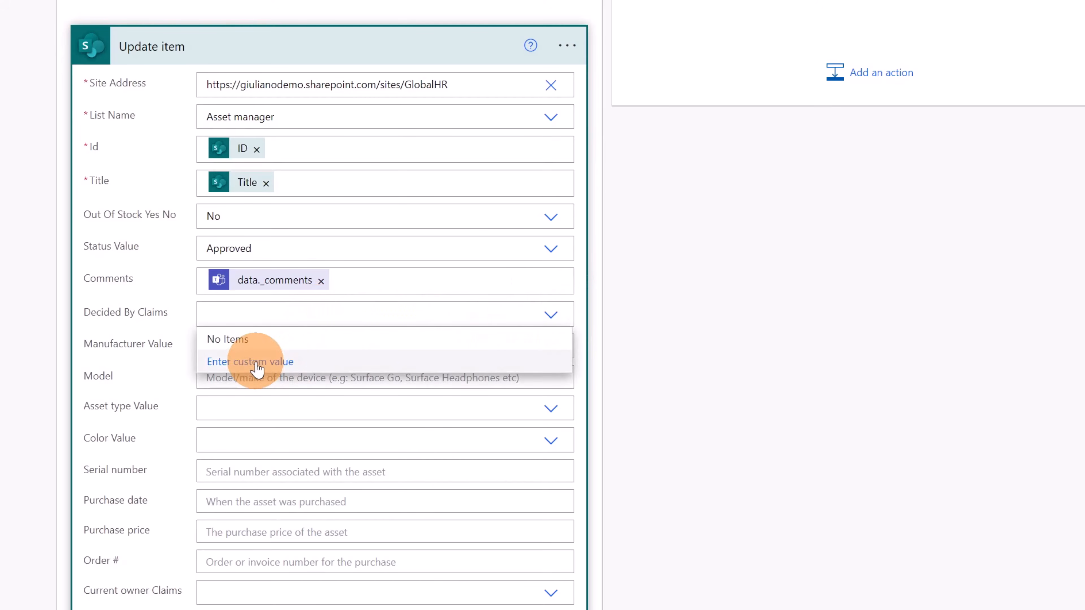
{"action": "left_click", "coordinate": [256, 361]}
Write the expression body('adaptivecard')?['userPrincipalName'] for the Decided By Claims field
{"action": "left_click", "coordinate": [764, 406]}
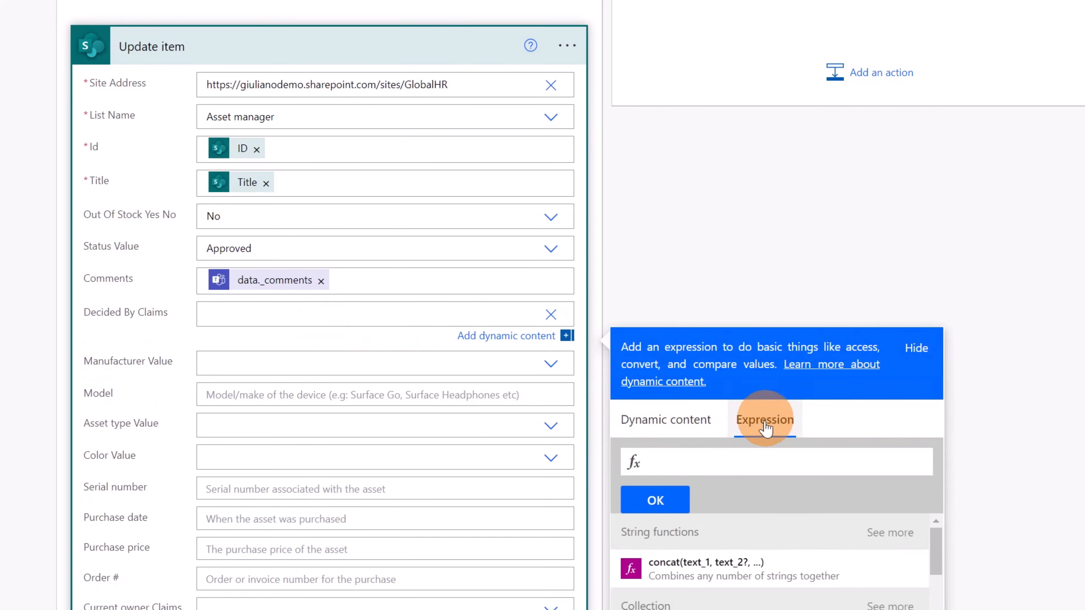
{"action": "type", "text": "body()"}
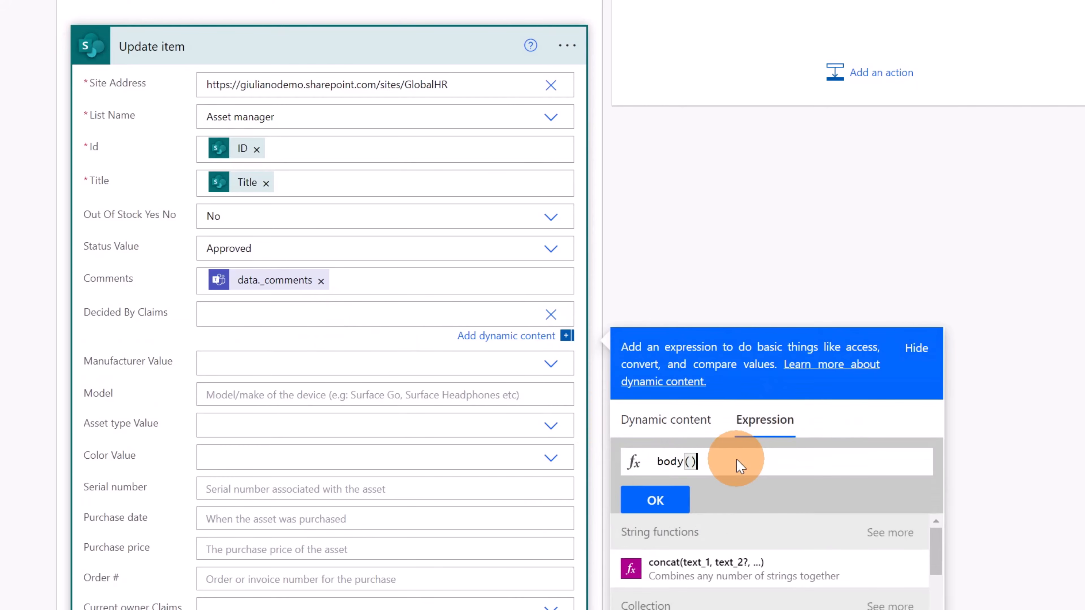
{"action": "key", "text": "Left"}
{"action": "type", "text": "''"}
{"action": "type", "text": "adapti"}
{"action": "type", "text": "vecard"}
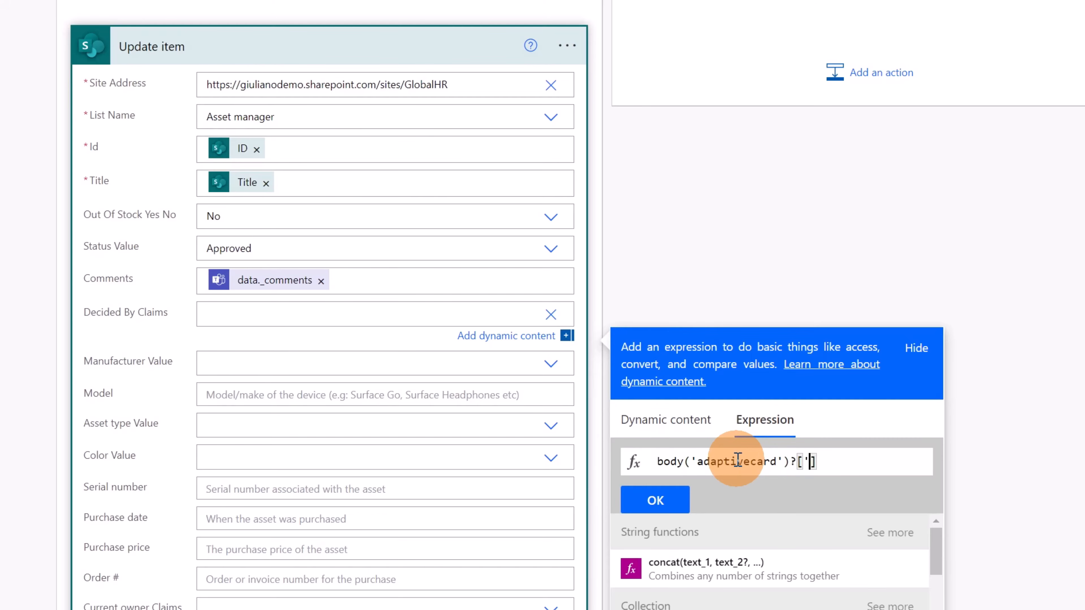
{"action": "key", "text": "ctrl+v"}
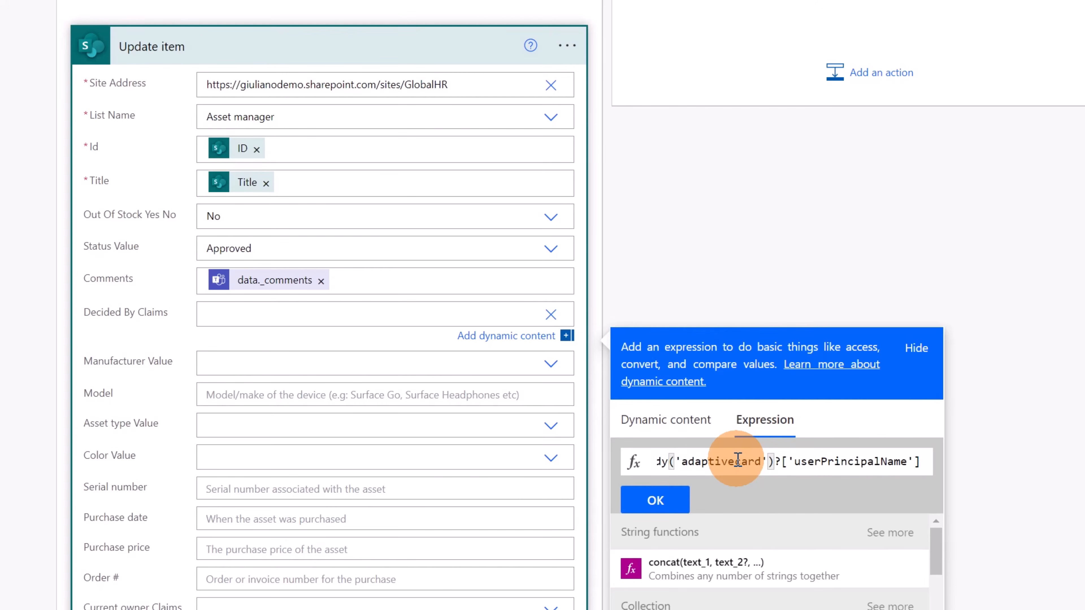
Insert ?['responder'] before ?['userPrincipalName'] in the expression and apply it to Decided By Claims
{"action": "type", "text": "?"}
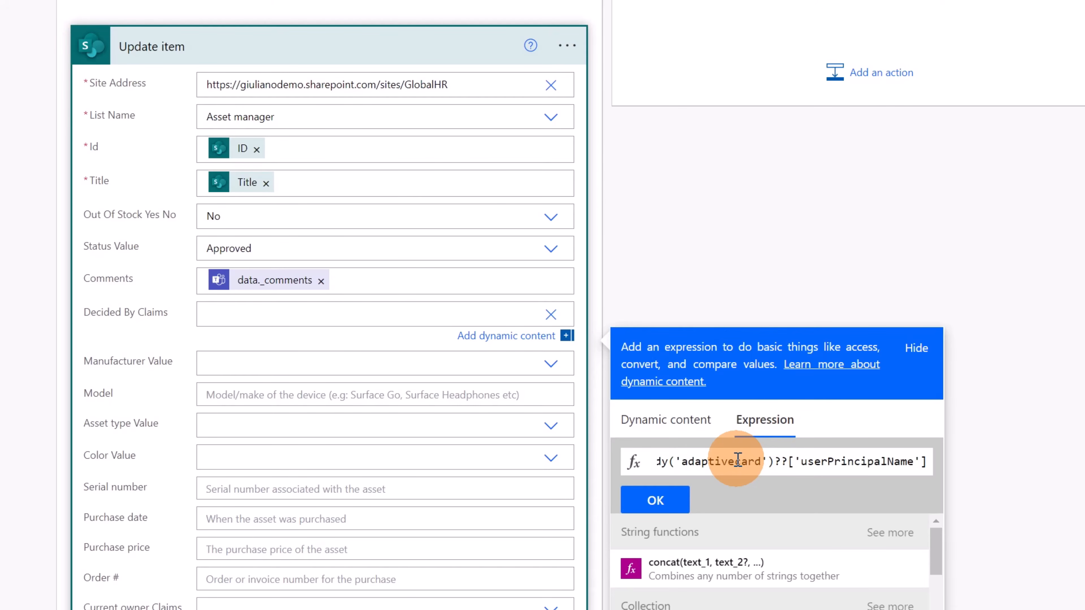
{"action": "type", "text": "[]"}
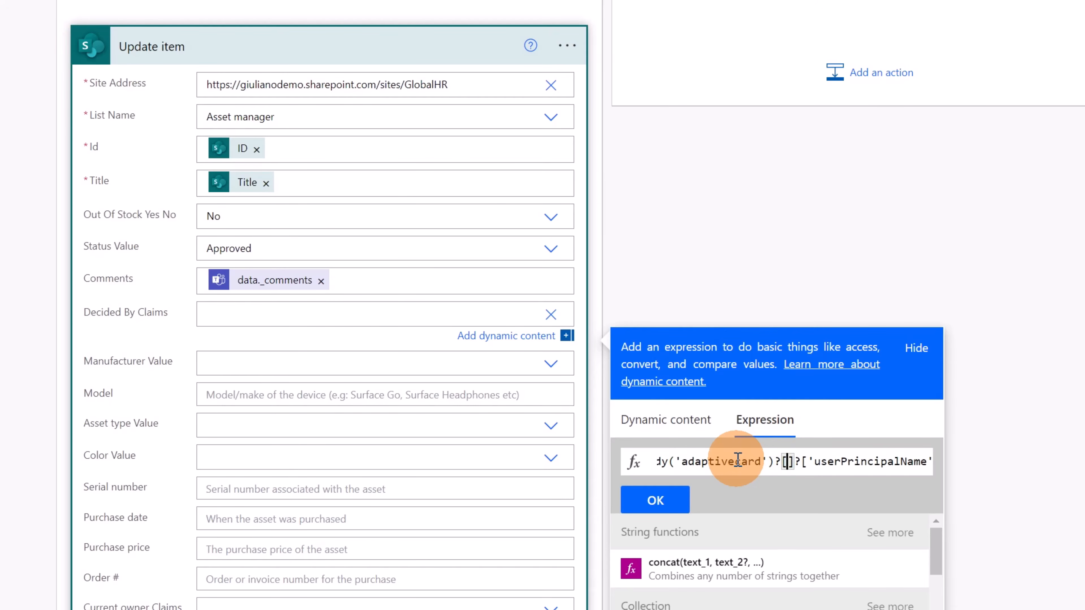
{"action": "type", "text": "''"}
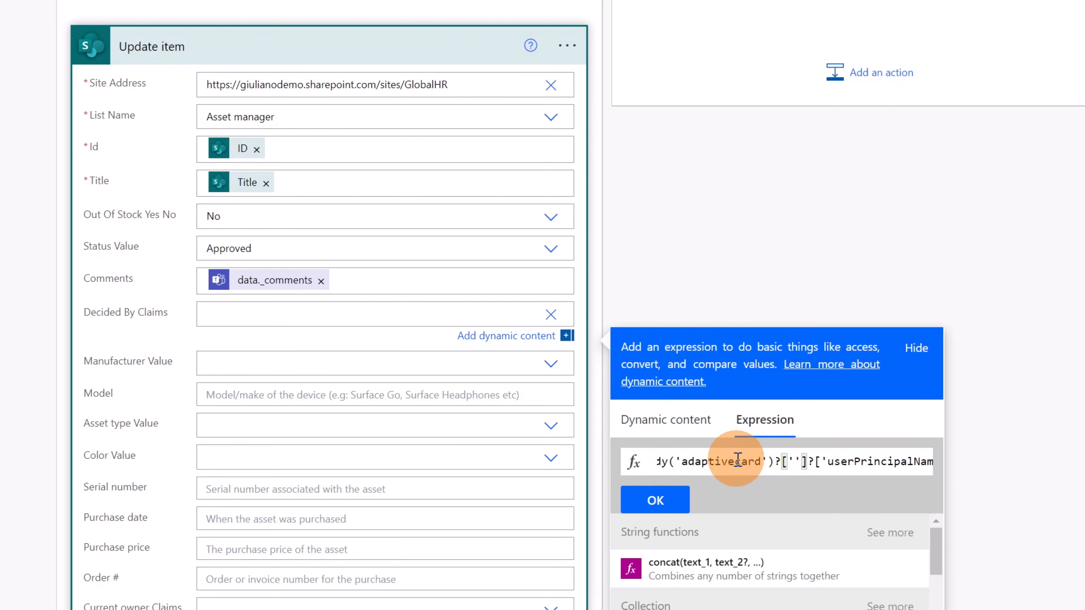
{"action": "type", "text": "respond"}
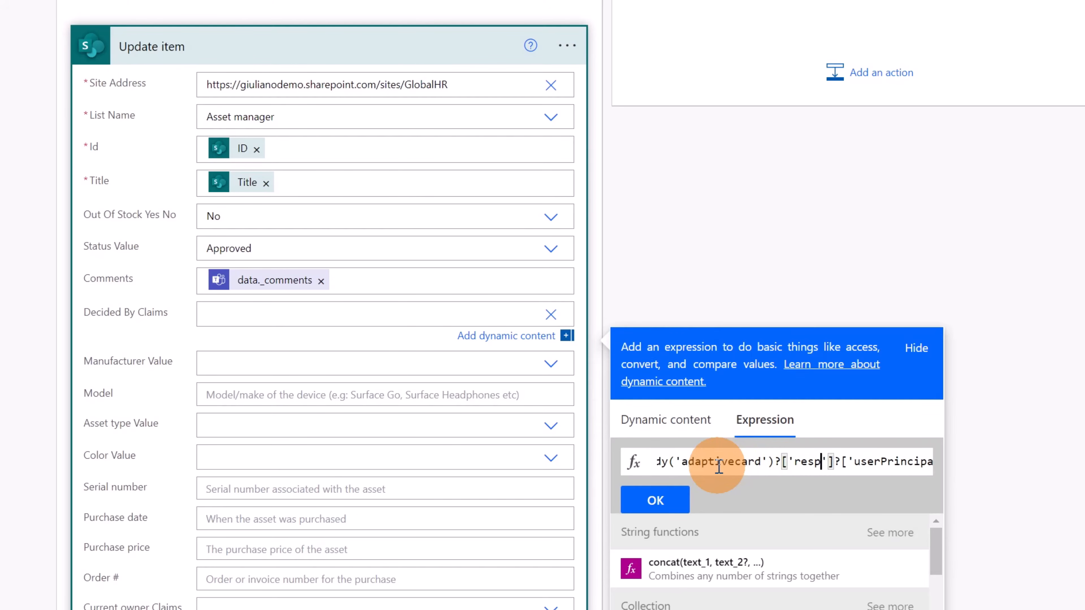
{"action": "type", "text": "er"}
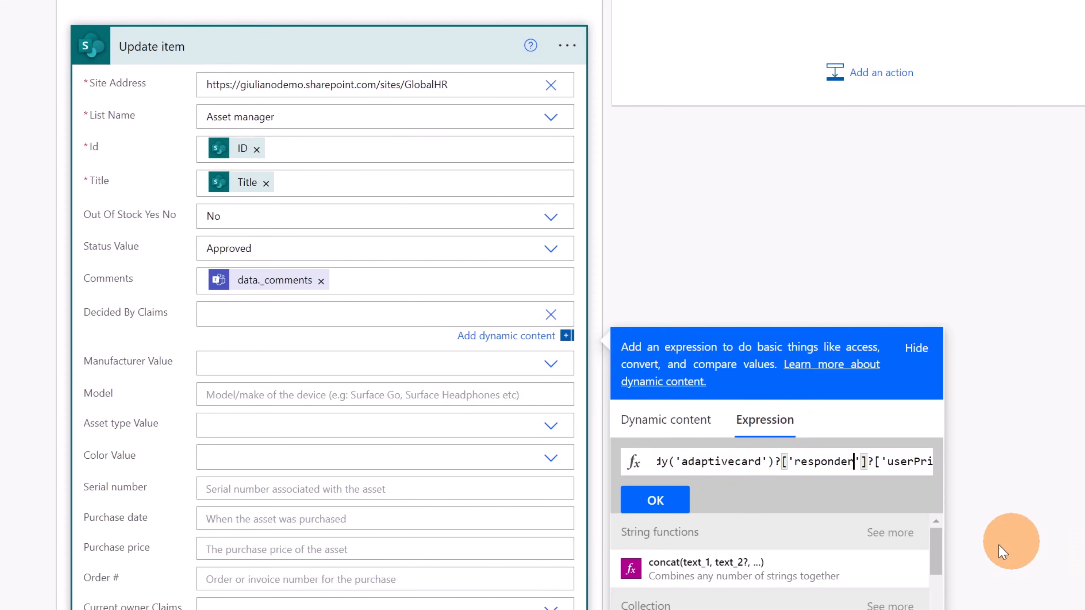
{"action": "left_click", "coordinate": [655, 500]}
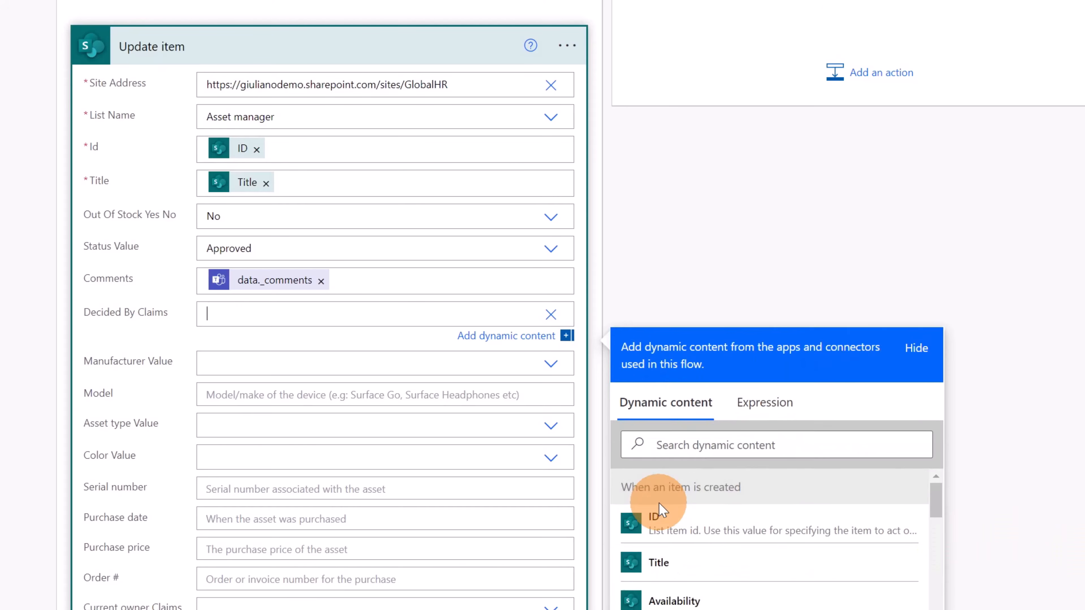
{"action": "left_click", "coordinate": [328, 341]}
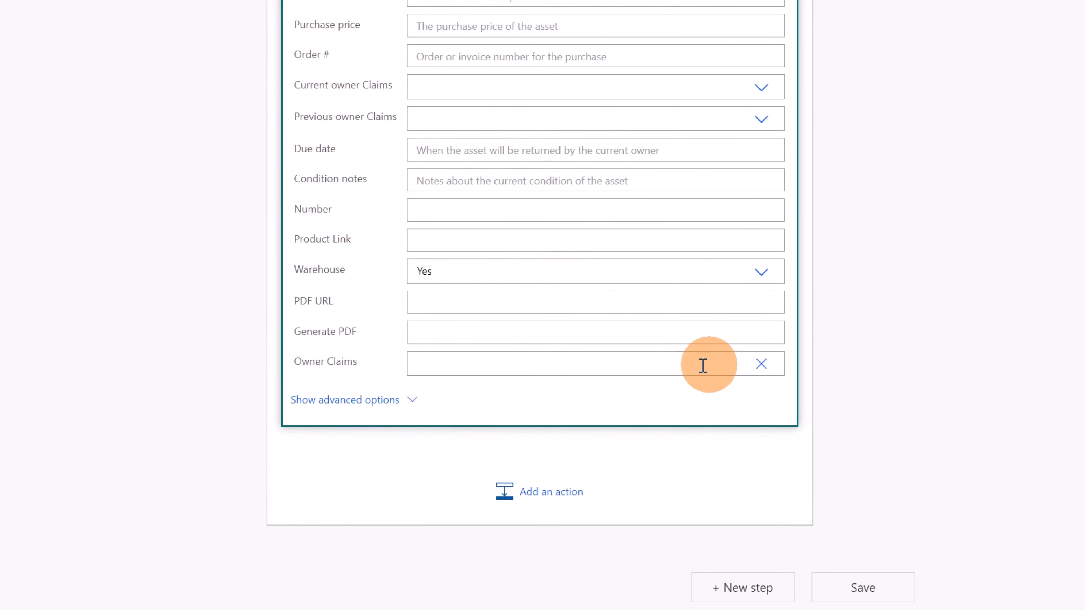
Set the Update item action's Owner Claims to the trigger's Created By Claims dynamic content
{"action": "left_click", "coordinate": [651, 366]}
{"action": "left_click", "coordinate": [466, 411]}
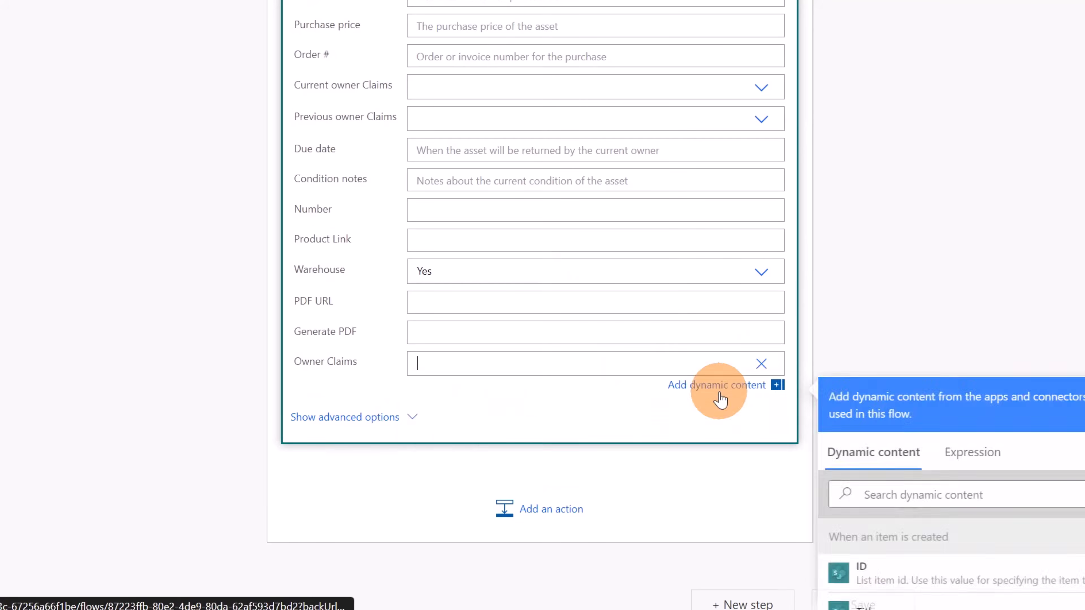
{"action": "scroll", "coordinate": [957, 428], "scroll_direction": "down", "scroll_amount": 5}
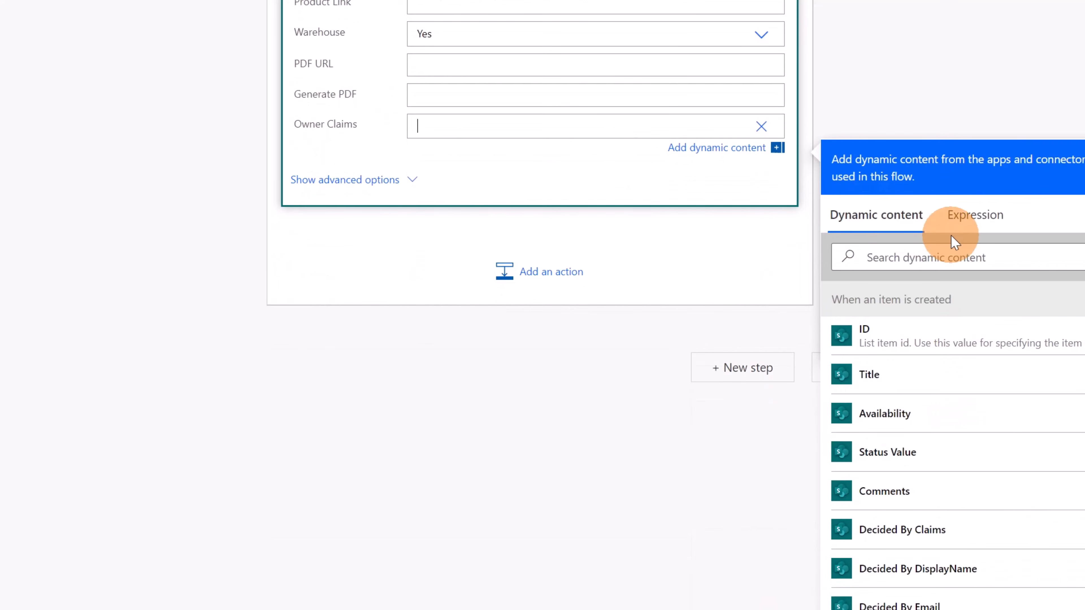
{"action": "left_click", "coordinate": [932, 258]}
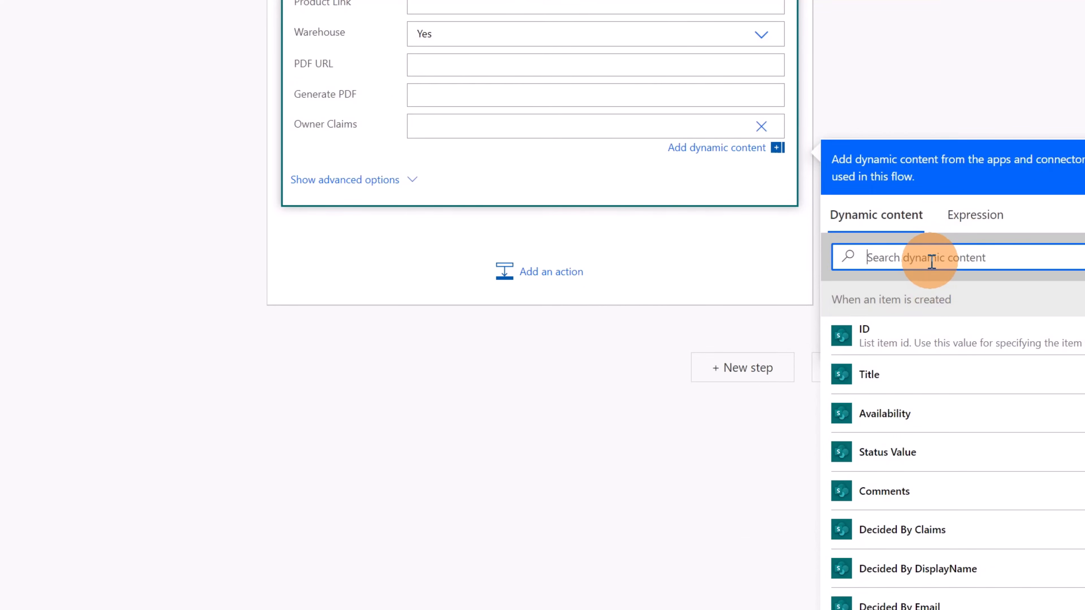
{"action": "type", "text": "create"}
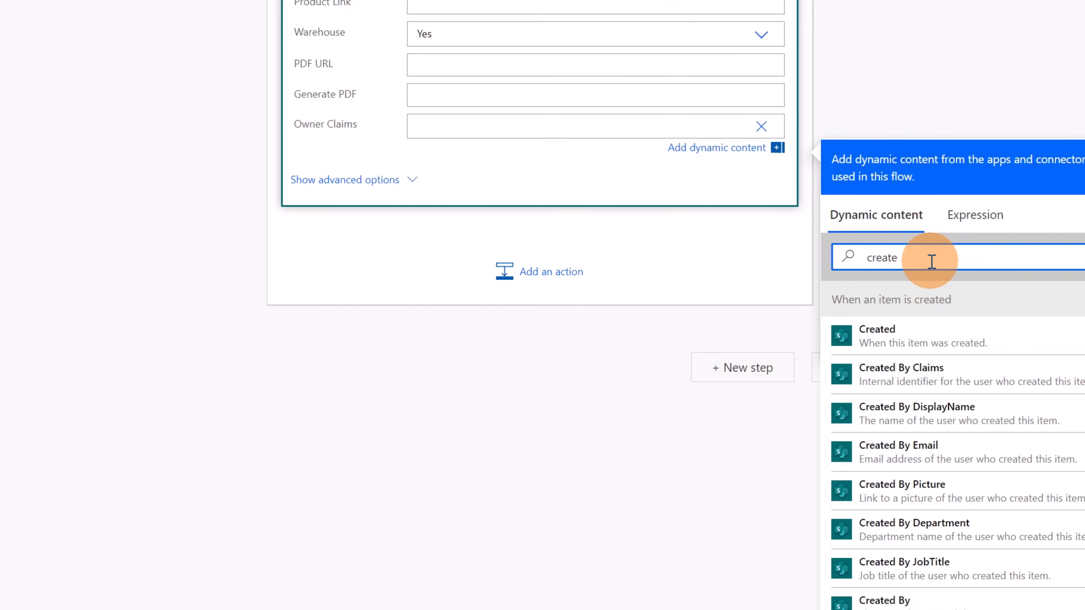
{"action": "left_click", "coordinate": [963, 378]}
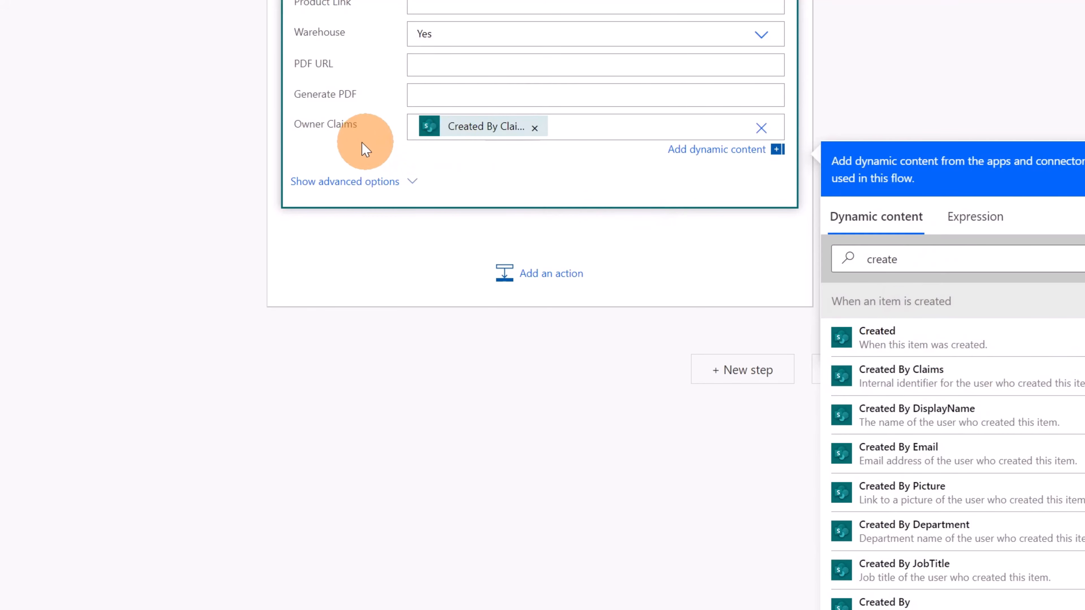
Copy the configured Update item action and add the copy to the condition's If no branch
{"action": "scroll", "coordinate": [376, 145], "scroll_direction": "up", "scroll_amount": 8}
{"action": "scroll", "coordinate": [292, 235], "scroll_direction": "up", "scroll_amount": 8}
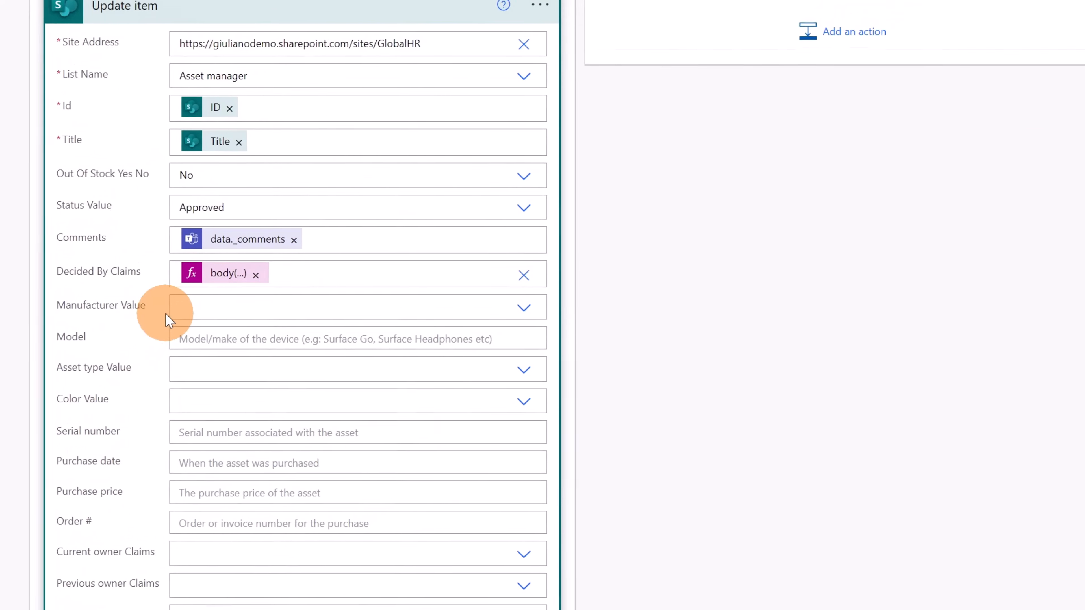
{"action": "left_click", "coordinate": [537, 204]}
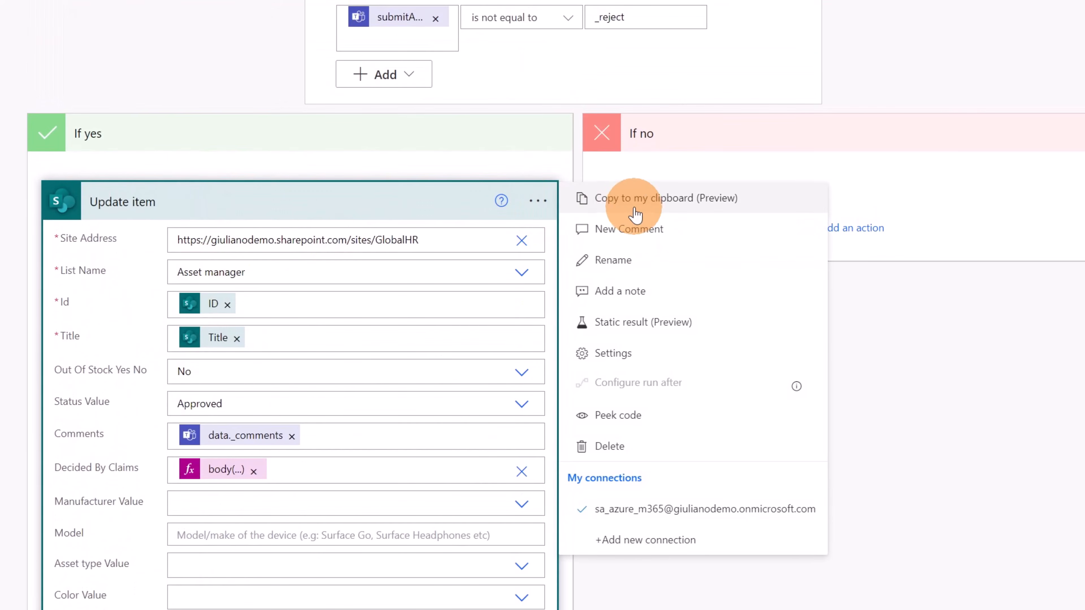
{"action": "left_click", "coordinate": [641, 201]}
{"action": "left_click", "coordinate": [830, 227]}
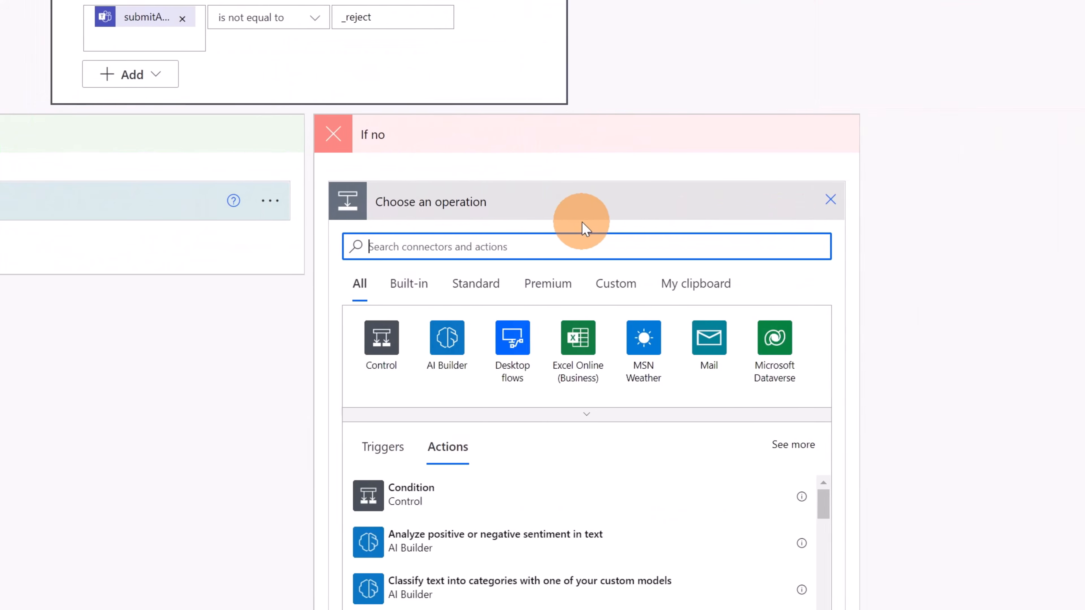
{"action": "left_click", "coordinate": [643, 282]}
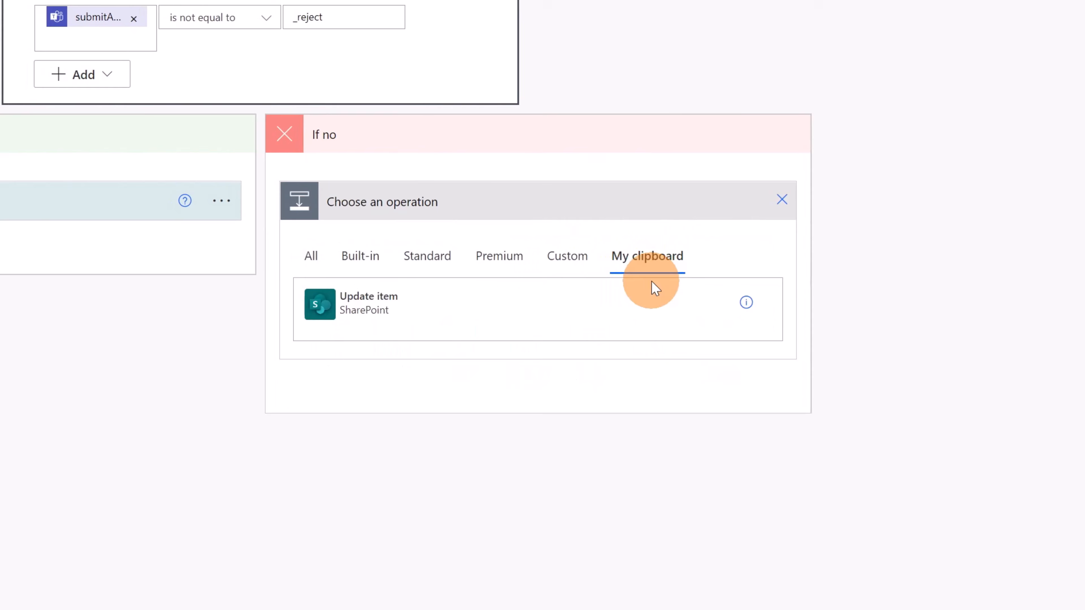
{"action": "left_click", "coordinate": [370, 303]}
Set the Status Value to Rejected in the Update item action of the If no branch
{"action": "left_click", "coordinate": [645, 201]}
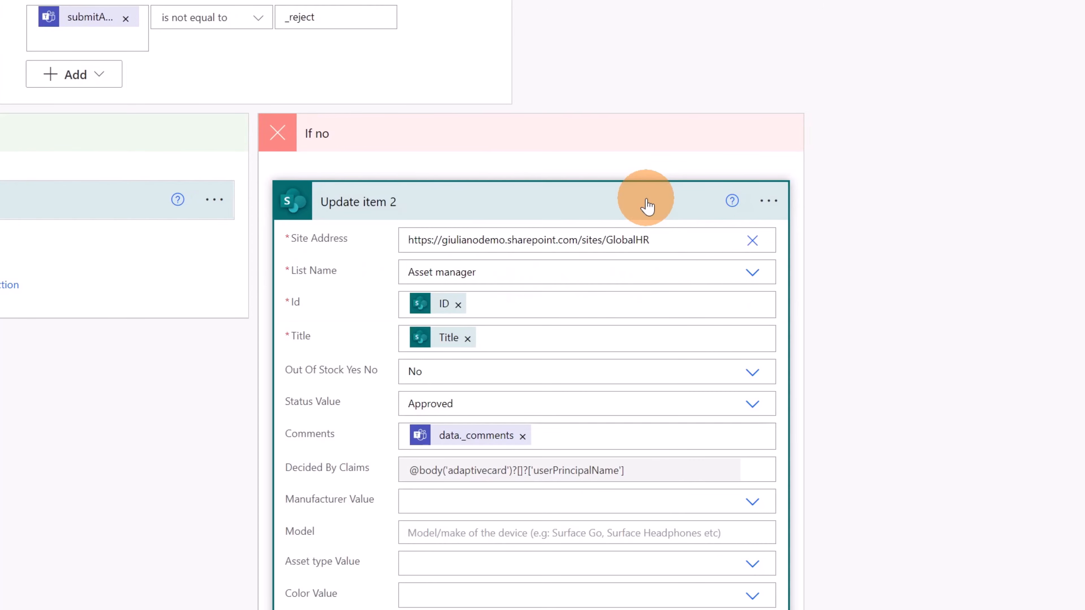
{"action": "scroll", "coordinate": [640, 214], "scroll_direction": "down", "scroll_amount": 4}
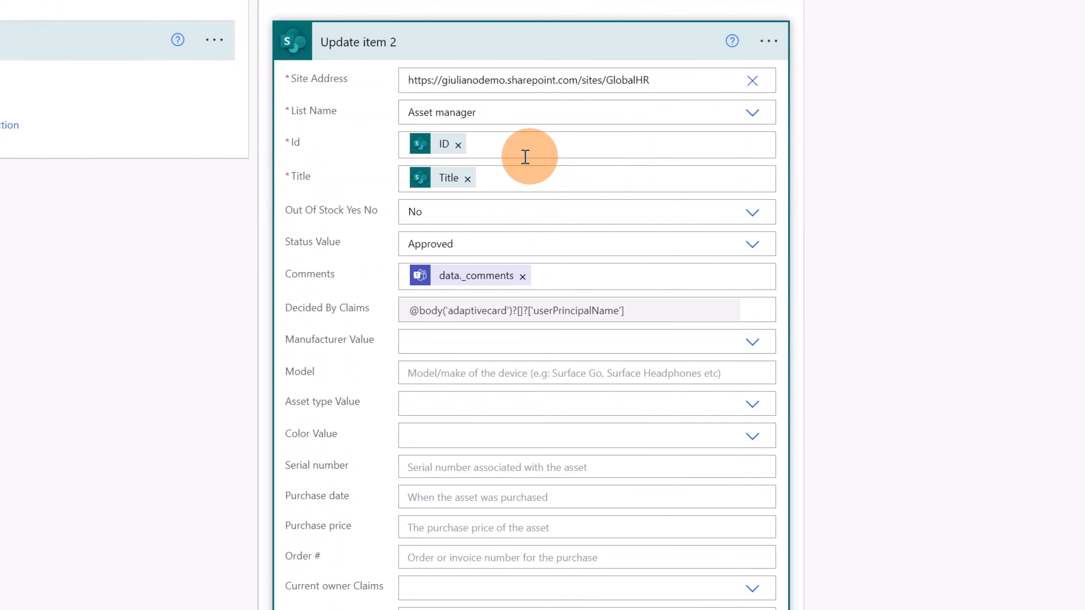
{"action": "scroll", "coordinate": [574, 235], "scroll_direction": "down", "scroll_amount": 3}
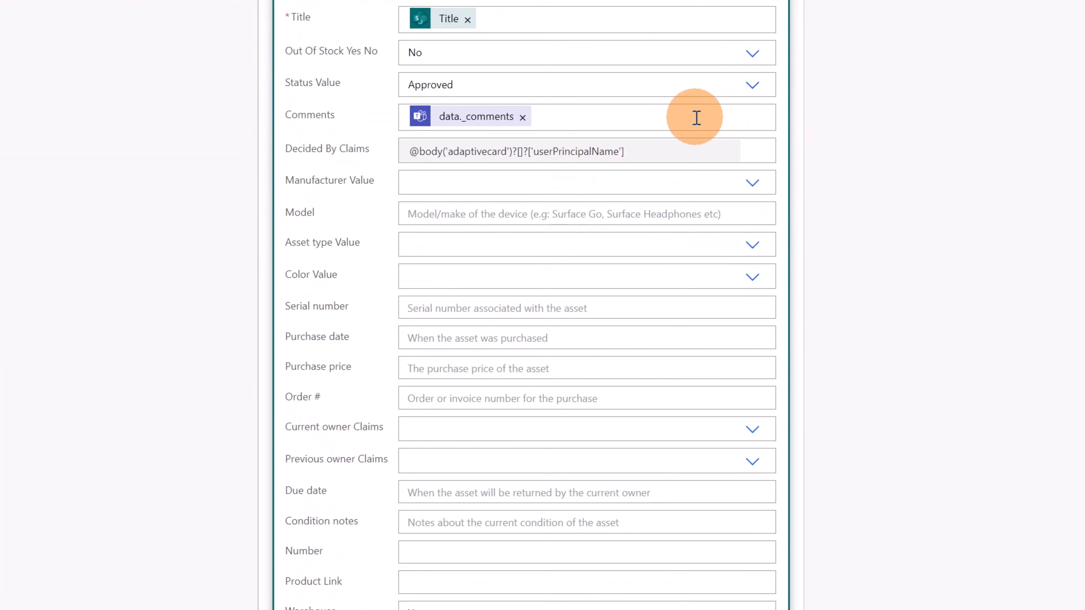
{"action": "left_click", "coordinate": [750, 88]}
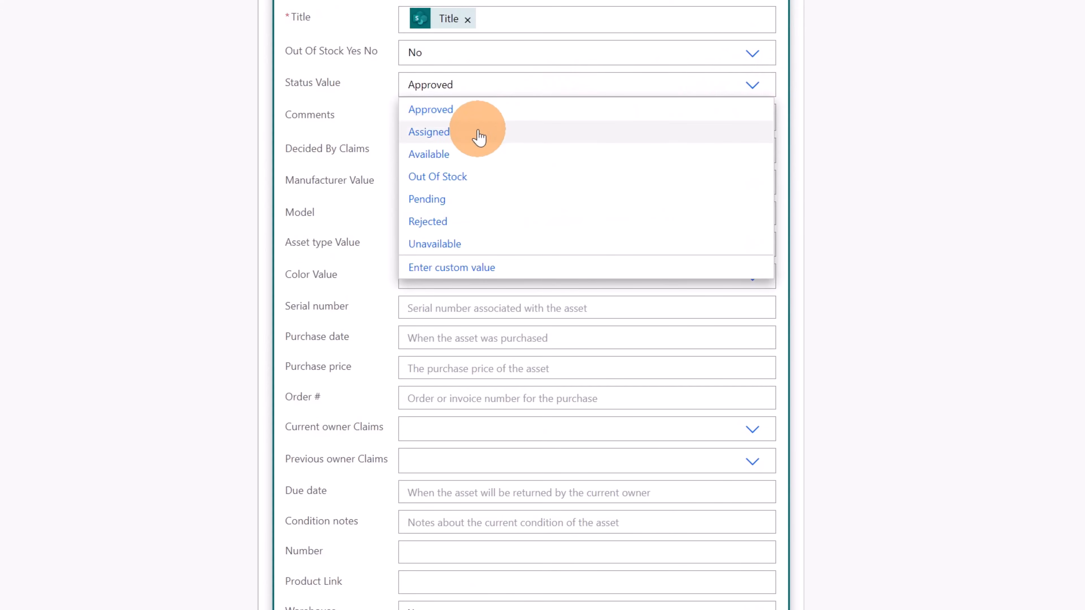
{"action": "left_click", "coordinate": [436, 218]}
Check the Decided By Claims expression in the If no branch's Update item action and save the flow
{"action": "left_click", "coordinate": [690, 250]}
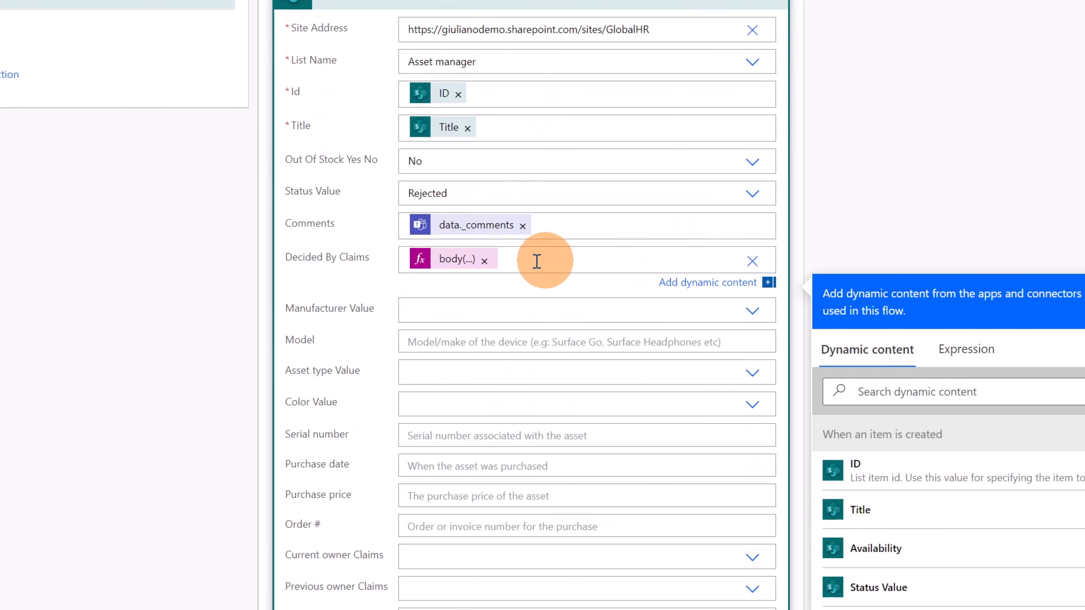
{"action": "left_click", "coordinate": [440, 269]}
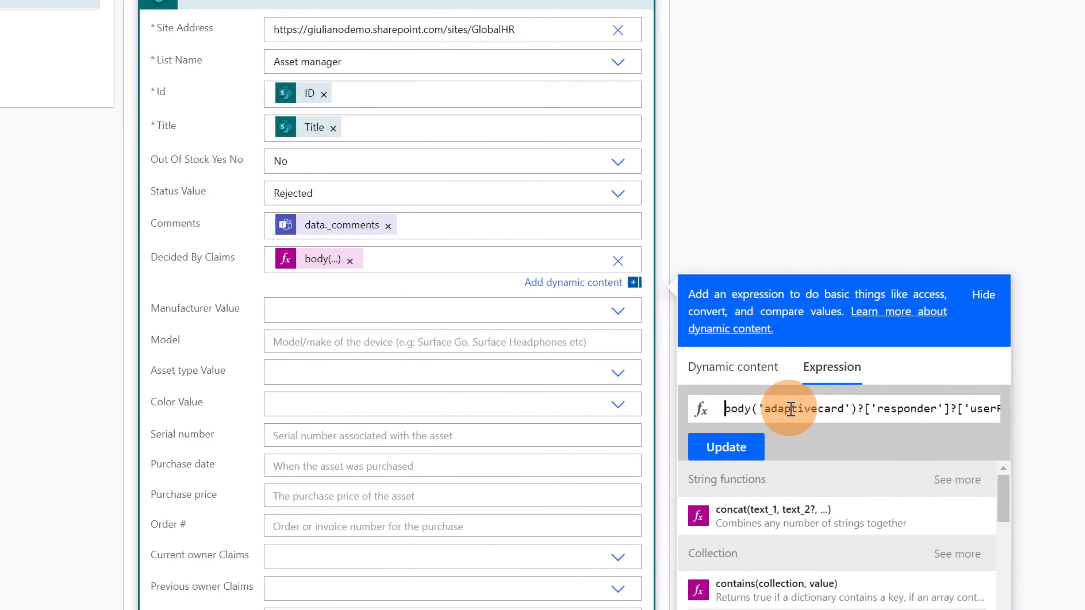
{"action": "left_click_drag", "start_coordinate": [865, 409], "coordinate": [1017, 411]}
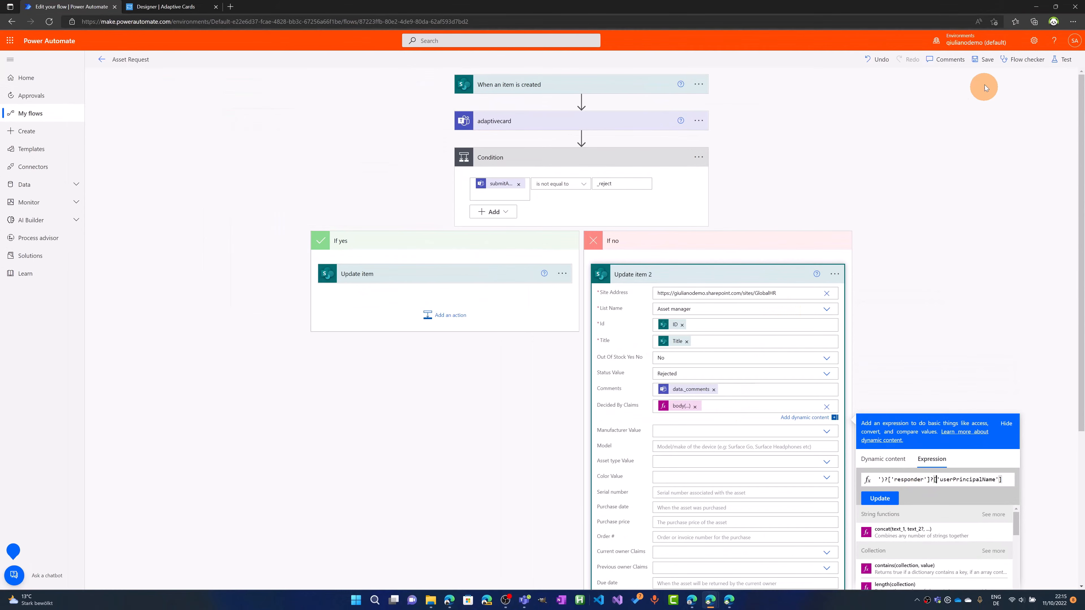
{"action": "left_click", "coordinate": [988, 65]}
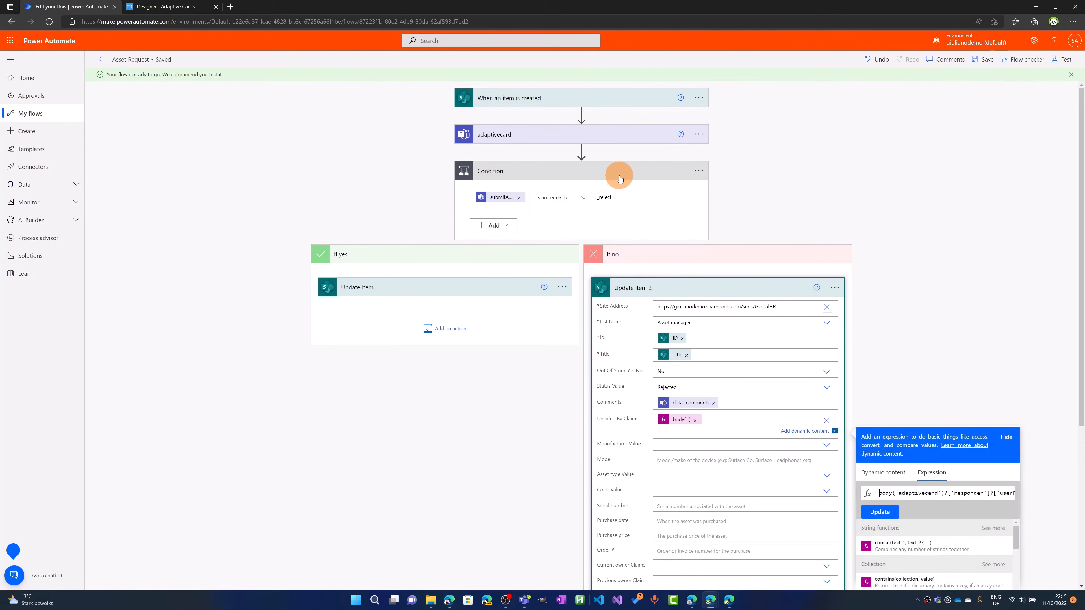
{"action": "left_click", "coordinate": [835, 238]}
Switch to the SharePoint Asset manager list and create a new item with the asset tag "Asus Laptop"
{"action": "left_click", "coordinate": [729, 600]}
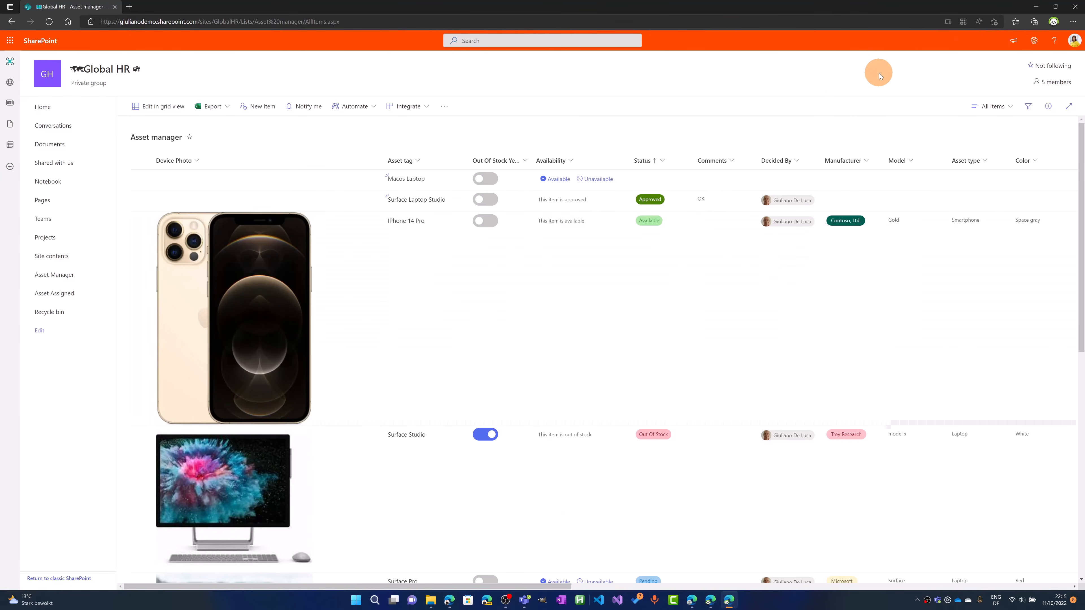
{"action": "left_click", "coordinate": [1070, 55]}
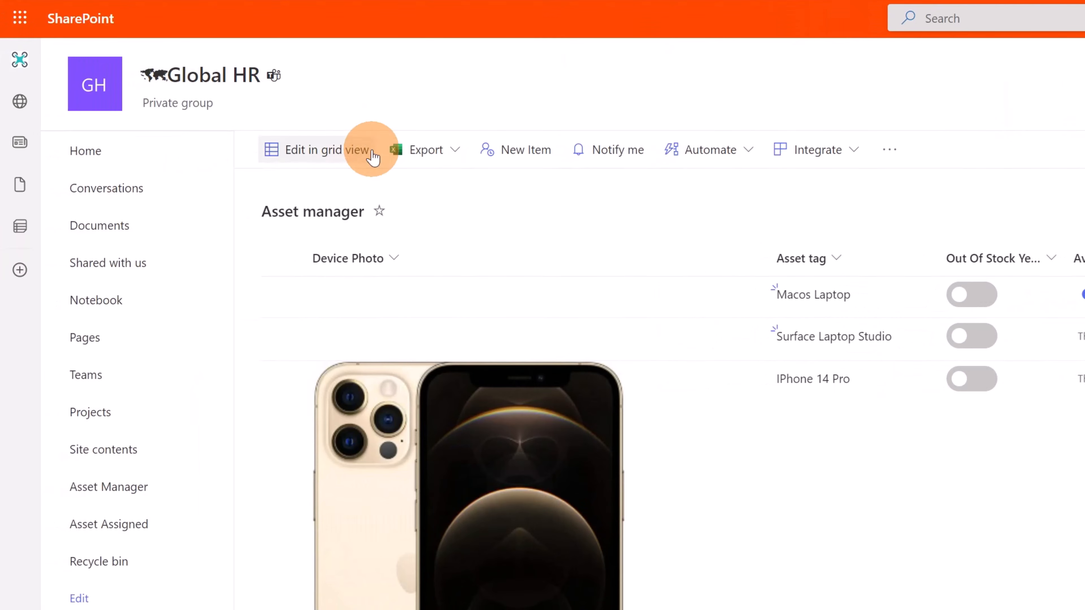
{"action": "left_click", "coordinate": [507, 163]}
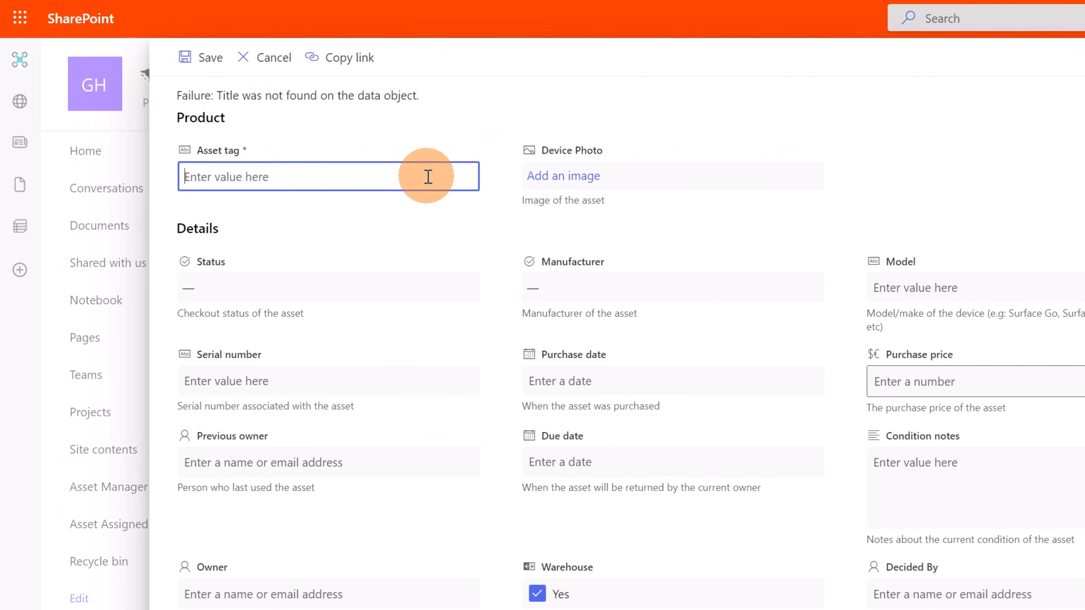
{"action": "type", "text": "As"}
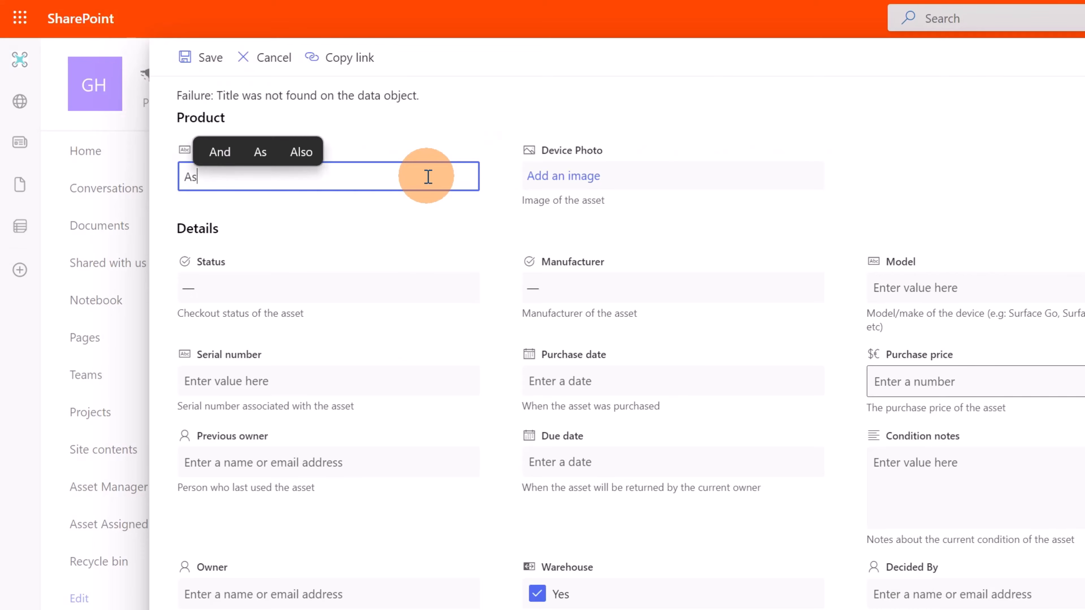
{"action": "type", "text": "us Laptop"}
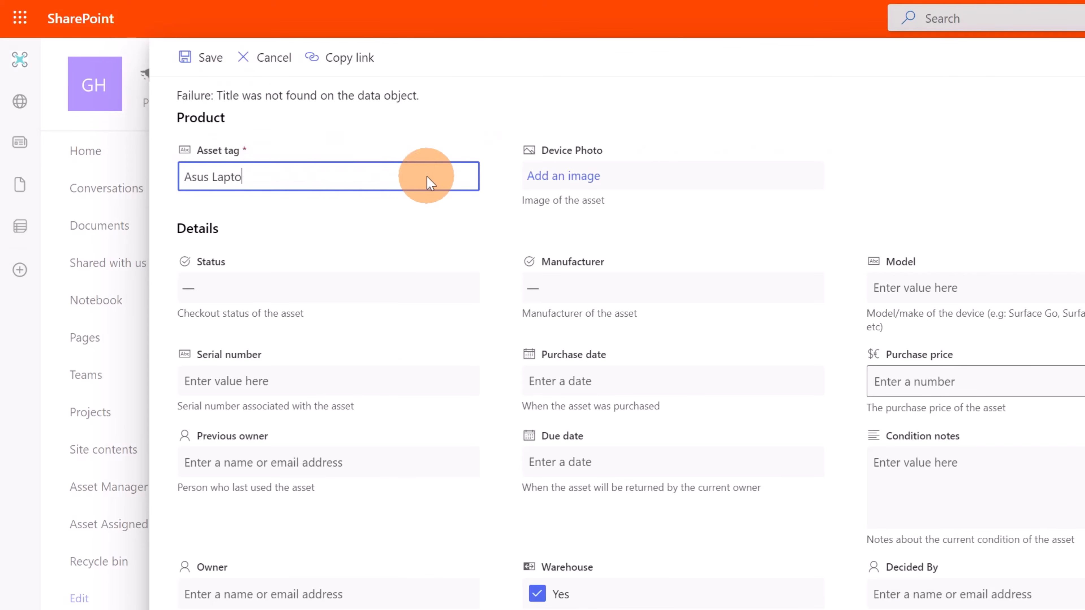
{"action": "left_click", "coordinate": [213, 64]}
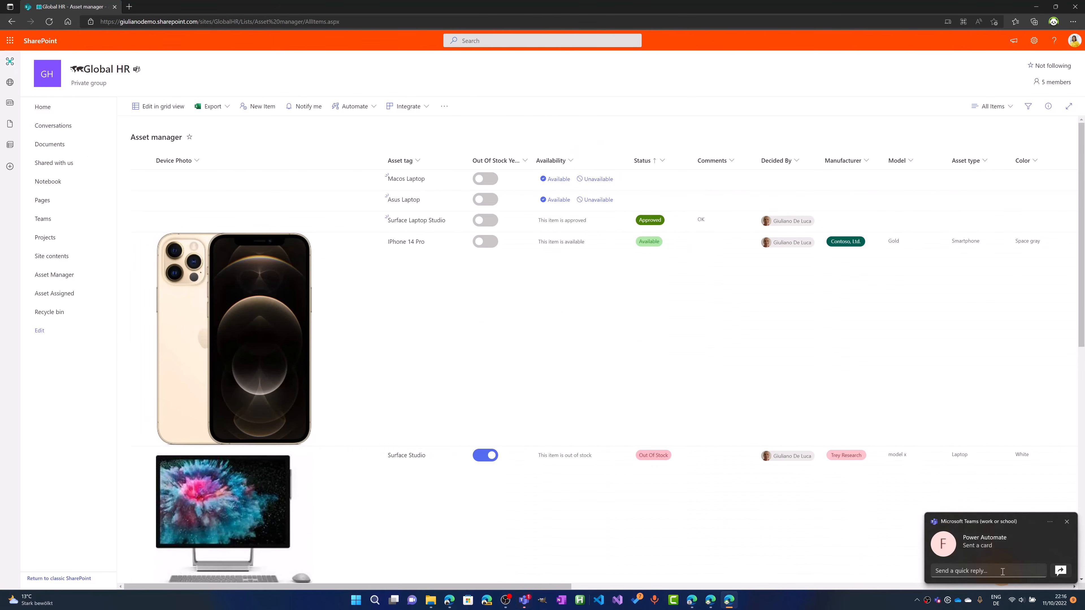
Open the new Power Automate approval card in Teams and follow its link to the requested Asus Laptop item
{"action": "left_click", "coordinate": [1000, 546]}
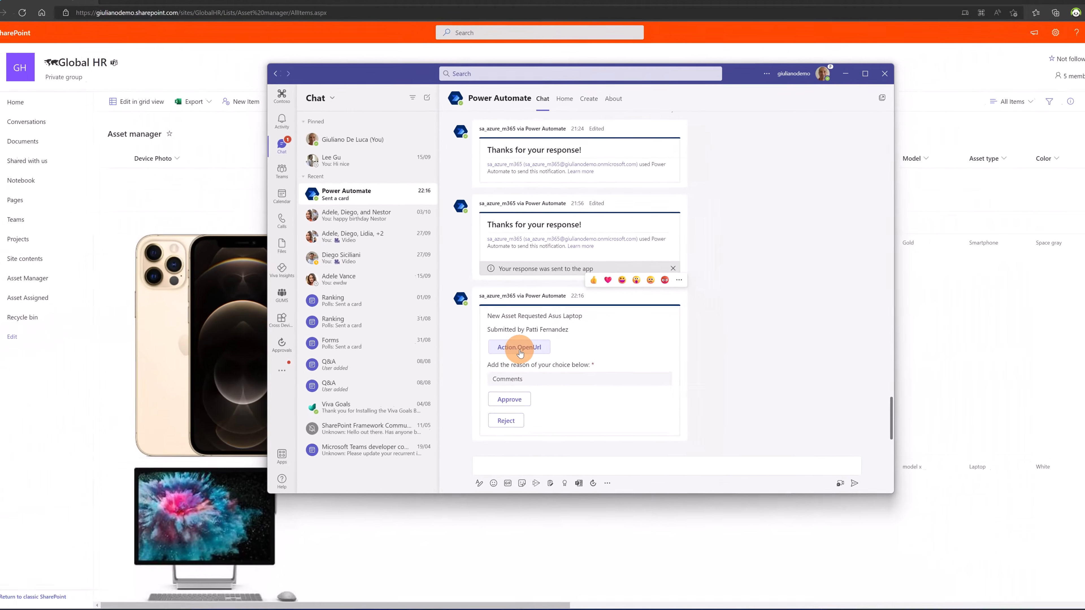
{"action": "left_click", "coordinate": [495, 401]}
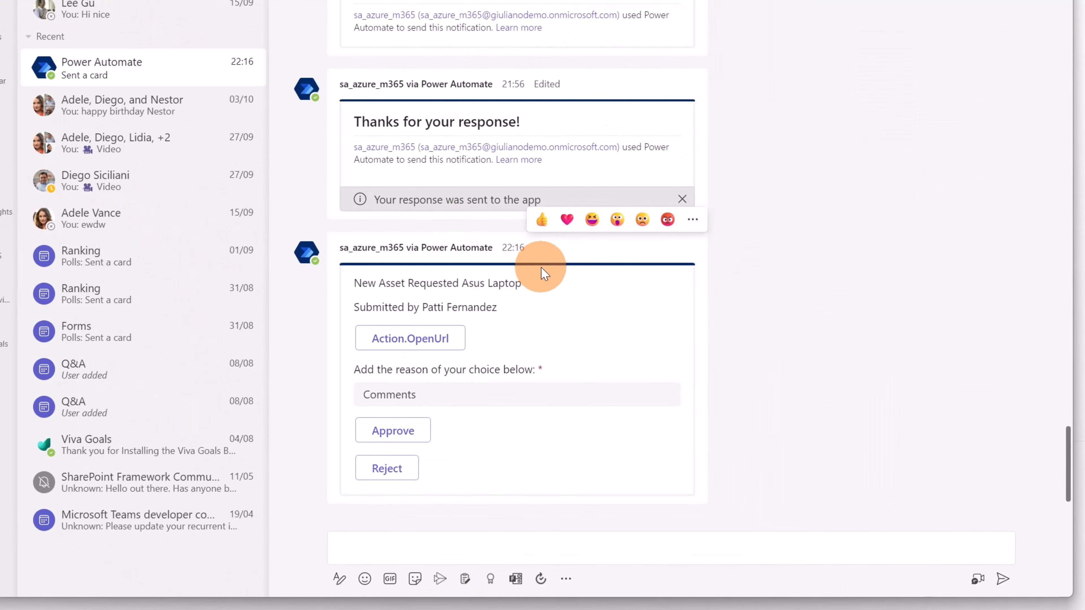
Approve the Asus Laptop request with the comment "It looks good" and return to the SharePoint Asset manager list
{"action": "left_click", "coordinate": [442, 402]}
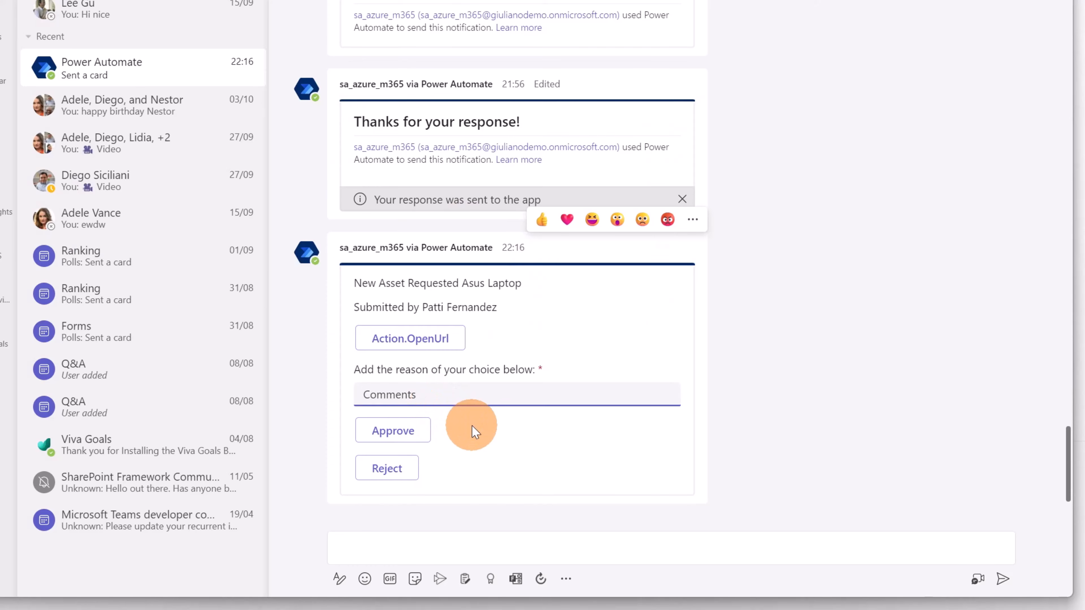
{"action": "type", "text": "It"}
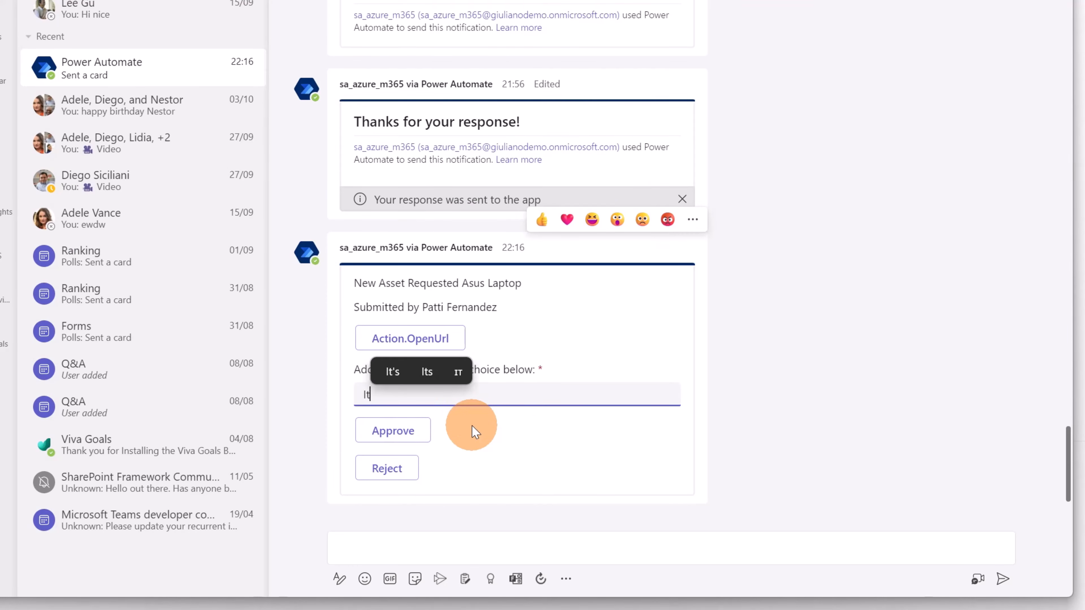
{"action": "type", "text": " looks g"}
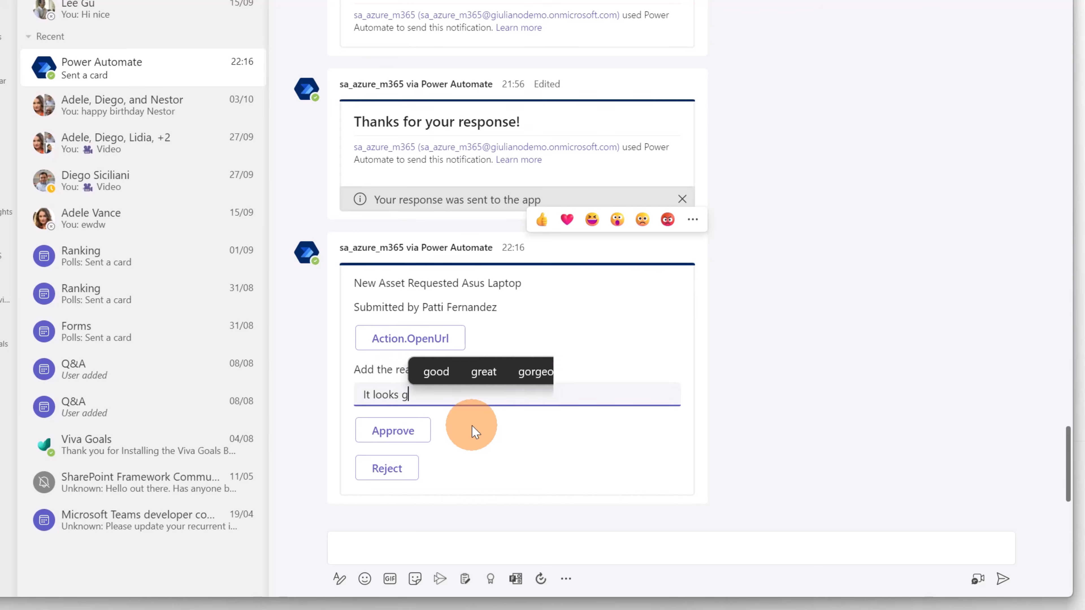
{"action": "type", "text": "ood"}
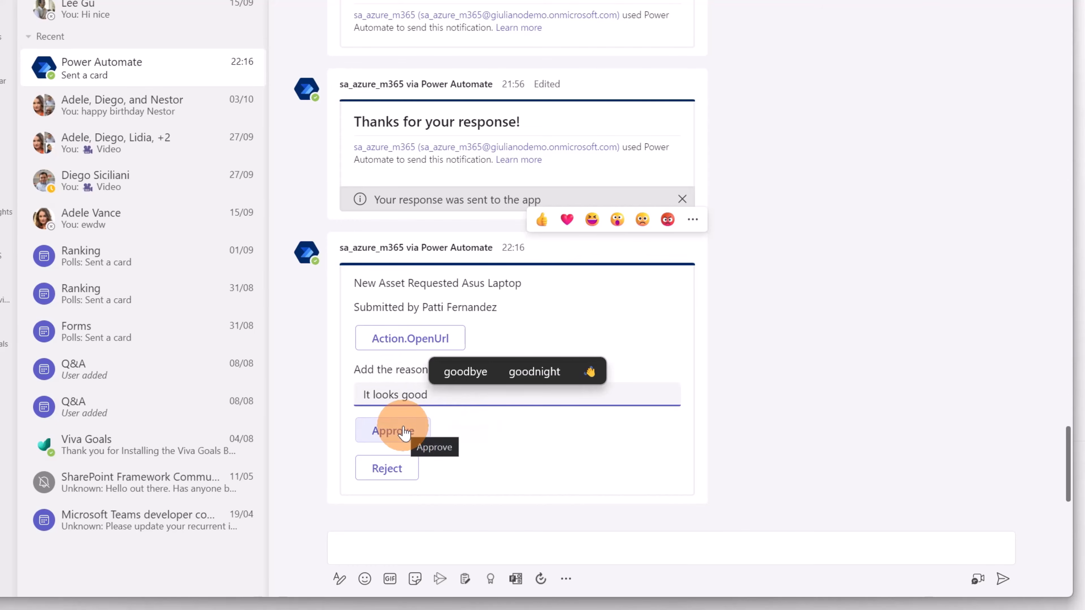
{"action": "left_click", "coordinate": [404, 432]}
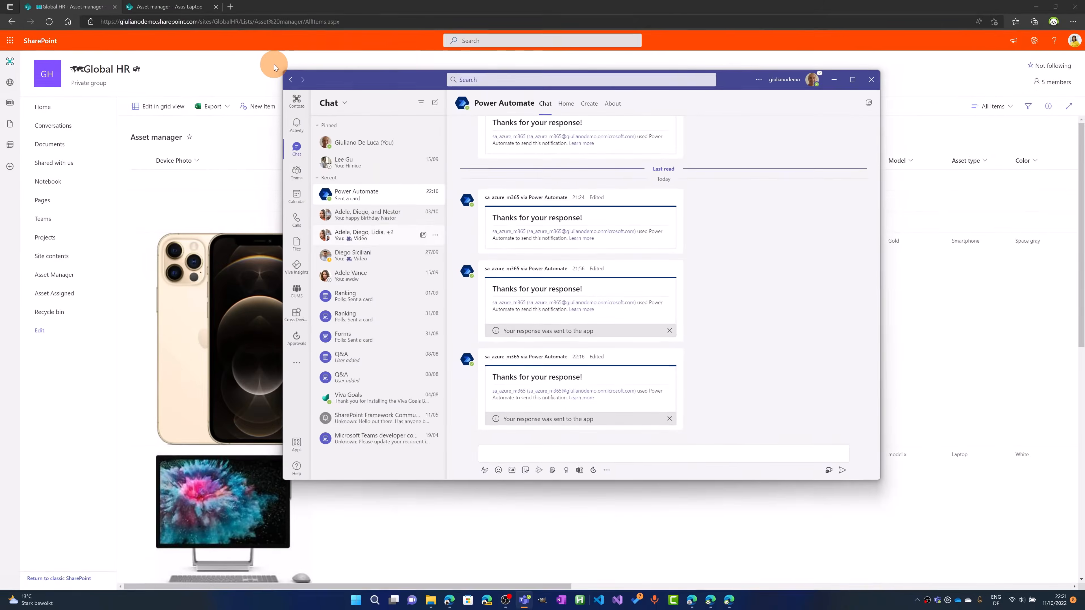
{"action": "left_click", "coordinate": [244, 58]}
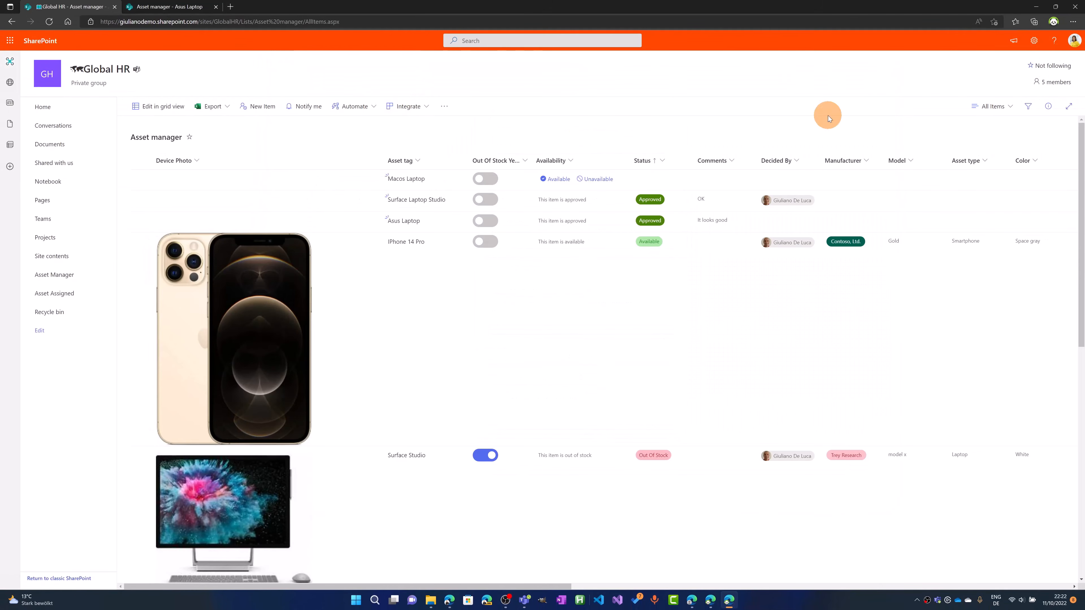
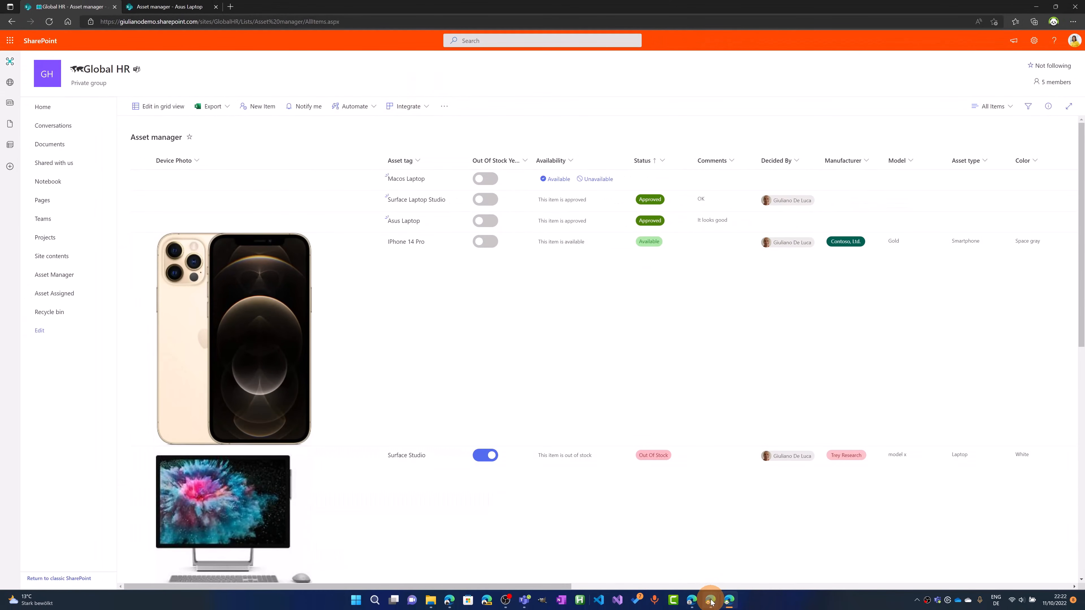
Switch to Power Automate, open the Asset Request flow for editing, and set the adaptivecard action to post in Kanał
{"action": "left_click", "coordinate": [710, 601]}
{"action": "left_click", "coordinate": [687, 568]}
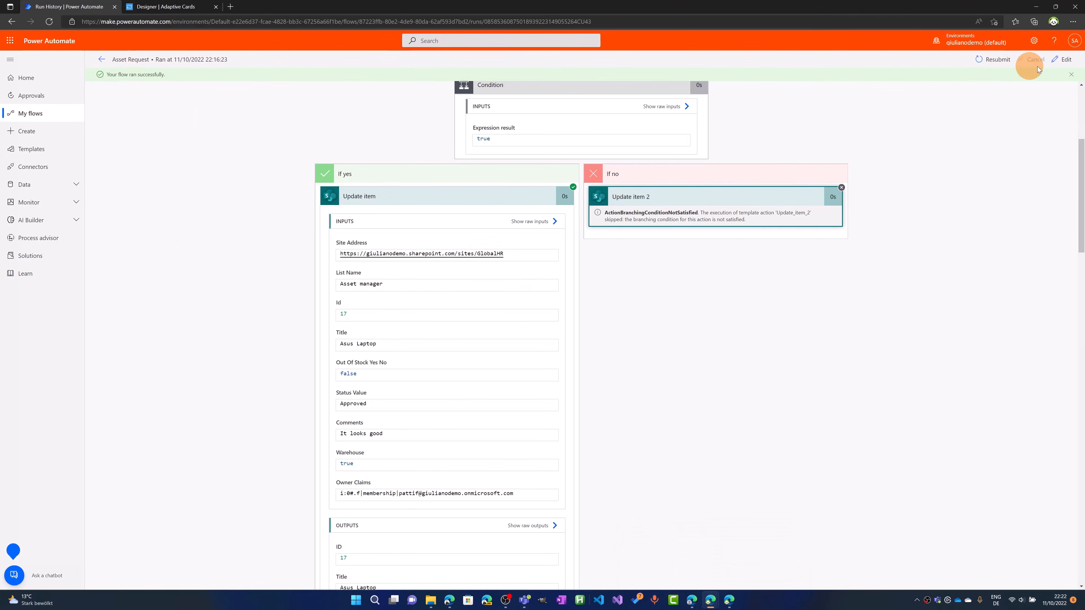
{"action": "left_click", "coordinate": [1060, 62]}
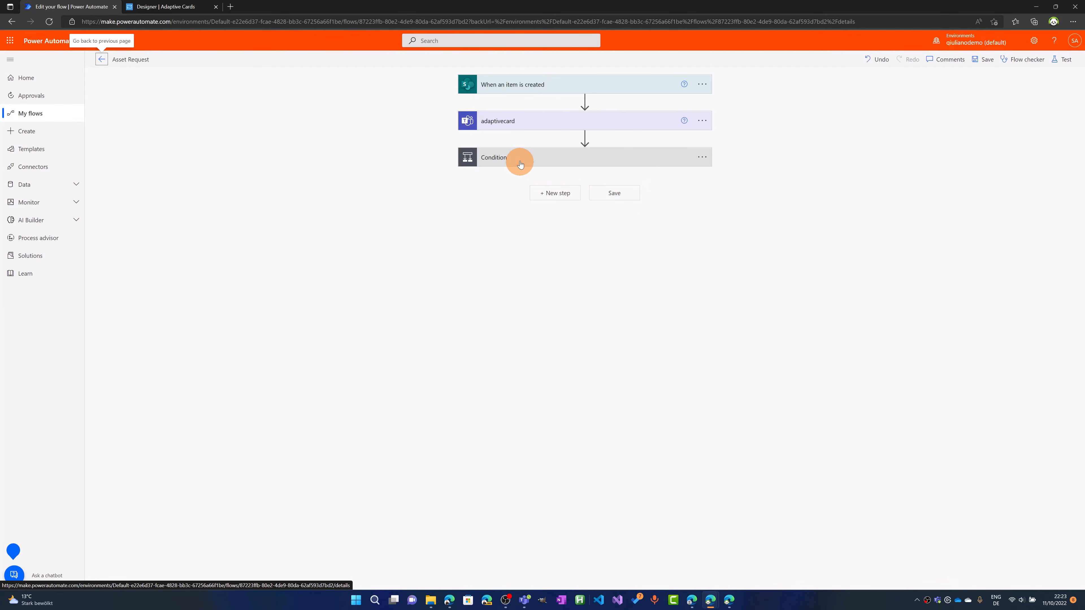
{"action": "left_click", "coordinate": [519, 126]}
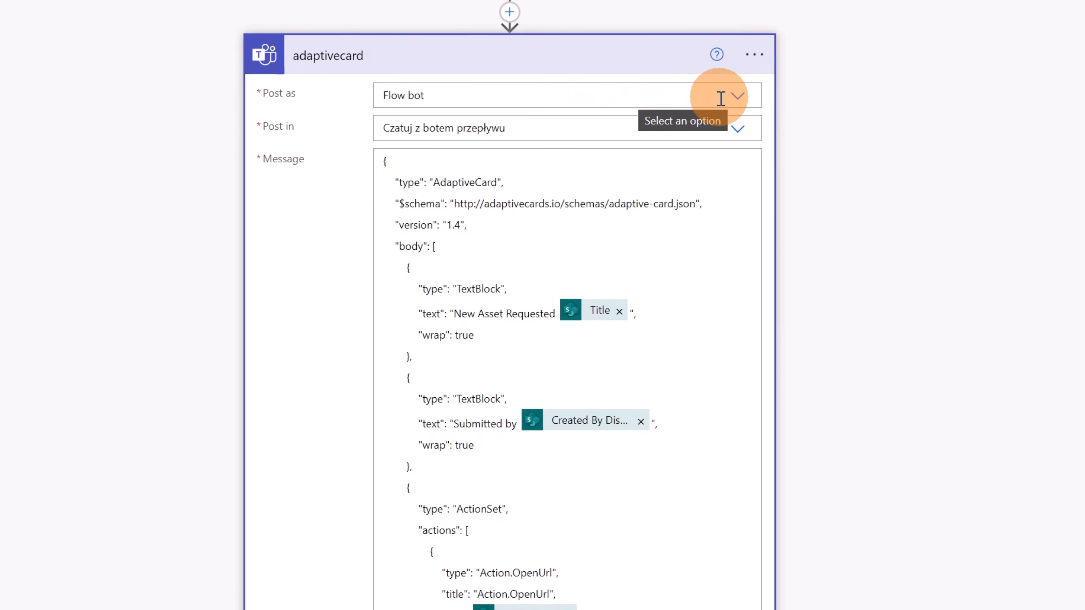
{"action": "left_click", "coordinate": [738, 136]}
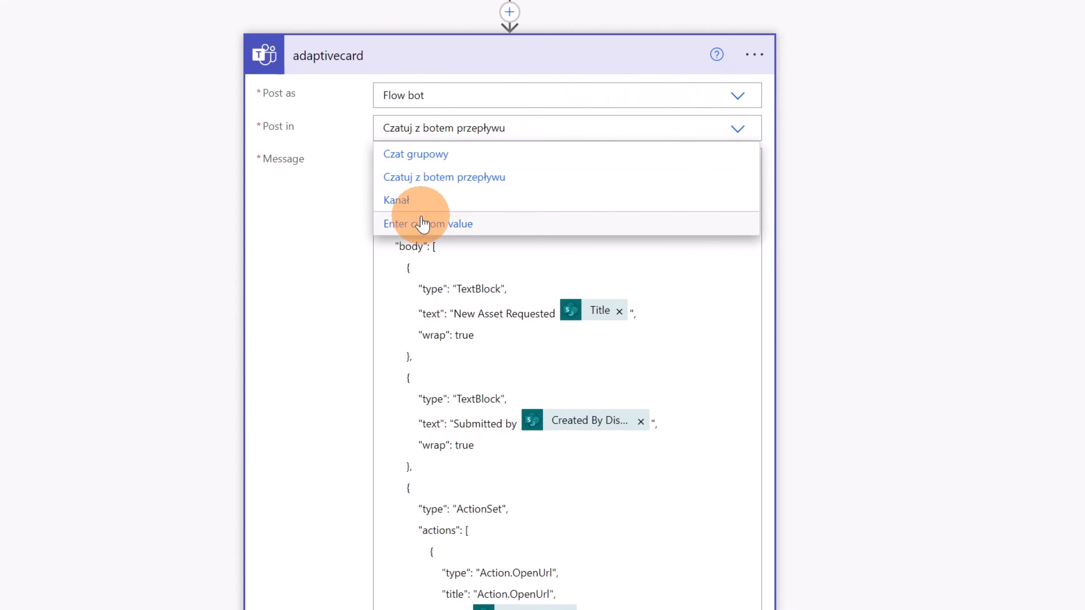
{"action": "left_click", "coordinate": [411, 202]}
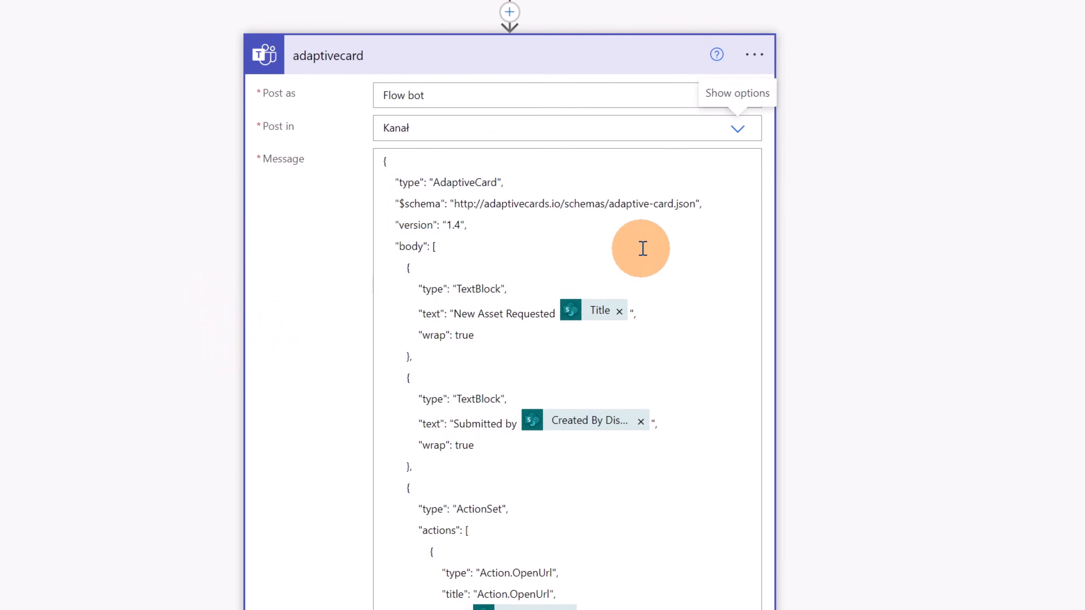
Set the adaptivecard action's team to Global HR and its channel to General
{"action": "left_click", "coordinate": [643, 249]}
{"action": "scroll", "coordinate": [645, 299], "scroll_direction": "down", "scroll_amount": 10}
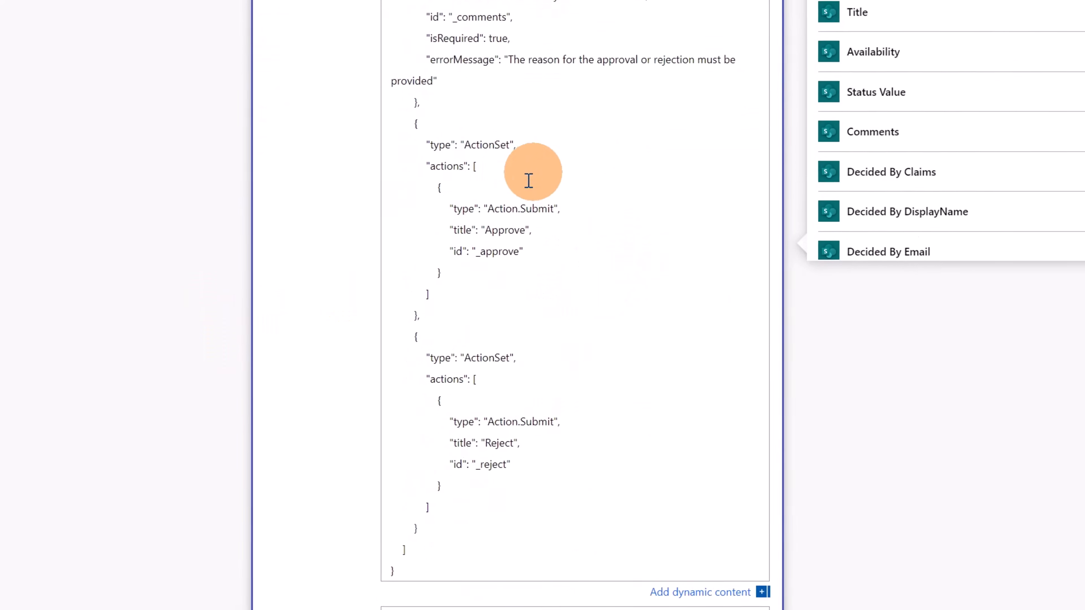
{"action": "scroll", "coordinate": [529, 180], "scroll_direction": "down", "scroll_amount": 6}
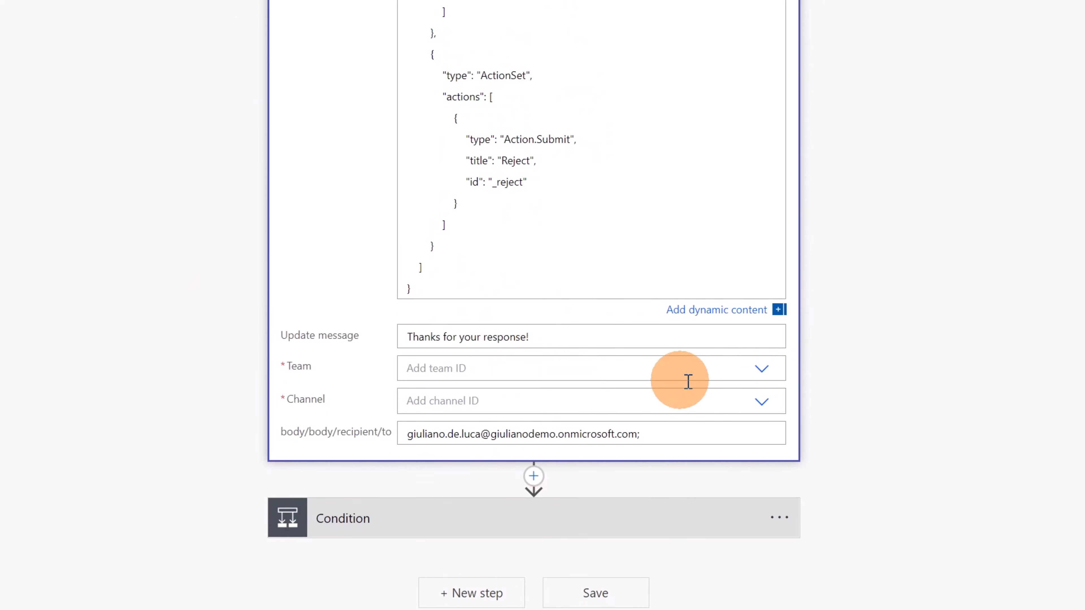
{"action": "left_click", "coordinate": [761, 369]}
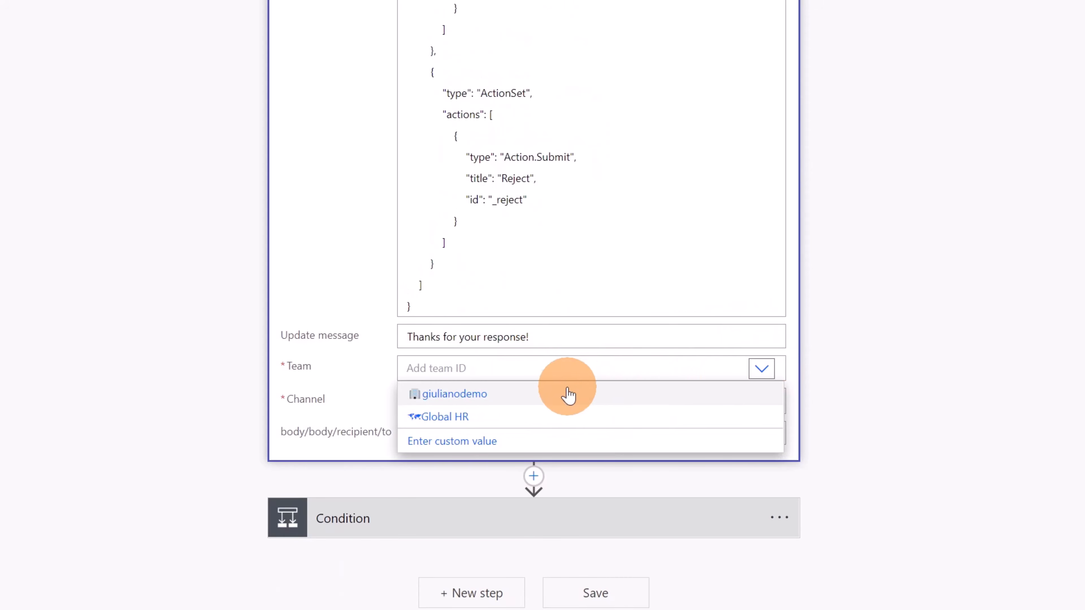
{"action": "left_click", "coordinate": [437, 417]}
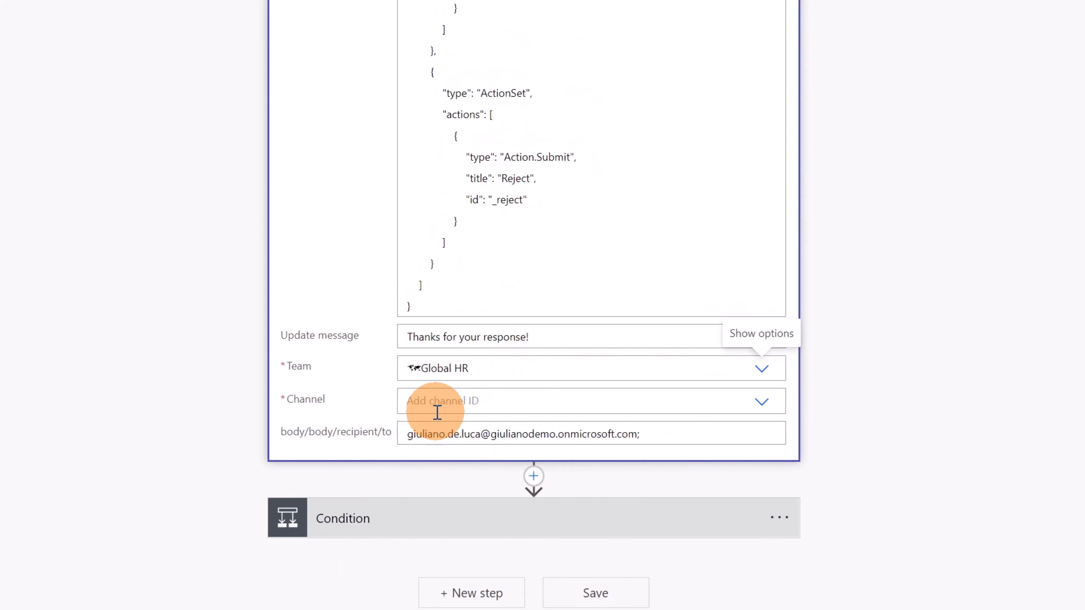
{"action": "left_click", "coordinate": [755, 404]}
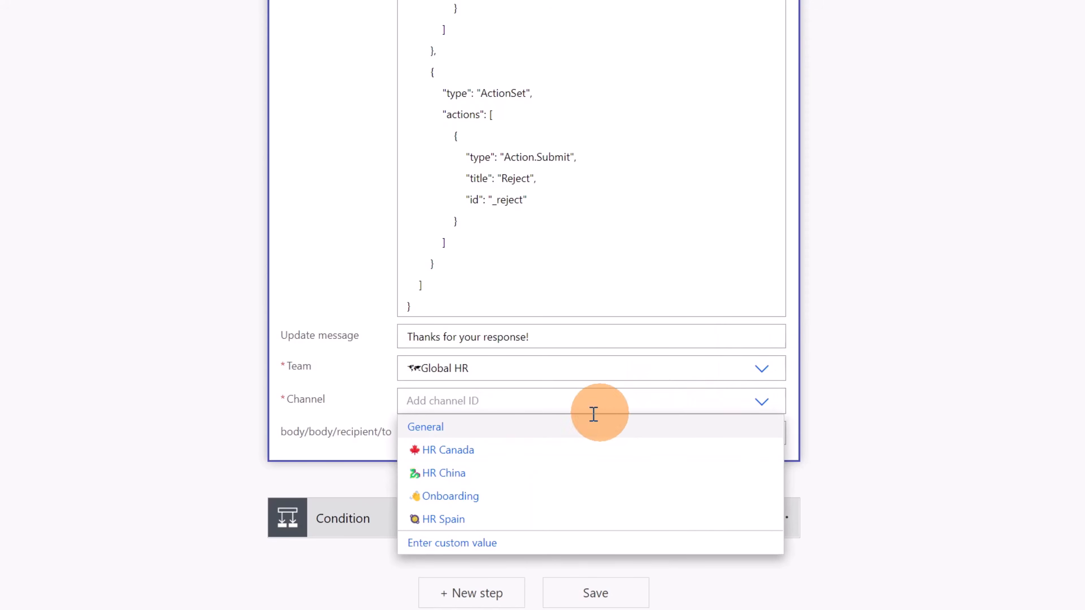
{"action": "left_click", "coordinate": [454, 440]}
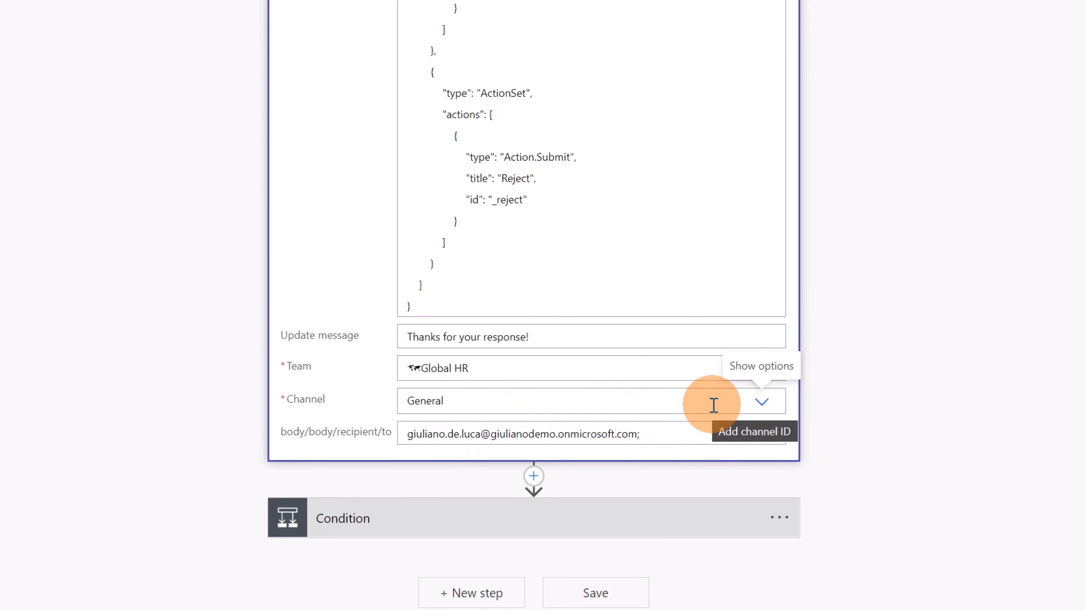
{"action": "left_click", "coordinate": [755, 413]}
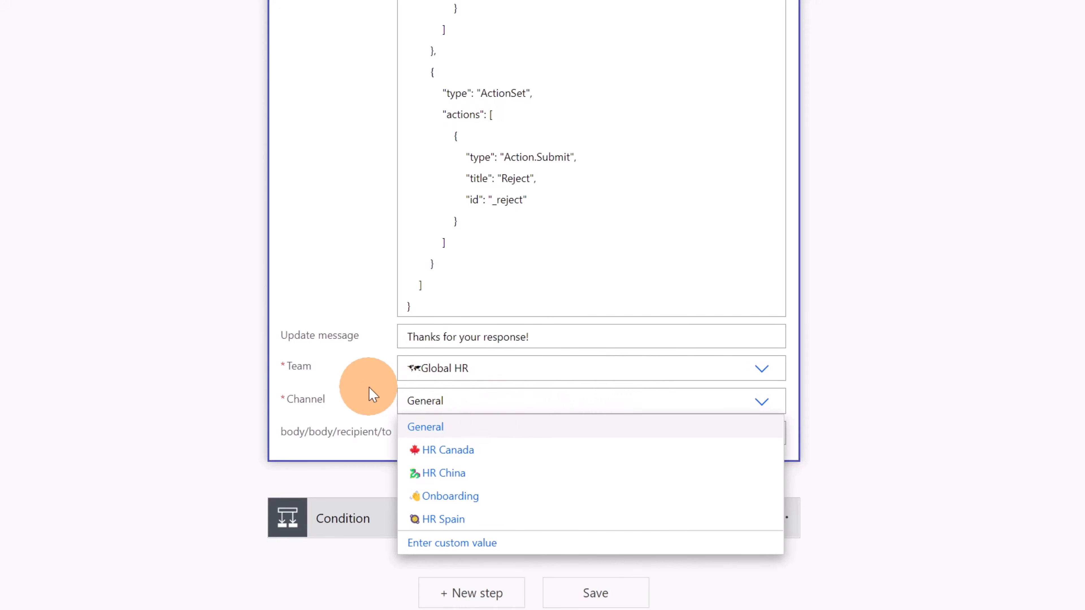
{"action": "left_click", "coordinate": [428, 398]}
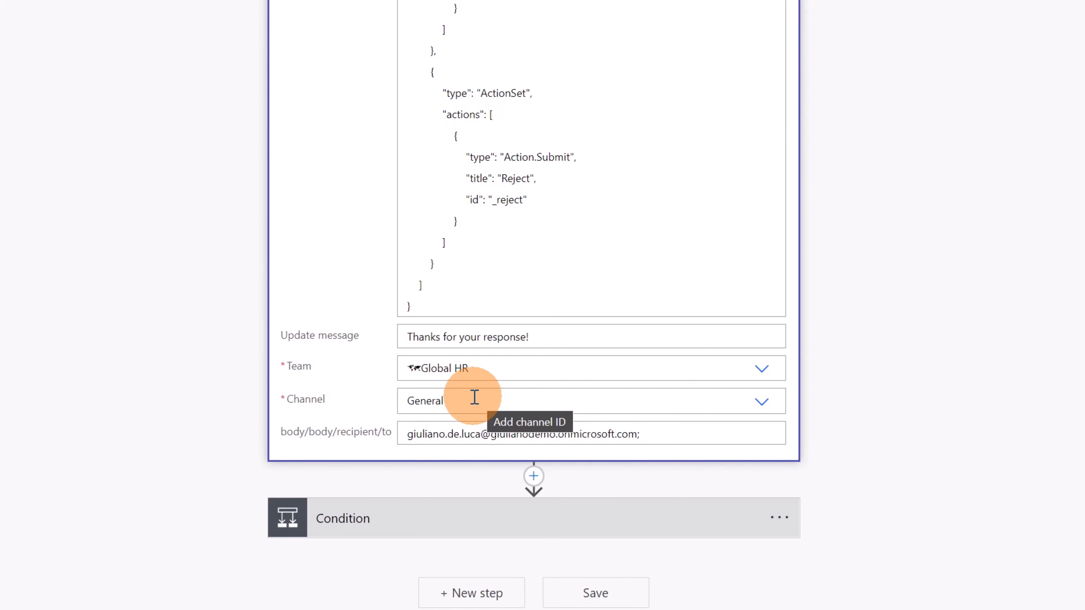
Clear the leftover body/body/recipient/to value in the adaptivecard action and save the flow
{"action": "left_click_drag", "start_coordinate": [639, 434], "coordinate": [401, 440]}
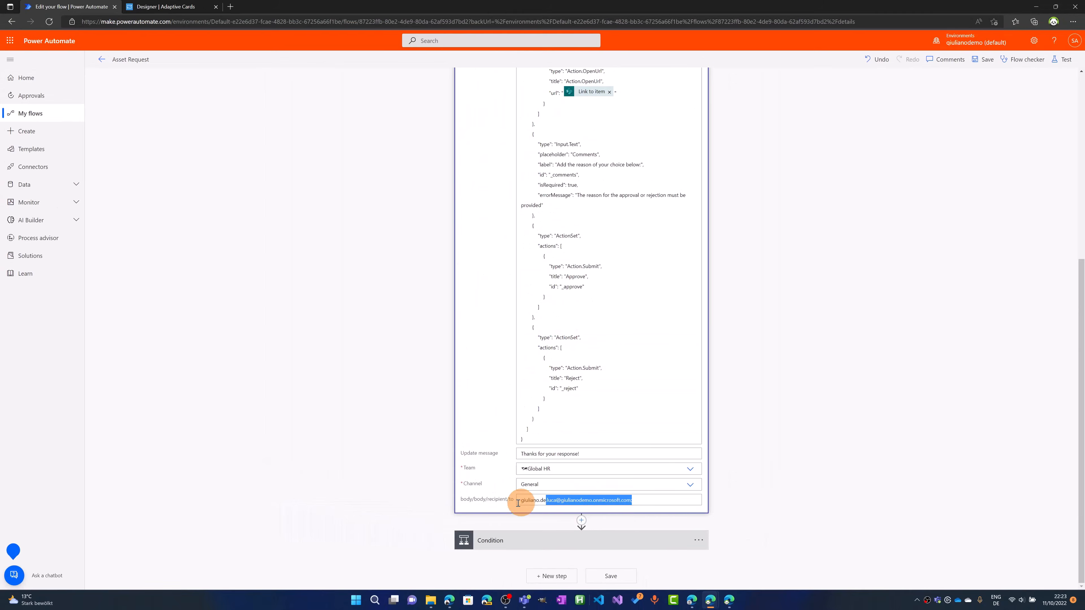
{"action": "left_click_drag", "start_coordinate": [518, 503], "coordinate": [488, 503]}
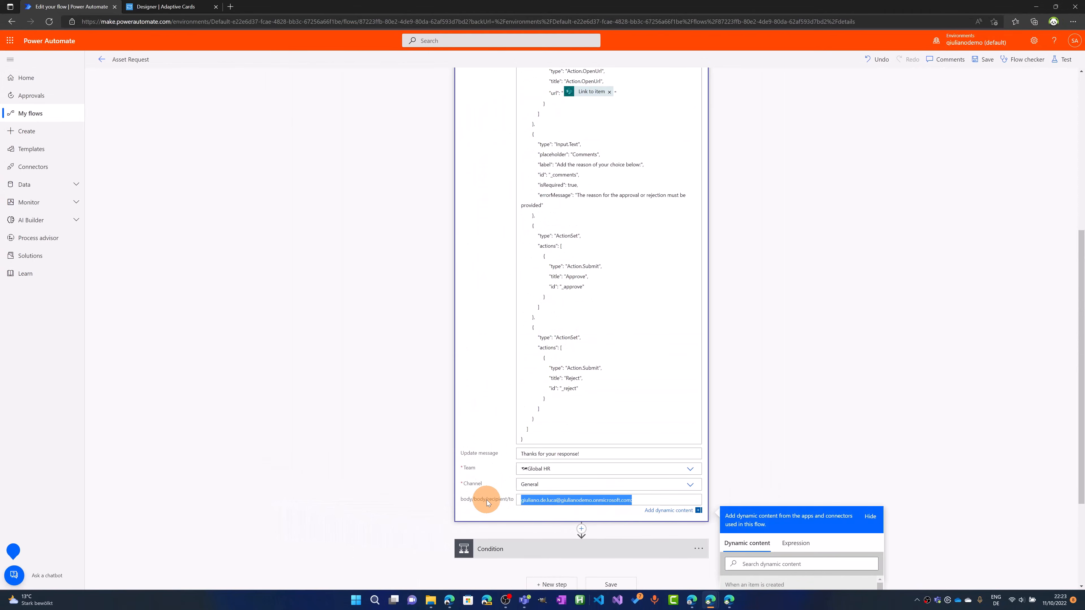
{"action": "key", "text": "Delete"}
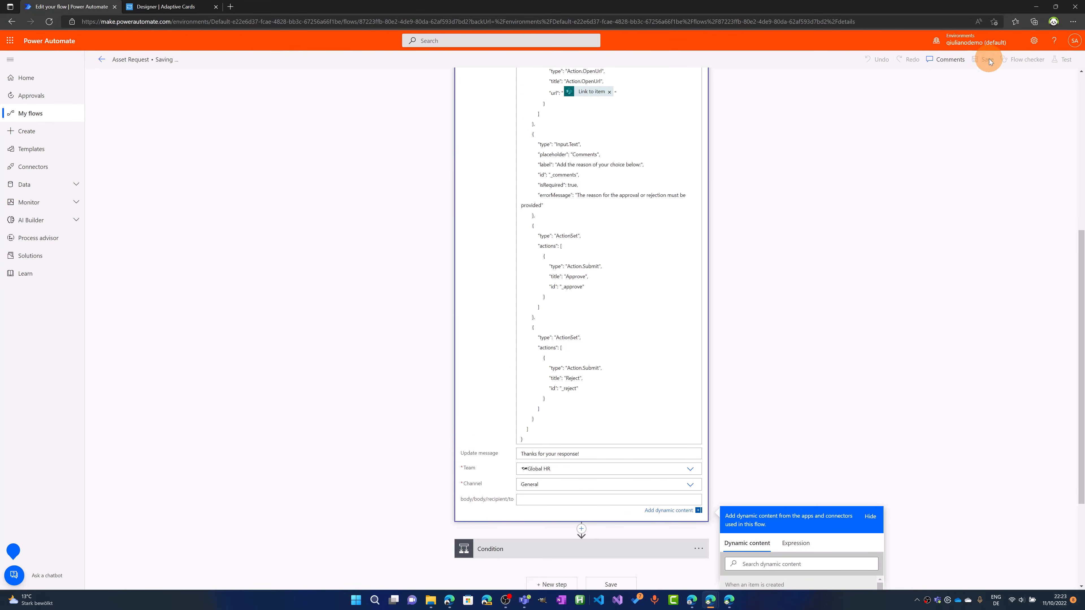
Switch to the SharePoint Asset manager list and create a new item with the asset tag "Xiami Laptop"
{"action": "left_click", "coordinate": [728, 606]}
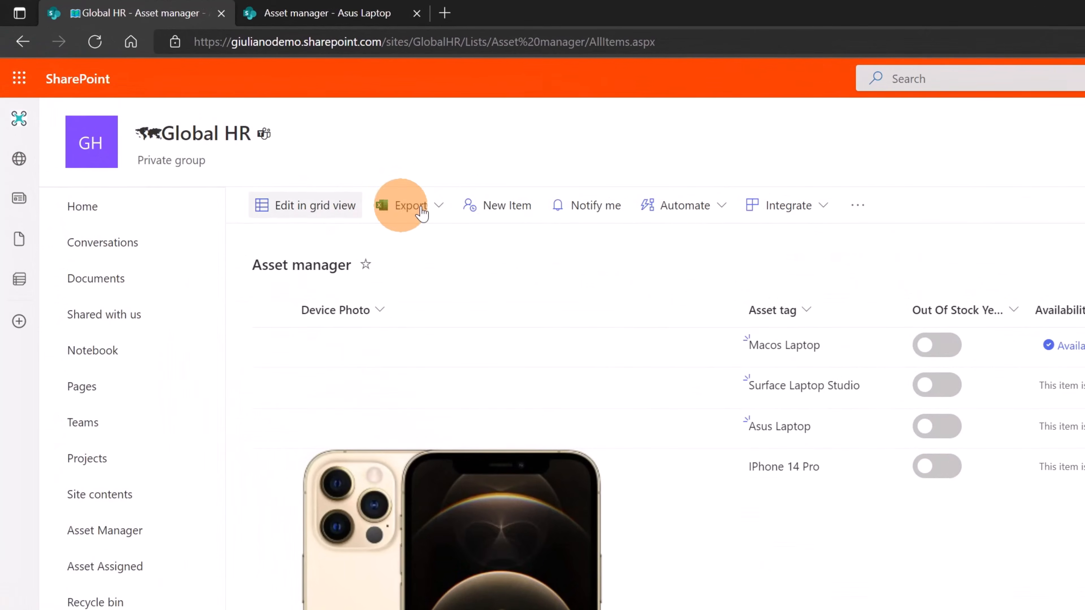
{"action": "left_click", "coordinate": [496, 205]}
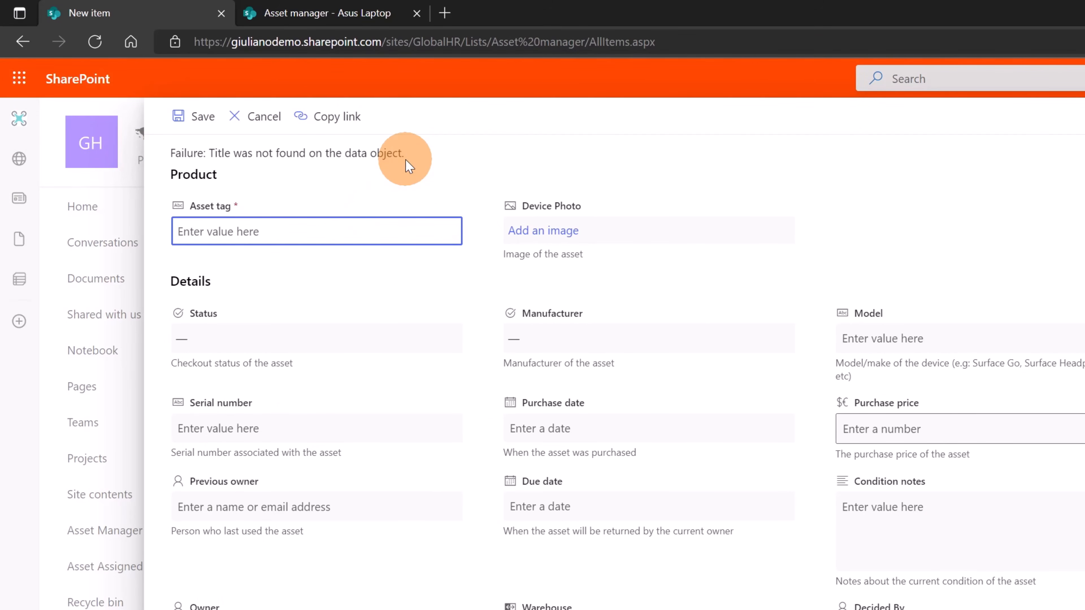
{"action": "type", "text": "Xiami "}
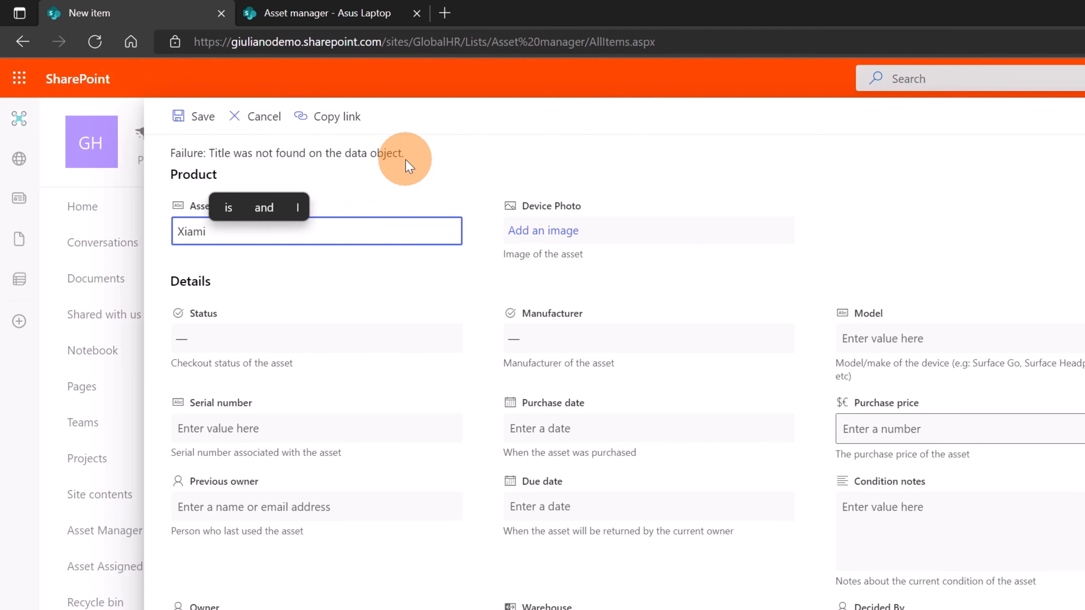
{"action": "type", "text": "Laptop"}
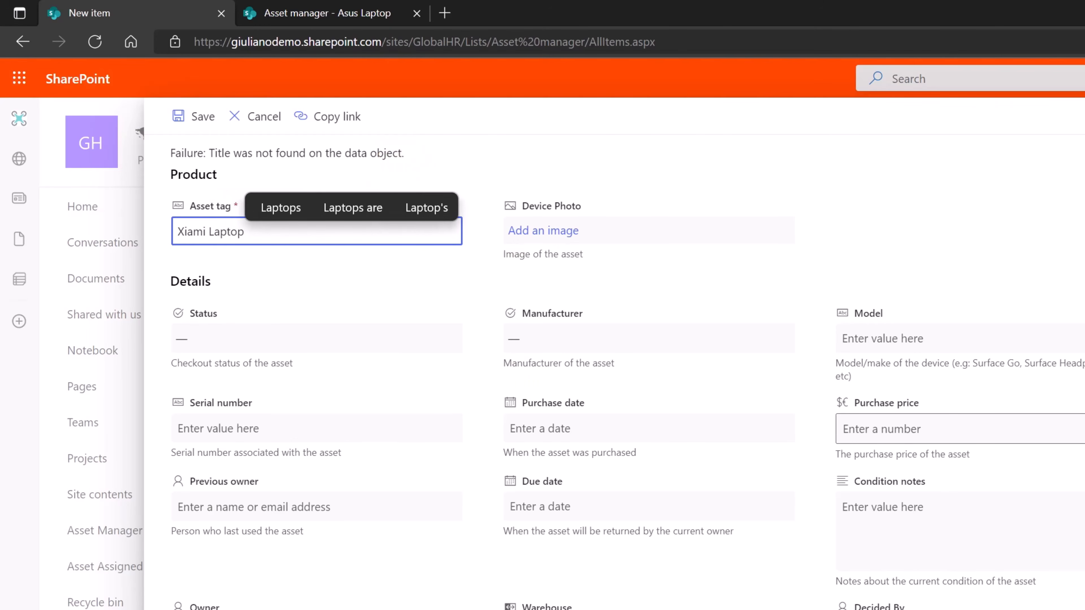
{"action": "key", "text": "Return"}
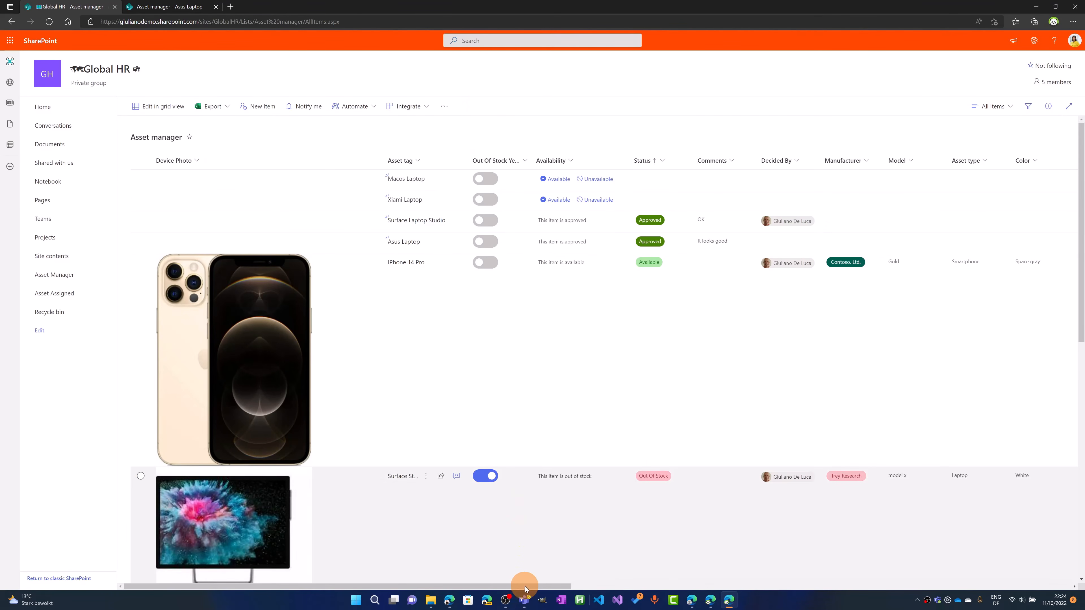
Switch to Teams and approve the Xiami Laptop request in the Global HR General channel with the comment "ok"
{"action": "left_click", "coordinate": [524, 599]}
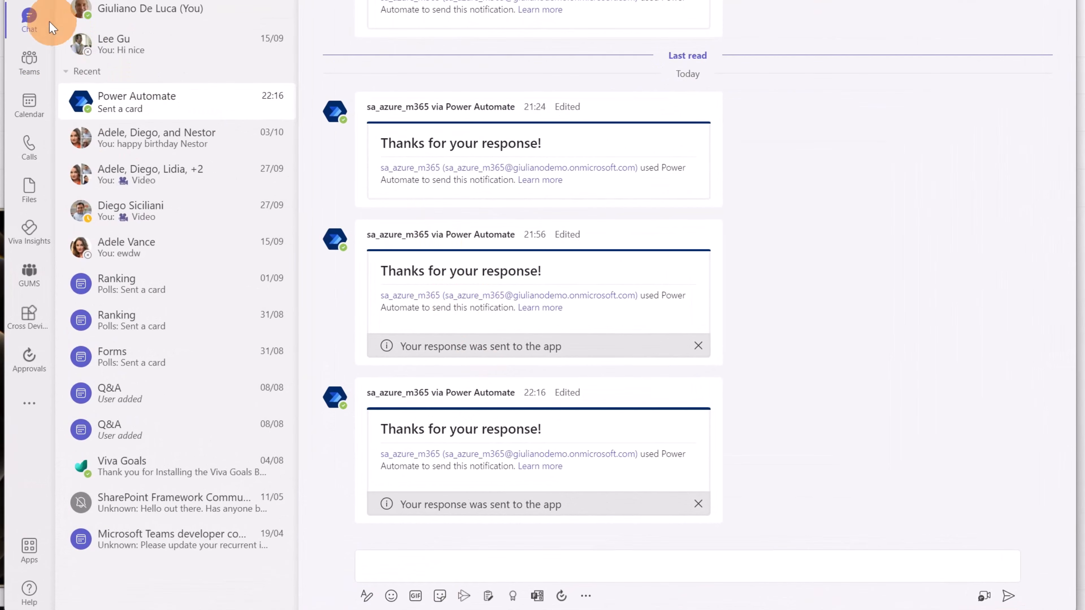
{"action": "left_click", "coordinate": [30, 59]}
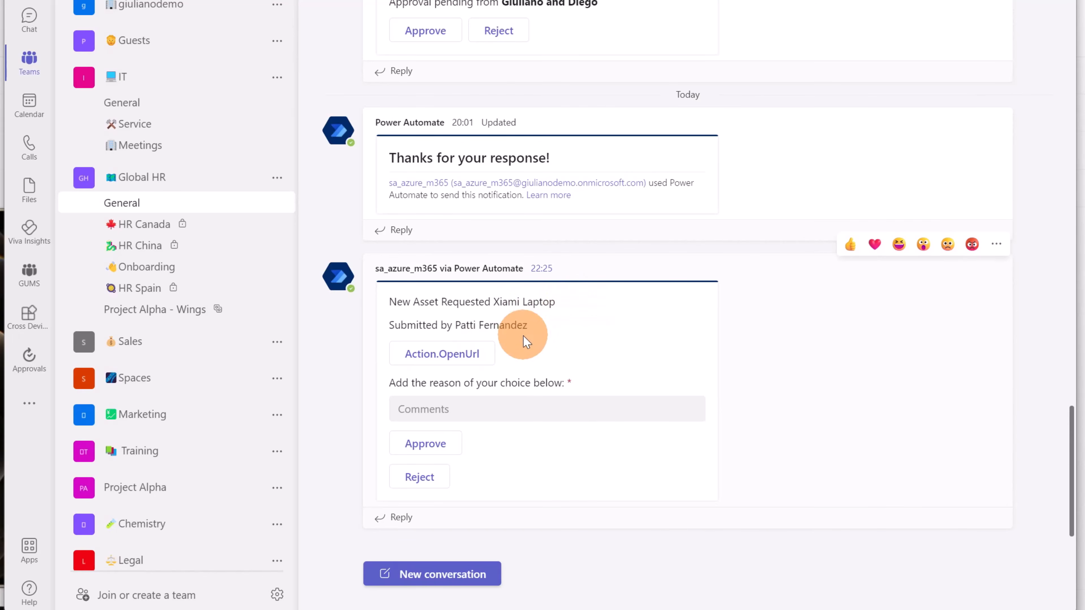
{"action": "left_click", "coordinate": [472, 411]}
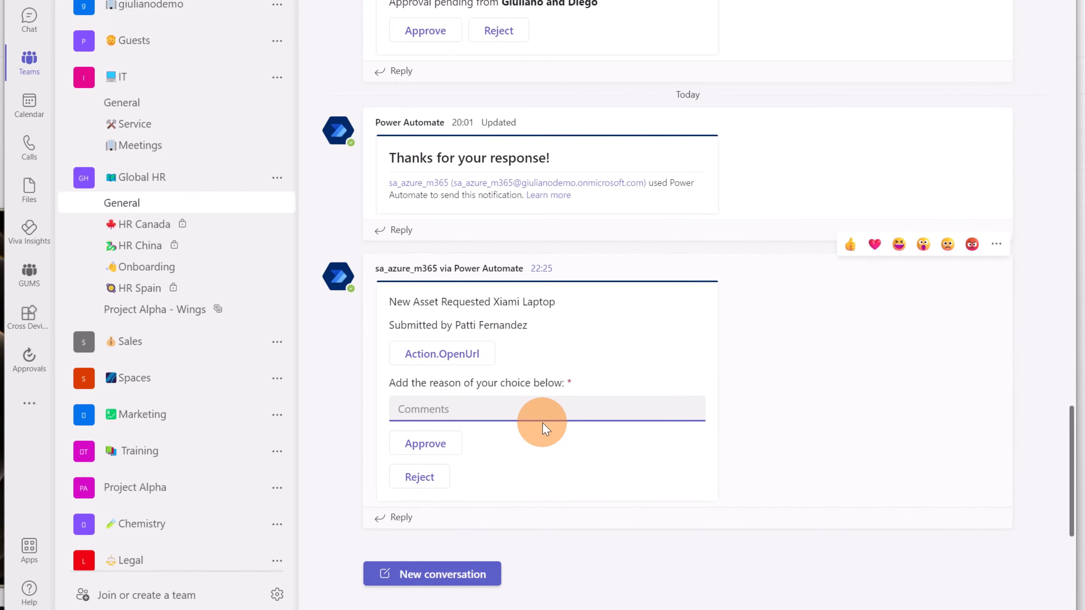
{"action": "type", "text": "ok"}
{"action": "left_click", "coordinate": [446, 447]}
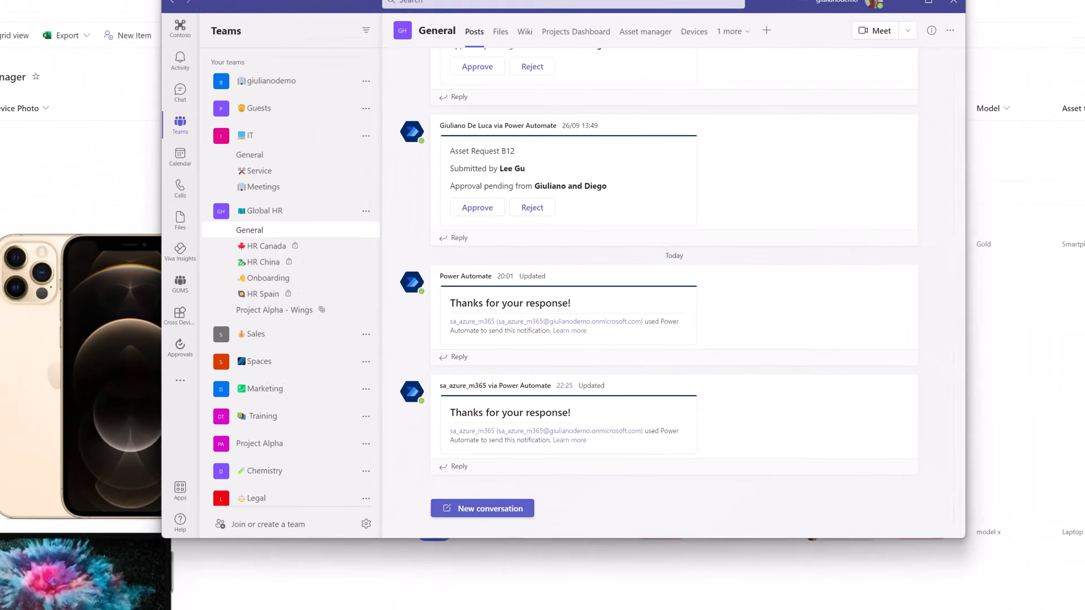
Return to the Asset Request flow in Power Automate and set the adaptivecard action to post in "Czatuj z botem przepływu"
{"action": "mouse_move", "coordinate": [709, 600]}
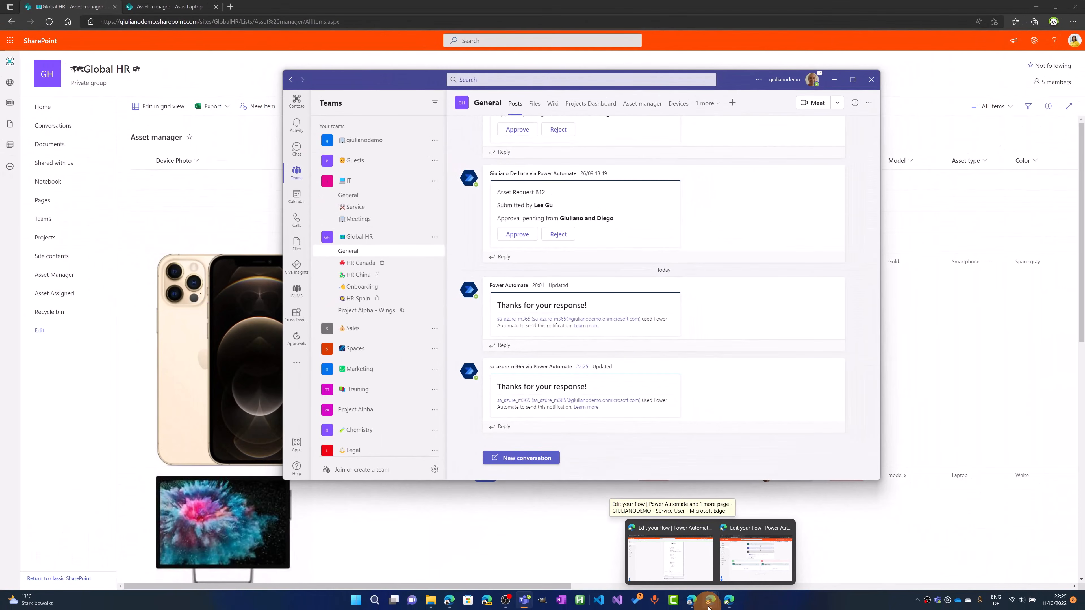
{"action": "left_click", "coordinate": [690, 570]}
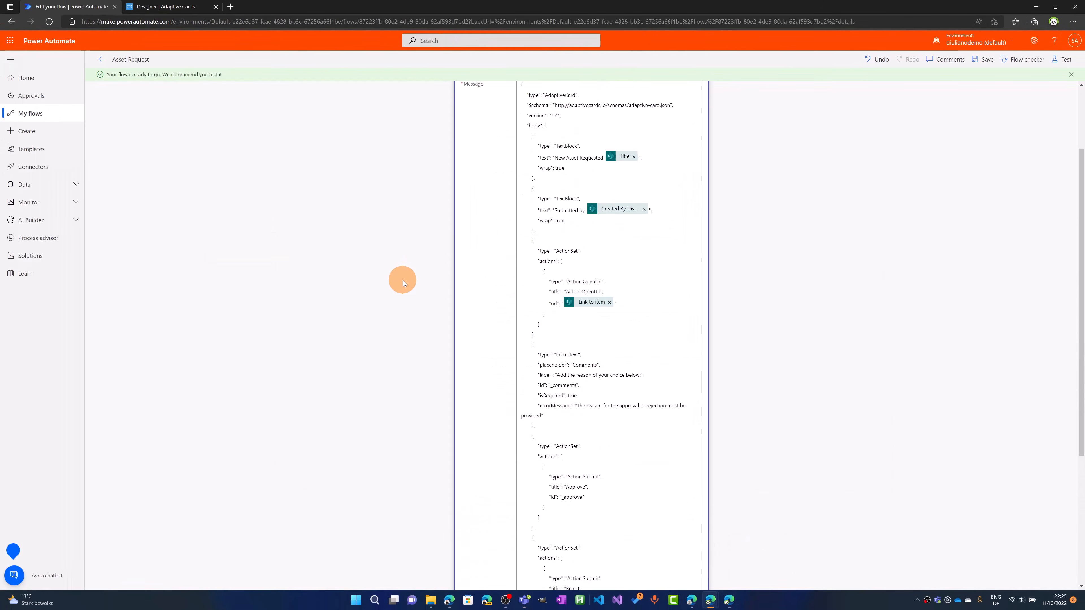
{"action": "scroll", "coordinate": [403, 280], "scroll_direction": "up", "scroll_amount": 3}
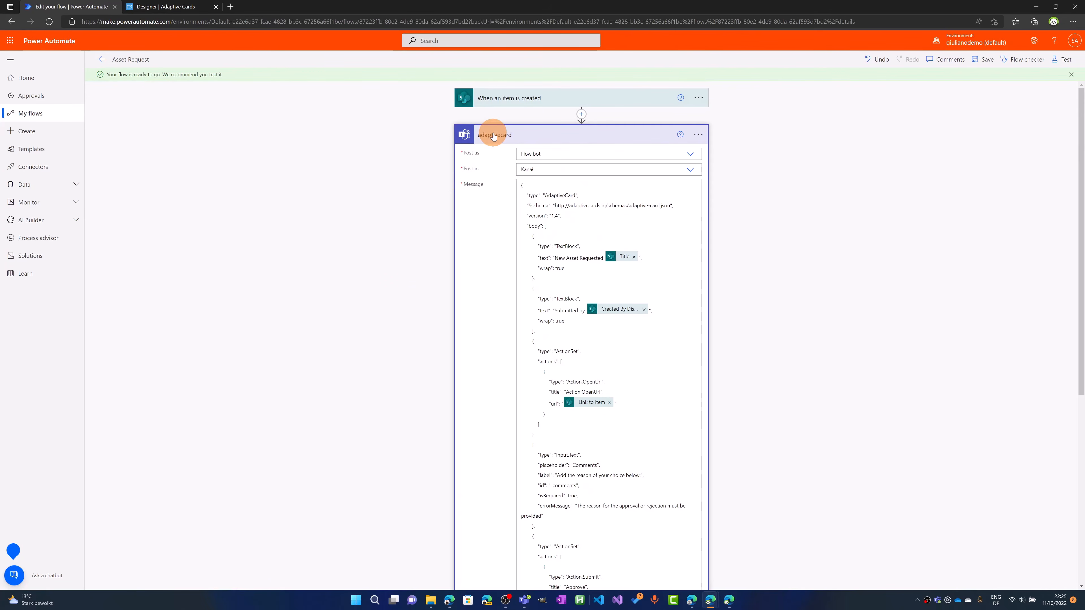
{"action": "left_click", "coordinate": [515, 136]}
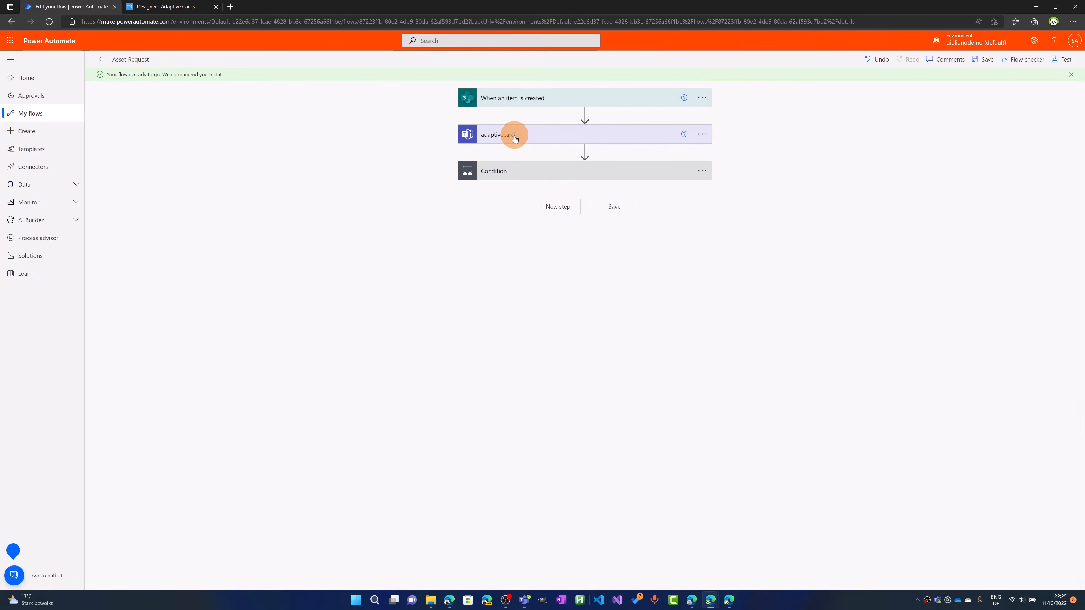
{"action": "left_click", "coordinate": [515, 137]}
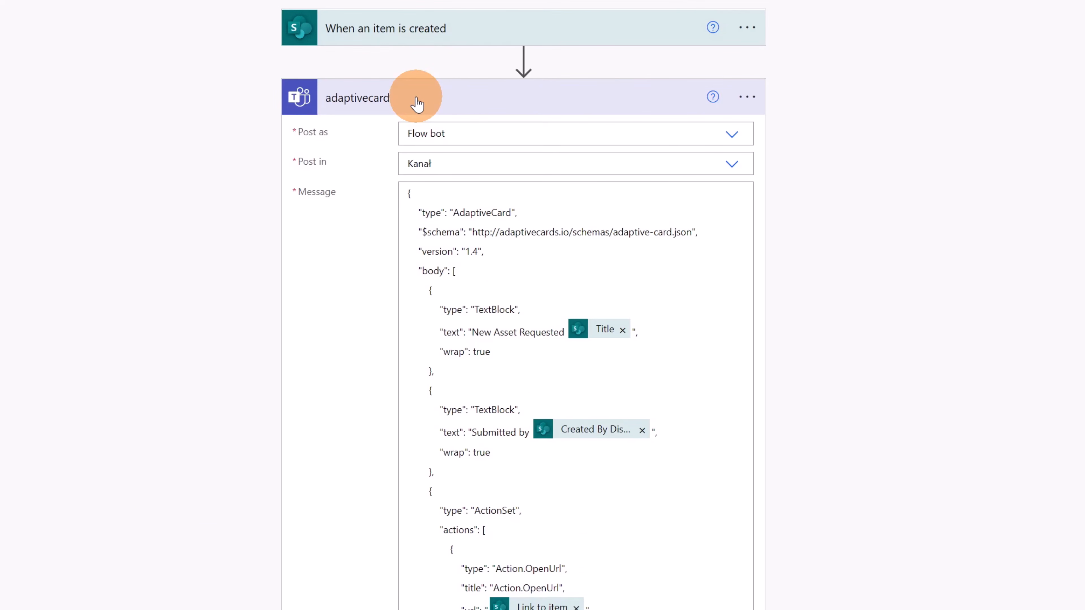
{"action": "left_click", "coordinate": [731, 168]}
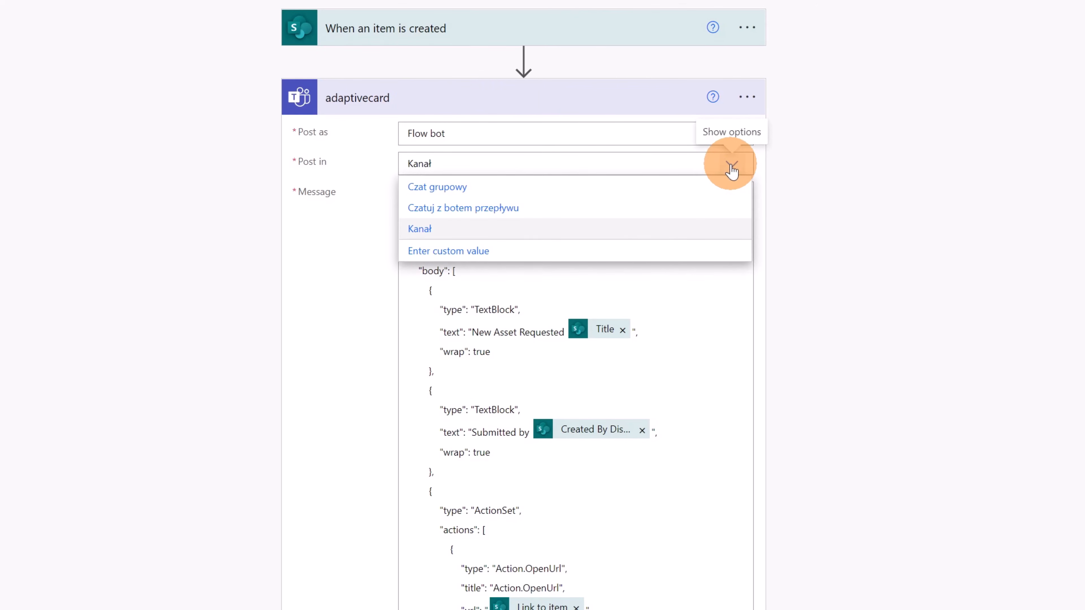
{"action": "left_click", "coordinate": [487, 208]}
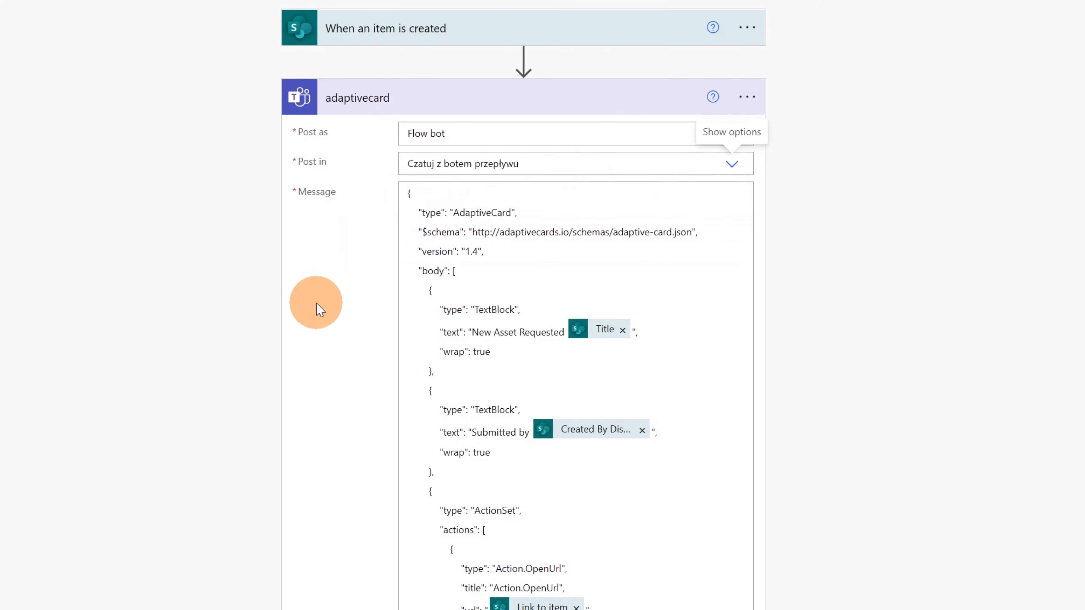
Replace the recipient of the adaptivecard action with the intended approver's user account and save the flow
{"action": "scroll", "coordinate": [341, 385], "scroll_direction": "down", "scroll_amount": 12}
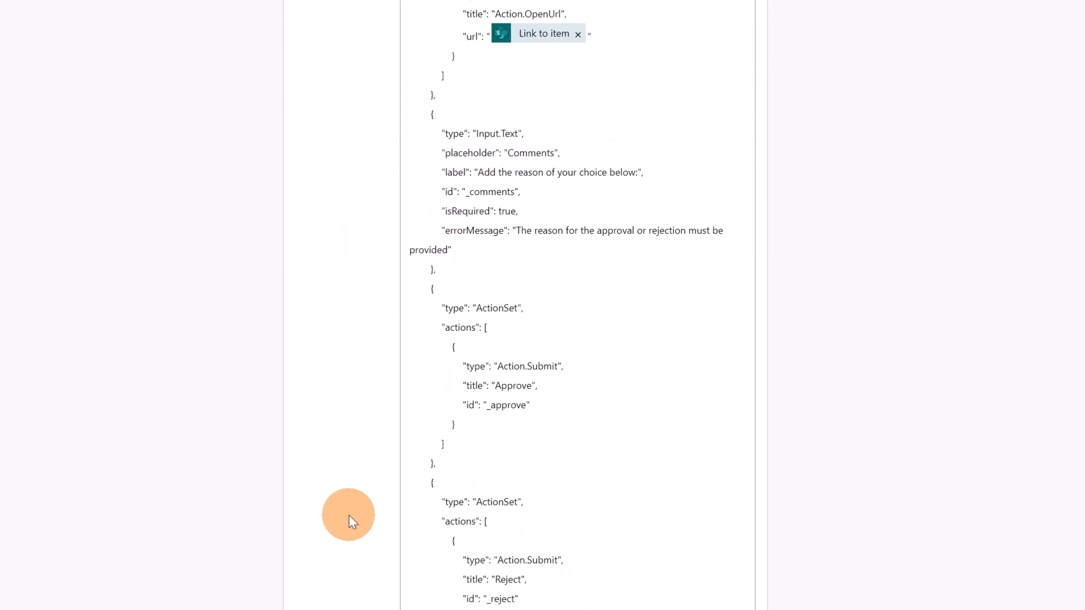
{"action": "scroll", "coordinate": [348, 515], "scroll_direction": "down", "scroll_amount": 7}
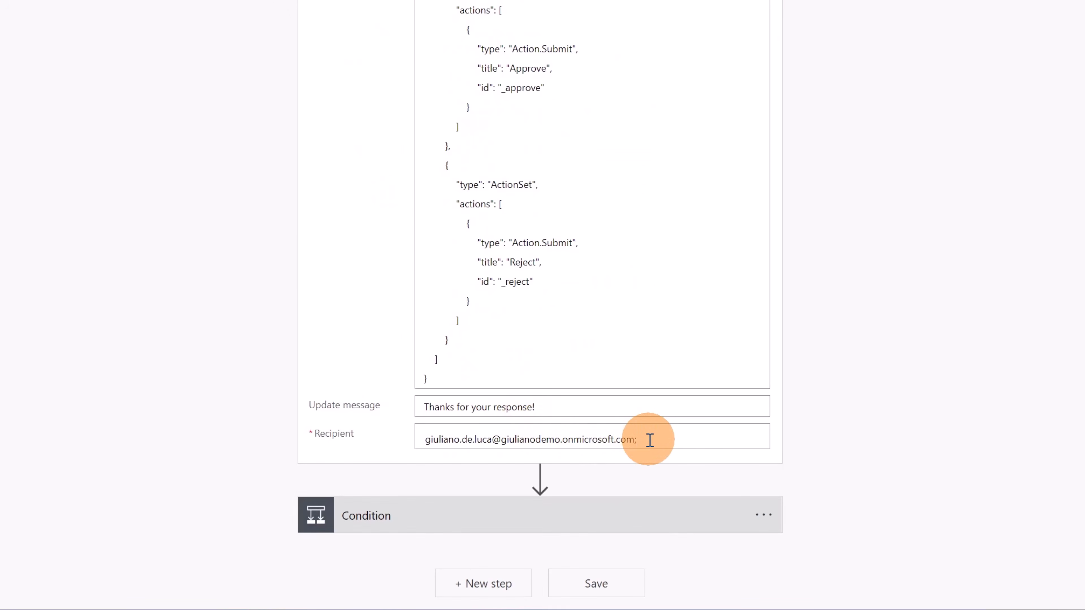
{"action": "left_click_drag", "start_coordinate": [649, 440], "coordinate": [412, 444]}
{"action": "key", "text": "BackSpace"}
{"action": "type", "text": "die"}
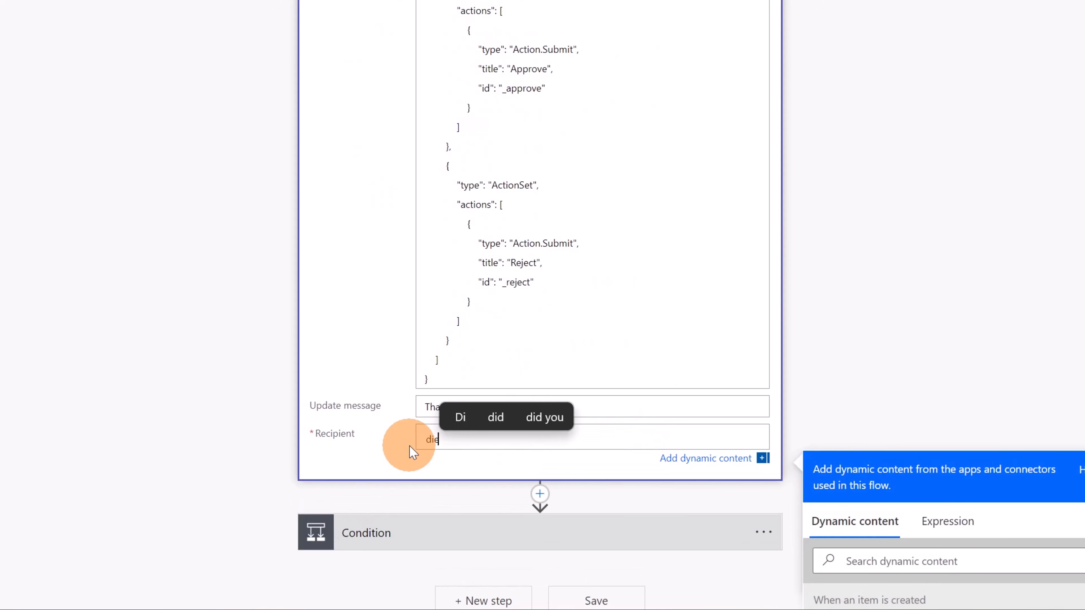
{"action": "type", "text": "go"}
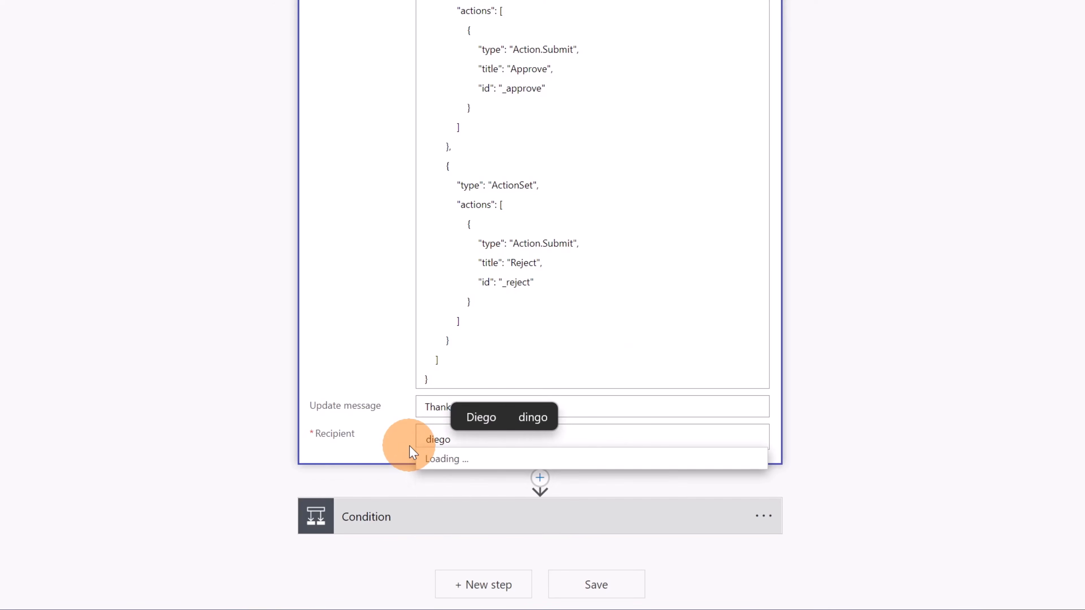
{"action": "left_click", "coordinate": [465, 469]}
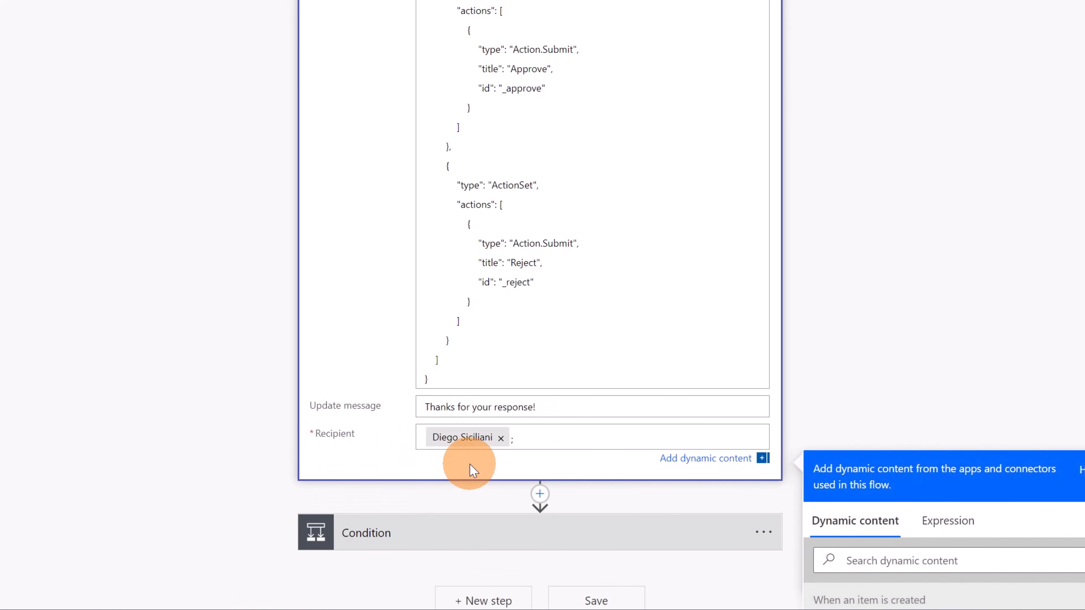
{"action": "scroll", "coordinate": [663, 267], "scroll_direction": "up", "scroll_amount": 6}
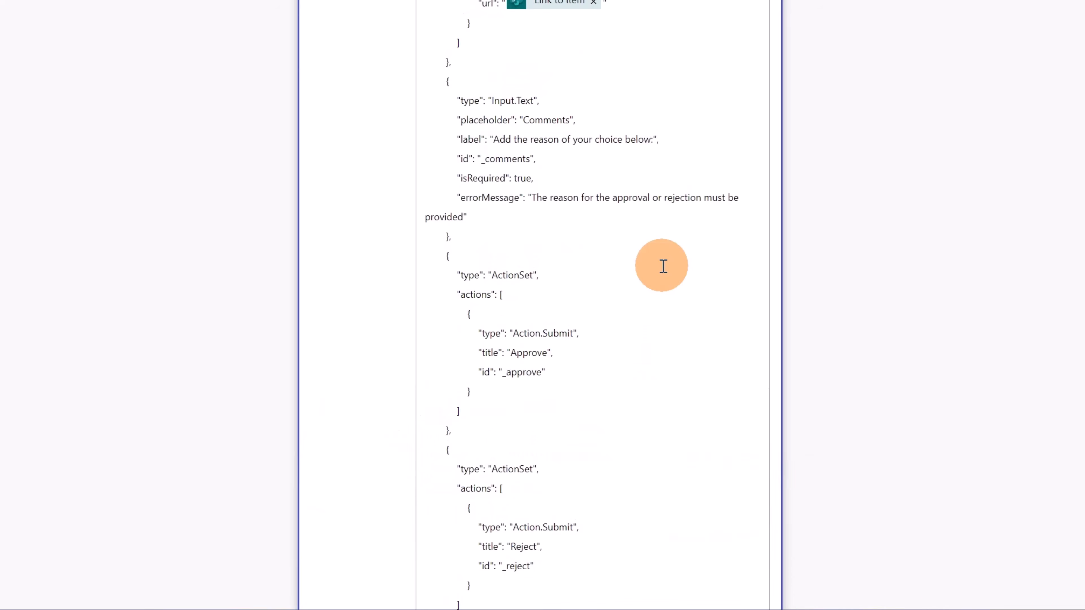
{"action": "scroll", "coordinate": [571, 381], "scroll_direction": "up", "scroll_amount": 3}
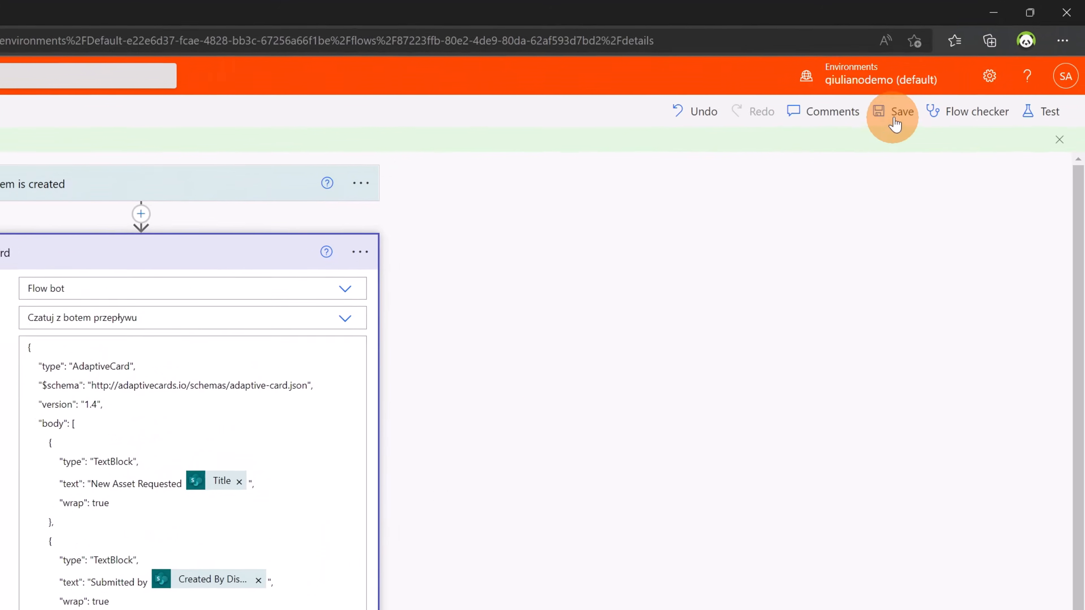
{"action": "left_click", "coordinate": [894, 114]}
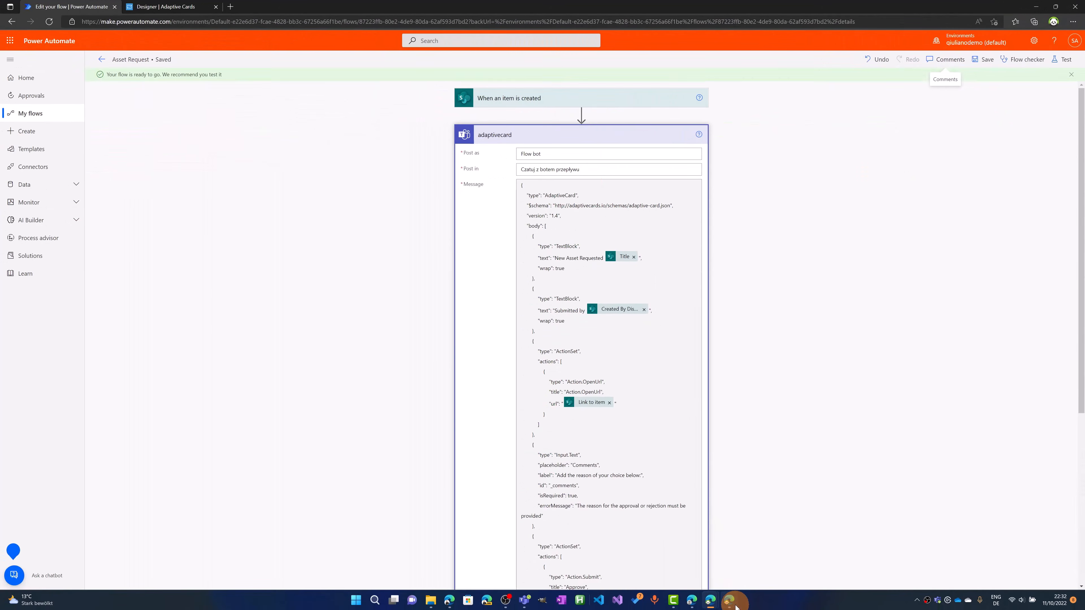
Switch to the SharePoint Asset manager list and create a new item with the asset tag "Lenovo Laptop"
{"action": "left_click", "coordinate": [731, 600]}
{"action": "left_click", "coordinate": [185, 127]}
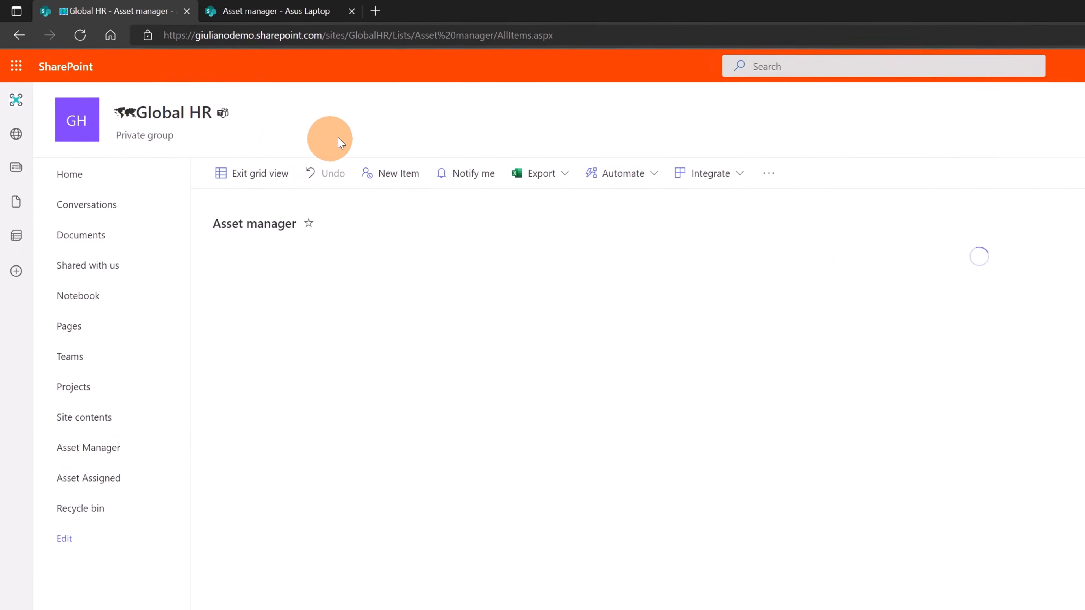
{"action": "left_click", "coordinate": [184, 122]}
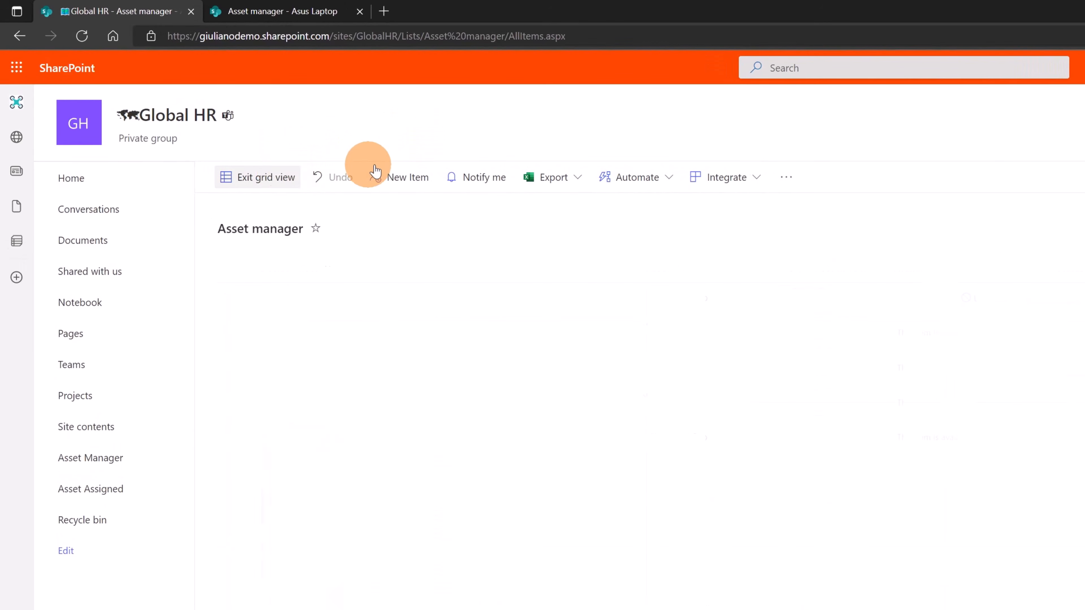
{"action": "left_click", "coordinate": [409, 177]}
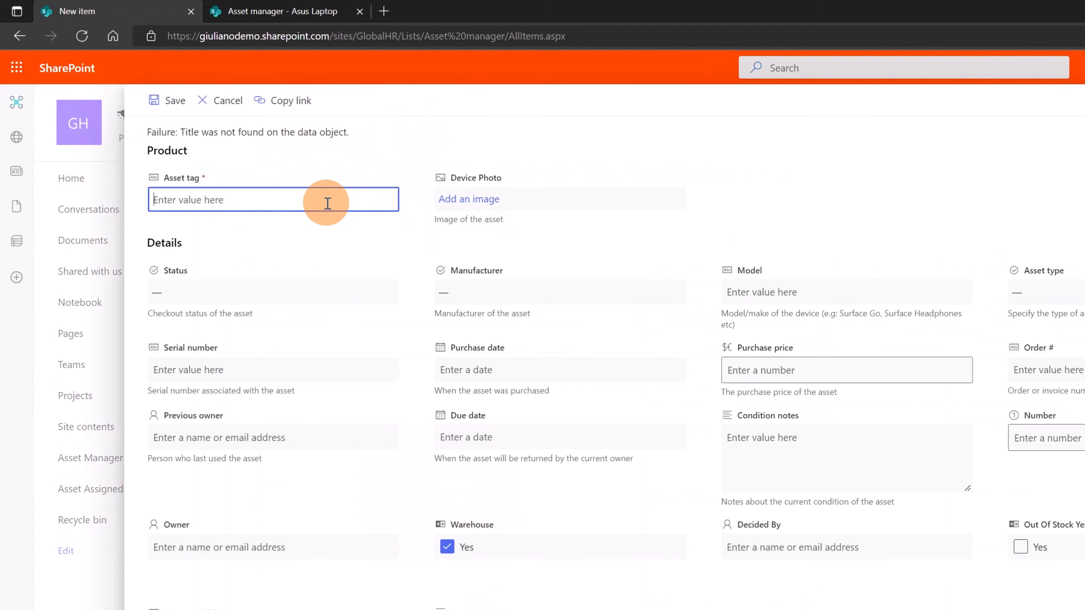
{"action": "type", "text": "Lenovo Laptop"}
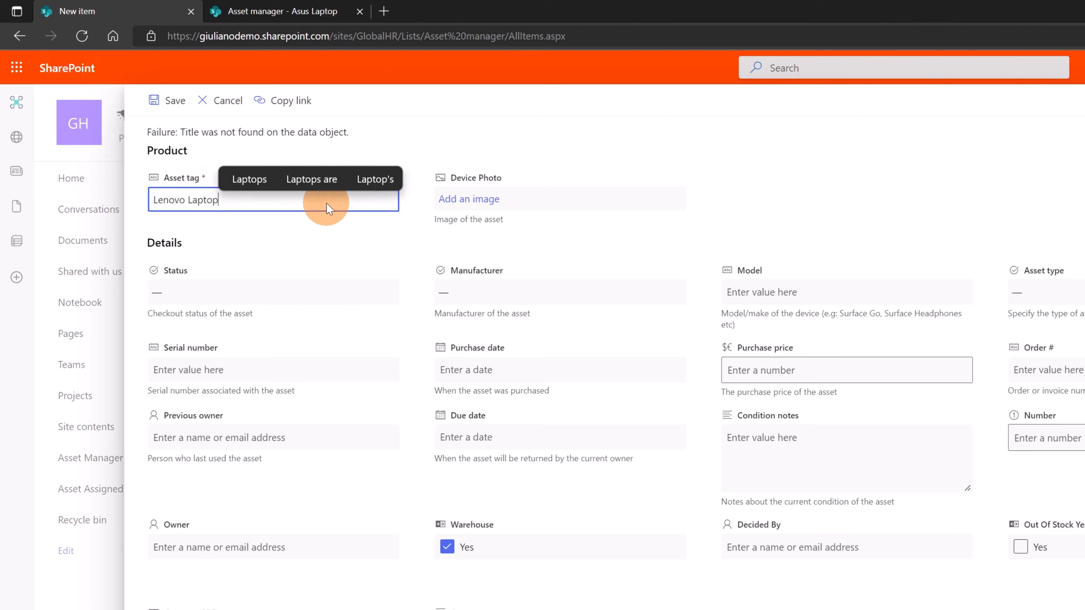
{"action": "left_click", "coordinate": [108, 492]}
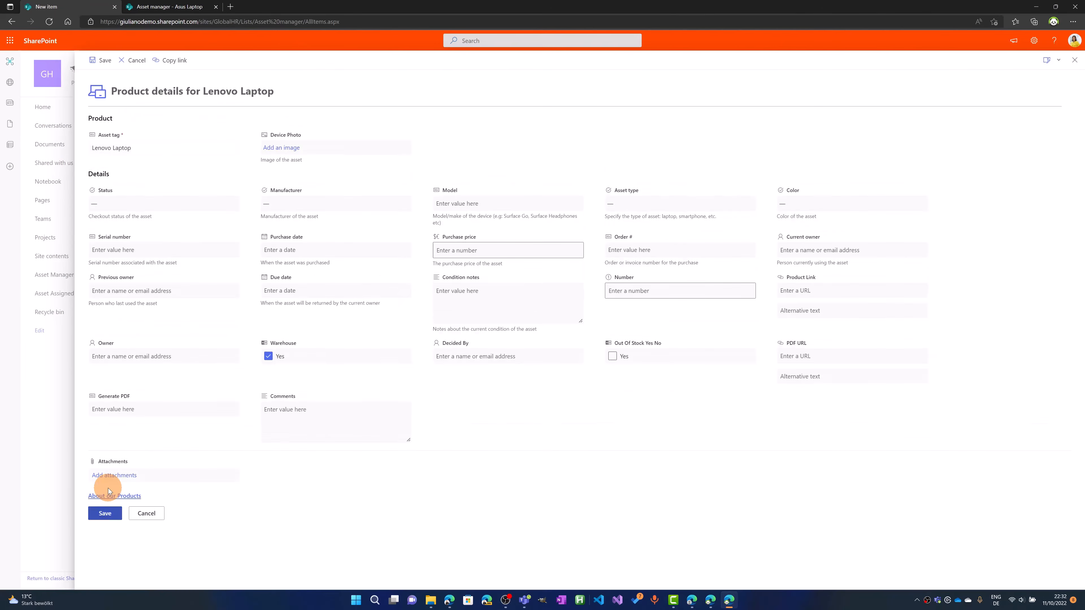
{"action": "left_click", "coordinate": [104, 513]}
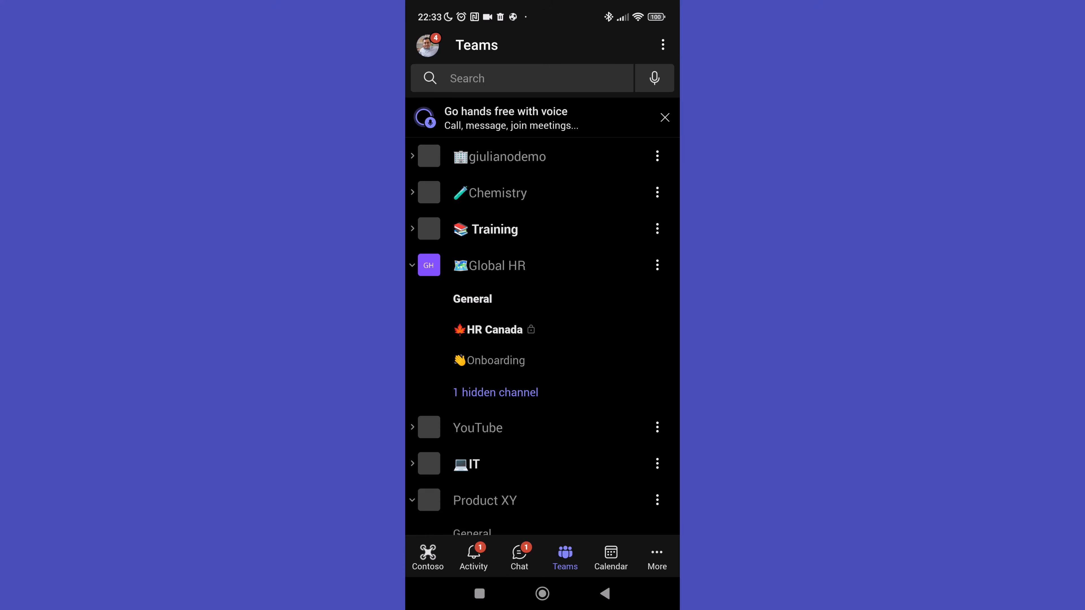
Switch to Teams on the phone and reject the Lenovo Laptop request in the Power Automate chat with the comment "no longer available"
{"action": "left_click", "coordinate": [519, 557]}
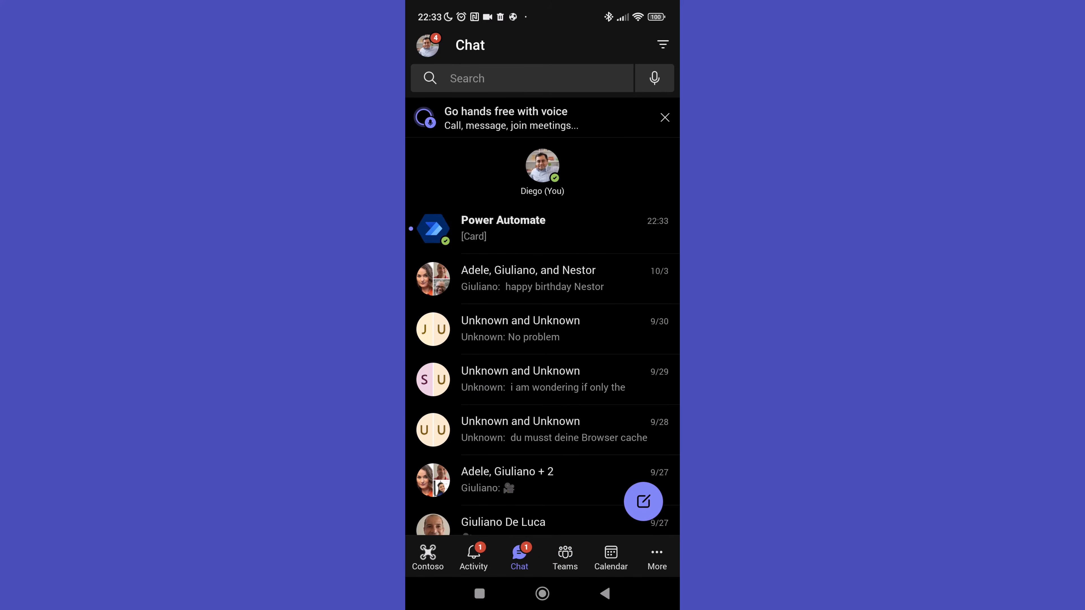
{"action": "left_click", "coordinate": [504, 229]}
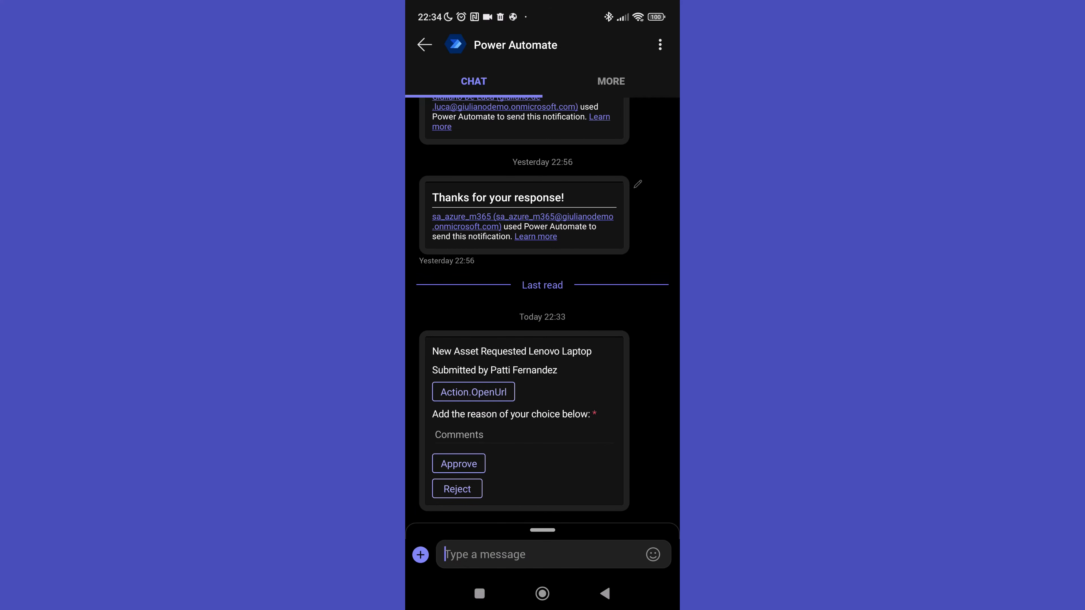
{"action": "left_click", "coordinate": [523, 435]}
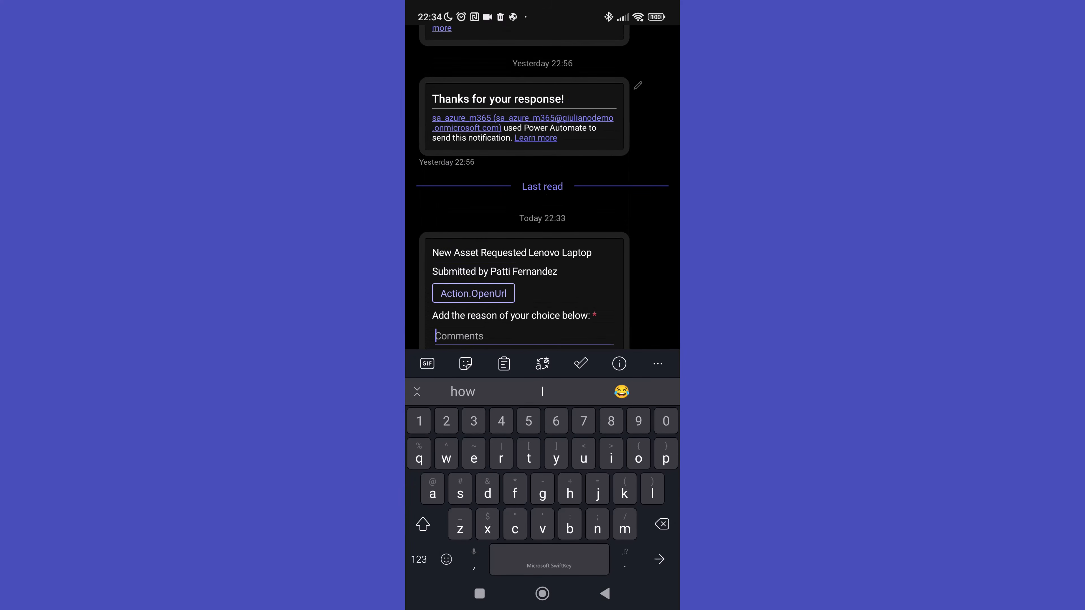
{"action": "type", "text": "no lon"}
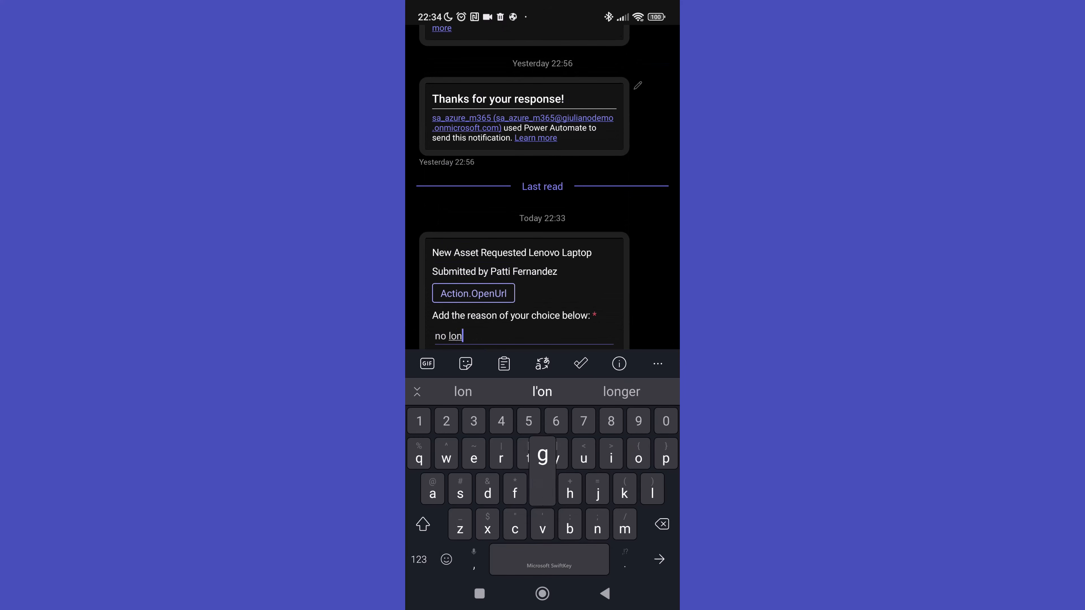
{"action": "type", "text": "ger avil"}
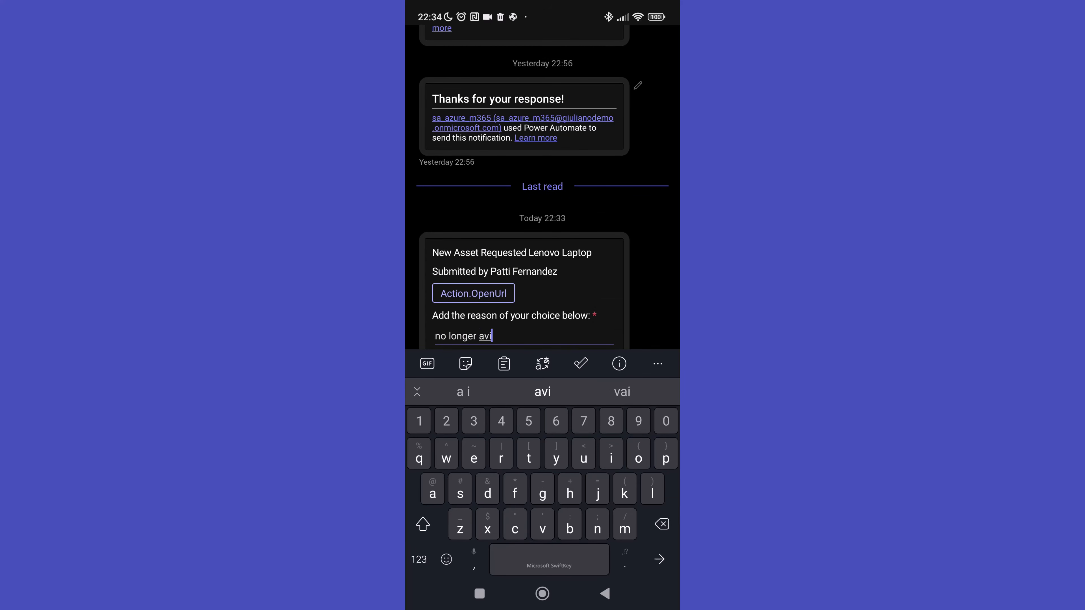
{"action": "key", "text": "BackSpace"}
{"action": "key", "text": "BackSpace"}
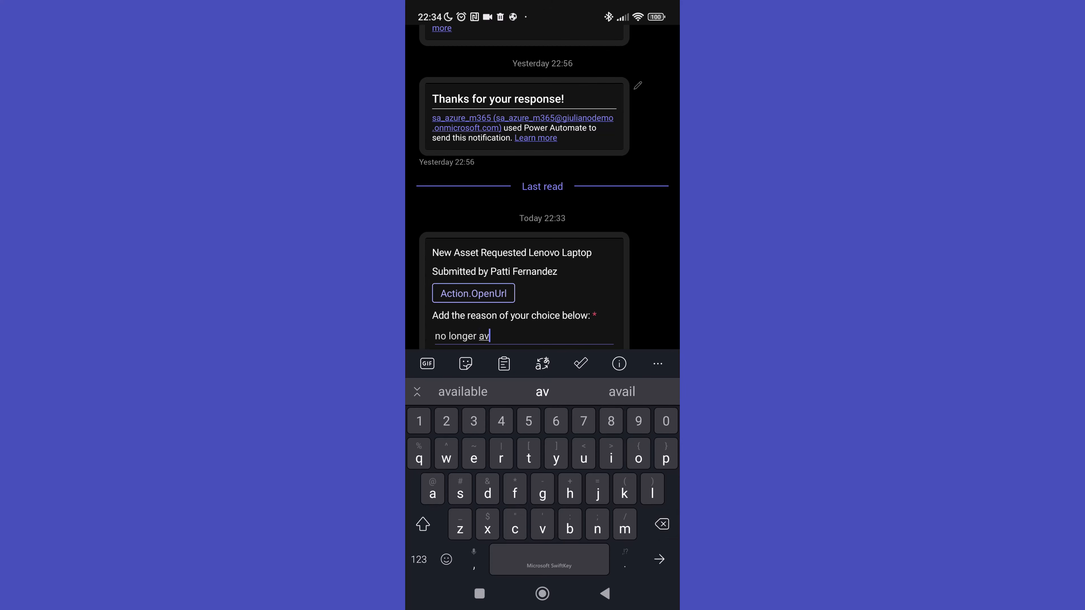
{"action": "type", "text": "a"}
{"action": "left_click", "coordinate": [463, 392]}
{"action": "left_click", "coordinate": [604, 593]}
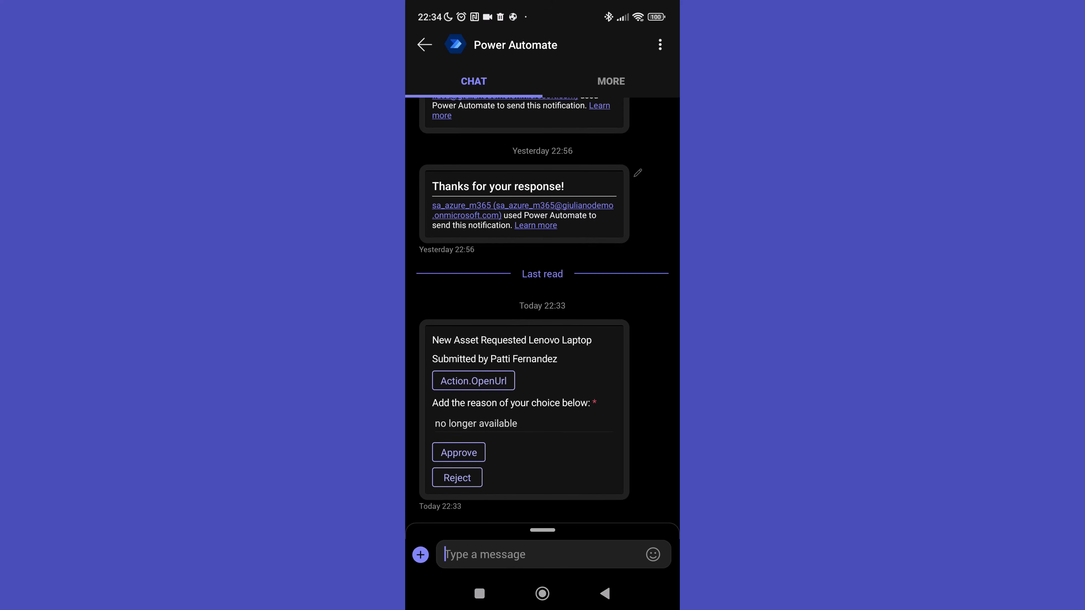
{"action": "left_click", "coordinate": [457, 478]}
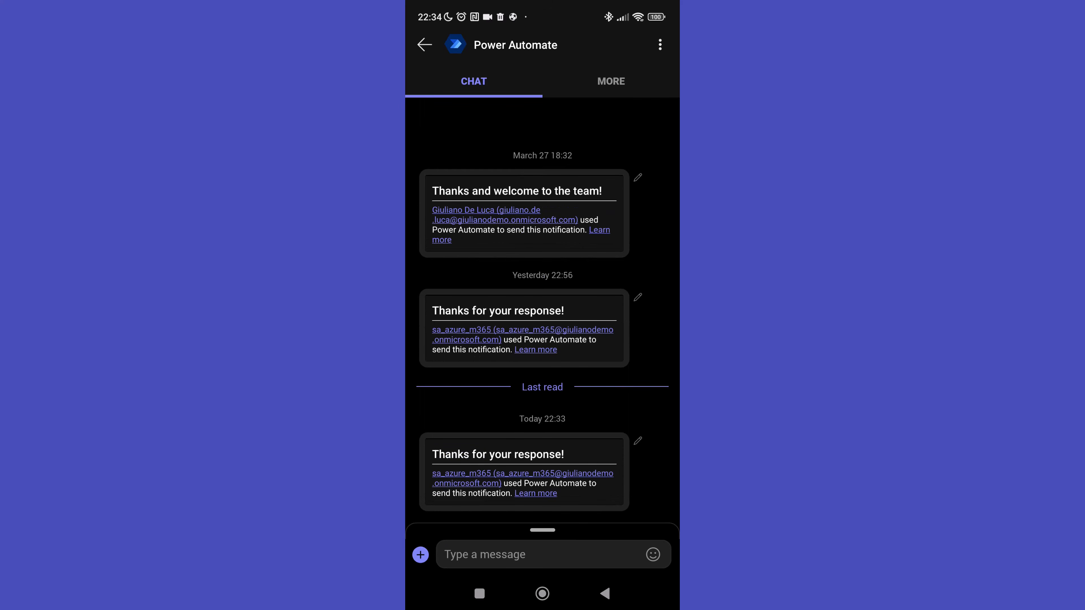